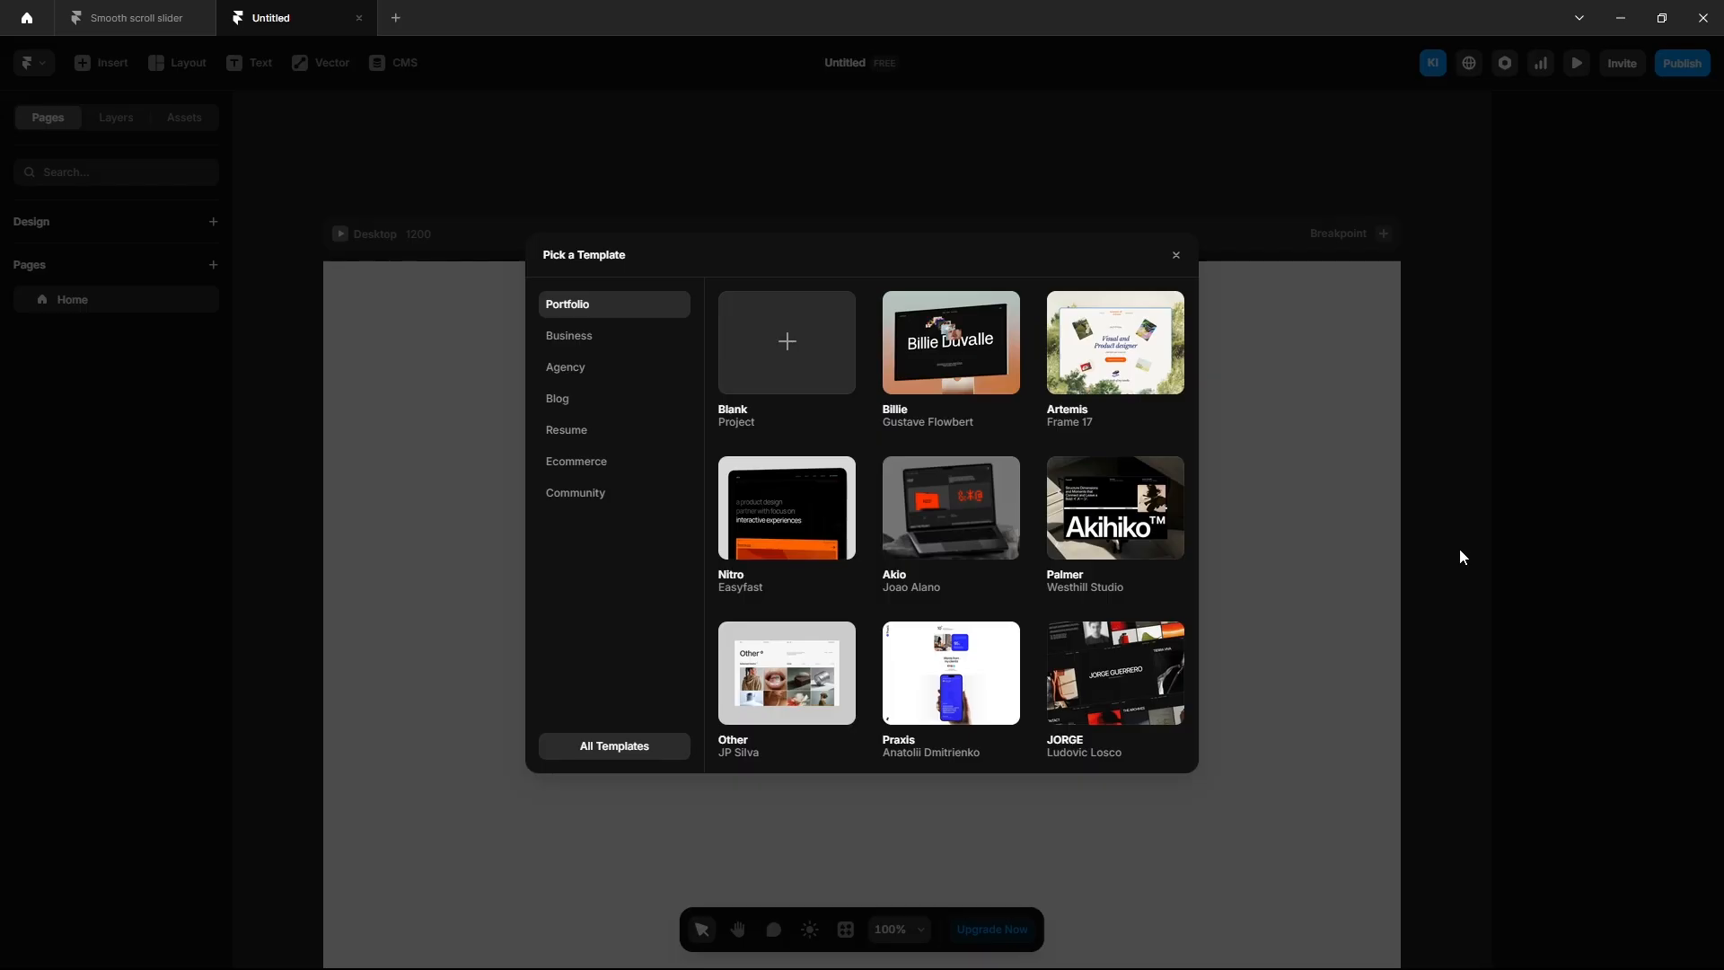
# Dismiss the template picker and show the layer list for the blank Desktop page.
pyautogui.click(1176, 256)
pyautogui.click(123, 131)
# Give the Desktop a stack layout and draw a 1200-wide frame inside it.
pyautogui.click(88, 269)
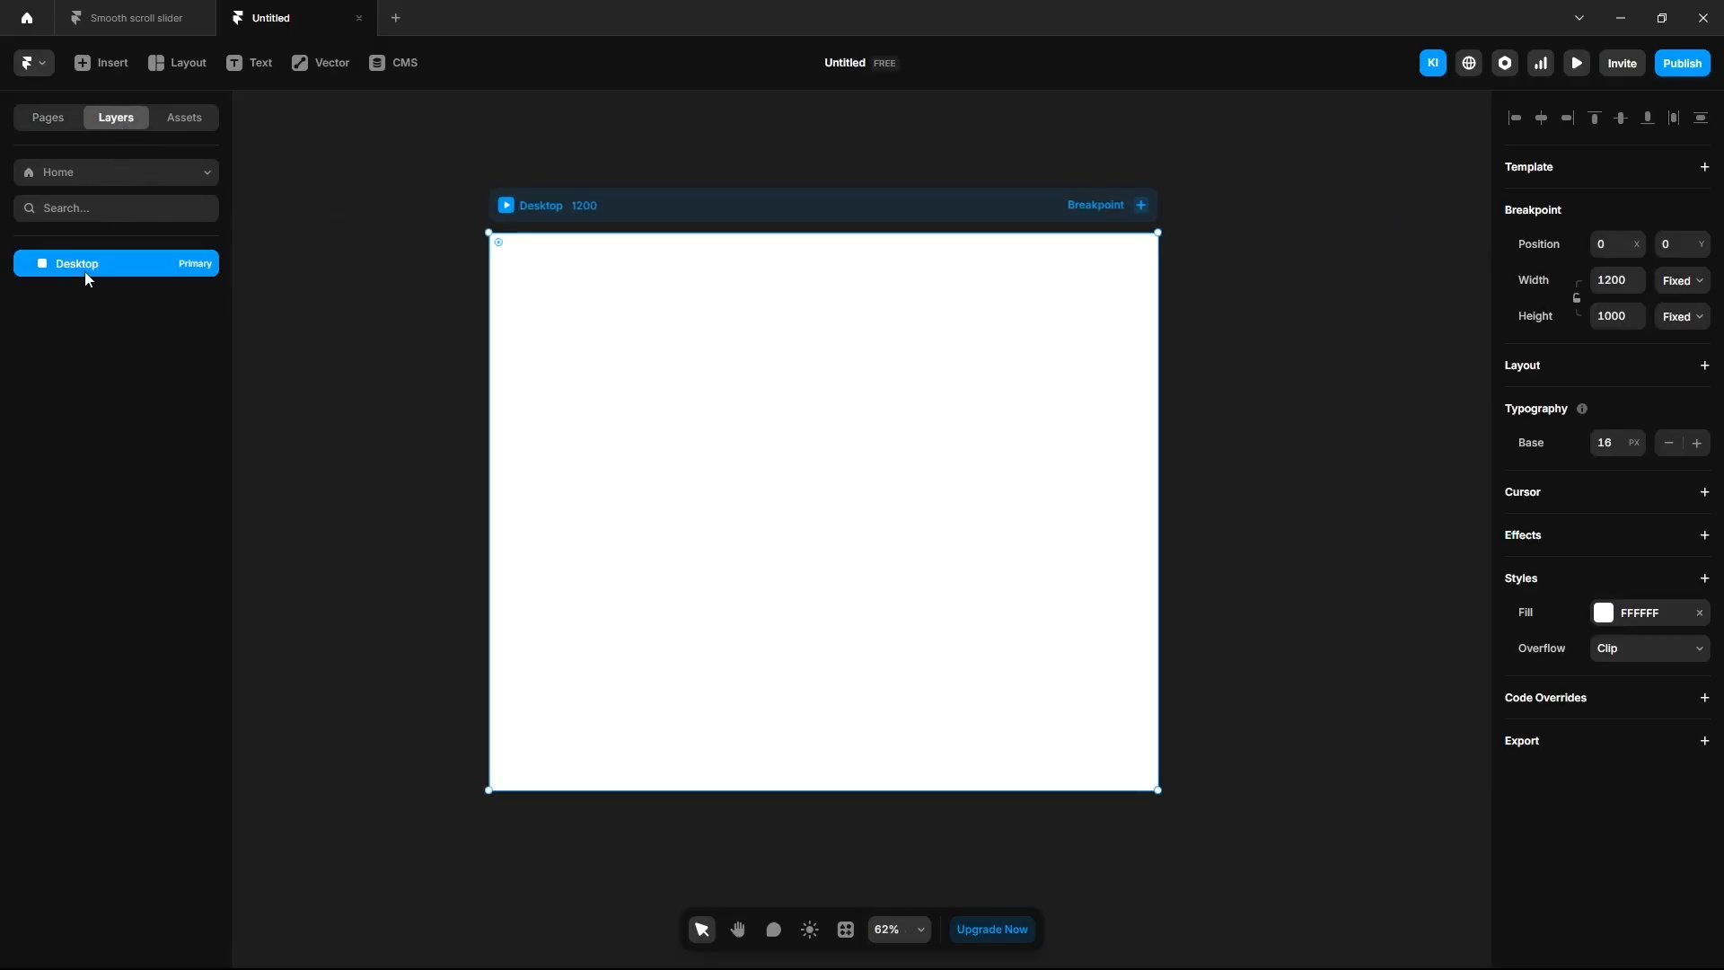
pyautogui.click(1531, 382)
pyautogui.press('f')
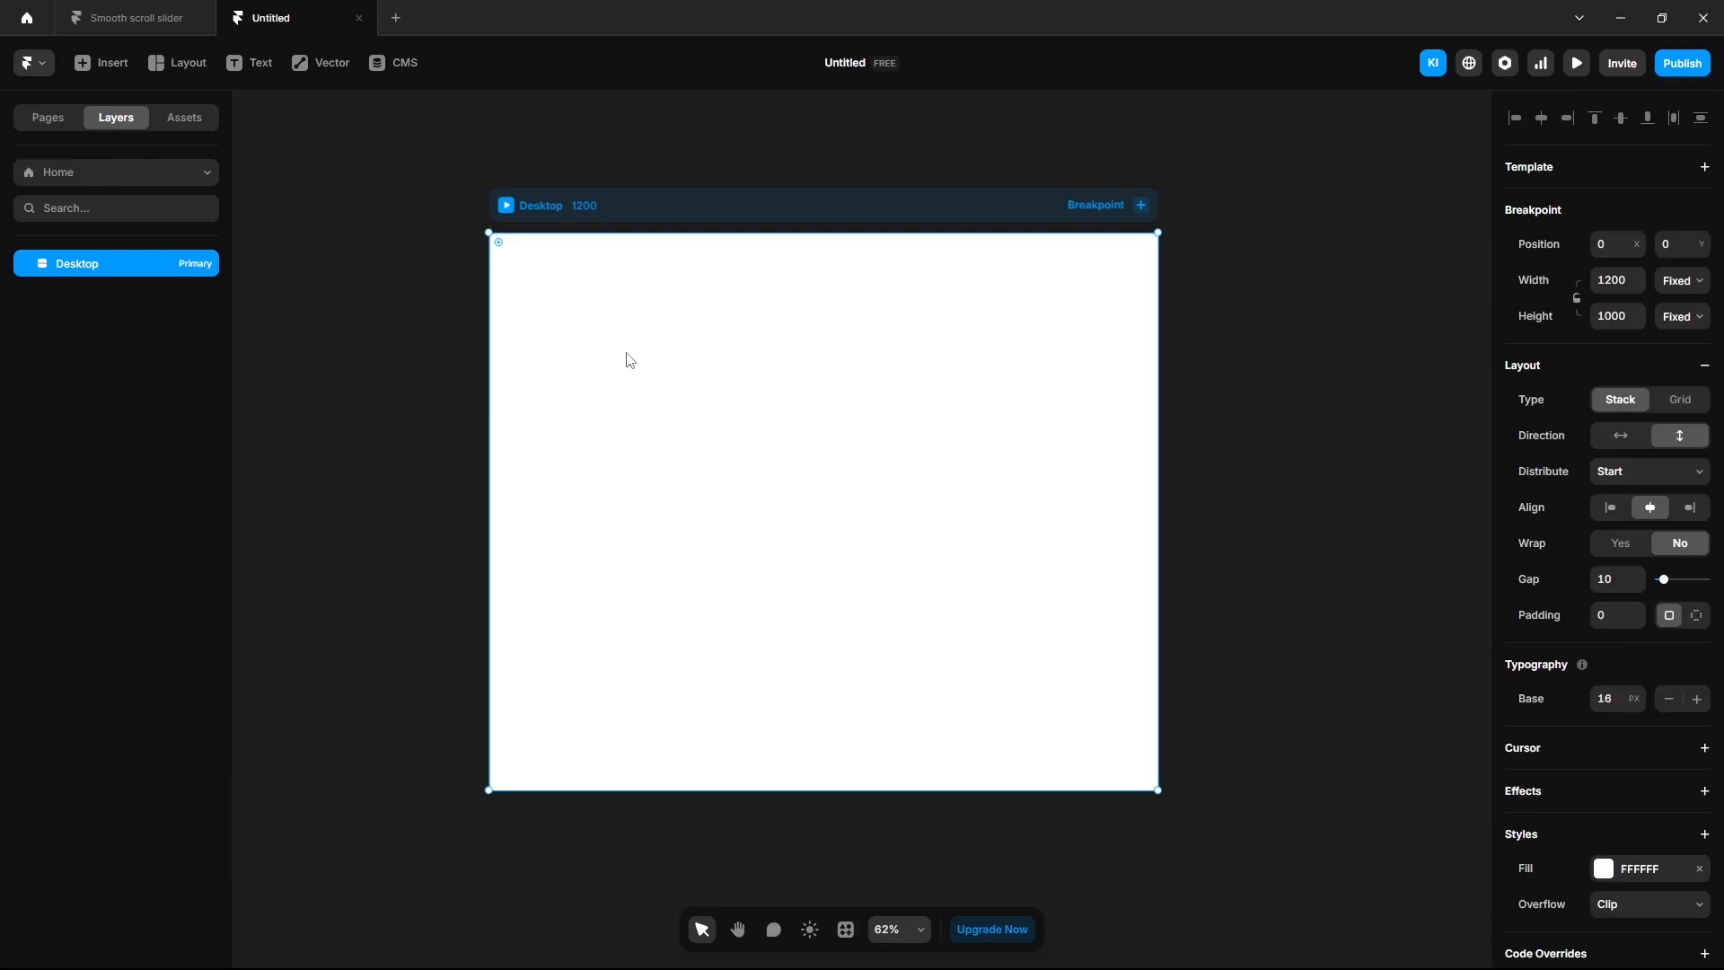
pyautogui.moveTo(545, 299); pyautogui.dragTo(1112, 756)
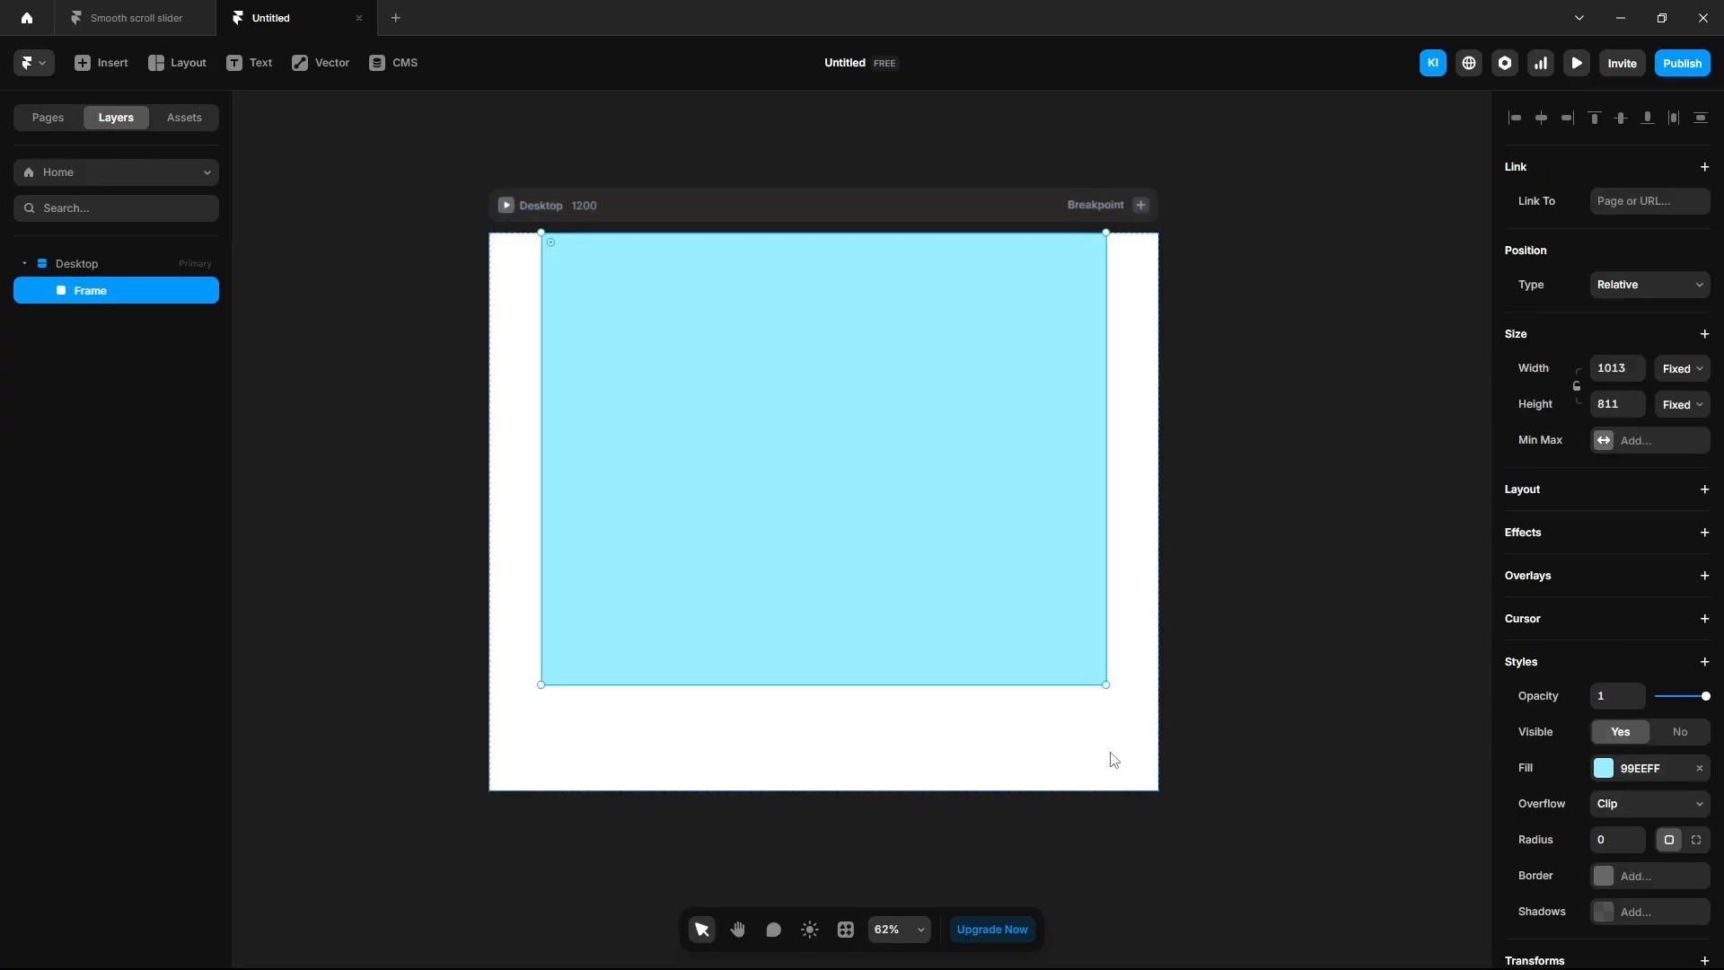
pyautogui.click(1503, 370)
pyautogui.write('1200')
pyautogui.press('Return')
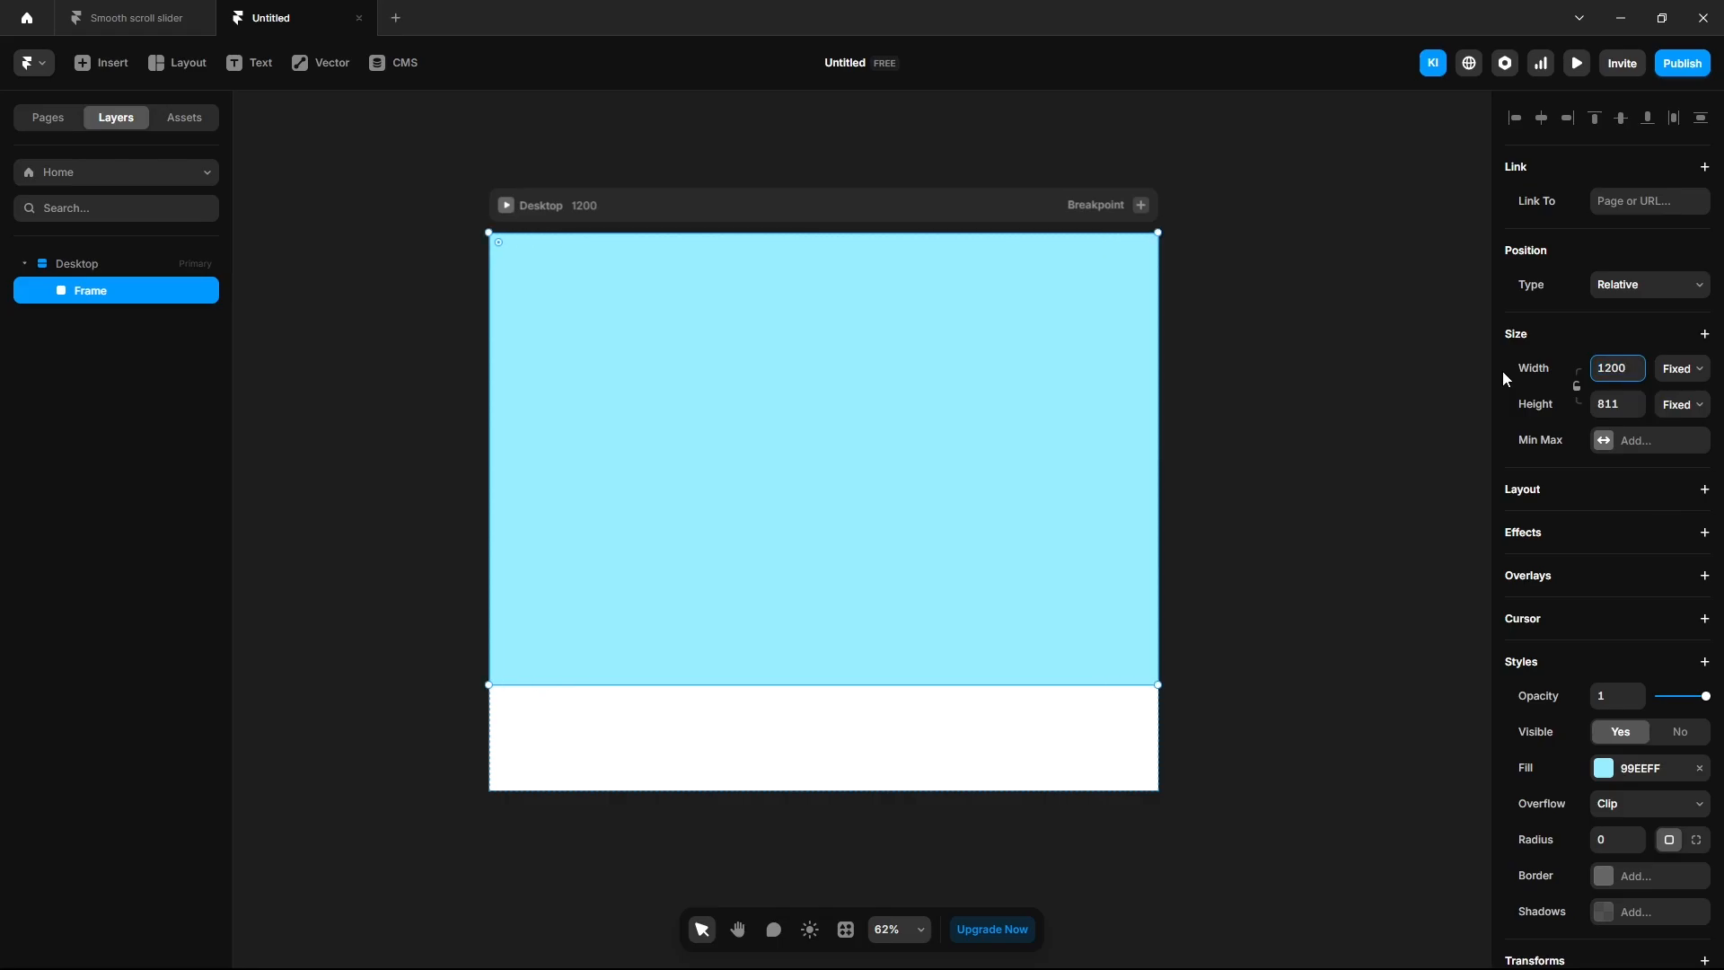
# Make the frame fill the viewport height and set the Desktop height to Fit Content.
pyautogui.click(1668, 406)
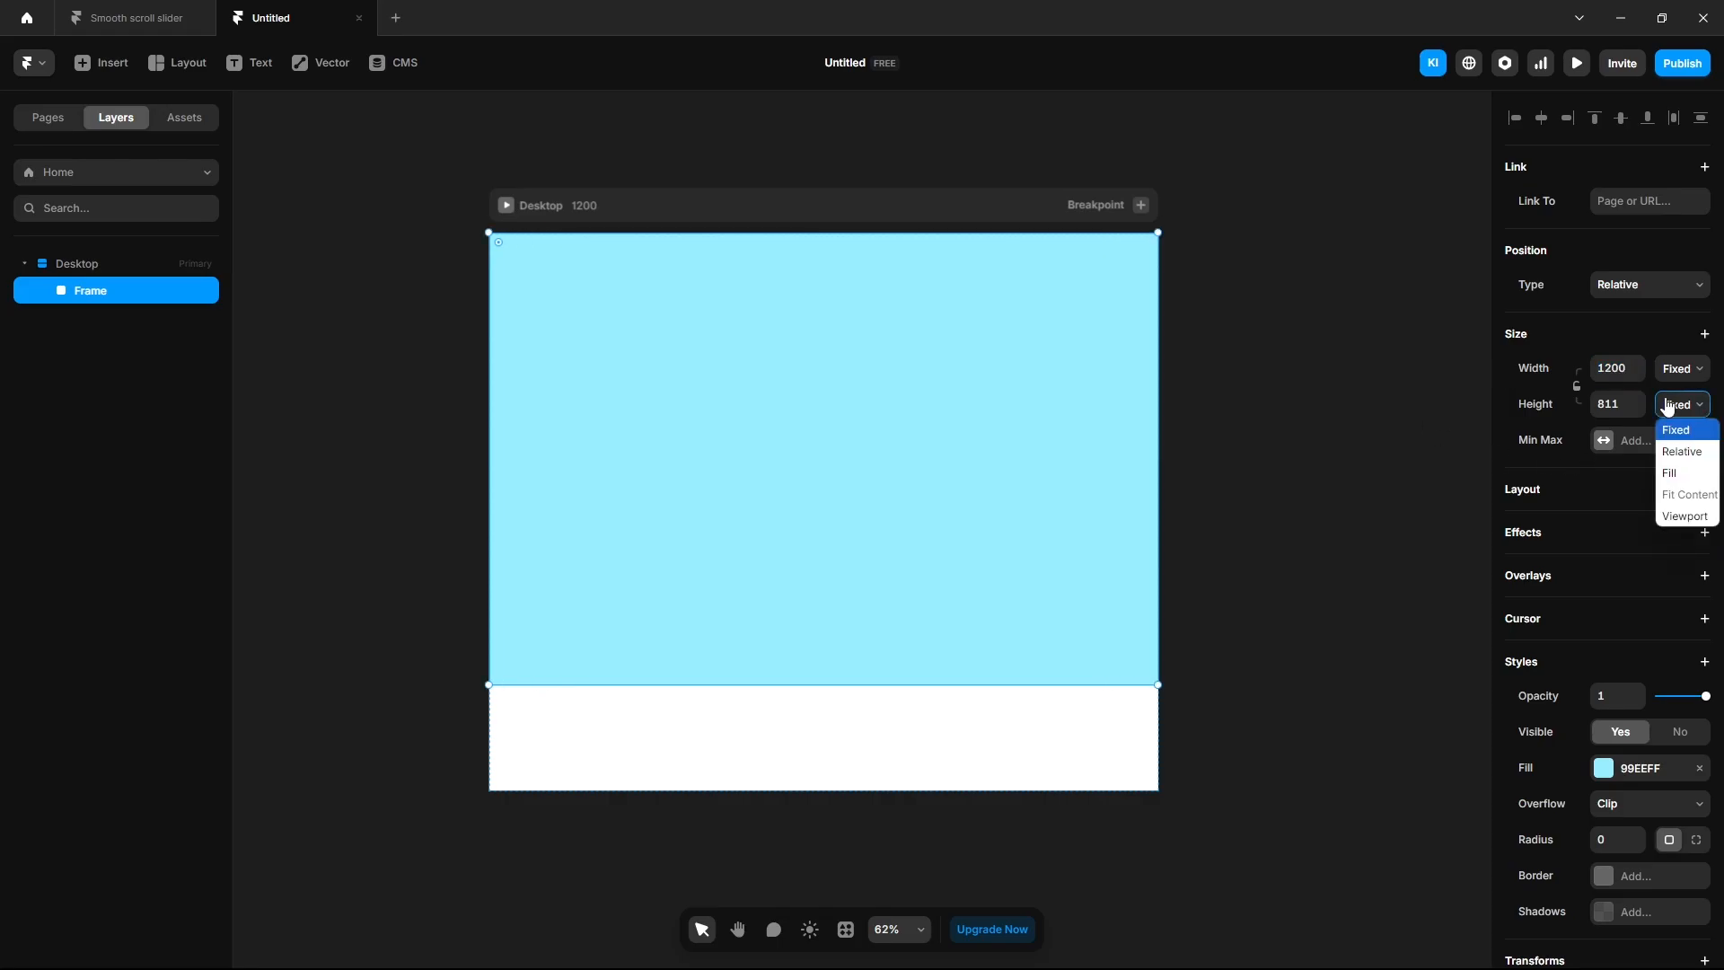
pyautogui.click(1679, 518)
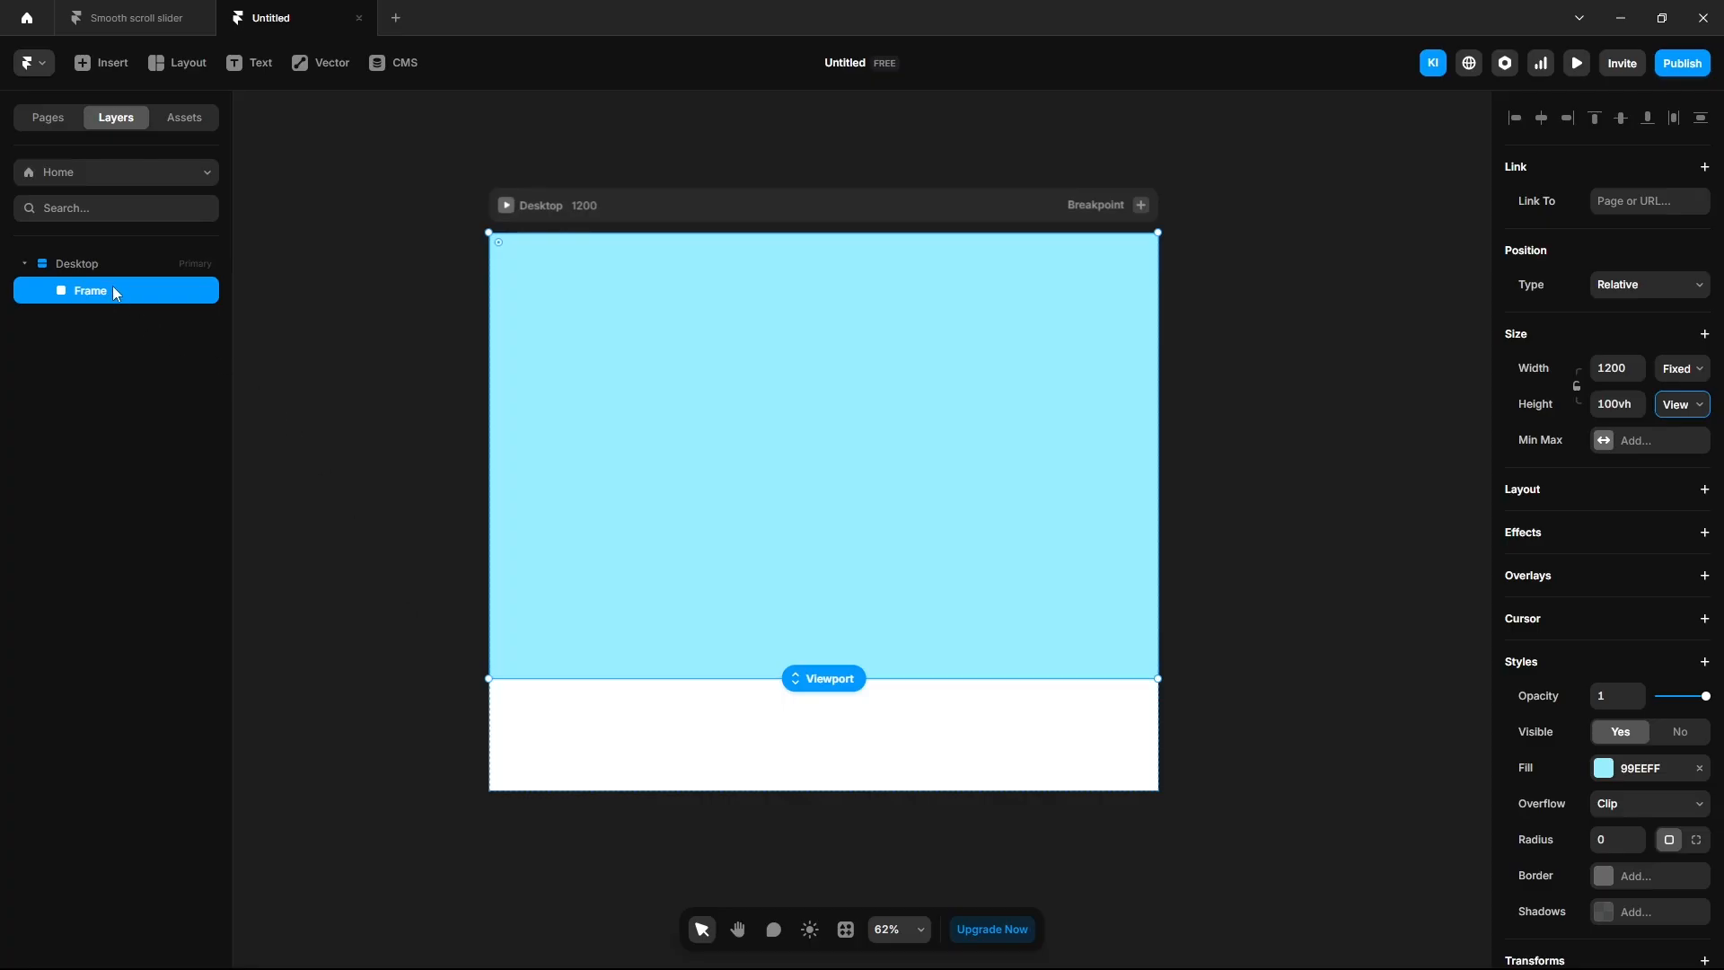
pyautogui.click(99, 265)
pyautogui.click(1682, 318)
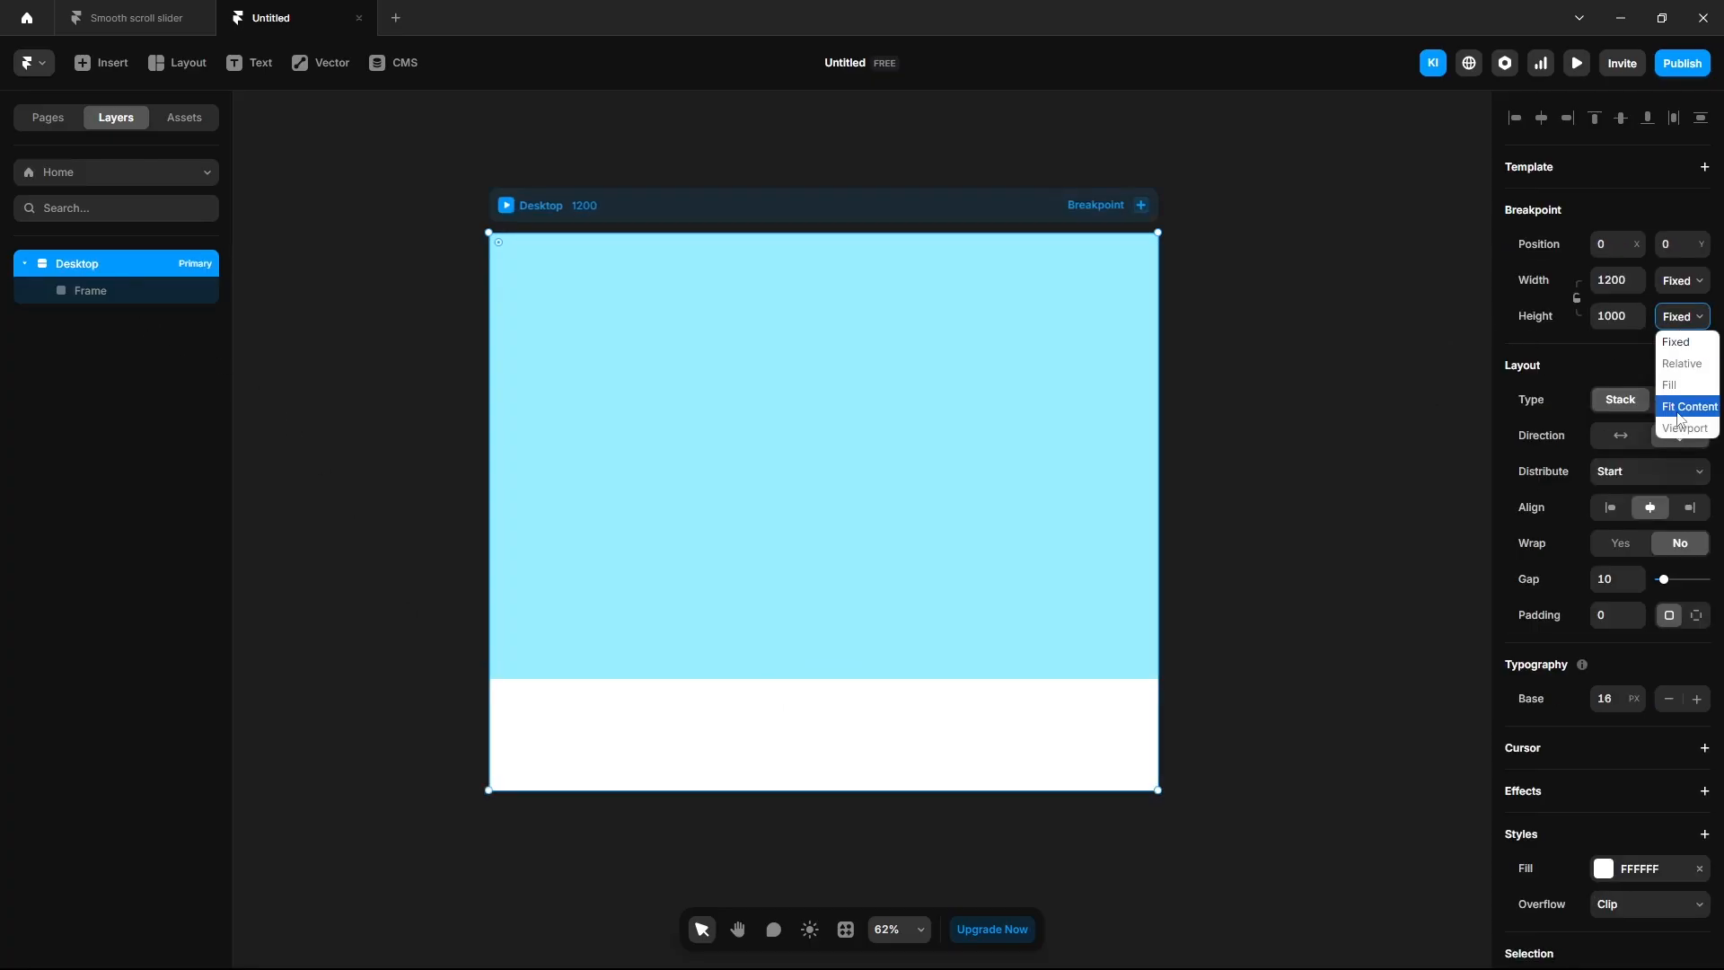
pyautogui.click(1678, 408)
pyautogui.click(125, 303)
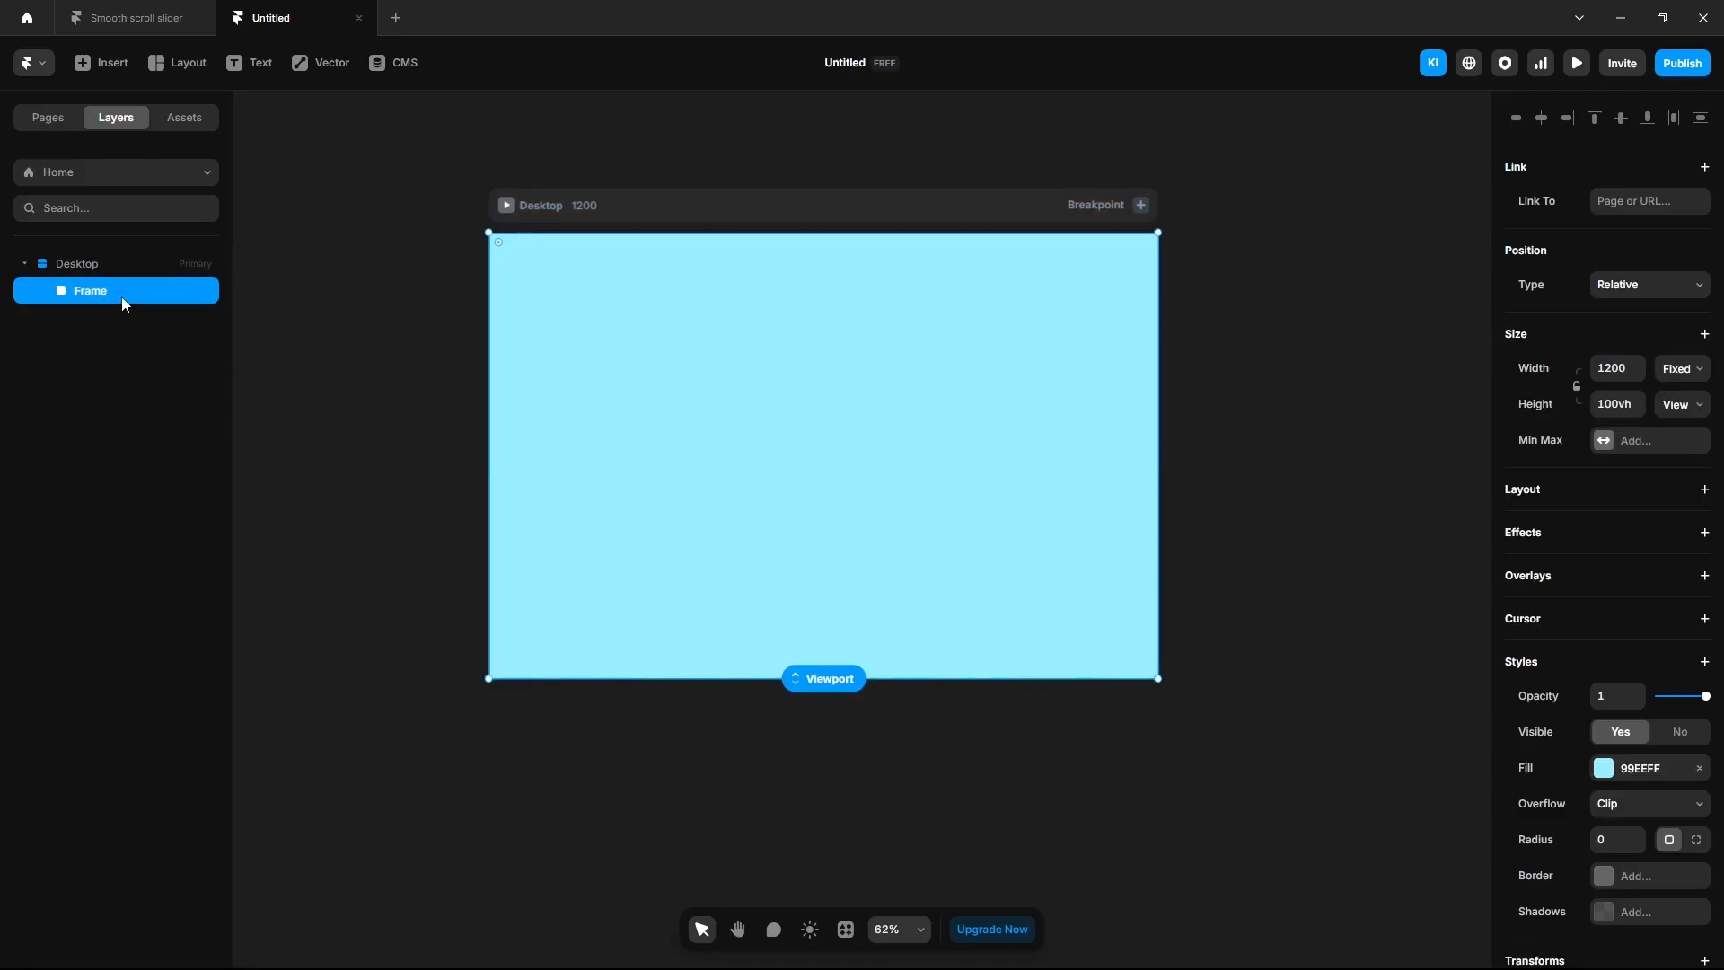
pyautogui.rightClick(121, 293)
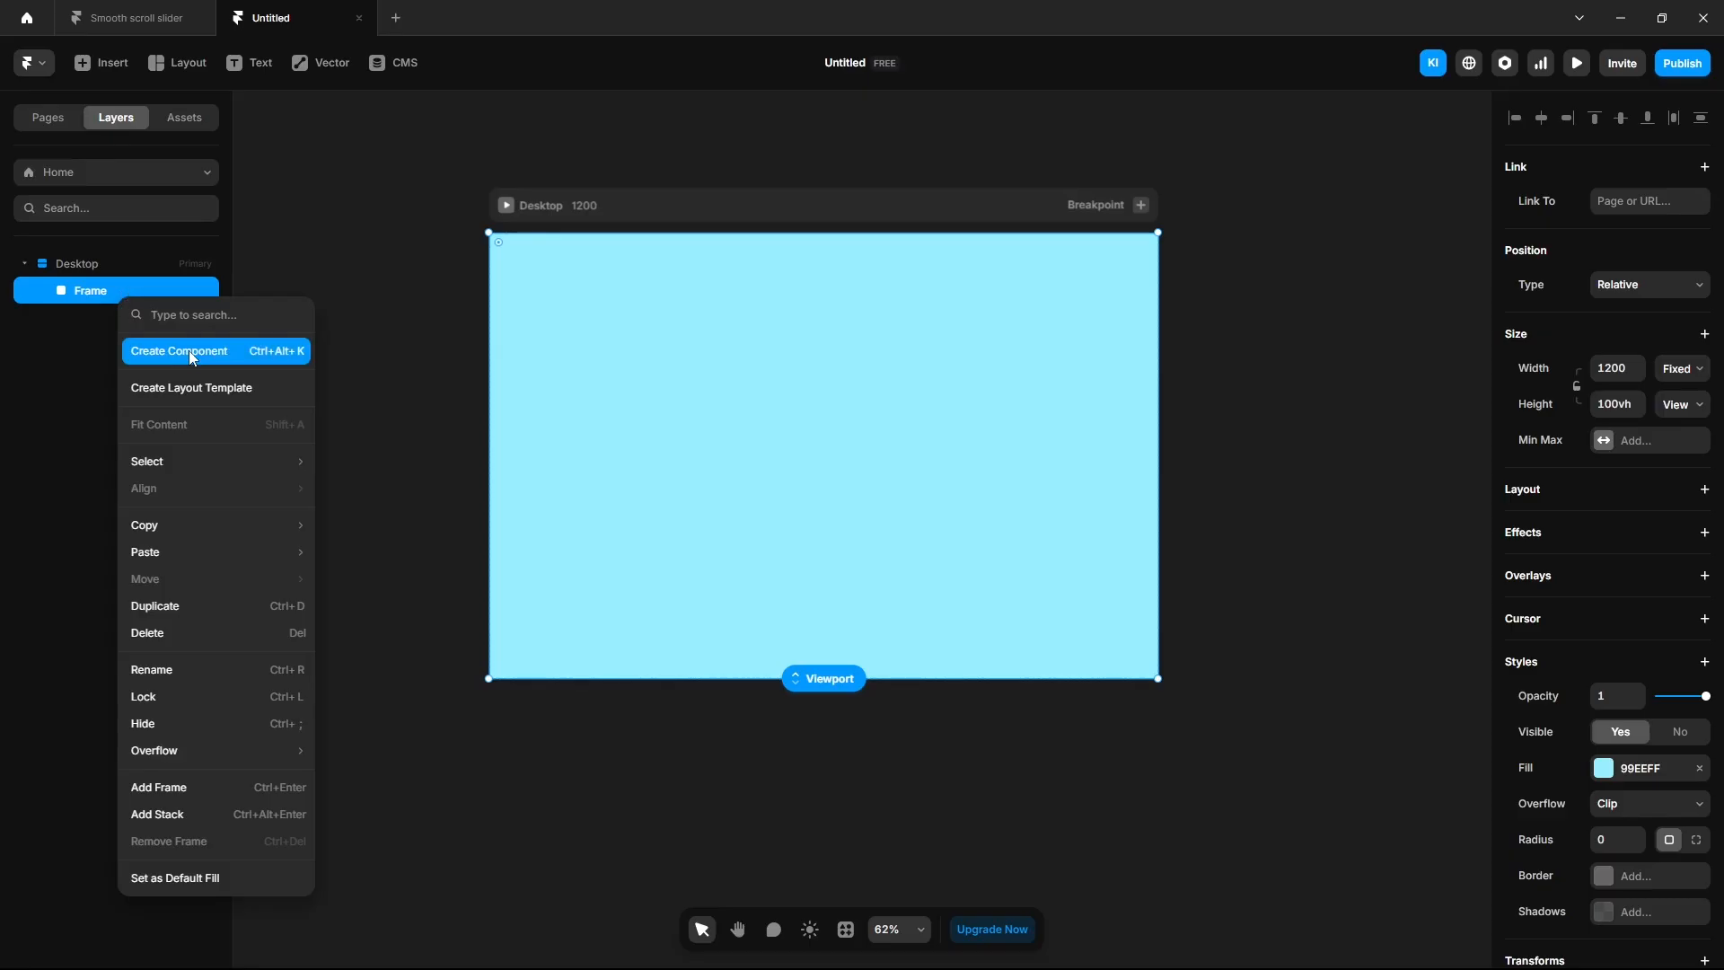
# Turn the frame into a component named Slider and give its primary variant a stack layout.
pyautogui.press('Escape')
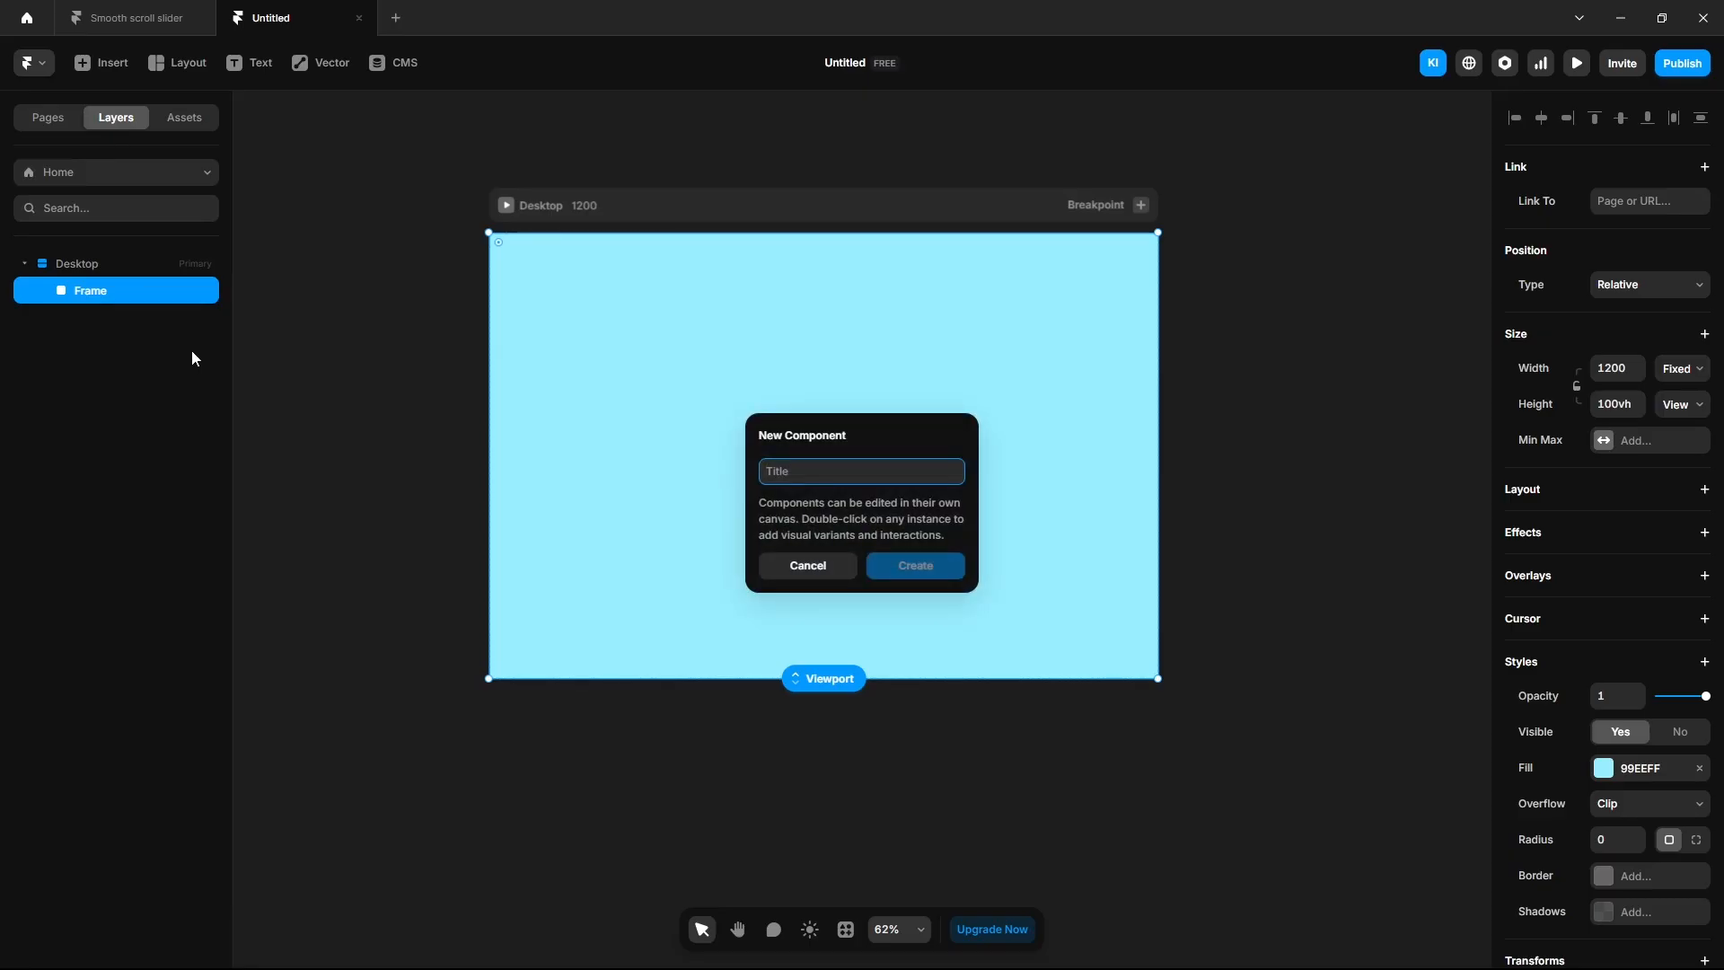
pyautogui.write('Slider')
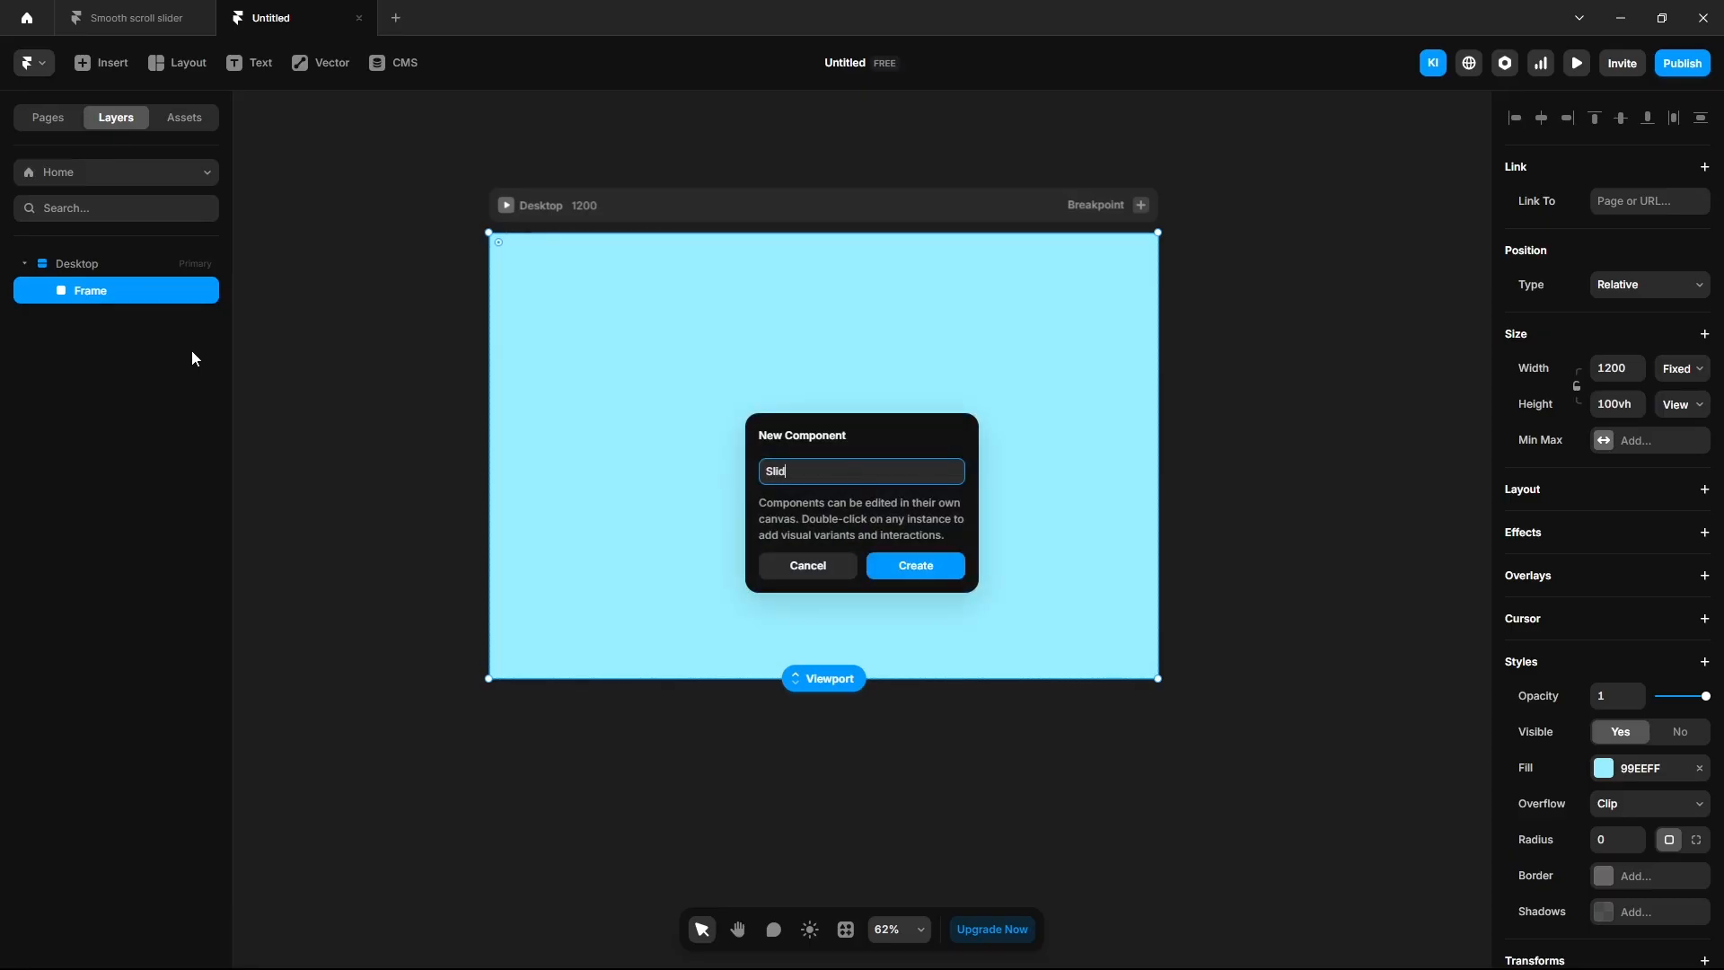
pyautogui.press('Return')
pyautogui.click(78, 230)
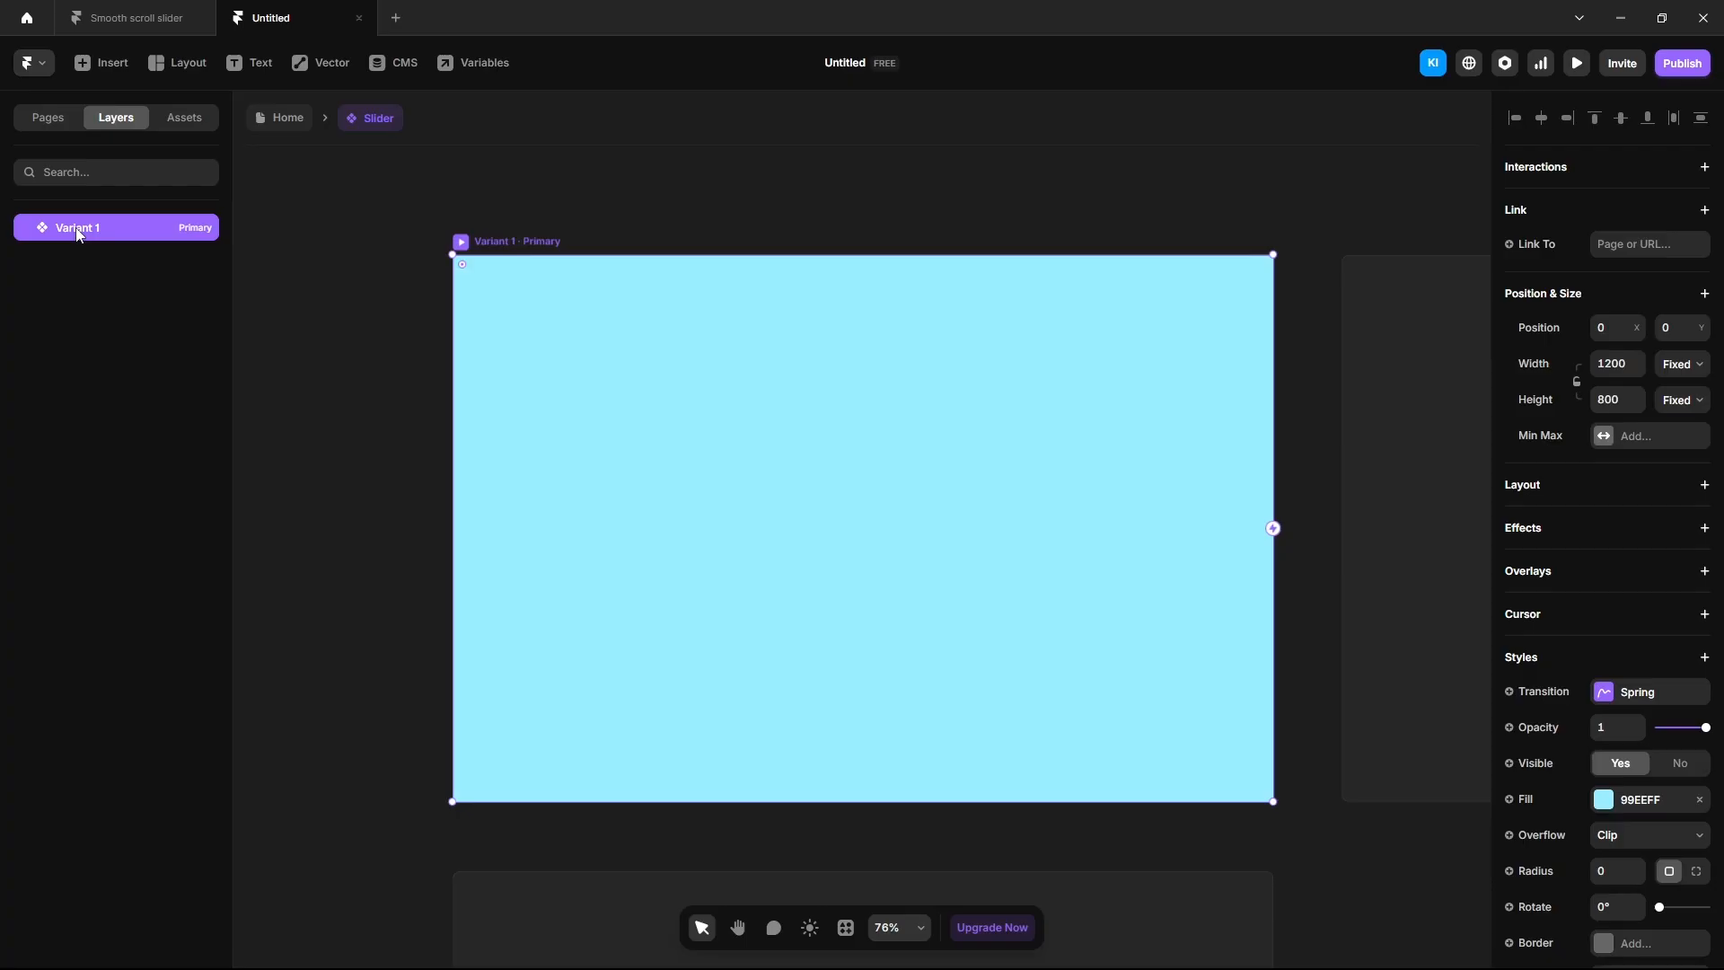
pyautogui.click(1526, 491)
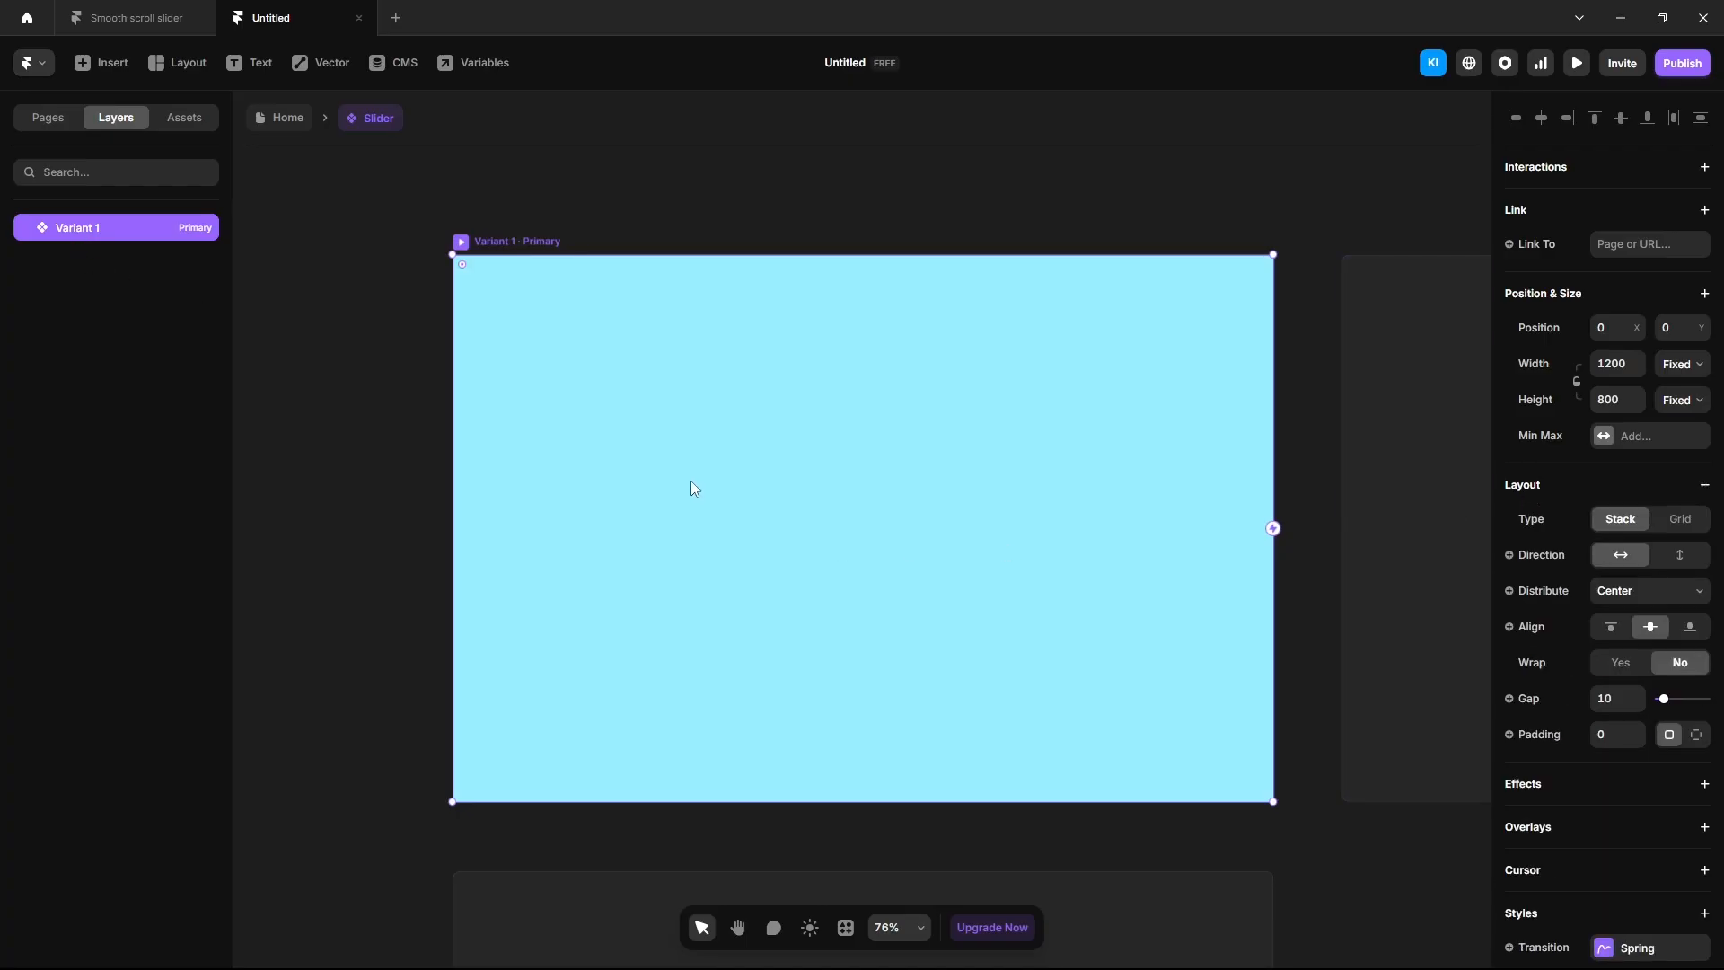
# Draw a 1200×800 frame inside the variant and name it Slider 1.
pyautogui.press('f')
pyautogui.moveTo(545, 342); pyautogui.dragTo(1181, 715)
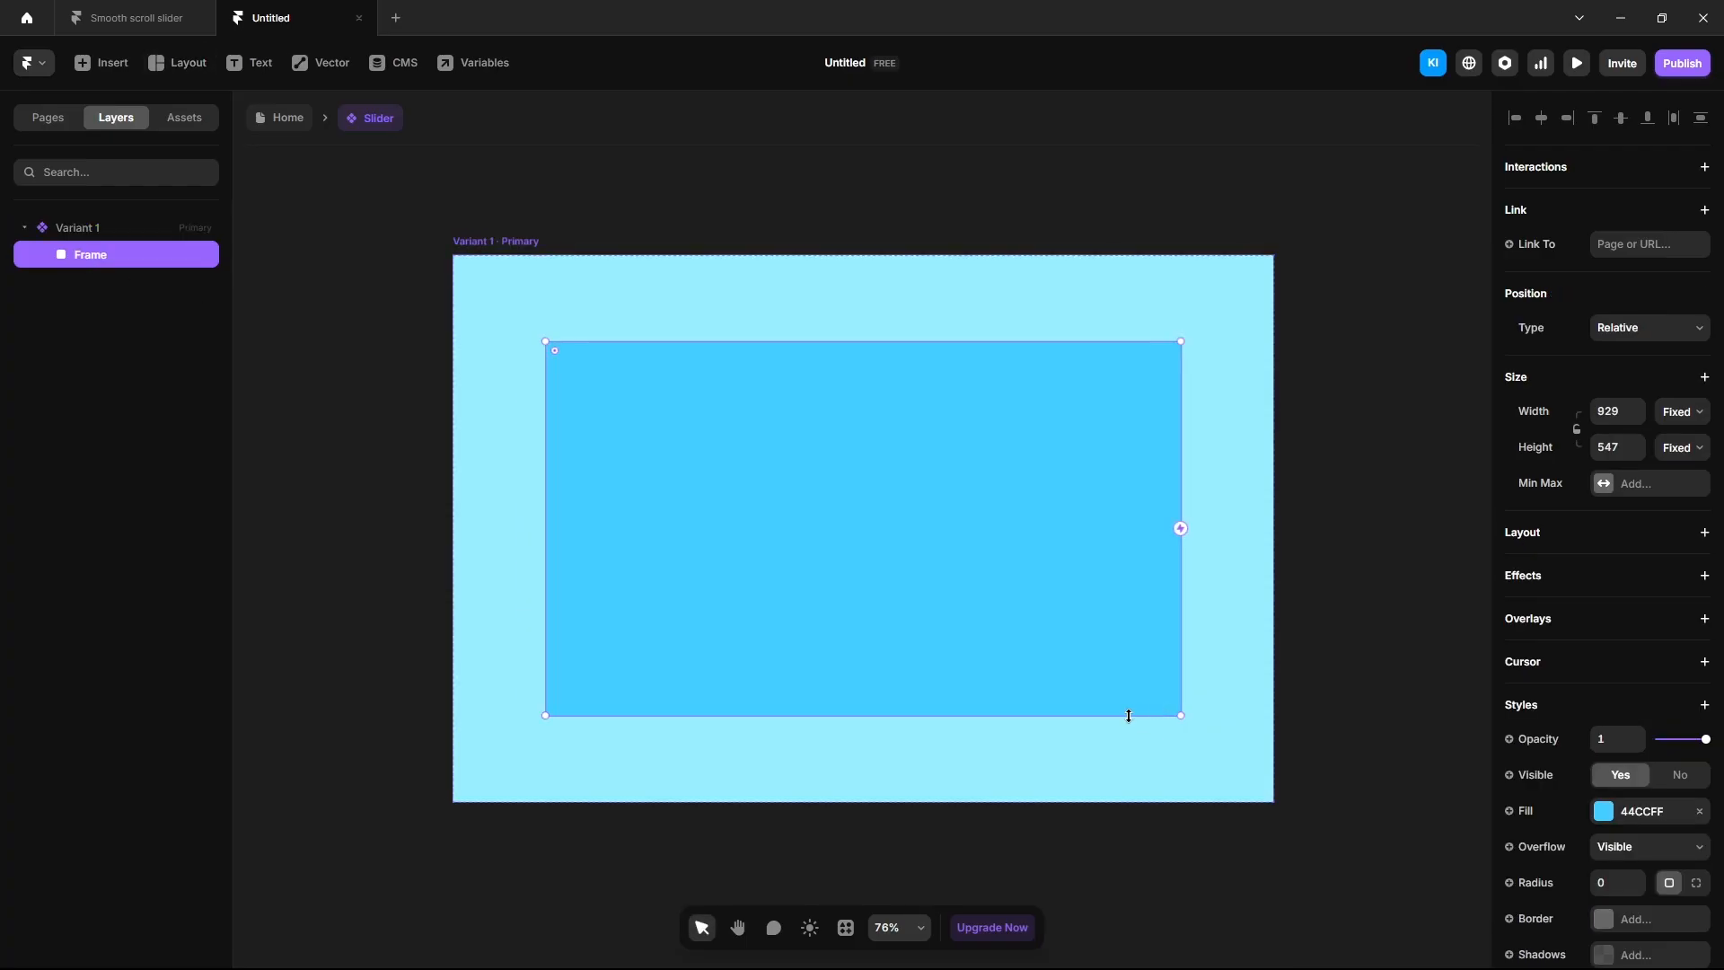
pyautogui.click(1613, 415)
pyautogui.write('1200')
pyautogui.press('Tab')
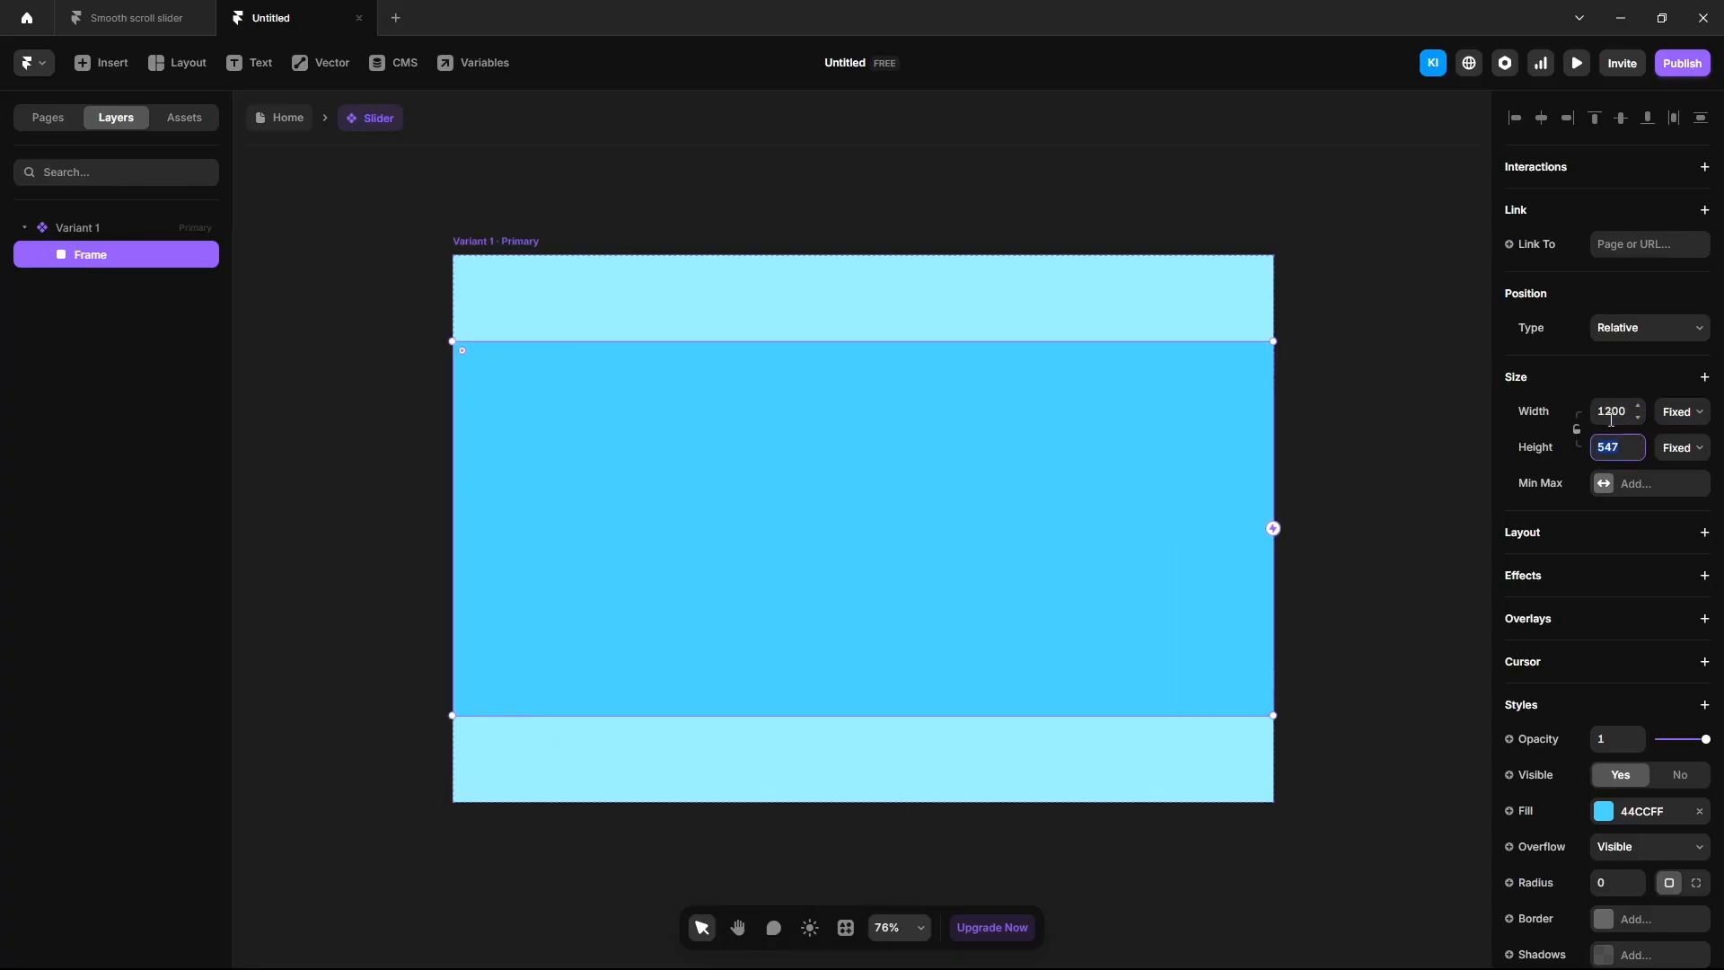
pyautogui.write('800')
pyautogui.press('Return')
pyautogui.doubleClick(102, 257)
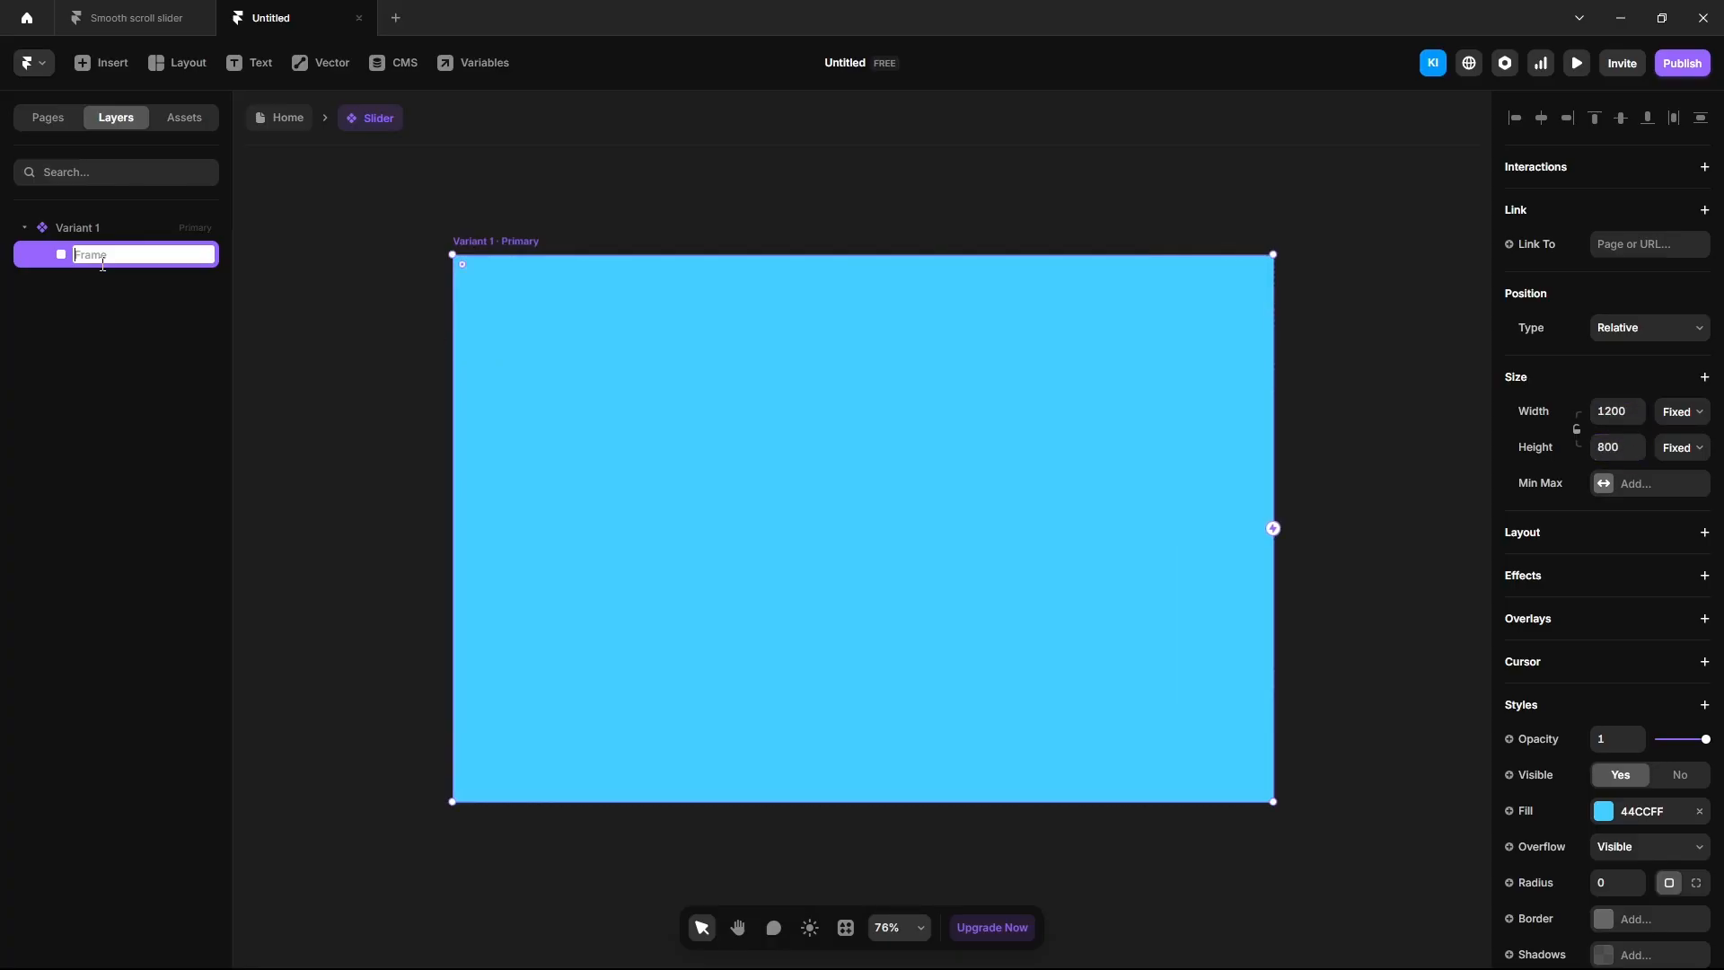
pyautogui.write('Slider 1')
pyautogui.press('Return')
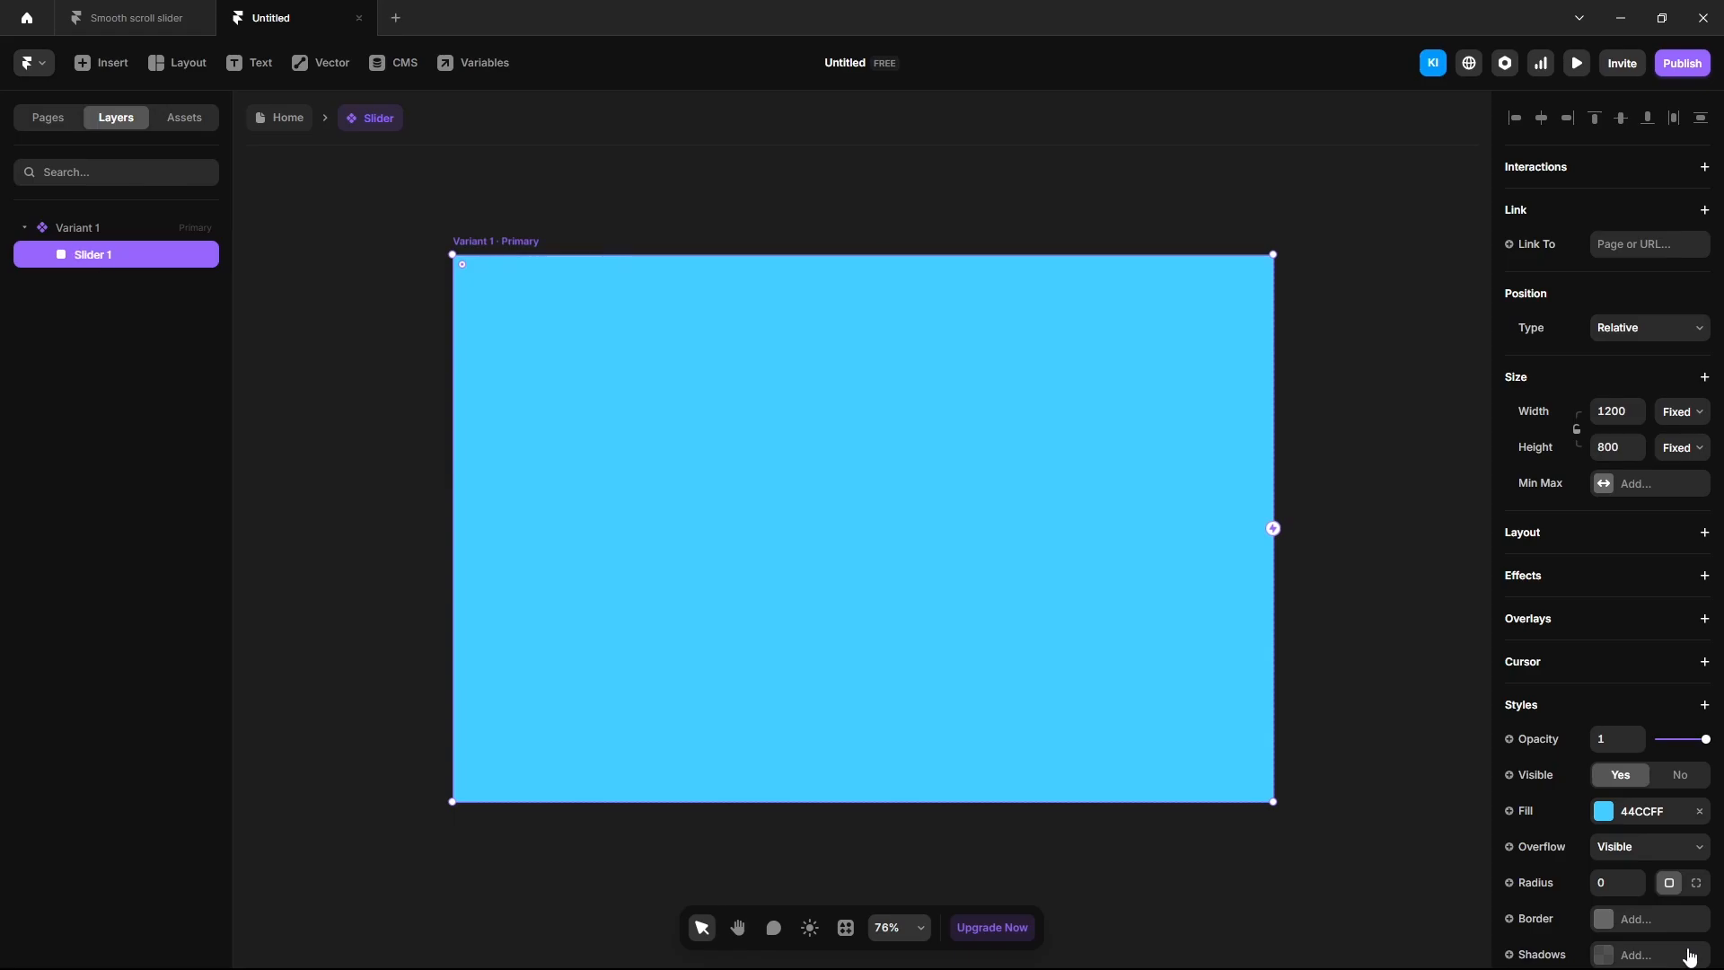
# Fill Slider 1 with a linear gradient from 434343 to 000000.
pyautogui.click(1606, 819)
pyautogui.click(1319, 664)
pyautogui.click(1334, 853)
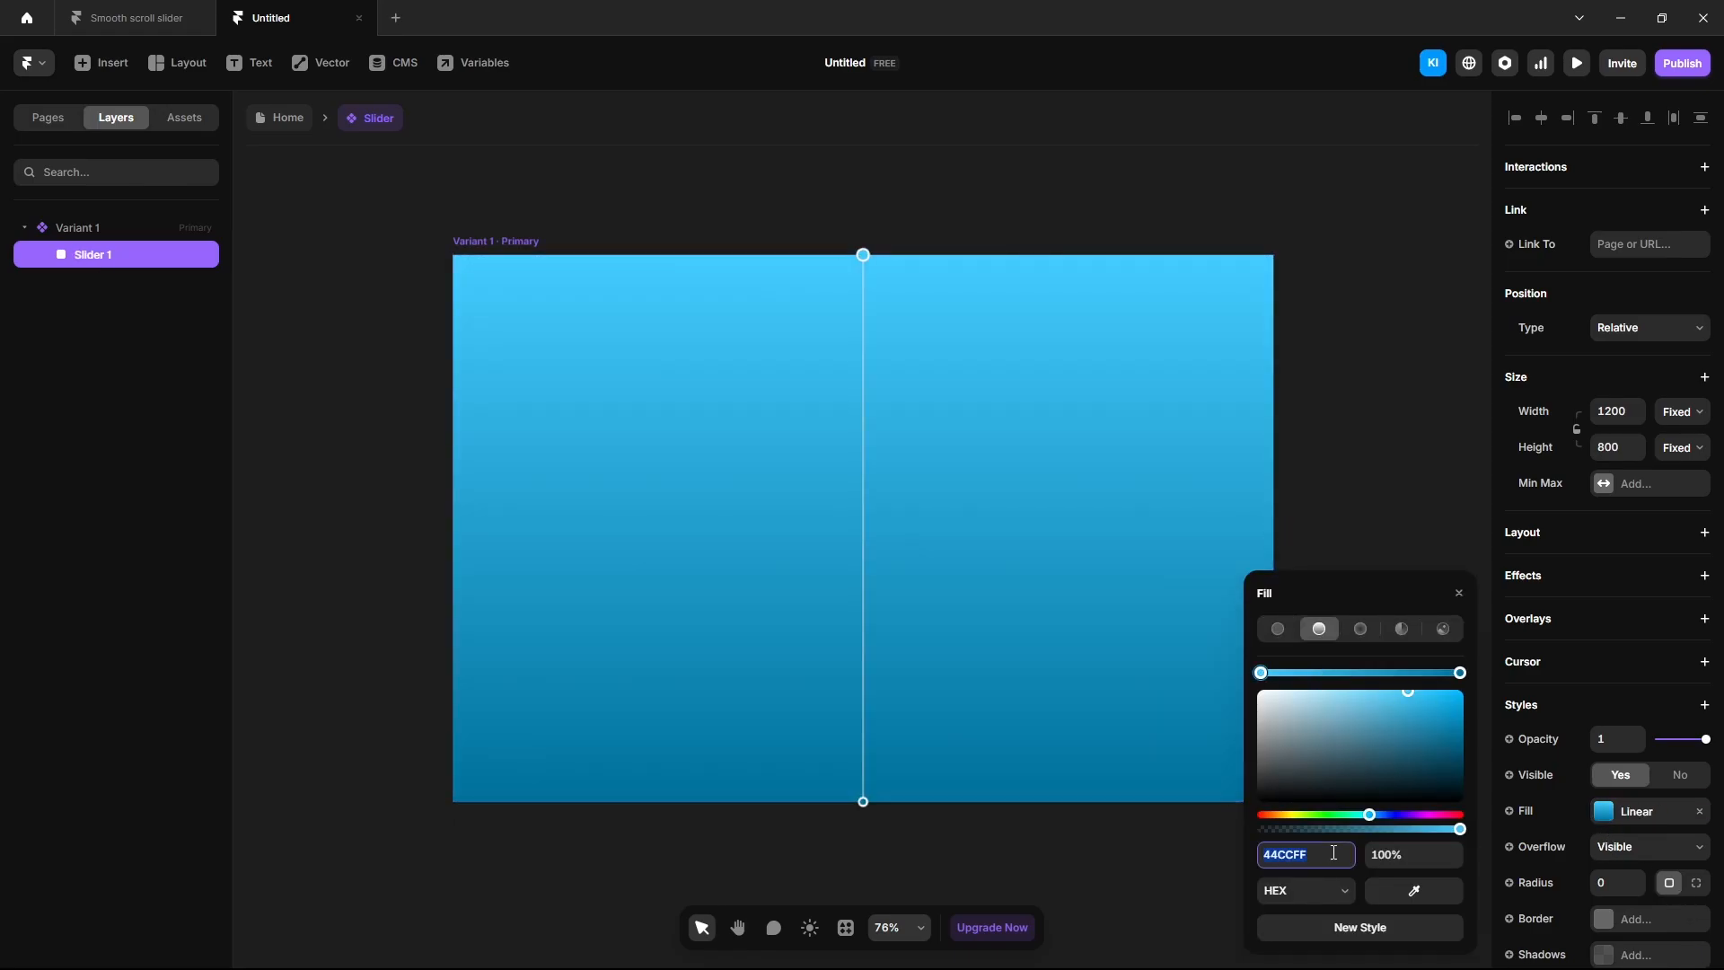
pyautogui.write('434343')
pyautogui.press('Return')
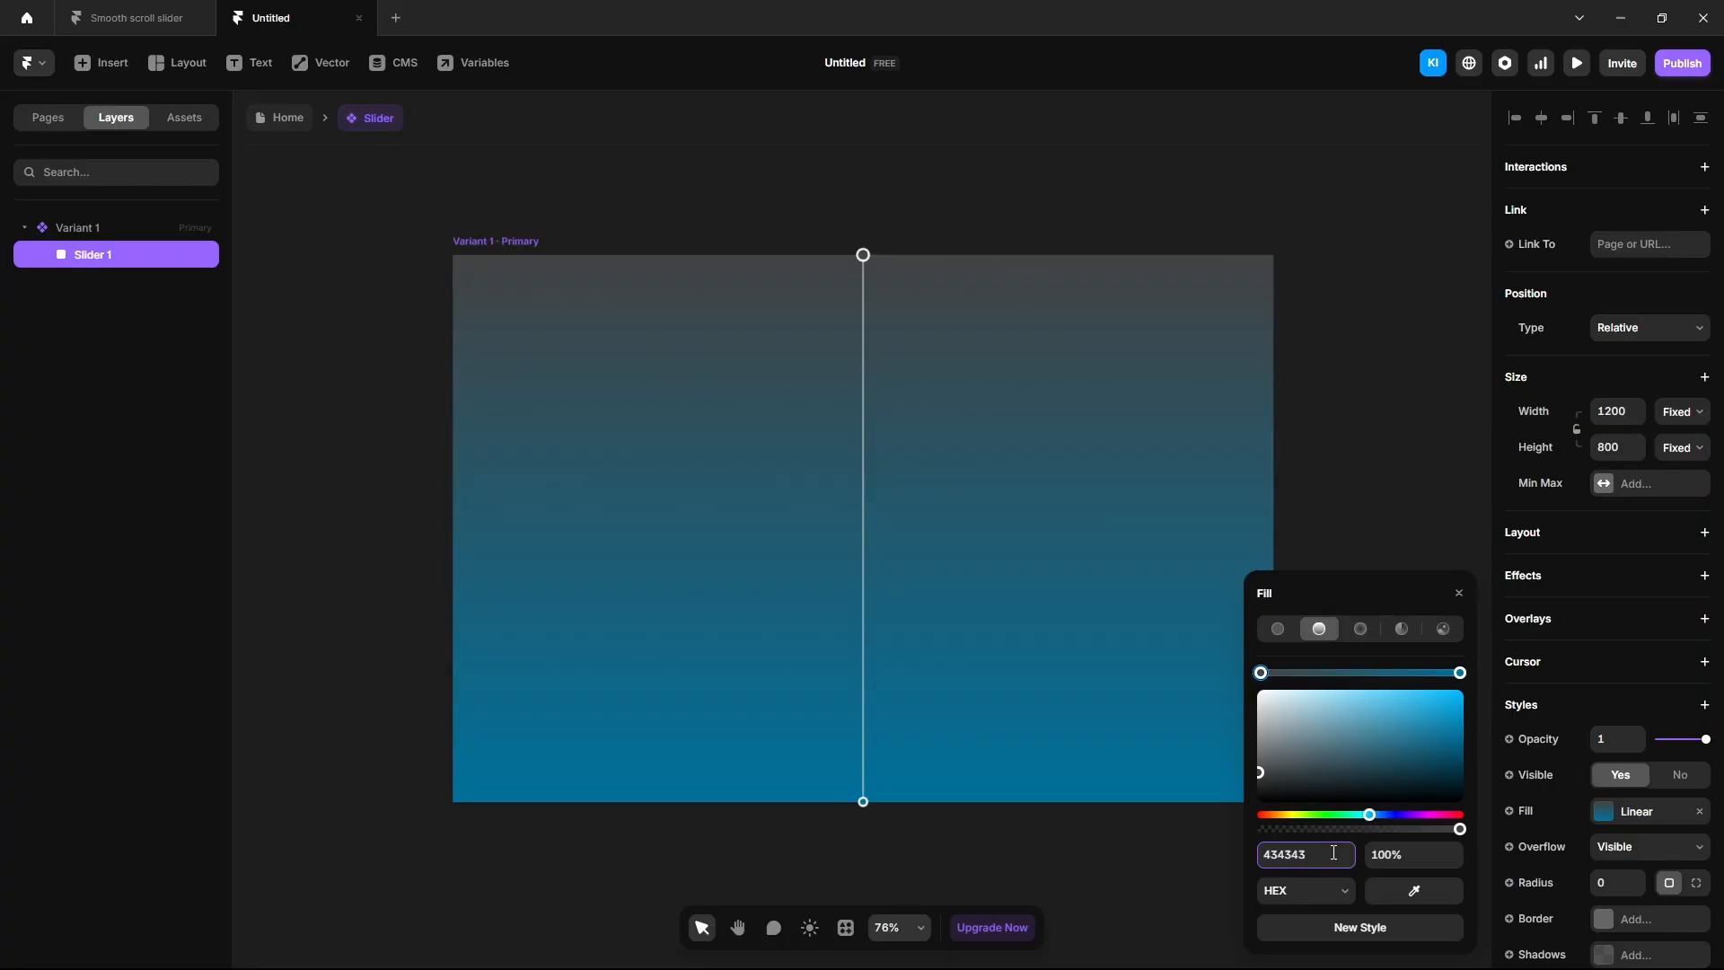
pyautogui.click(1460, 672)
pyautogui.click(1312, 854)
pyautogui.write('000000')
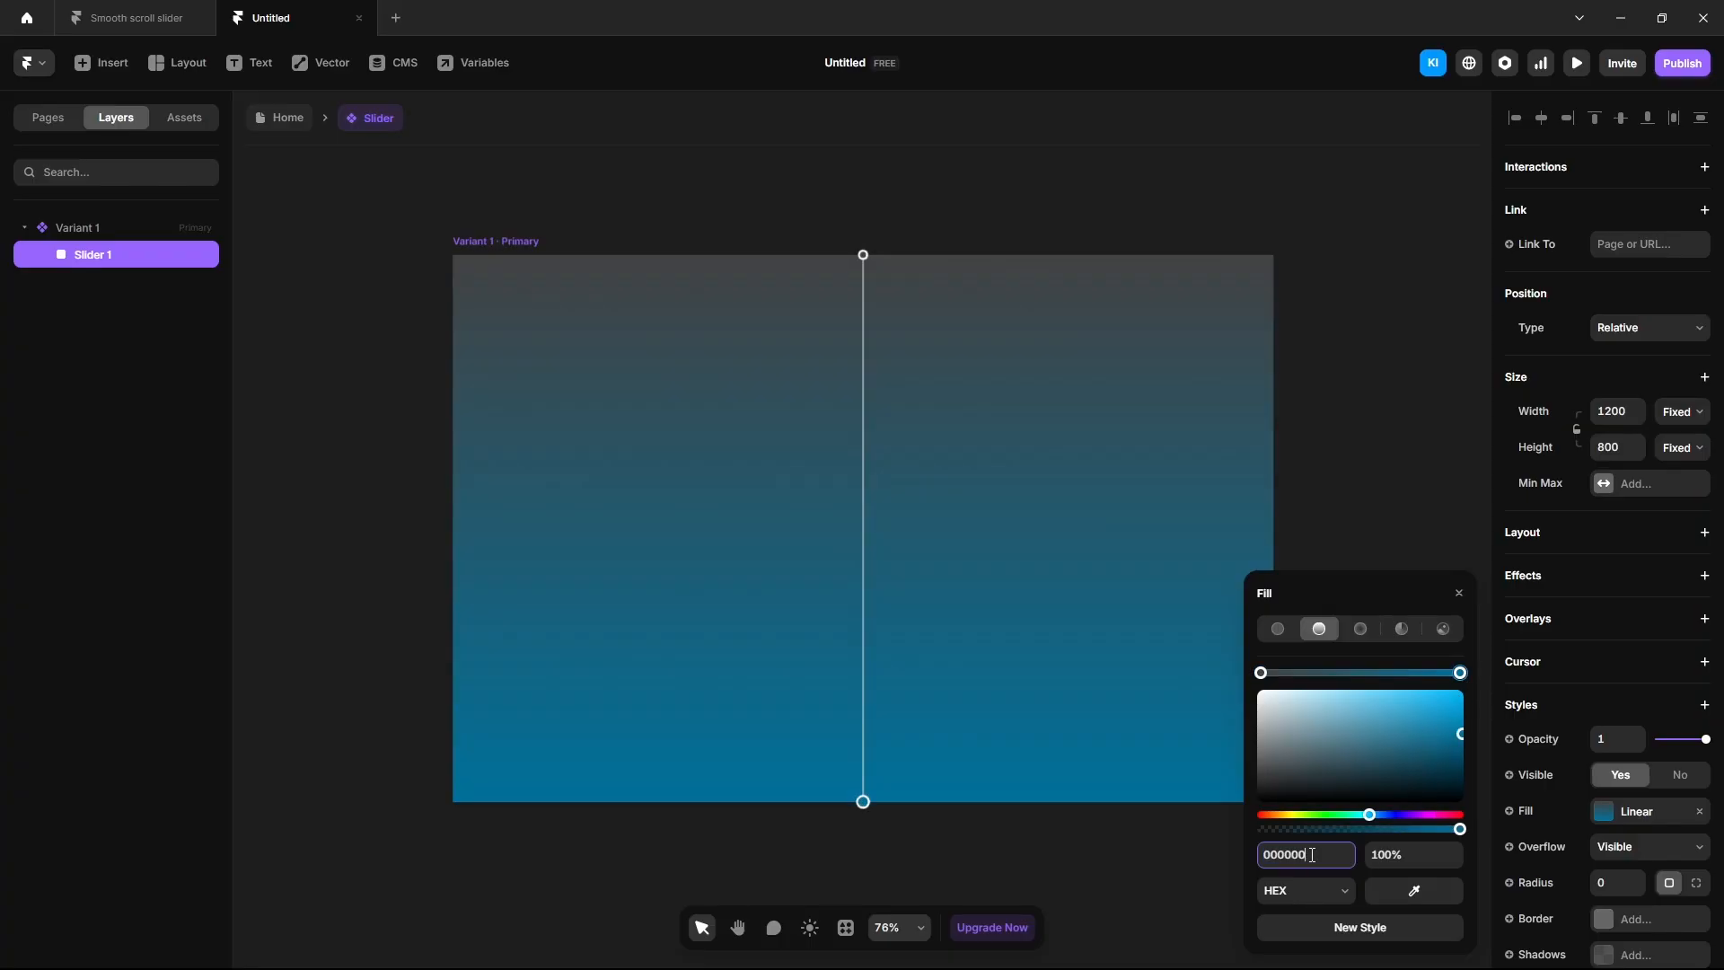
pyautogui.press('Return')
pyautogui.click(401, 563)
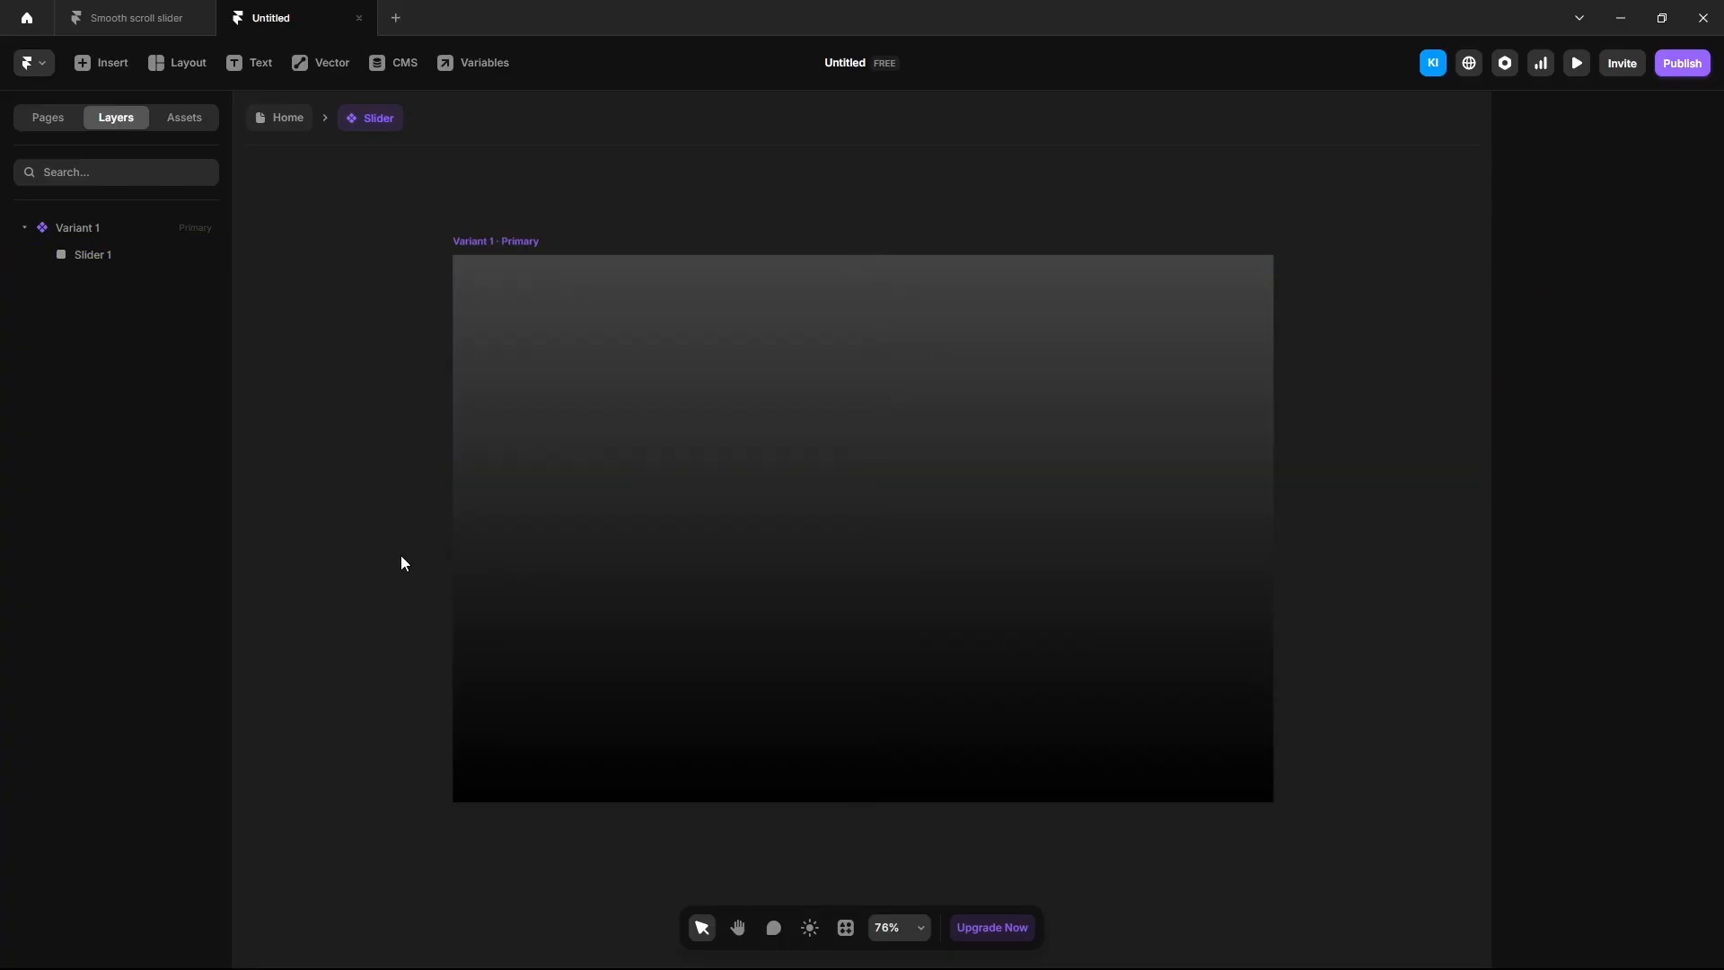
# Add a NOIR text layer in Slider 1 set in the Anton font.
pyautogui.press('t')
pyautogui.click(831, 449)
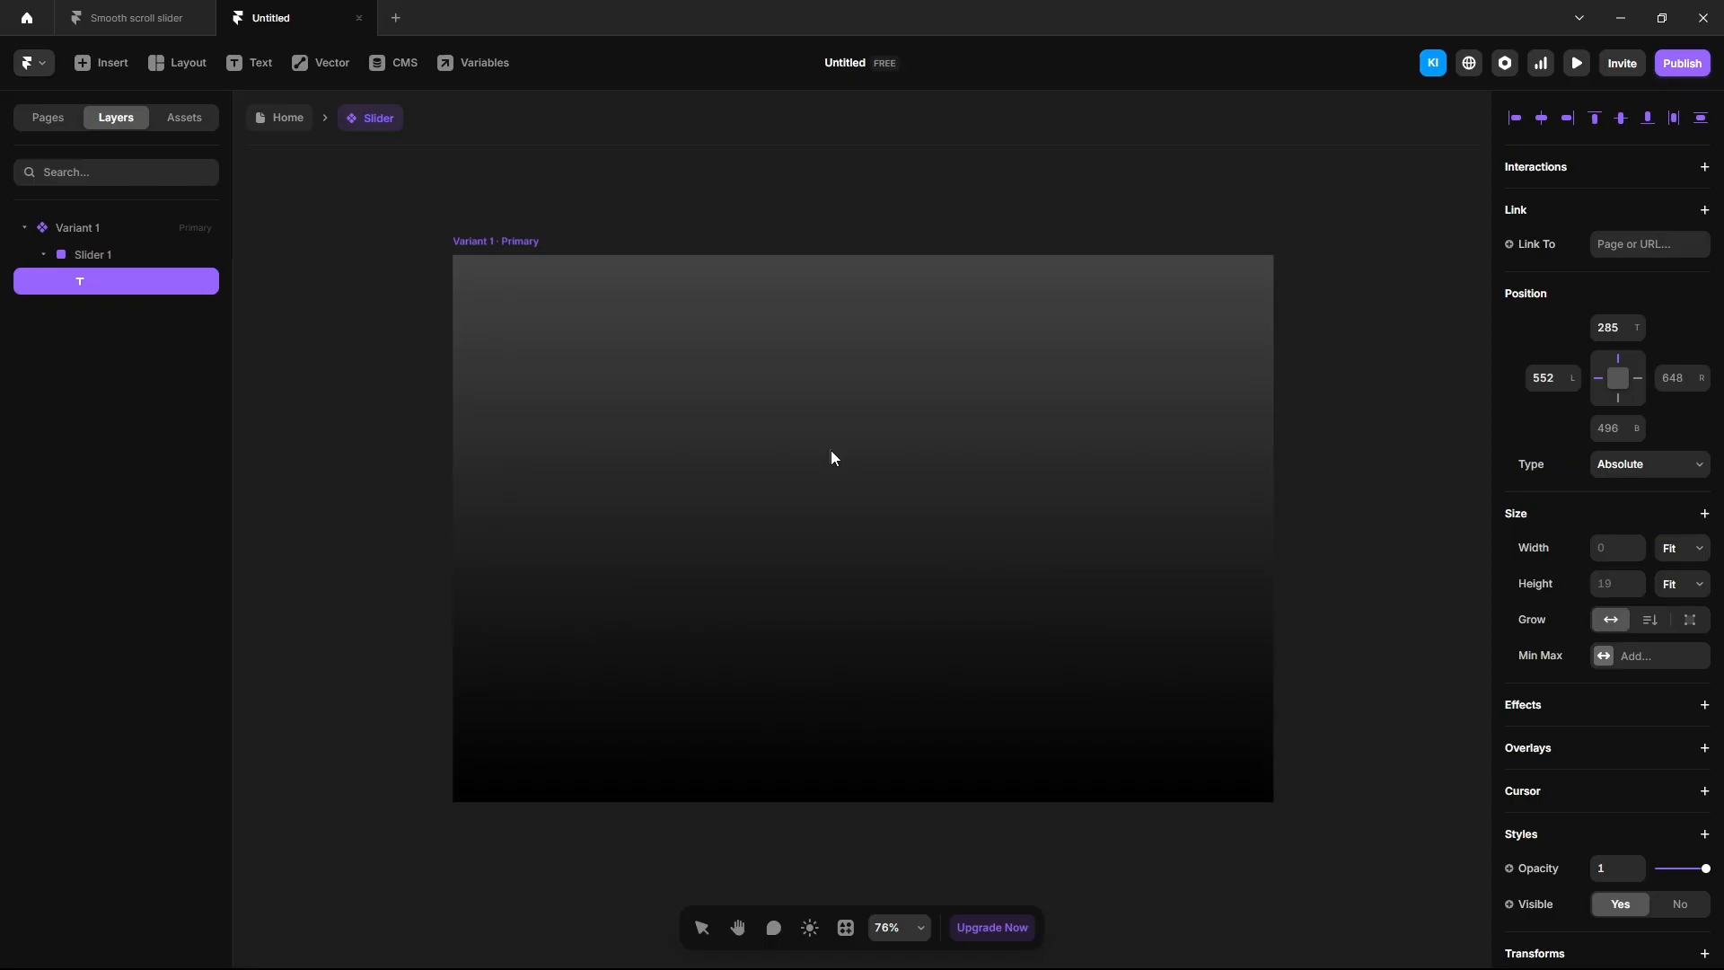
pyautogui.write('NOIR')
pyautogui.hotkey('ctrl', 'a')
pyautogui.scroll(-4, 1613, 704)
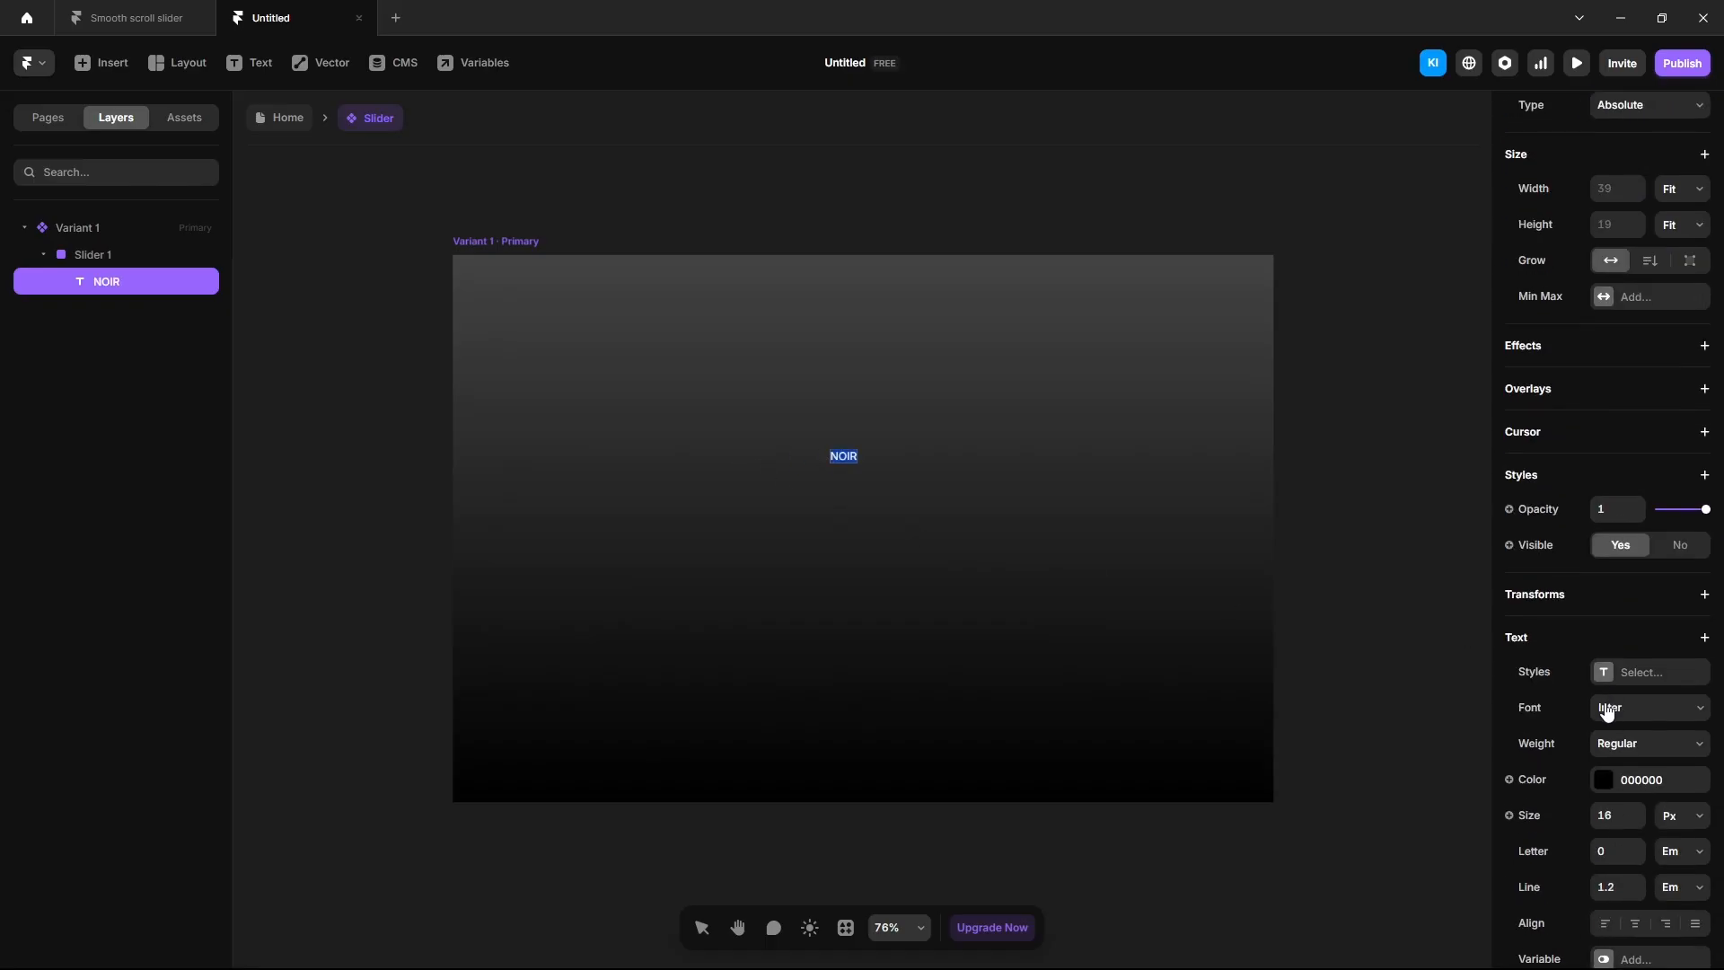
pyautogui.click(1607, 709)
pyautogui.write('anto')
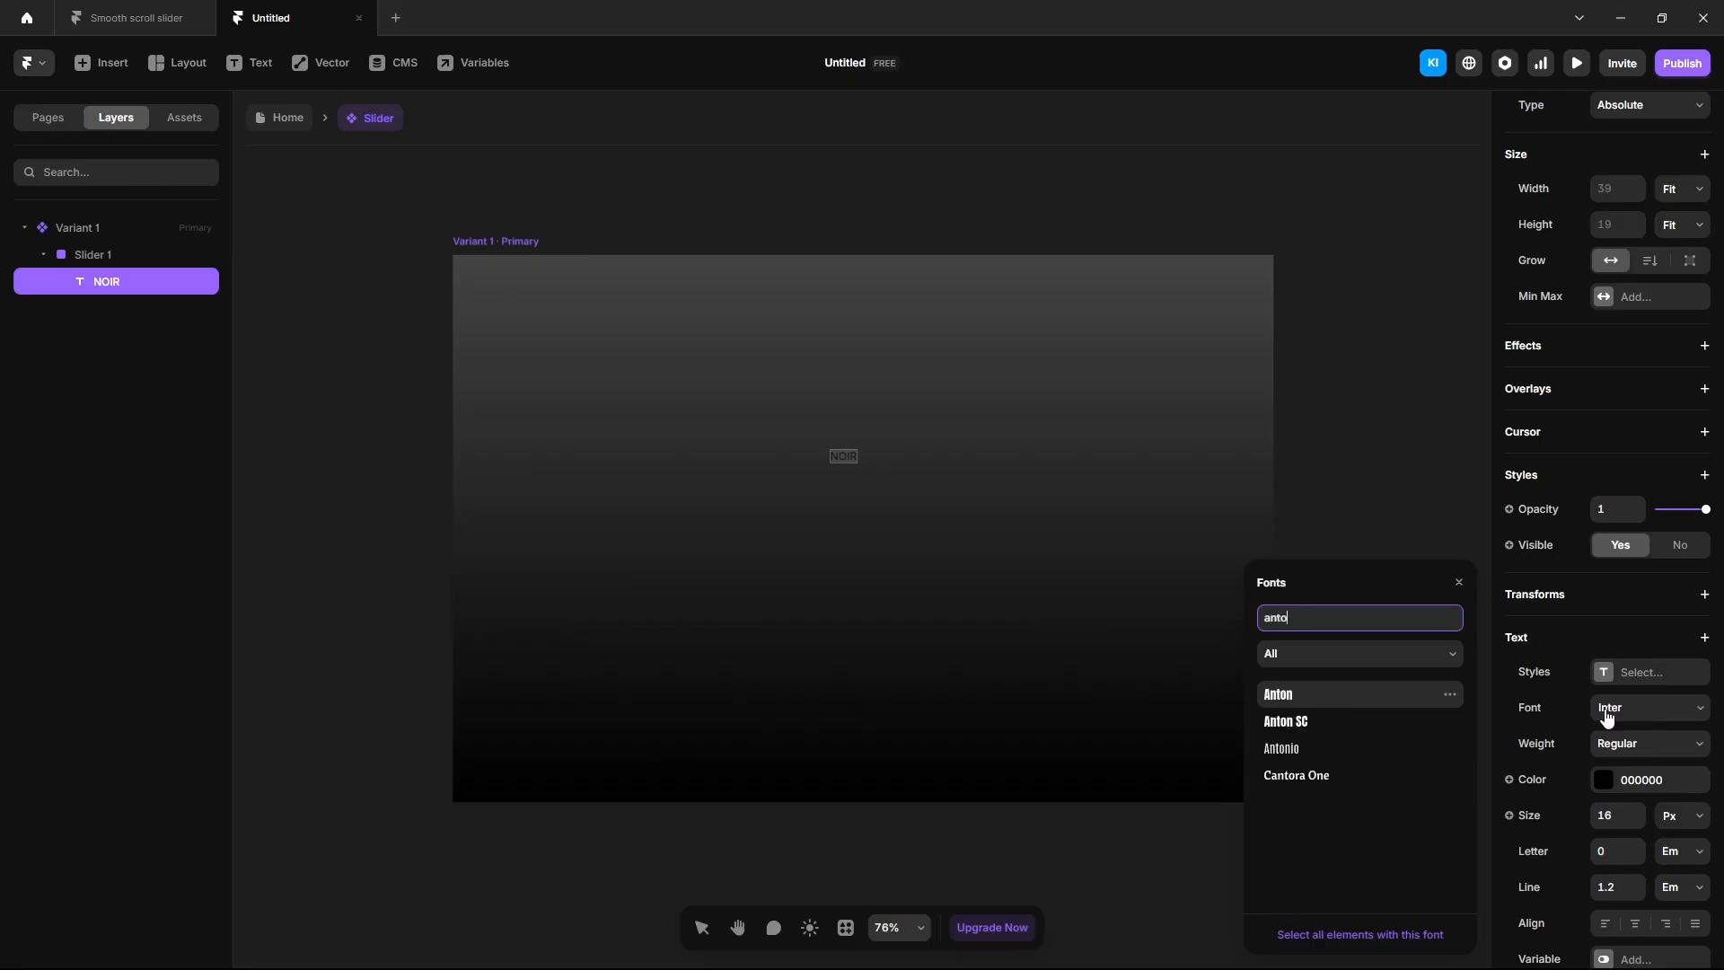
pyautogui.press('Return')
pyautogui.click(1603, 779)
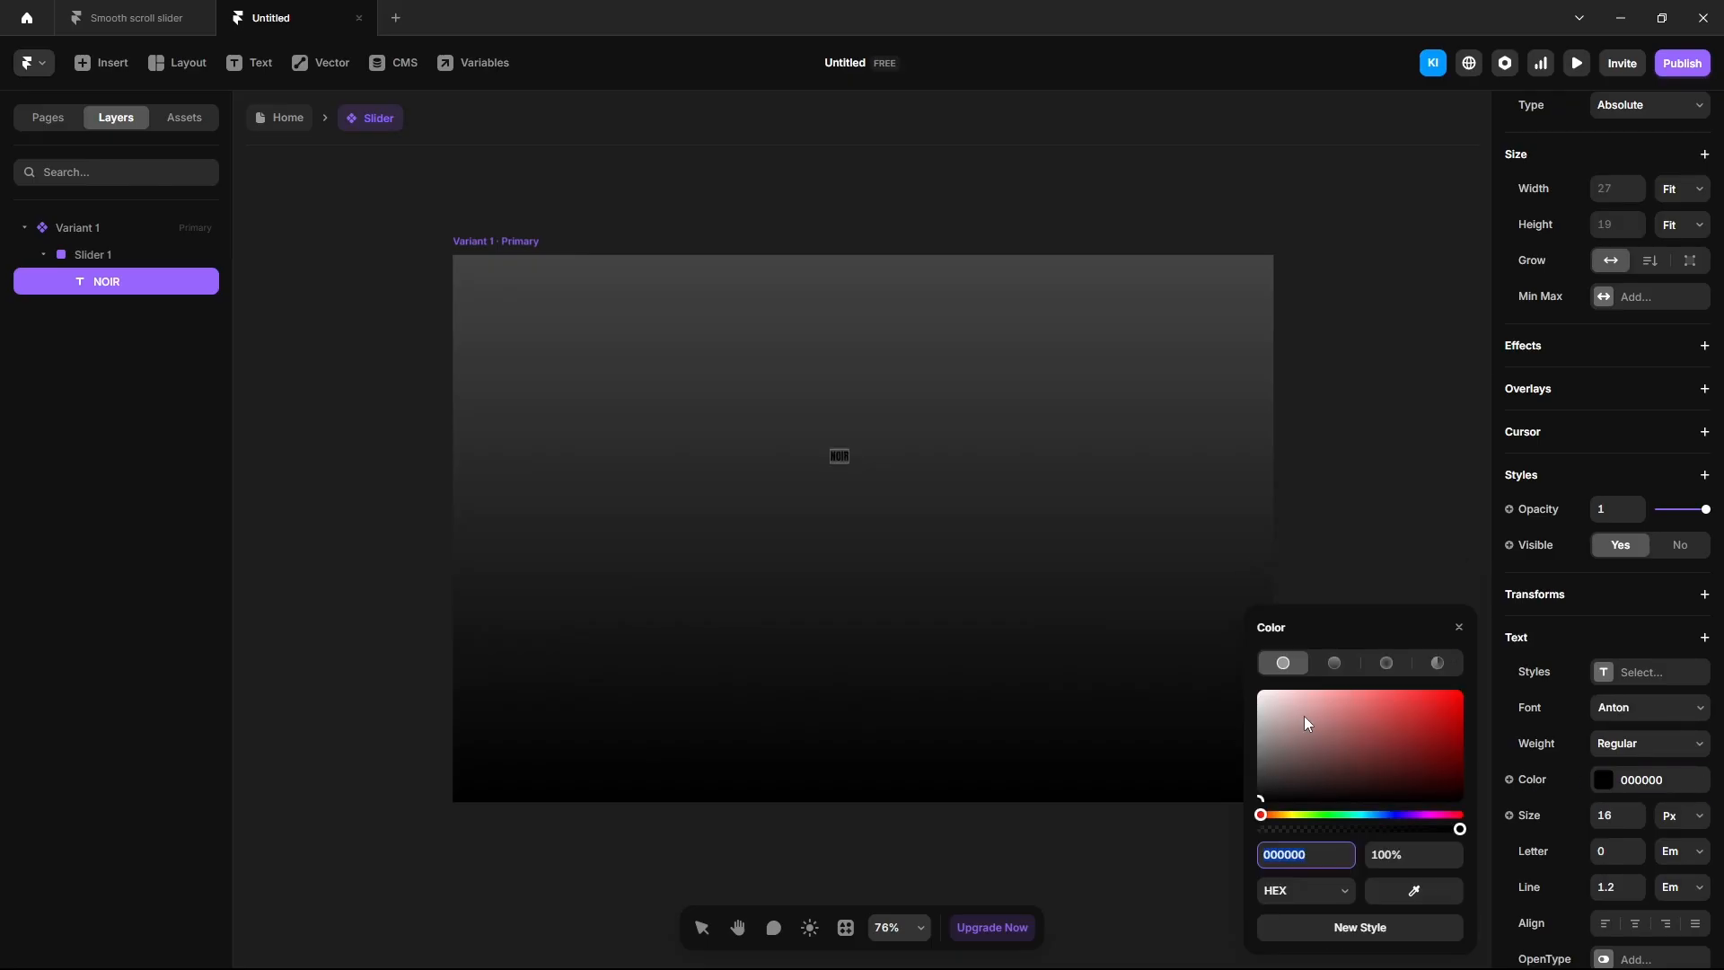
# Make NOIR white at size 400 and centre it horizontally and vertically in the slider.
pyautogui.moveTo(1304, 715); pyautogui.dragTo(1230, 665)
pyautogui.click(1607, 817)
pyautogui.write('400')
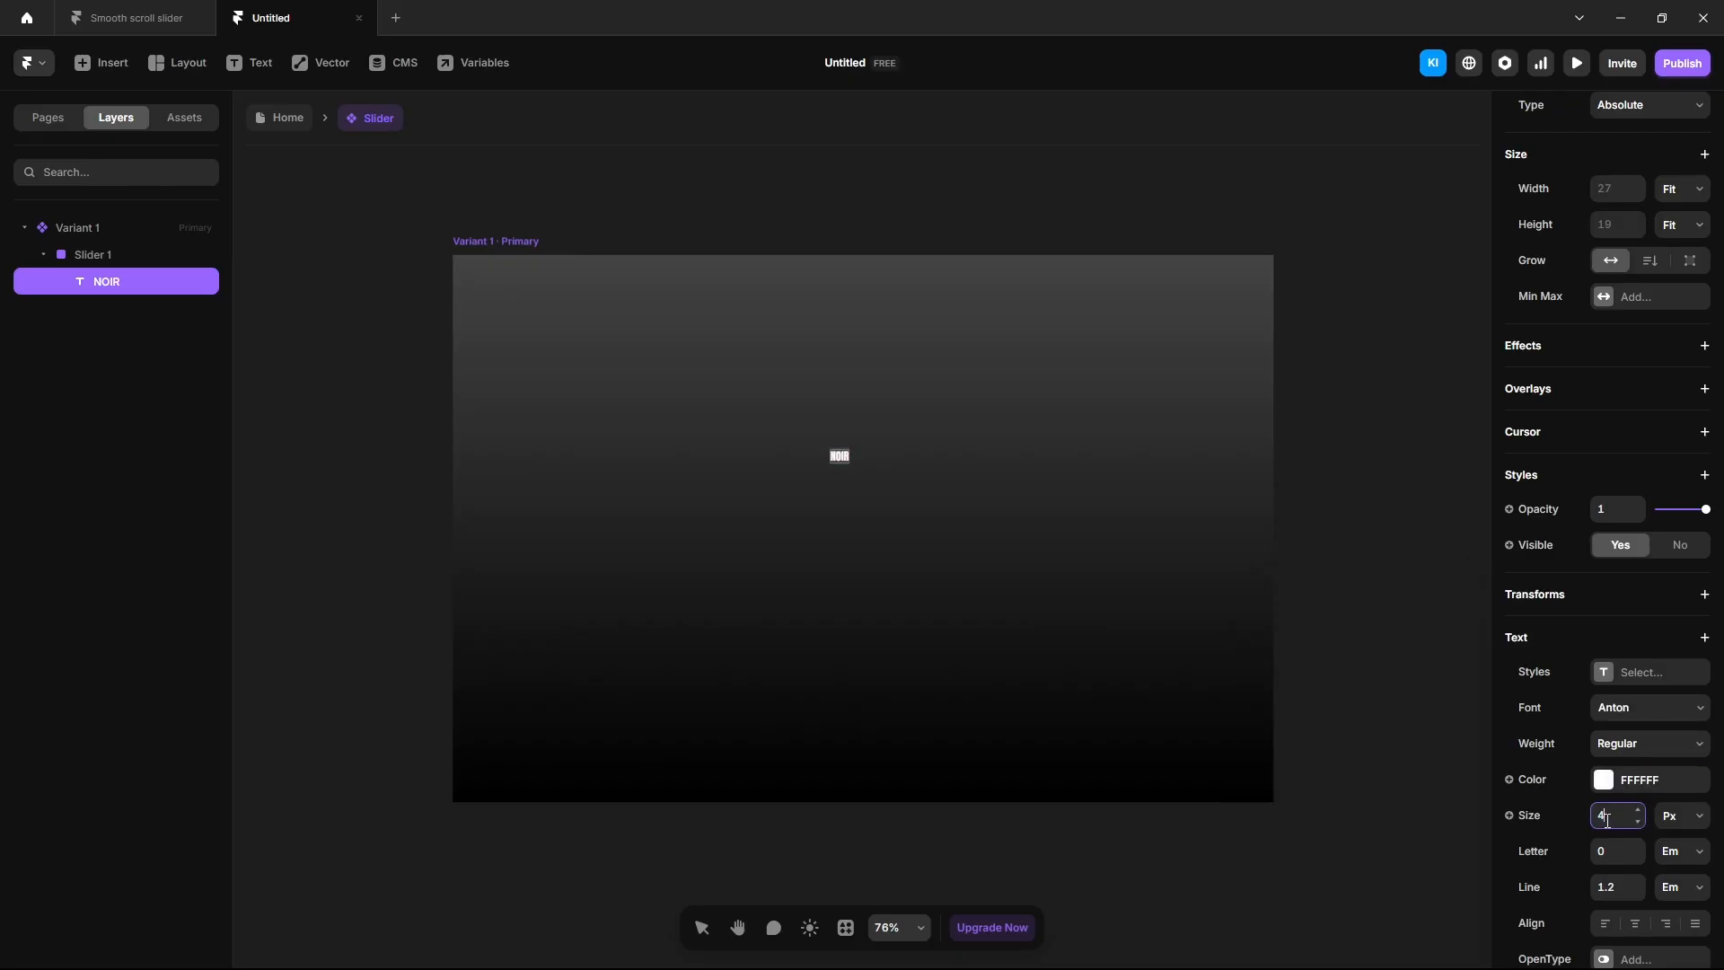
pyautogui.press('Return')
pyautogui.scroll(5, 1580, 857)
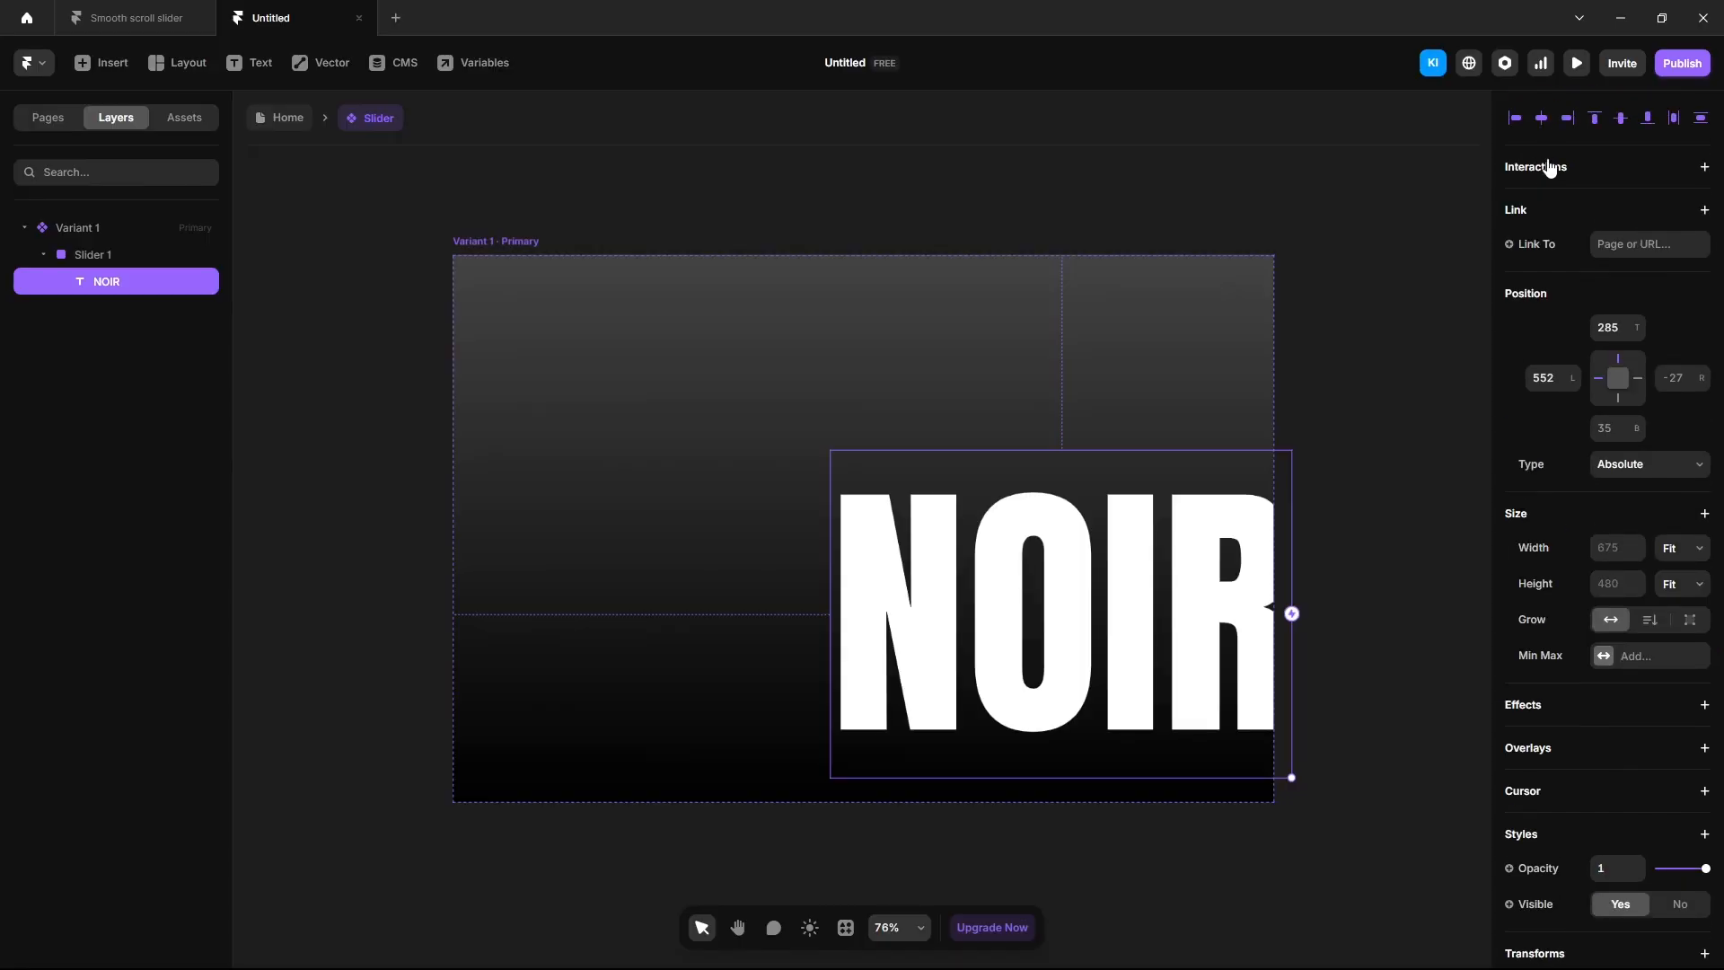
pyautogui.click(1541, 117)
pyautogui.click(1621, 117)
pyautogui.click(1420, 643)
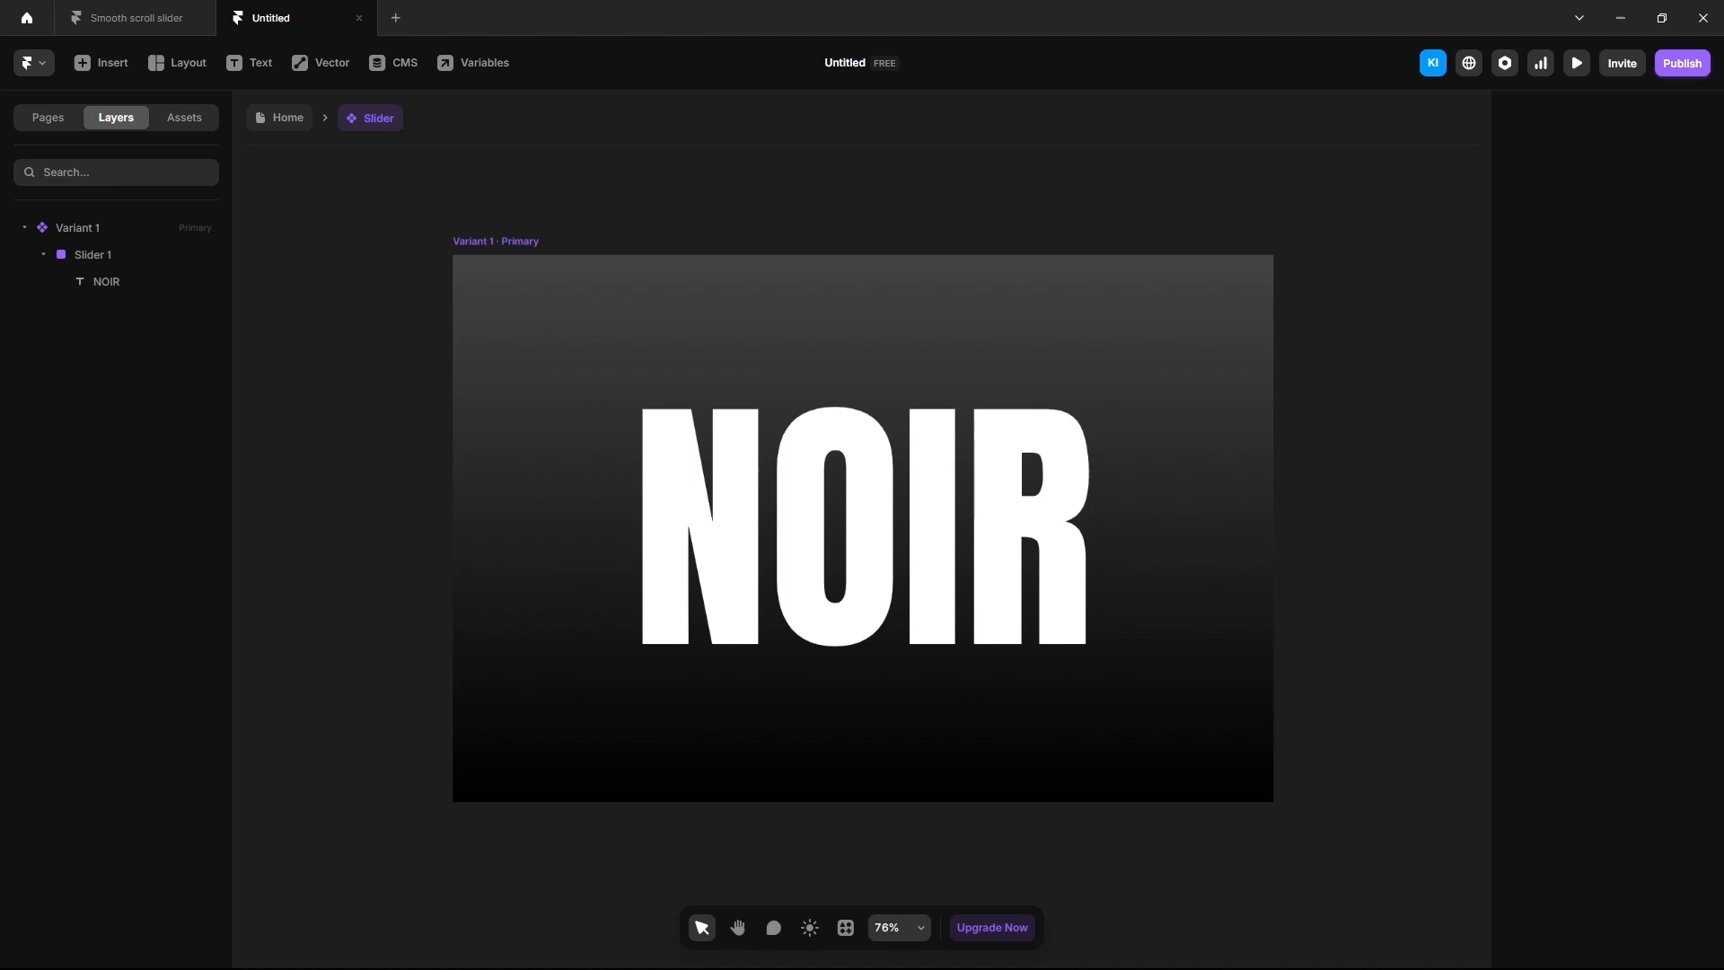
# Drop a portrait image onto the slider, position it absolutely and layer it above NOIR.
pyautogui.moveTo(1244, 403); pyautogui.dragTo(865, 540)
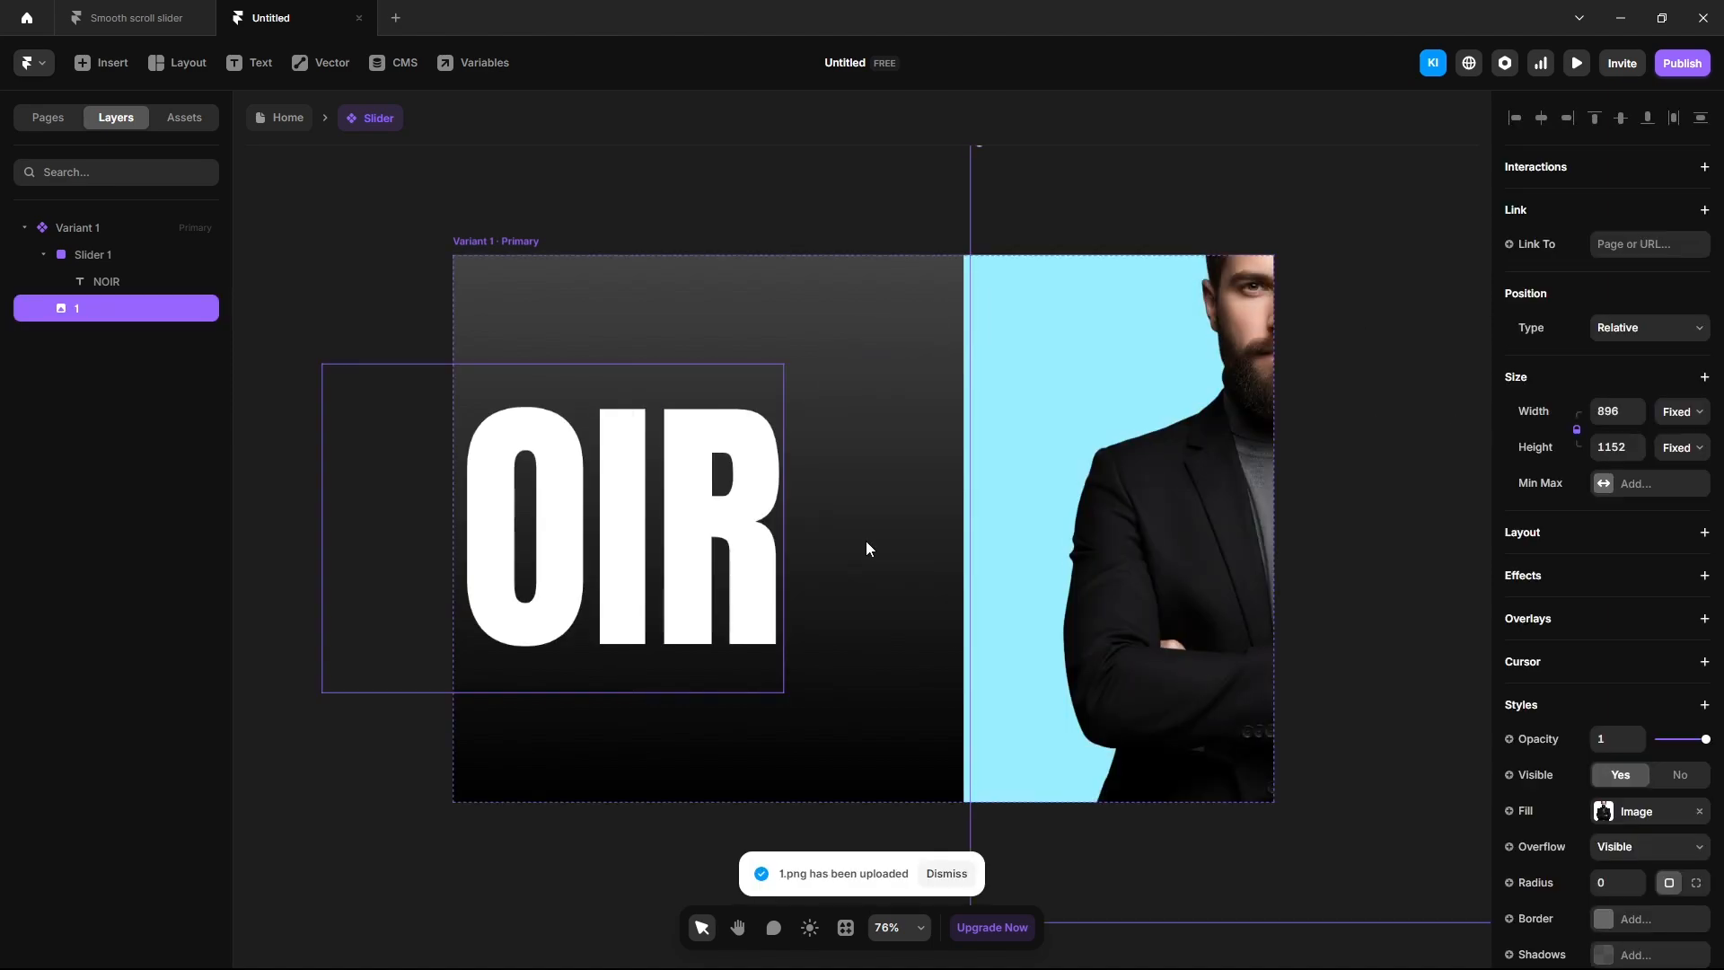
pyautogui.click(1660, 334)
pyautogui.click(1648, 356)
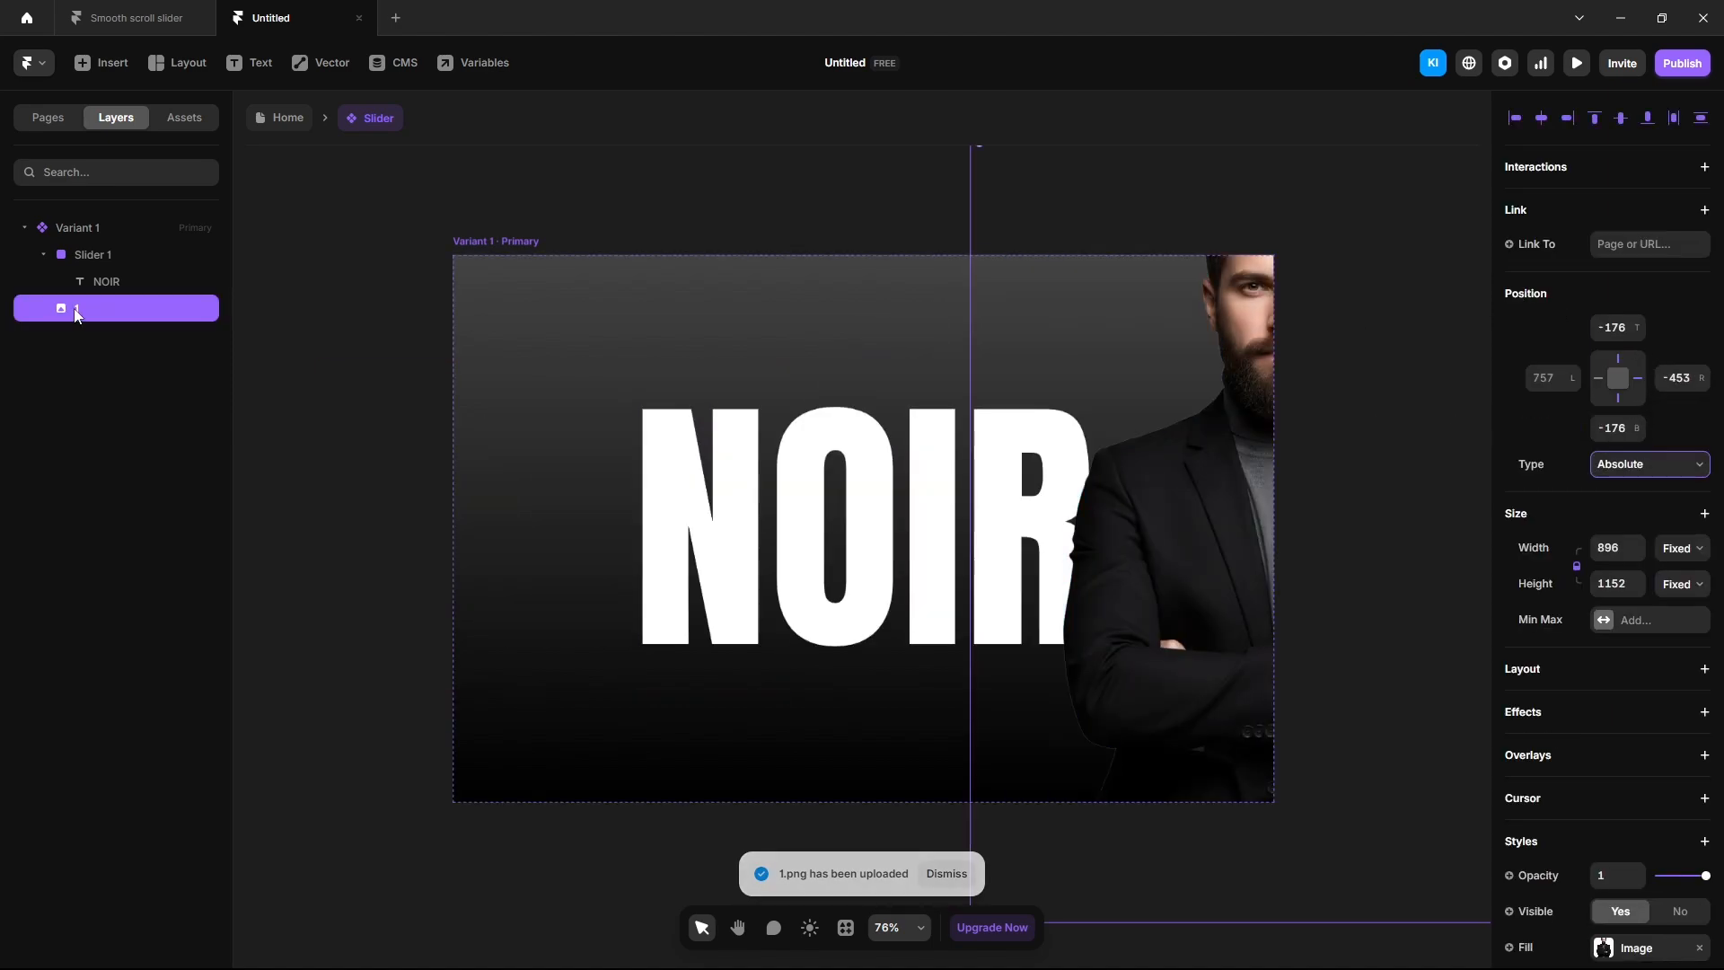
pyautogui.moveTo(90, 308); pyautogui.dragTo(99, 259)
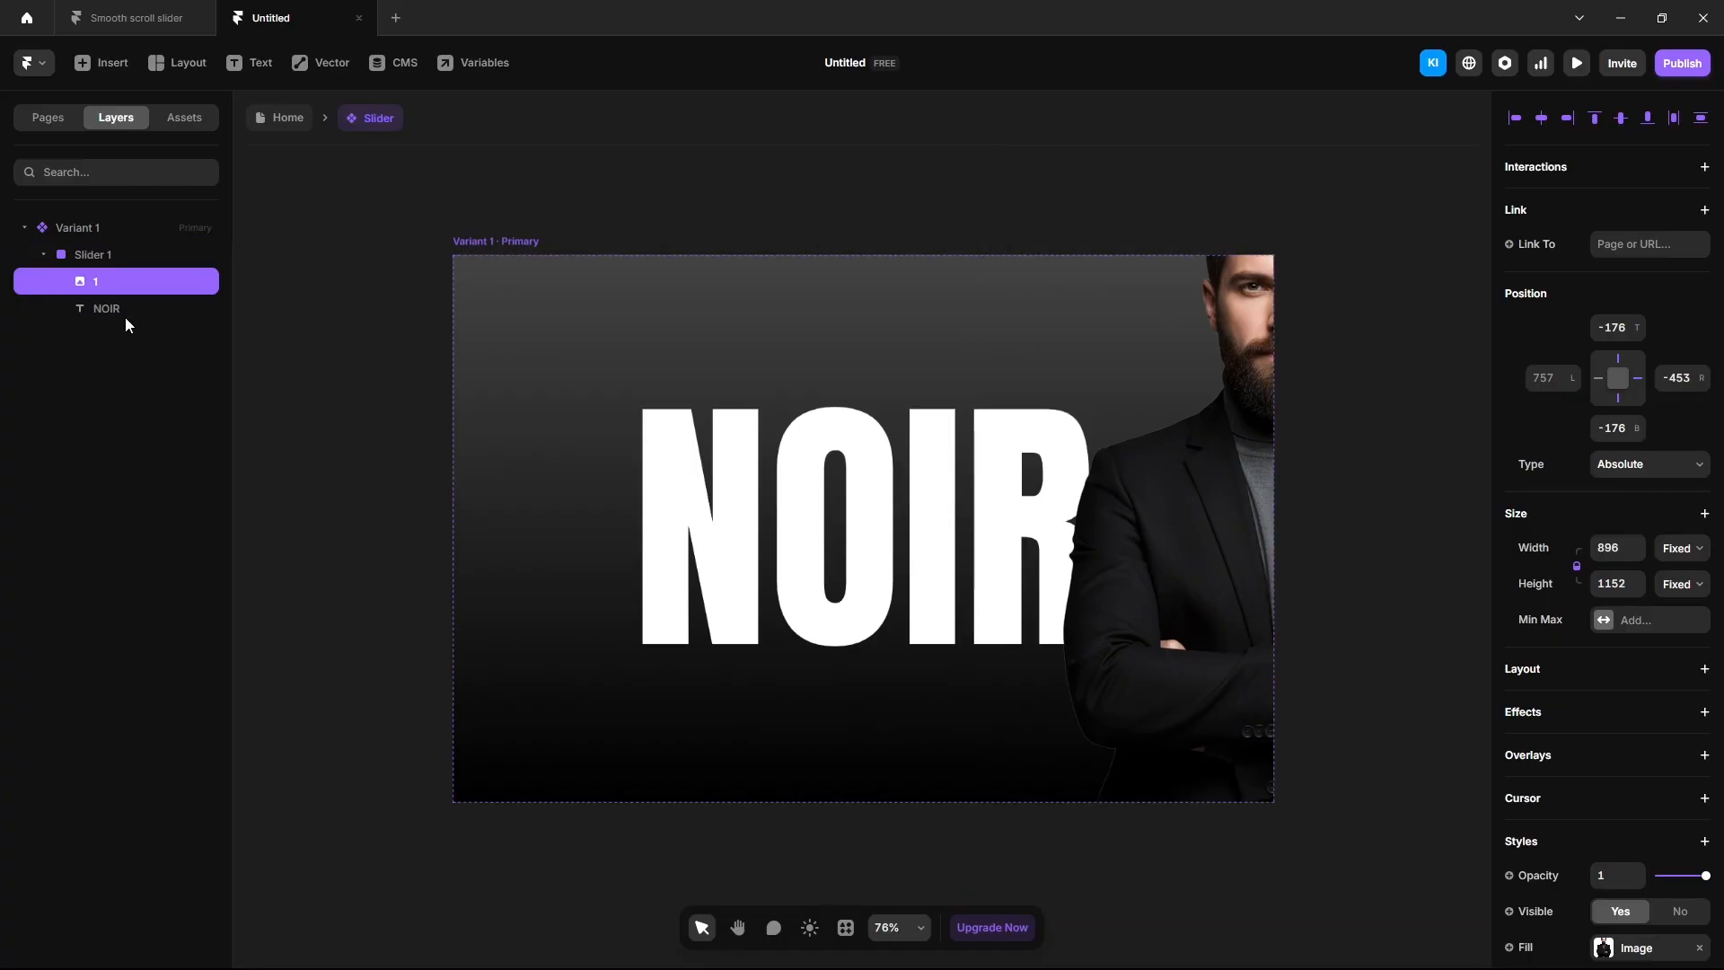
# Resize the portrait to 550 wide, centred horizontally and aligned to the frame's bottom.
pyautogui.click(1540, 118)
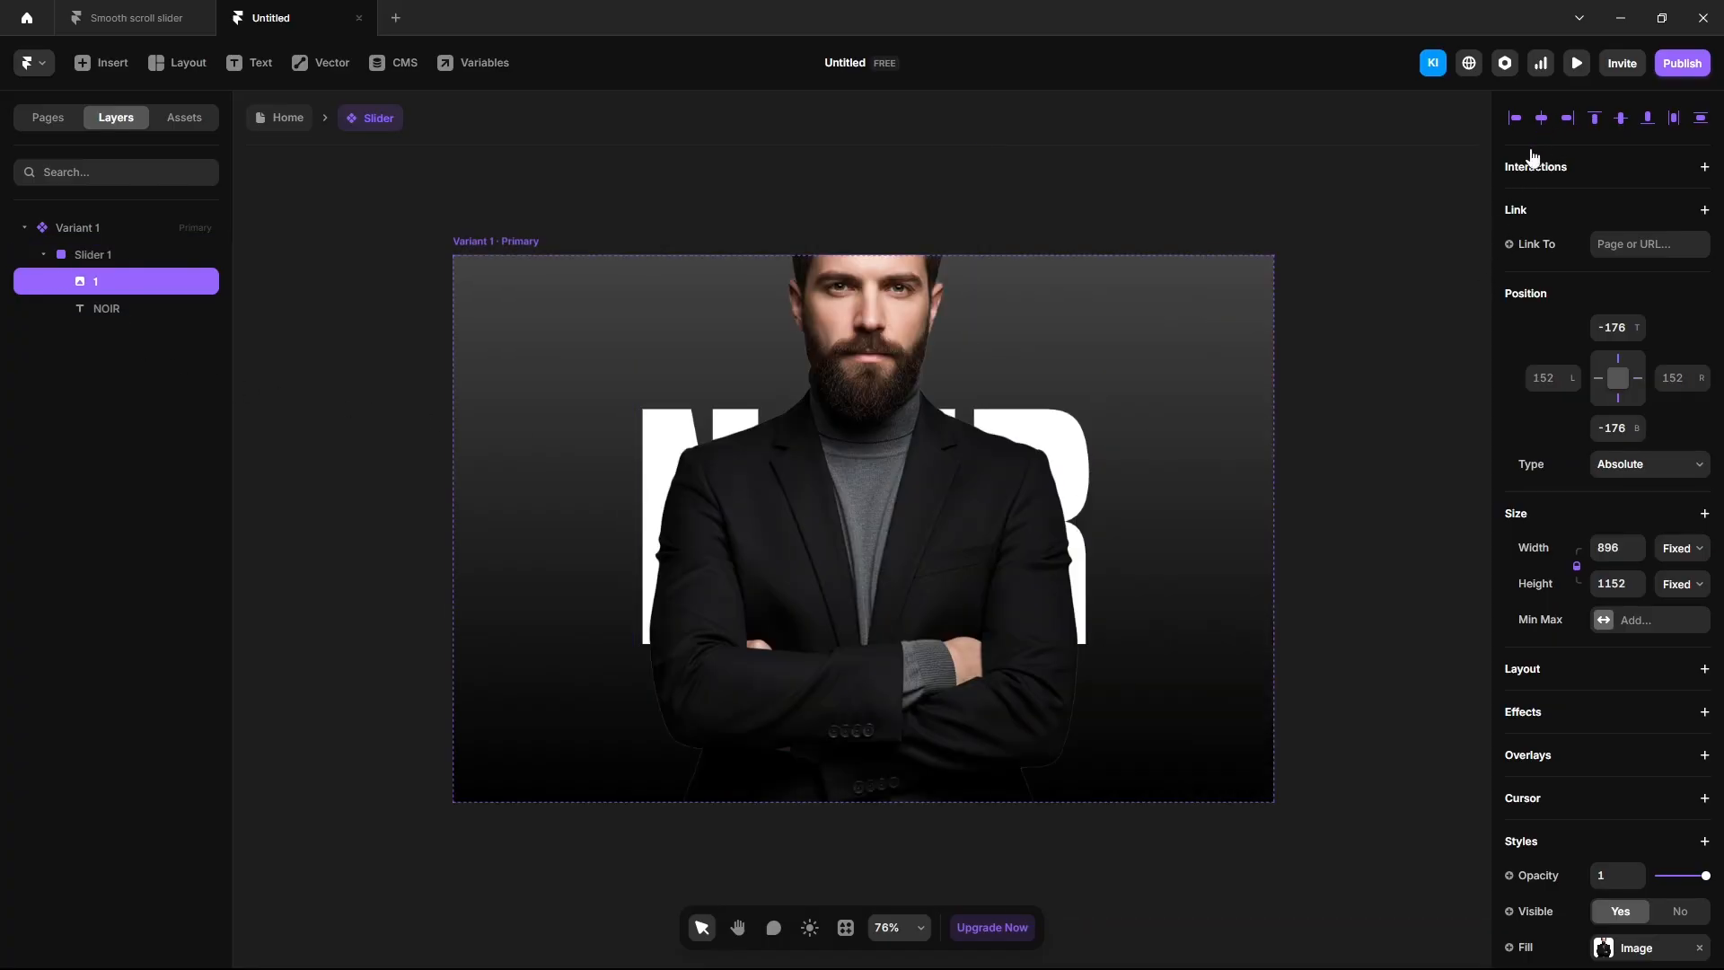
pyautogui.click(1613, 547)
pyautogui.write('550')
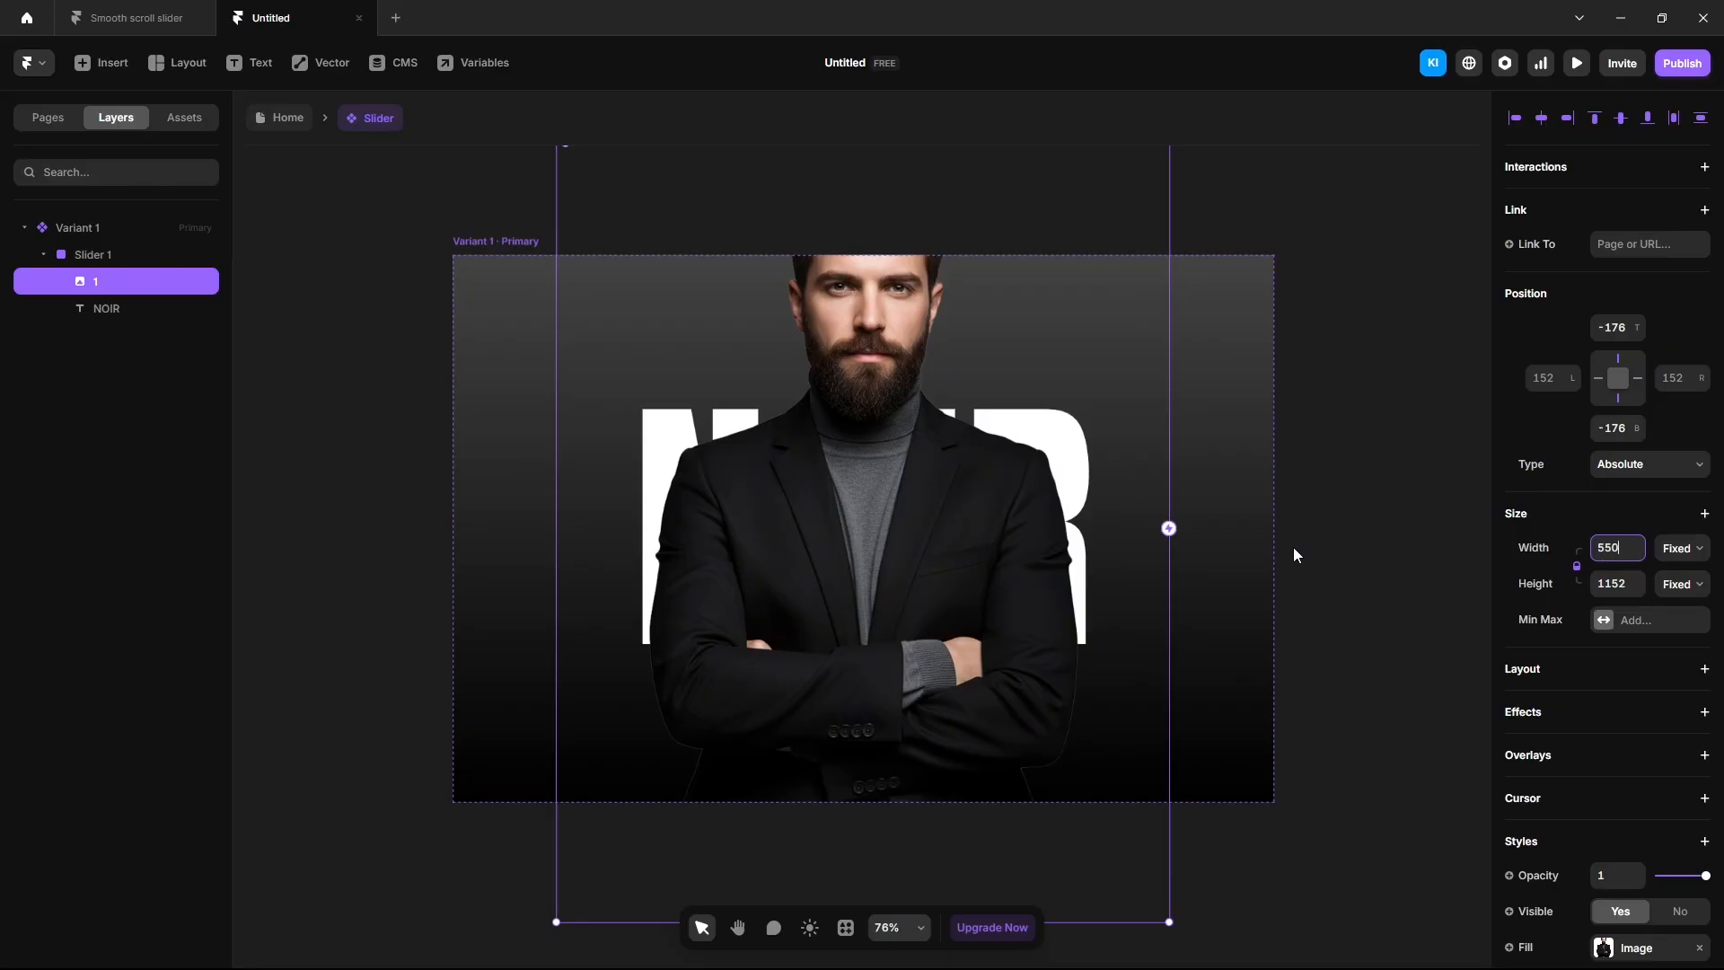
pyautogui.click(1647, 118)
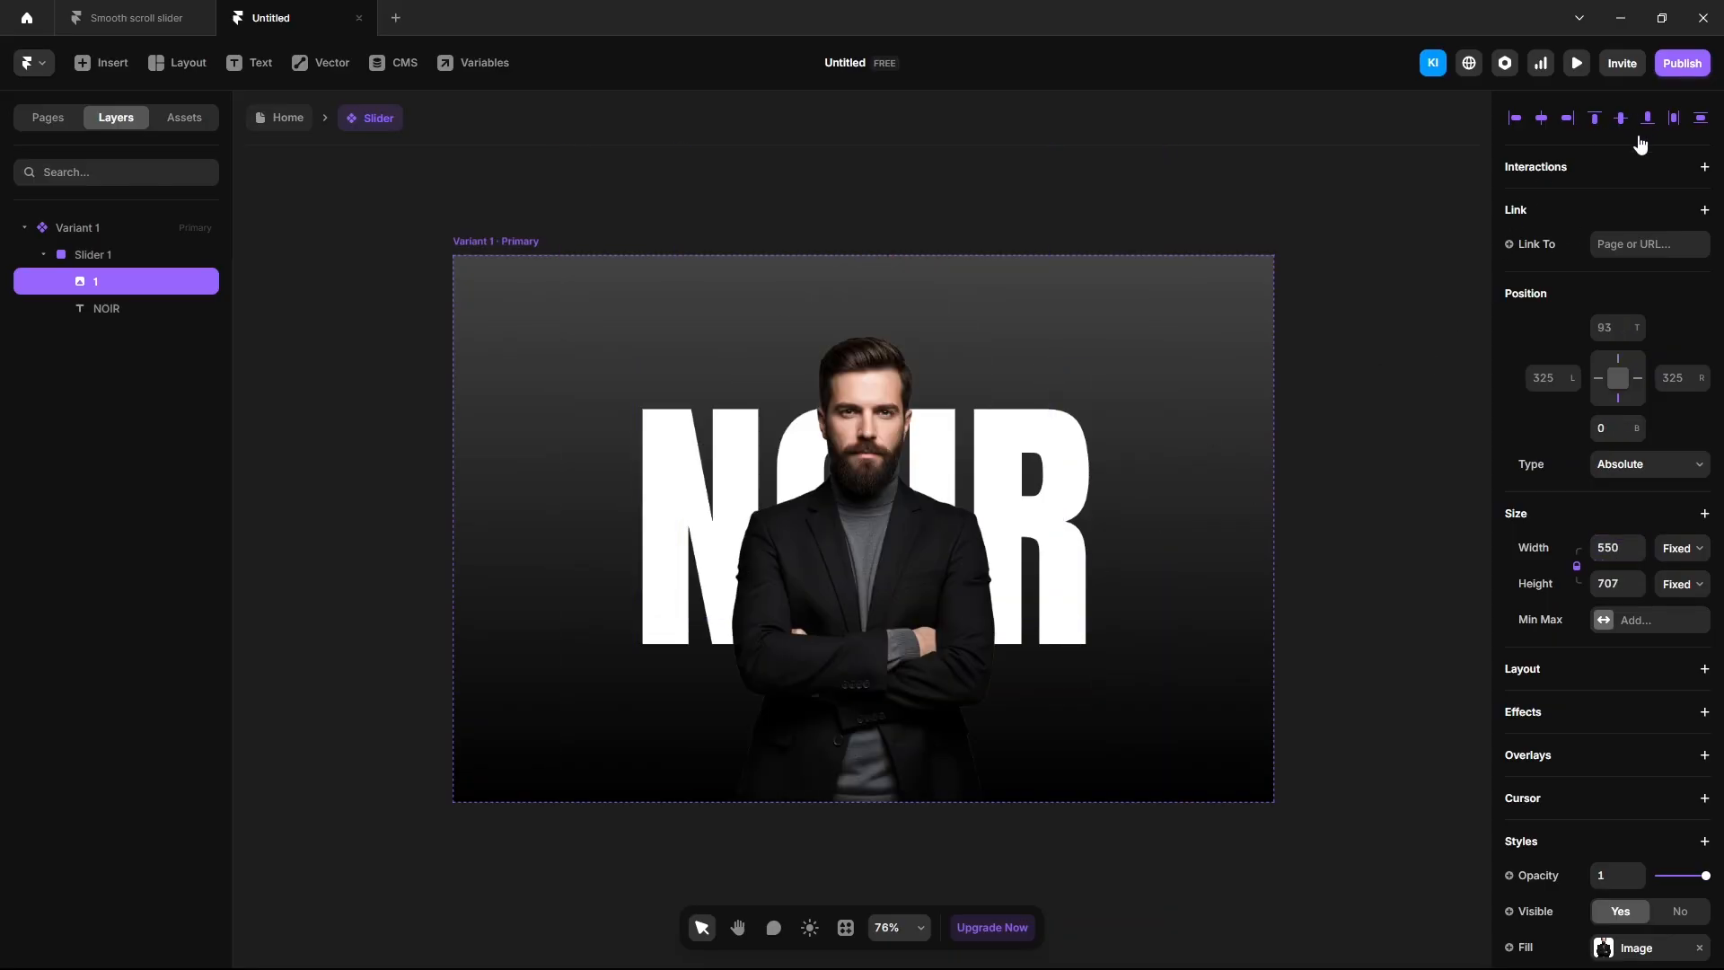
pyautogui.press('Escape')
# Set Slider 1's position type to Absolute and switch to the Smooth scroll slider preview.
pyautogui.click(109, 258)
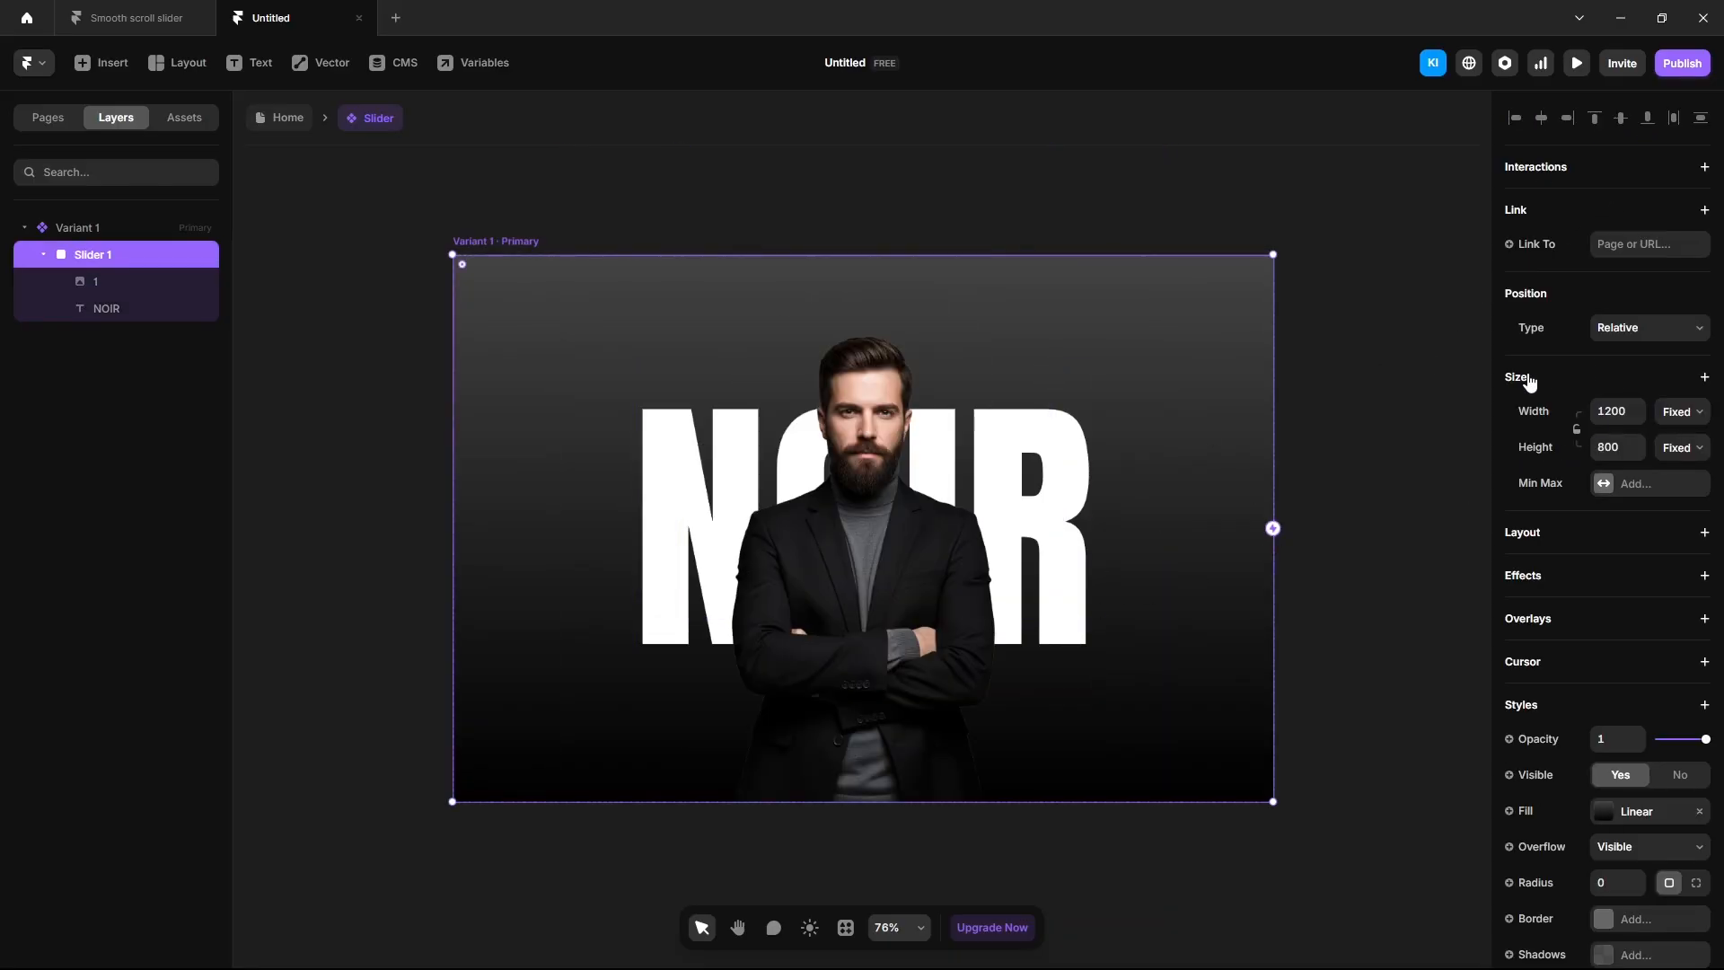
pyautogui.click(1613, 329)
pyautogui.click(1617, 353)
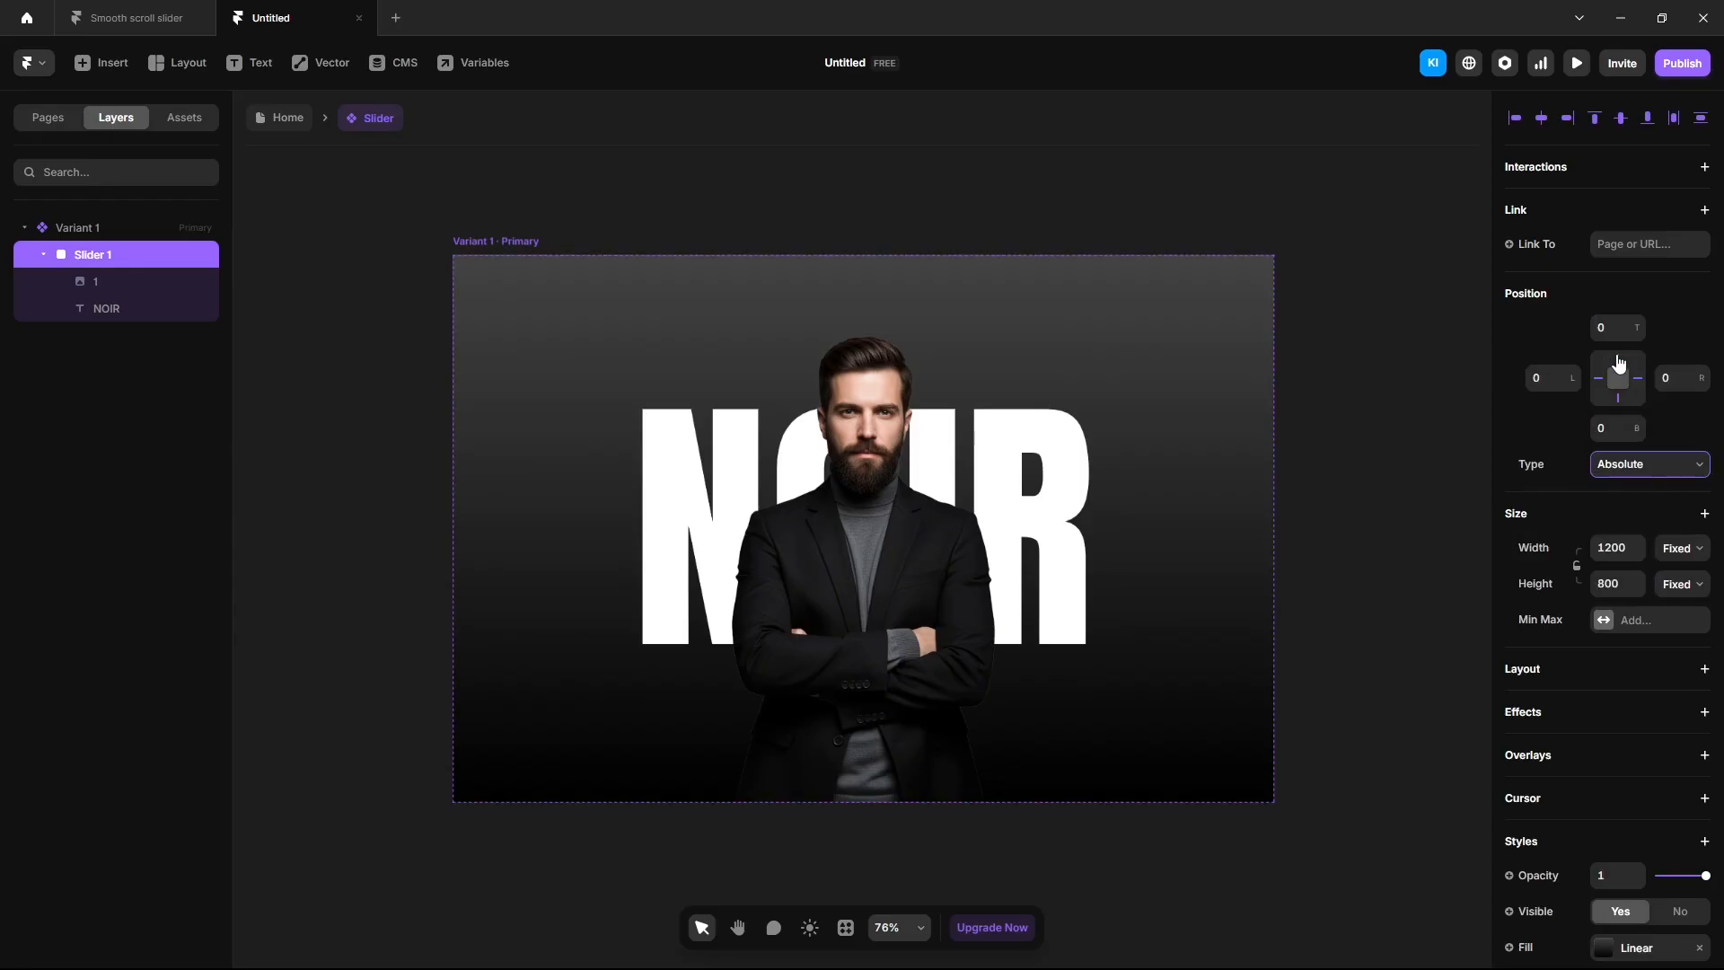
pyautogui.click(169, 25)
# Scroll the reference preview through the AERO, EDGE and CORE panels, then return to the Untitled project.
pyautogui.scroll(-10, 704, 600)
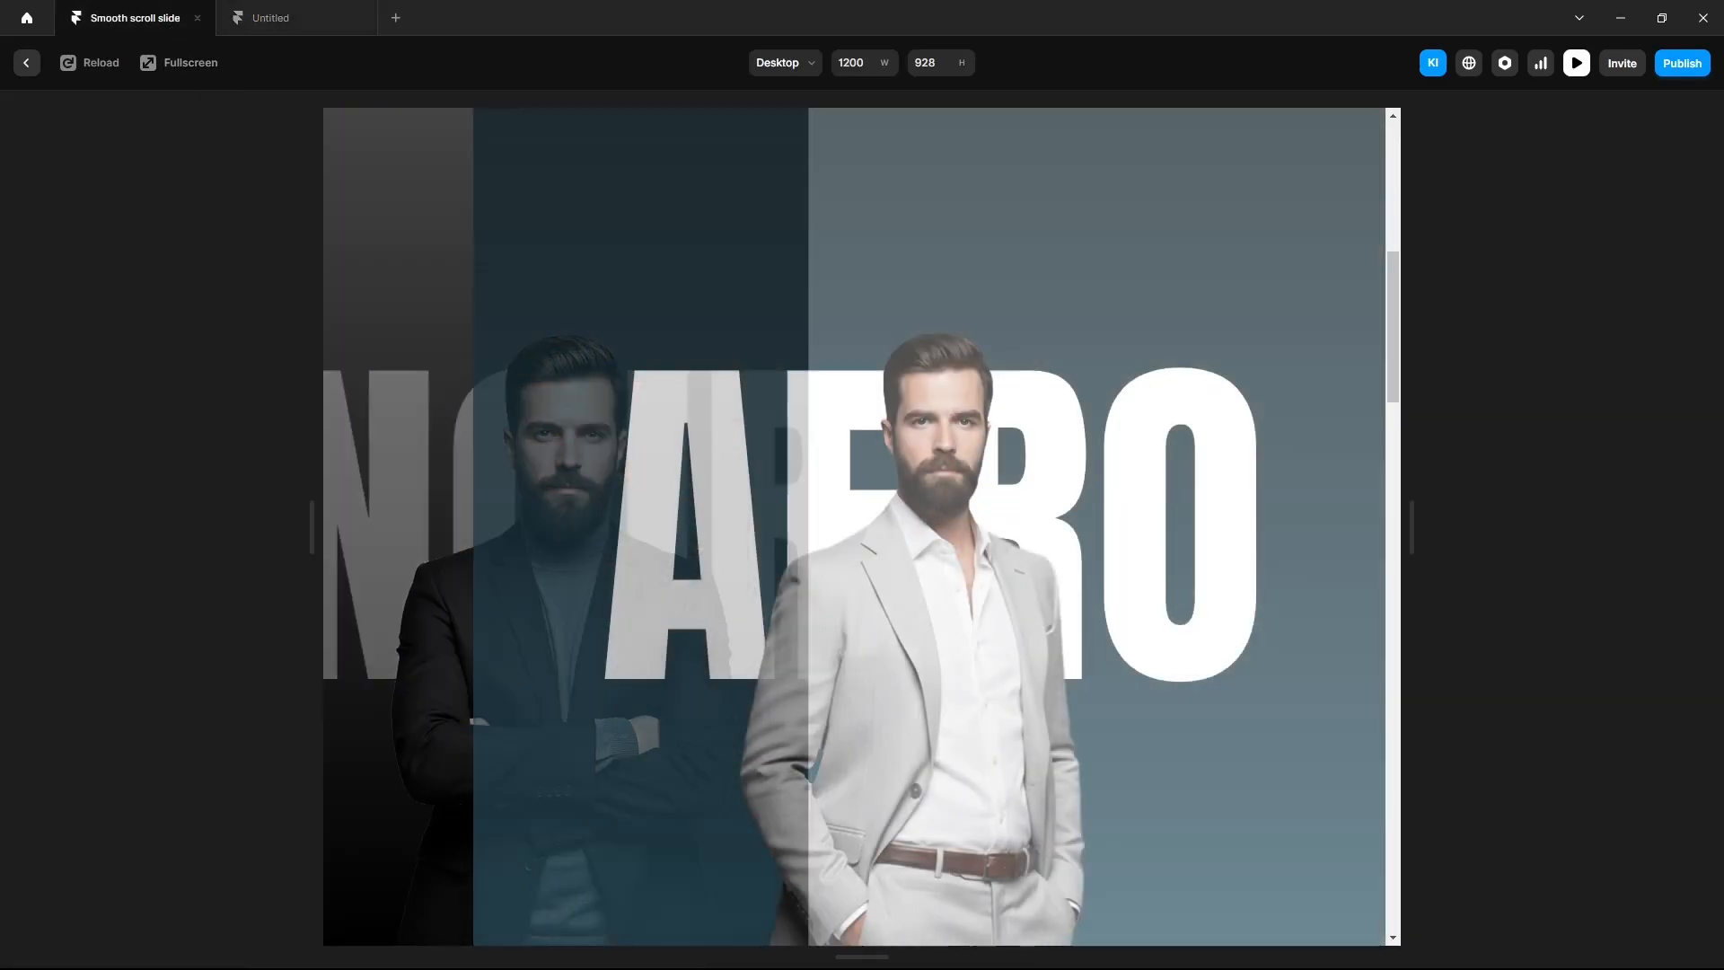
pyautogui.scroll(-5, 705, 599)
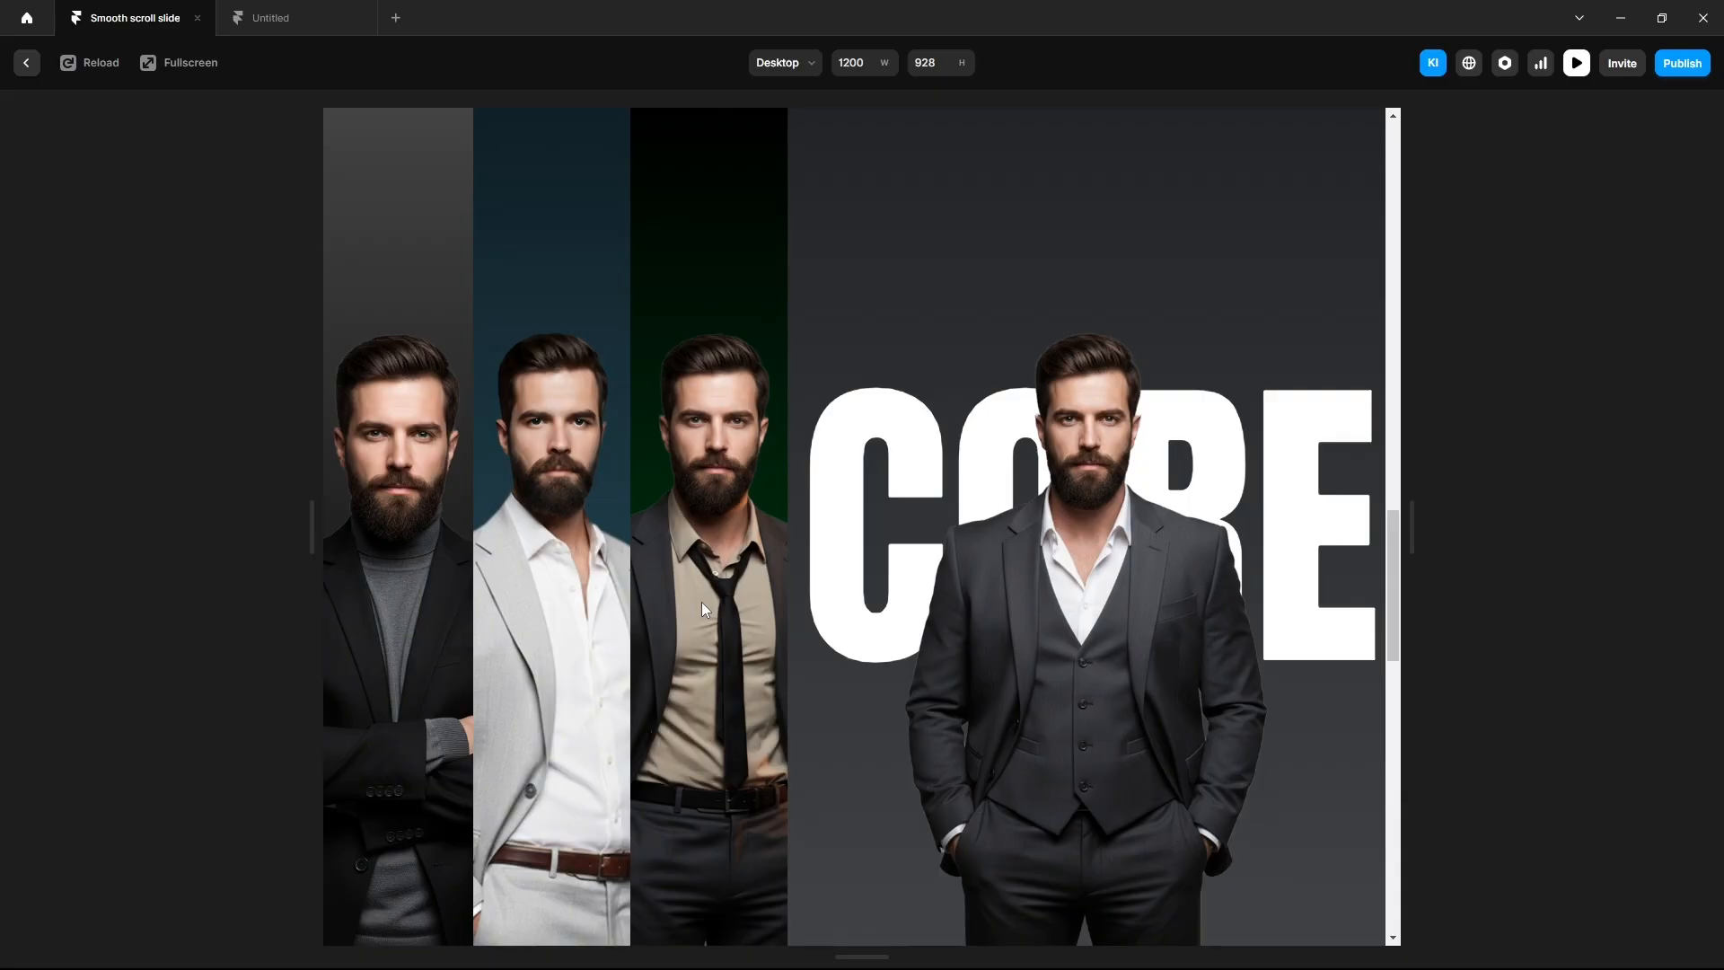
pyautogui.scroll(10, 705, 600)
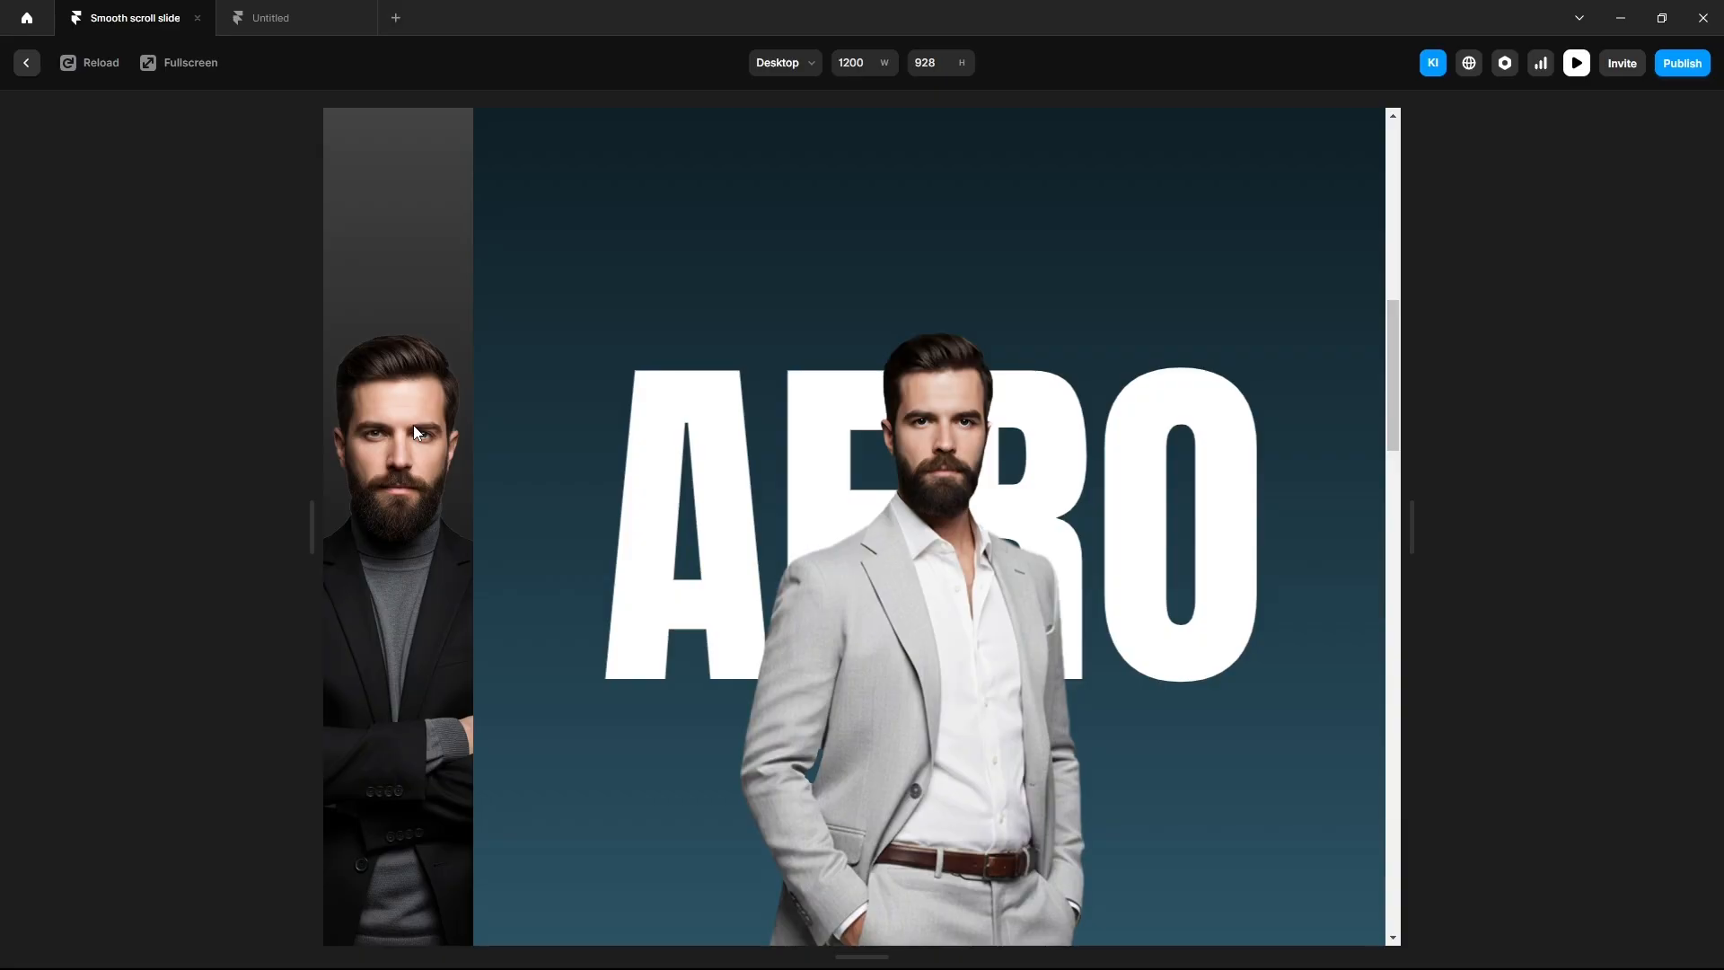
pyautogui.click(301, 20)
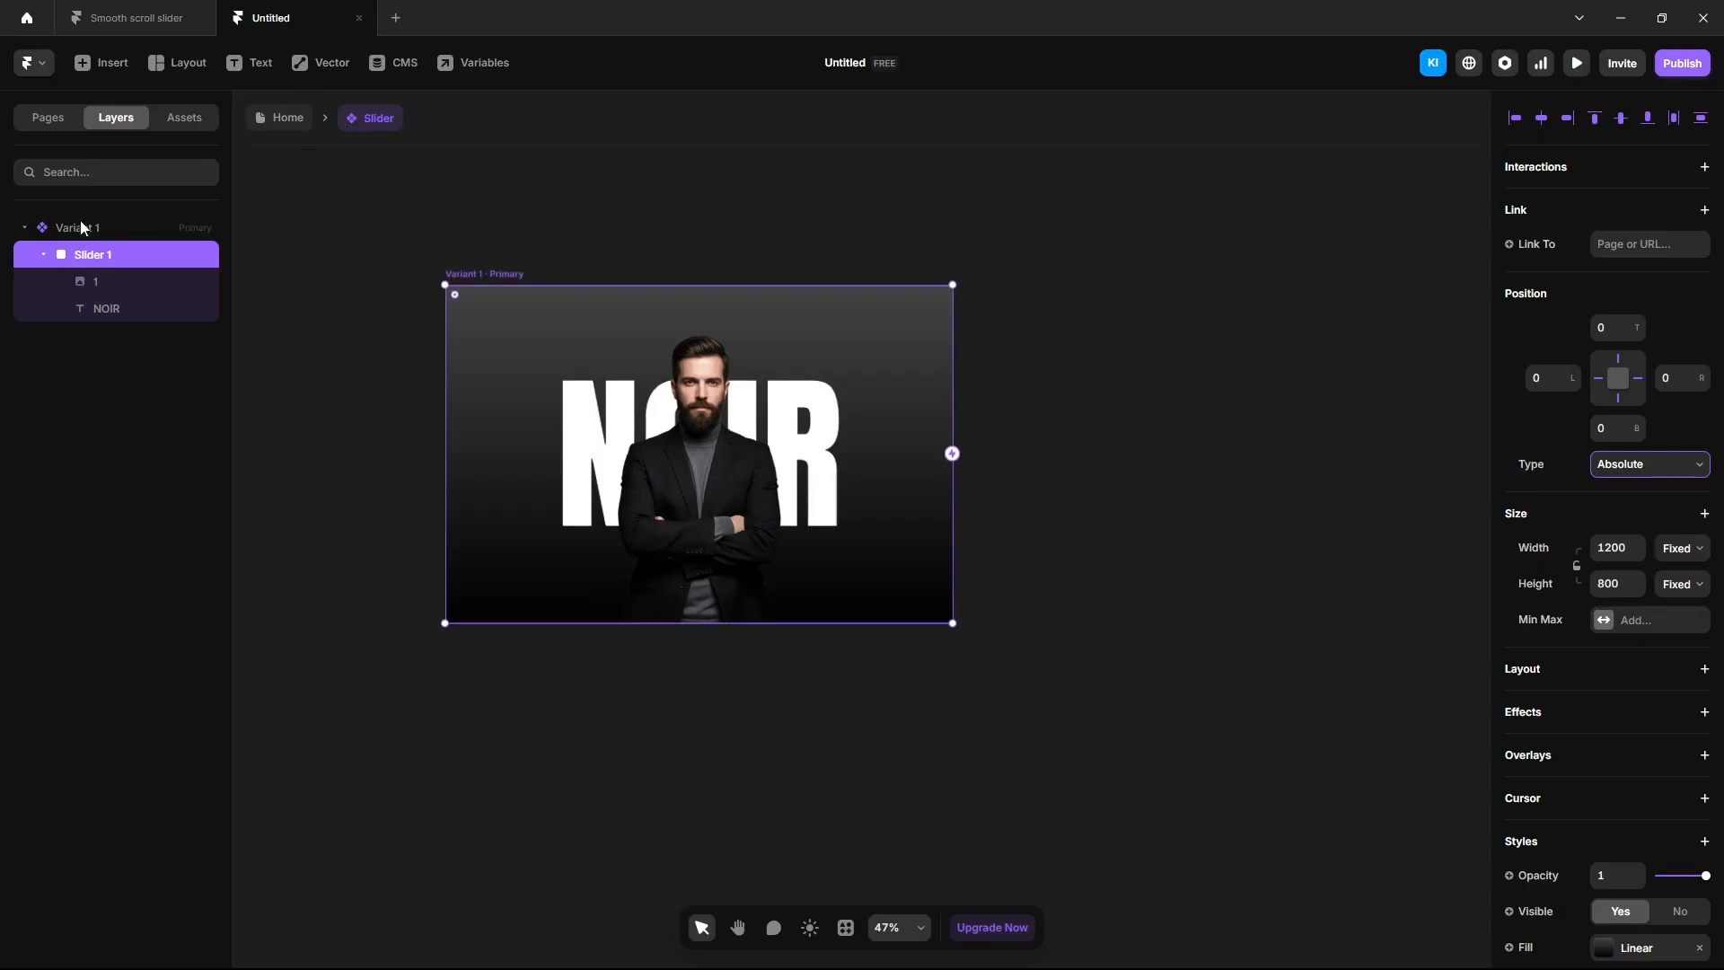
# Add a second variant, Variant 2, to the Slider component.
pyautogui.click(106, 228)
pyautogui.click(390, 241)
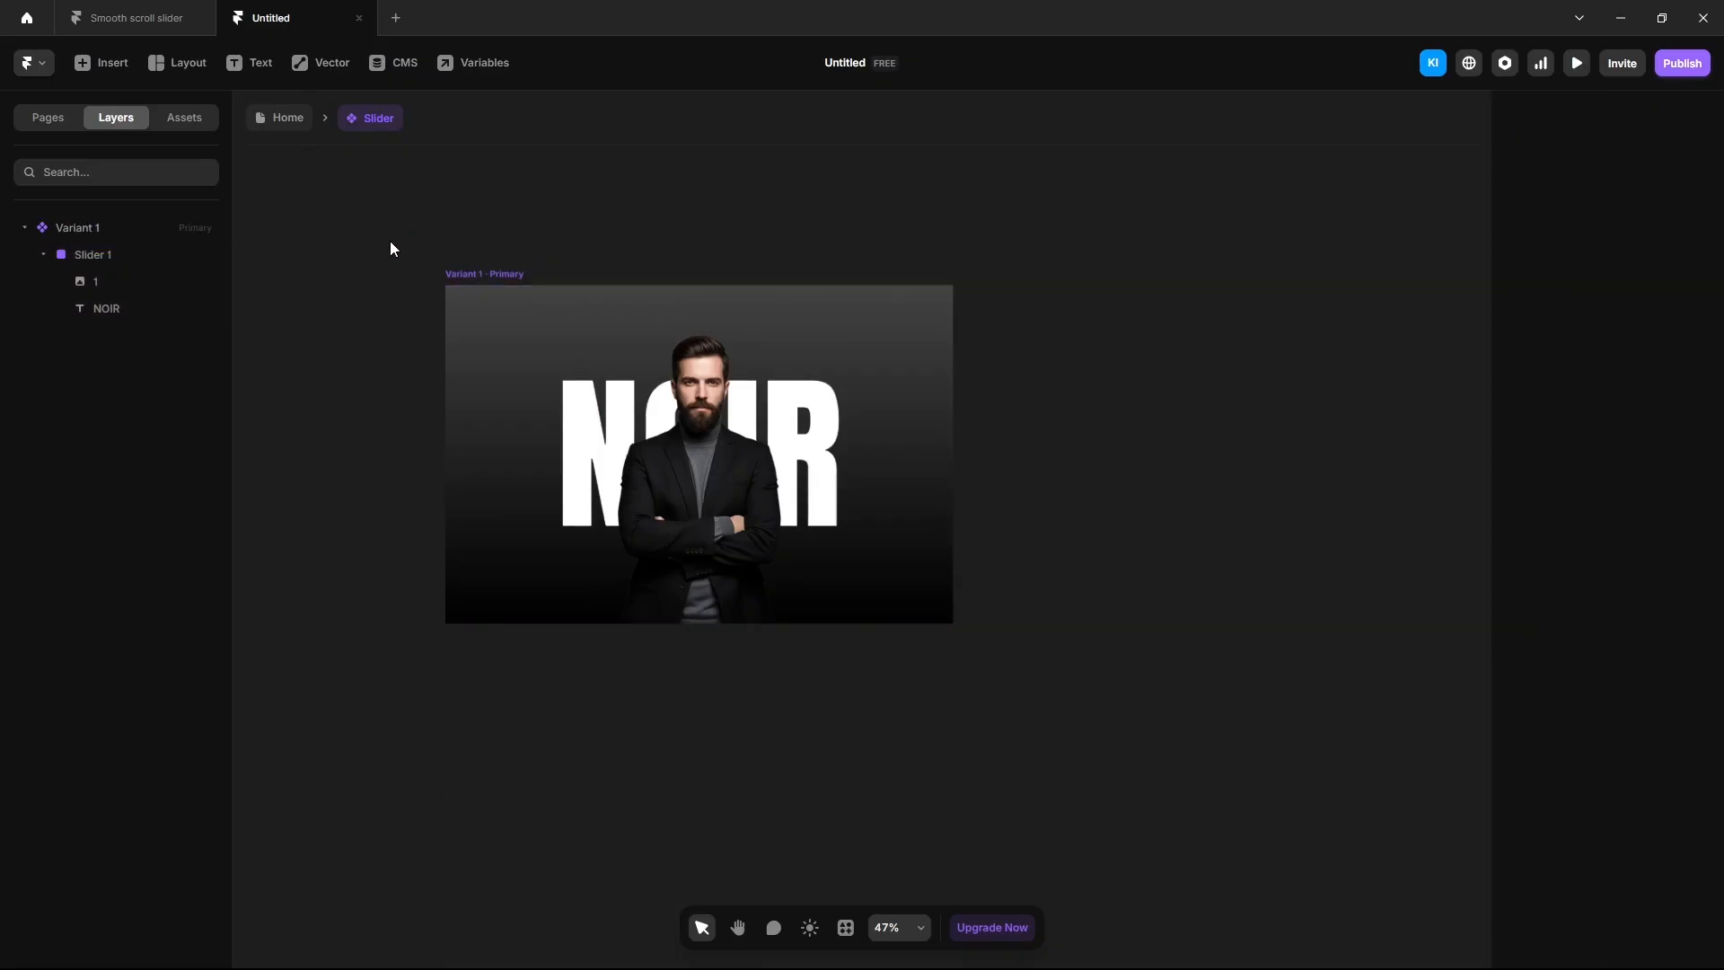
pyautogui.click(490, 274)
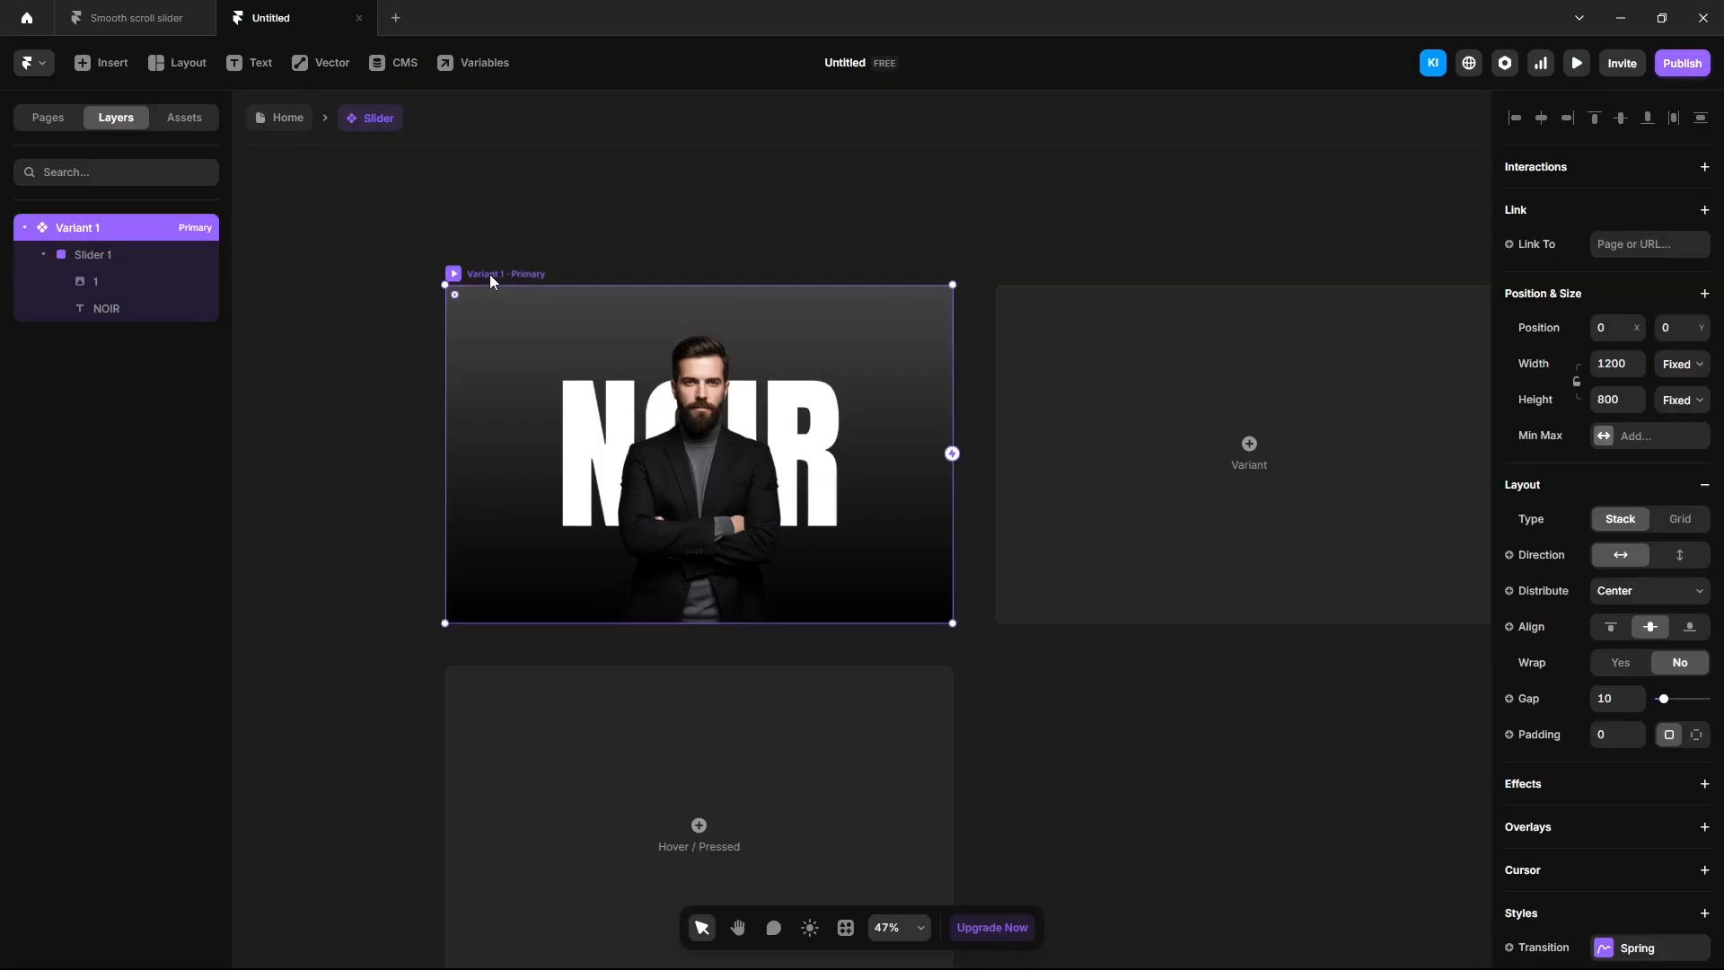
pyautogui.click(1128, 469)
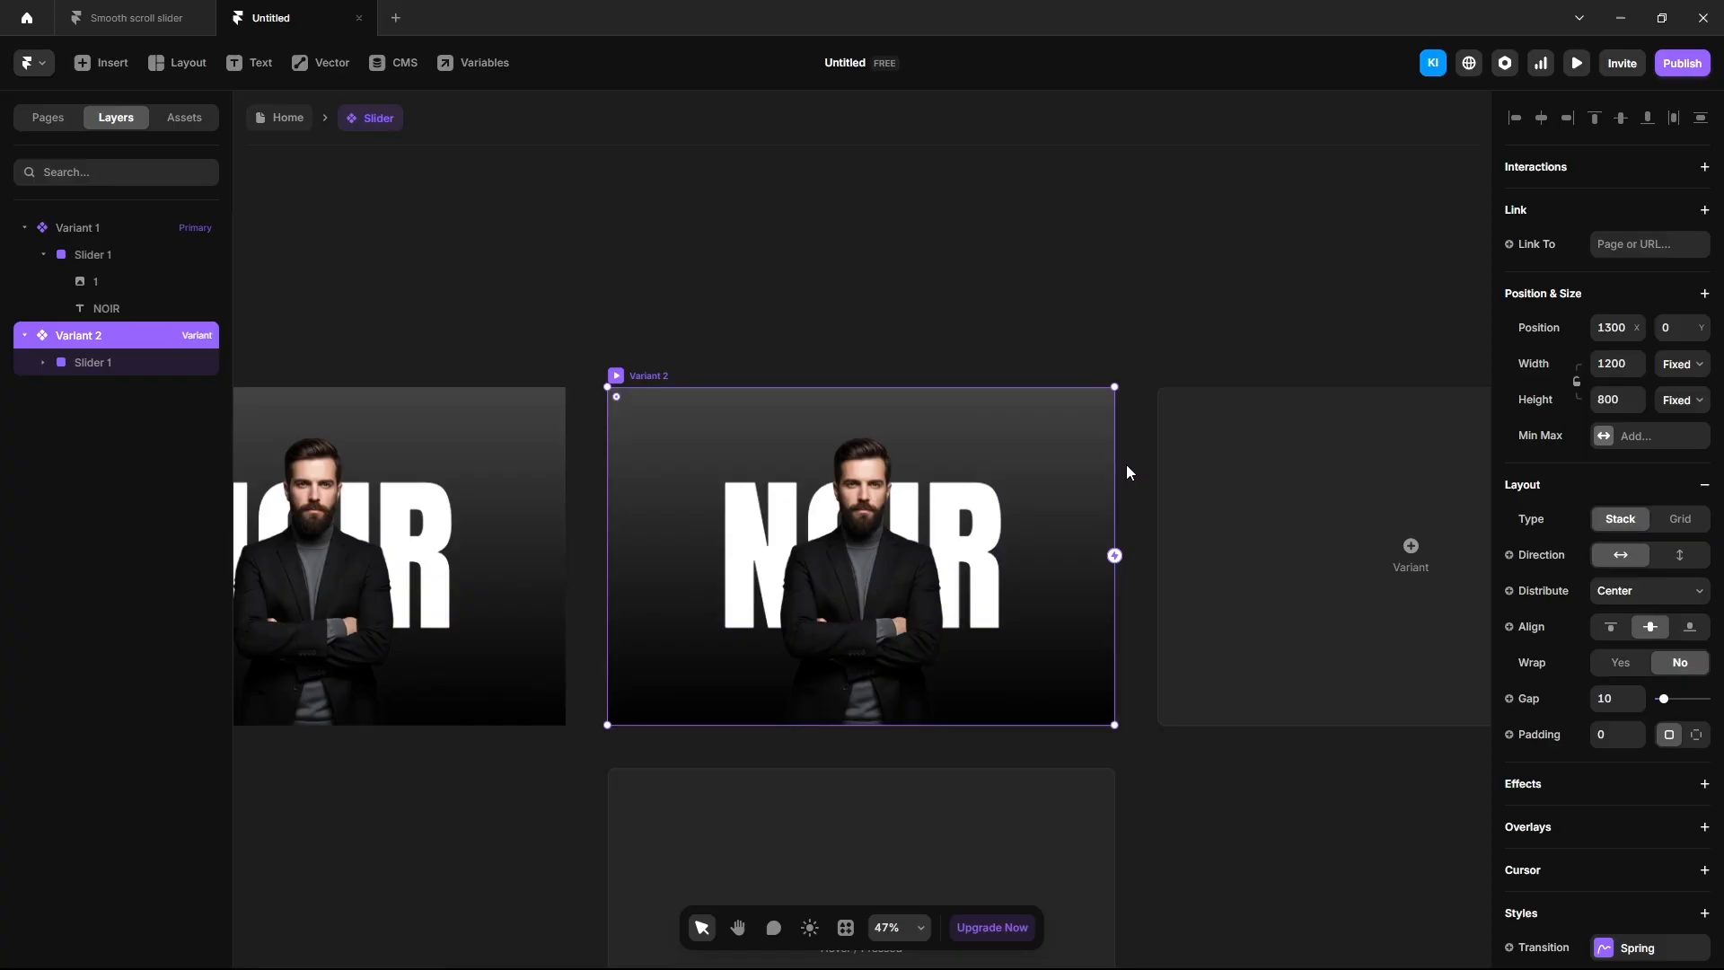
# Narrow Variant 2's Slider 1 to 175 wide with clipped overflow and NOIR at 0 opacity.
pyautogui.click(104, 365)
pyautogui.click(1616, 545)
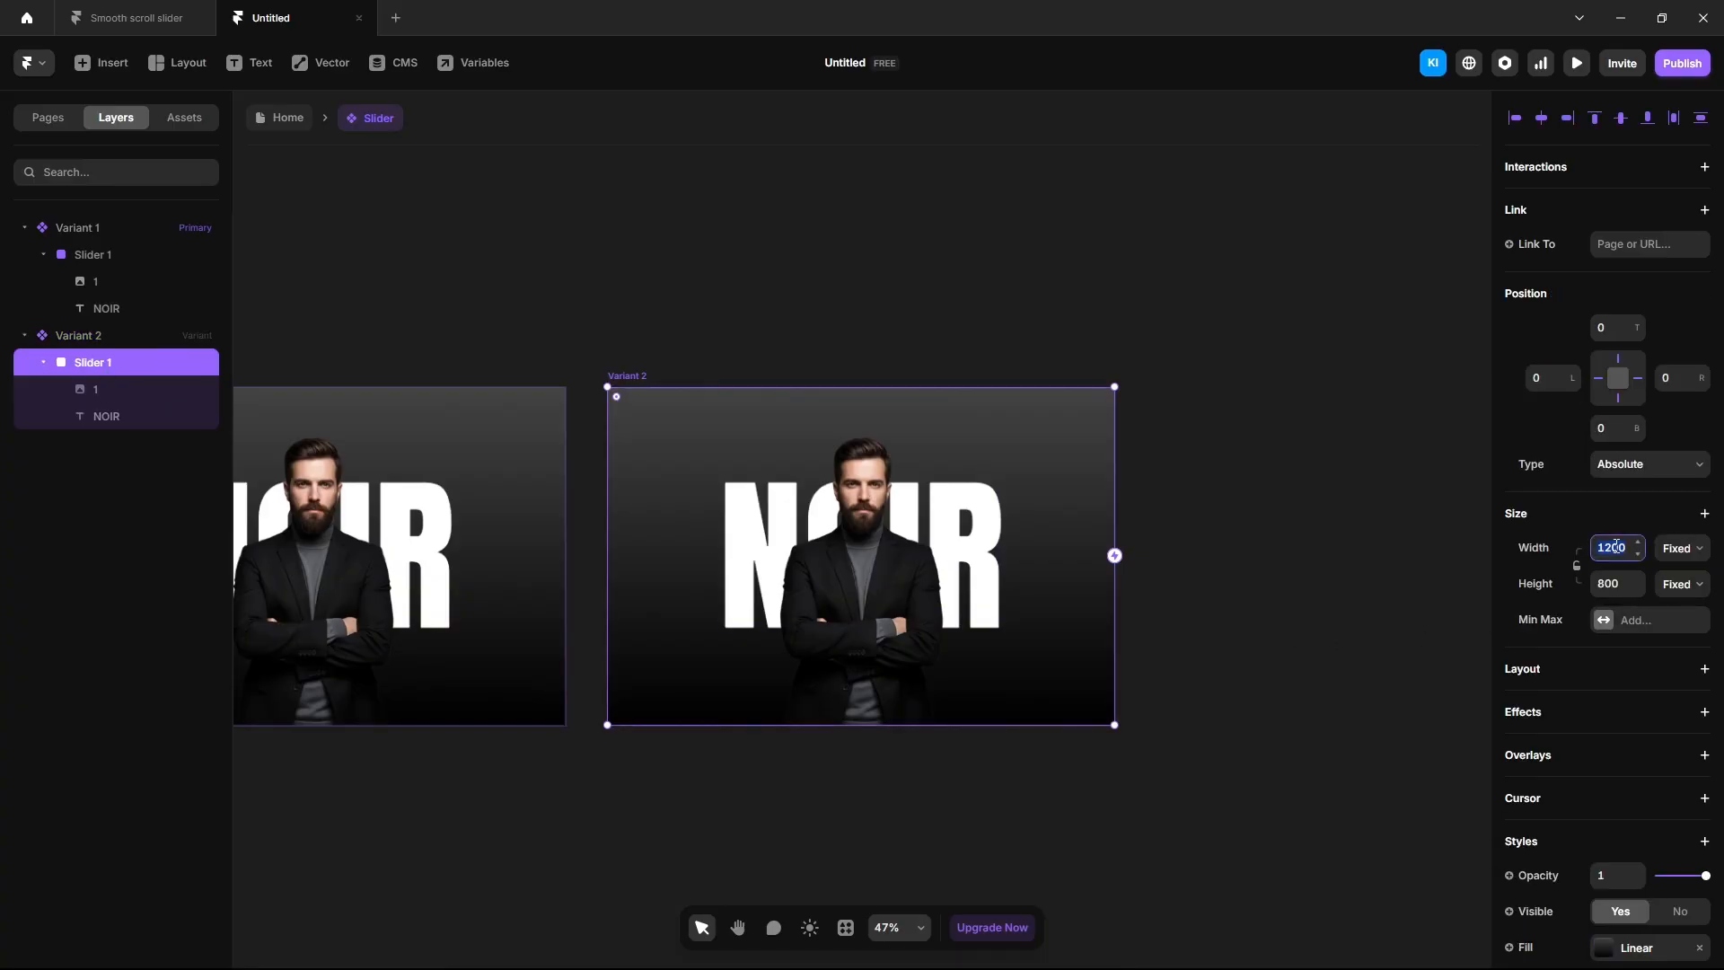
pyautogui.write('175')
pyautogui.press('Return')
pyautogui.scroll(-4, 1607, 756)
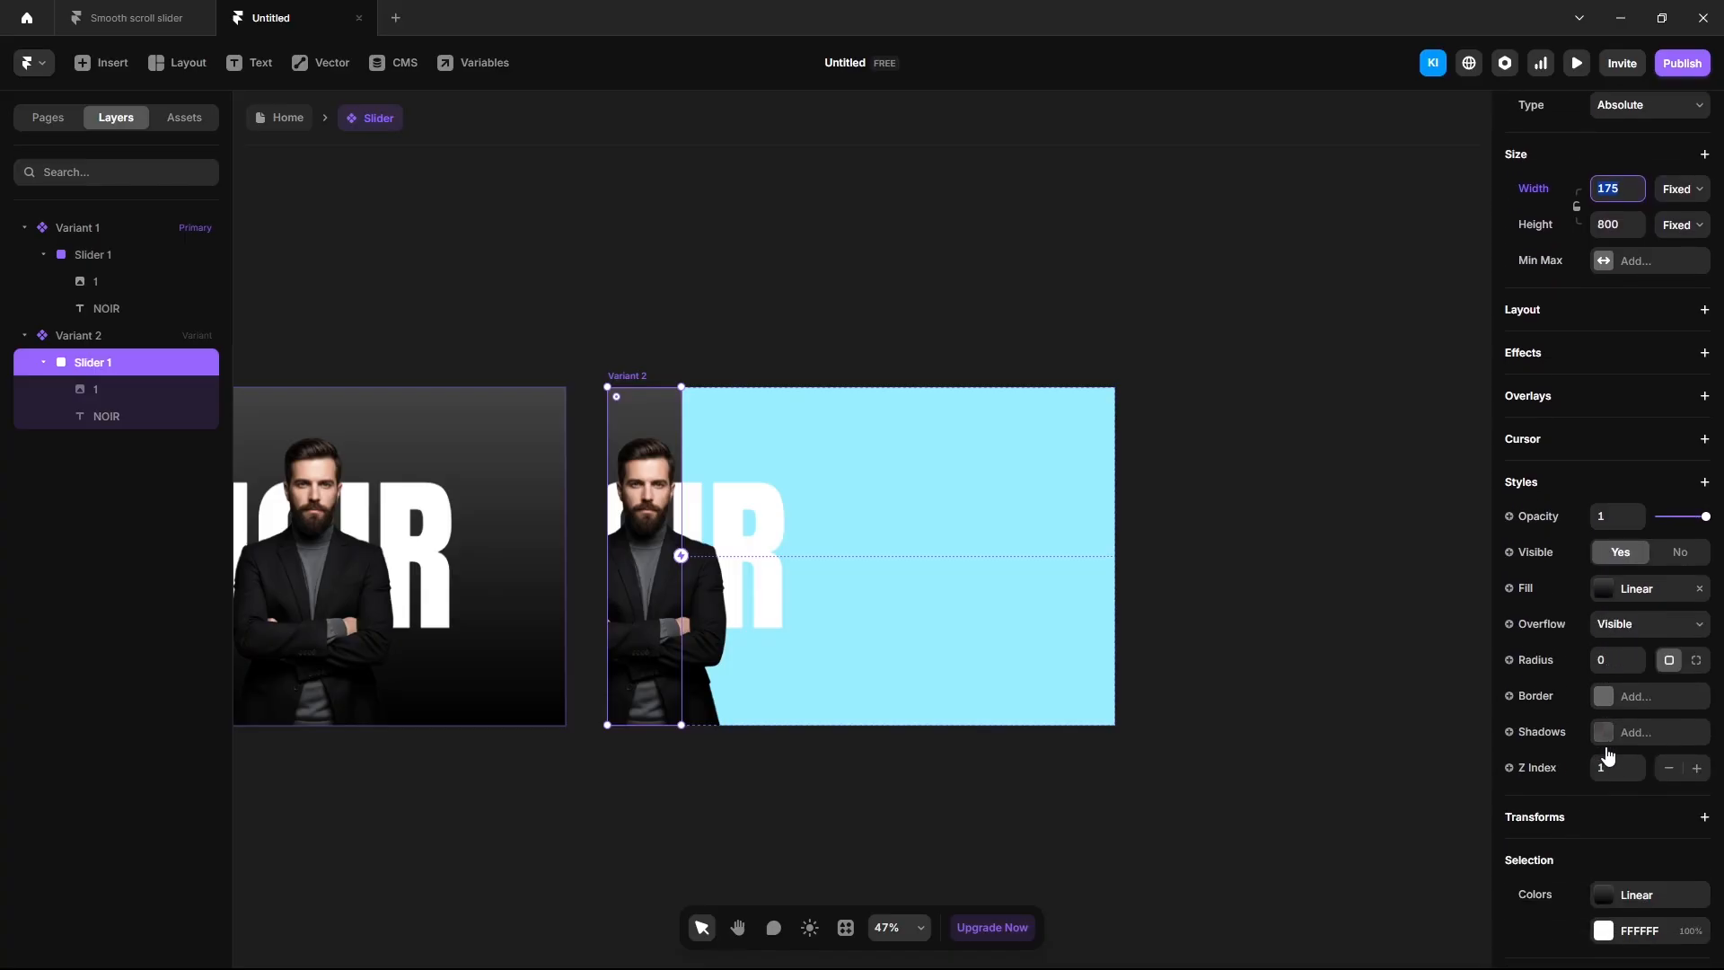
pyautogui.click(1639, 626)
pyautogui.click(1608, 649)
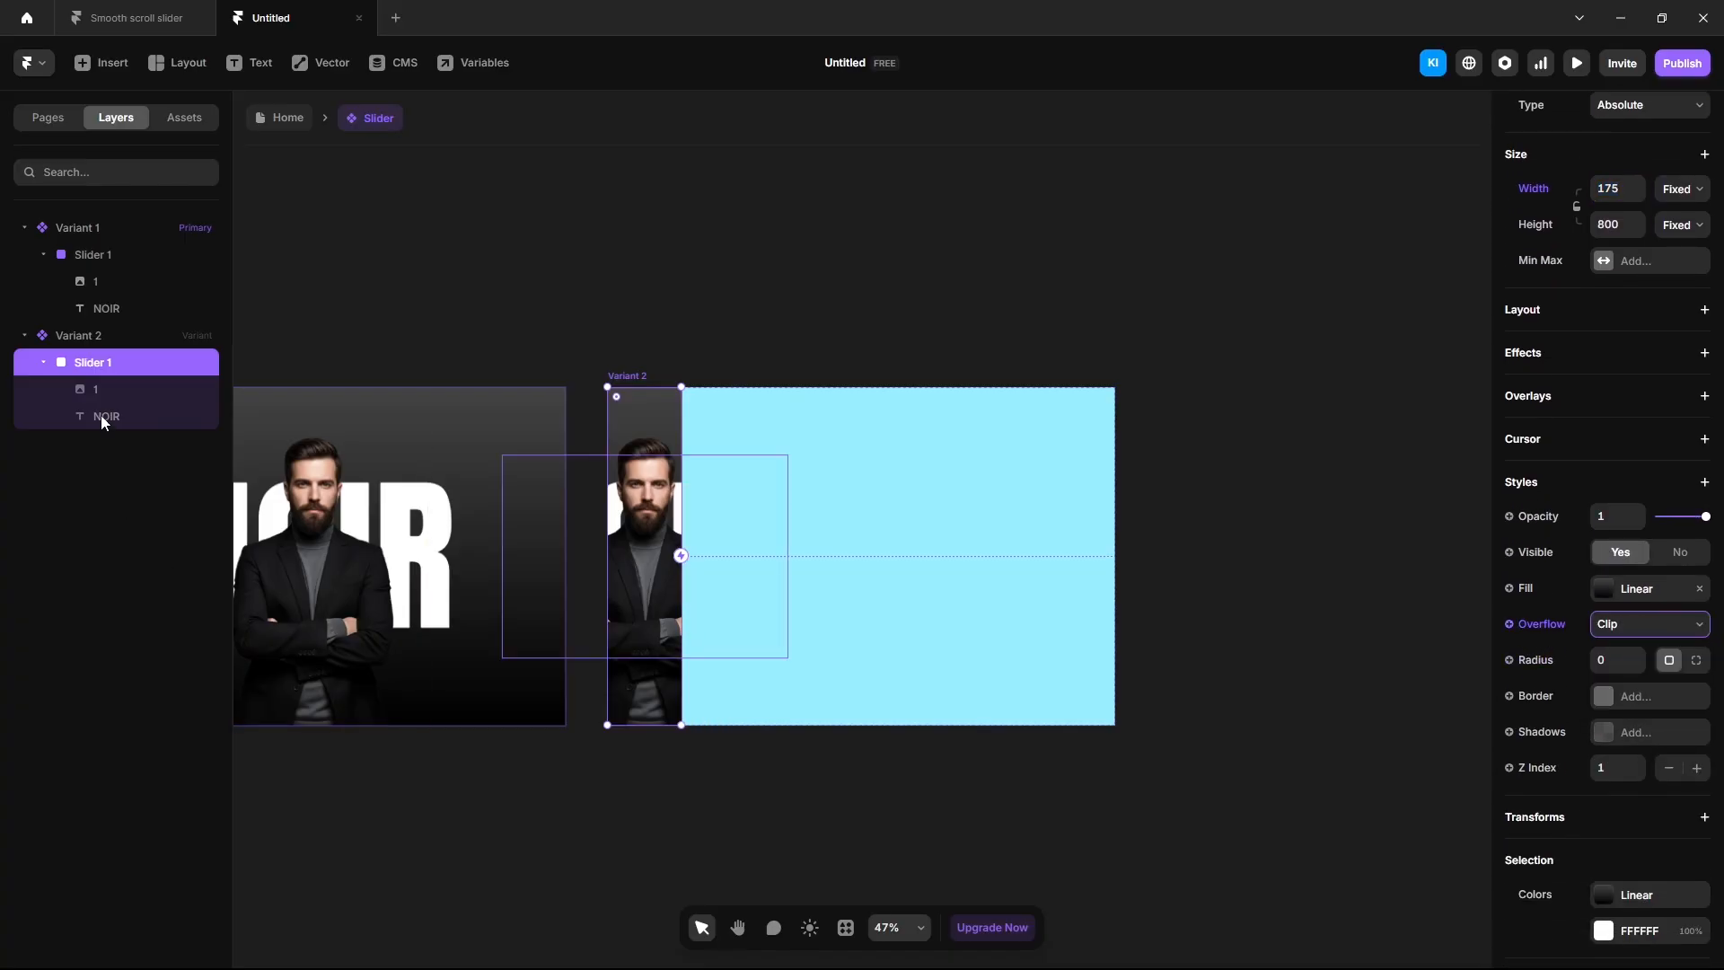
pyautogui.click(100, 415)
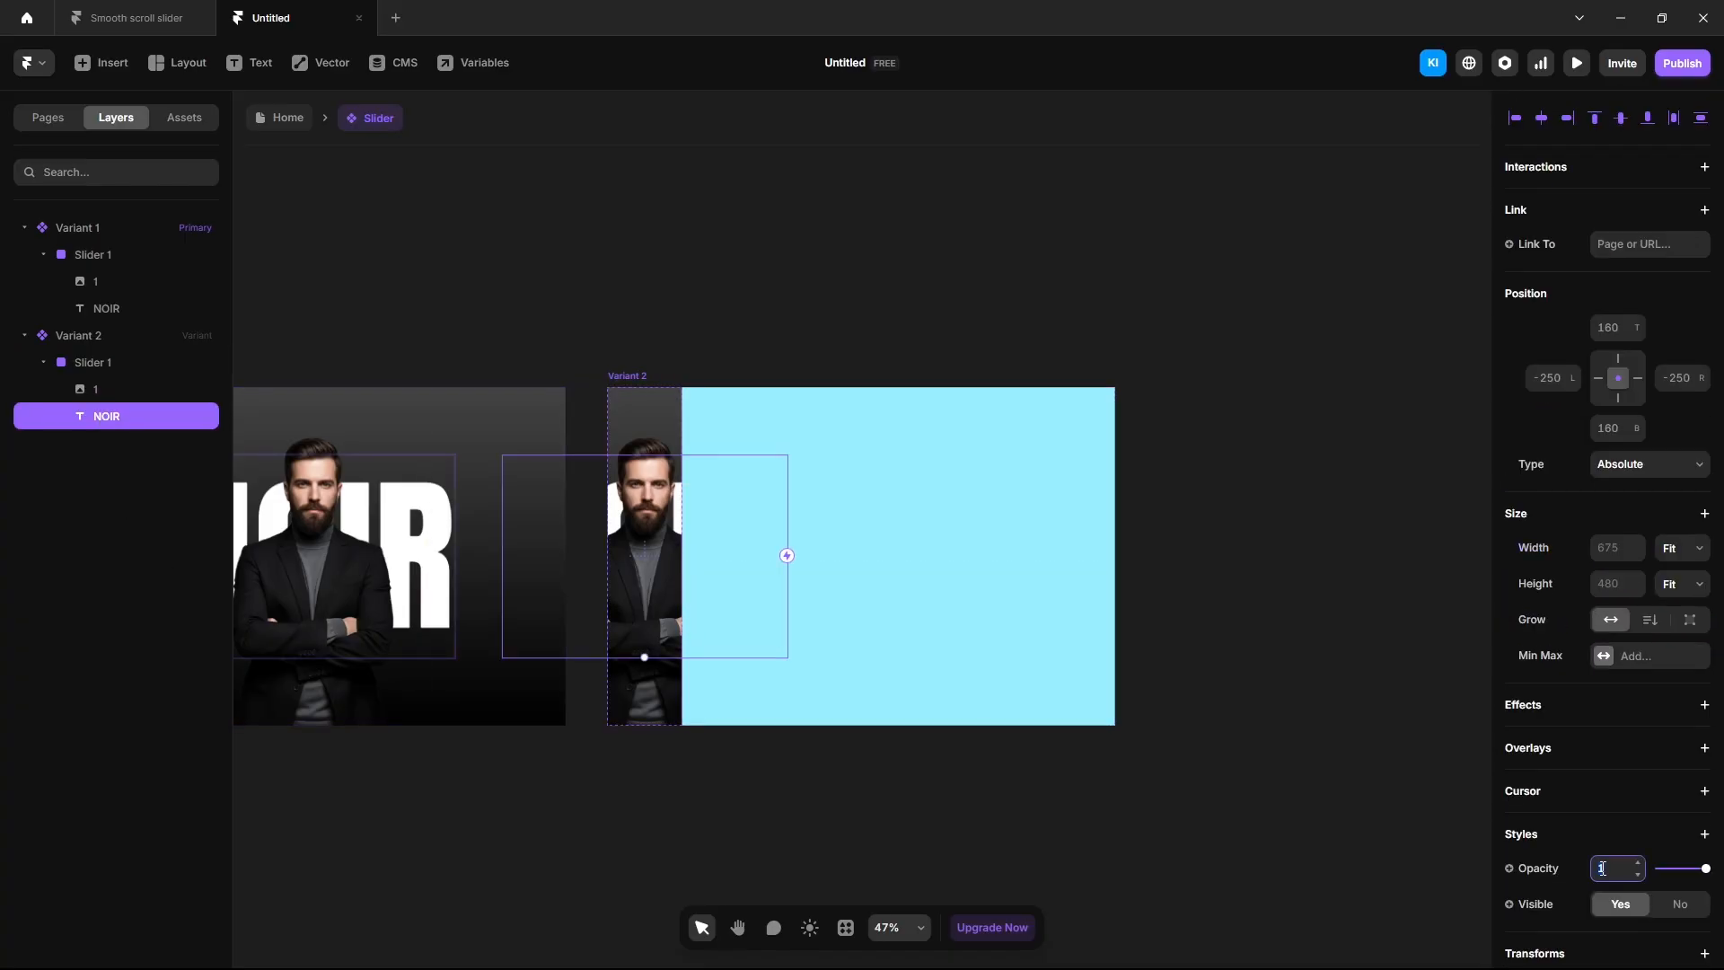
pyautogui.click(43, 362)
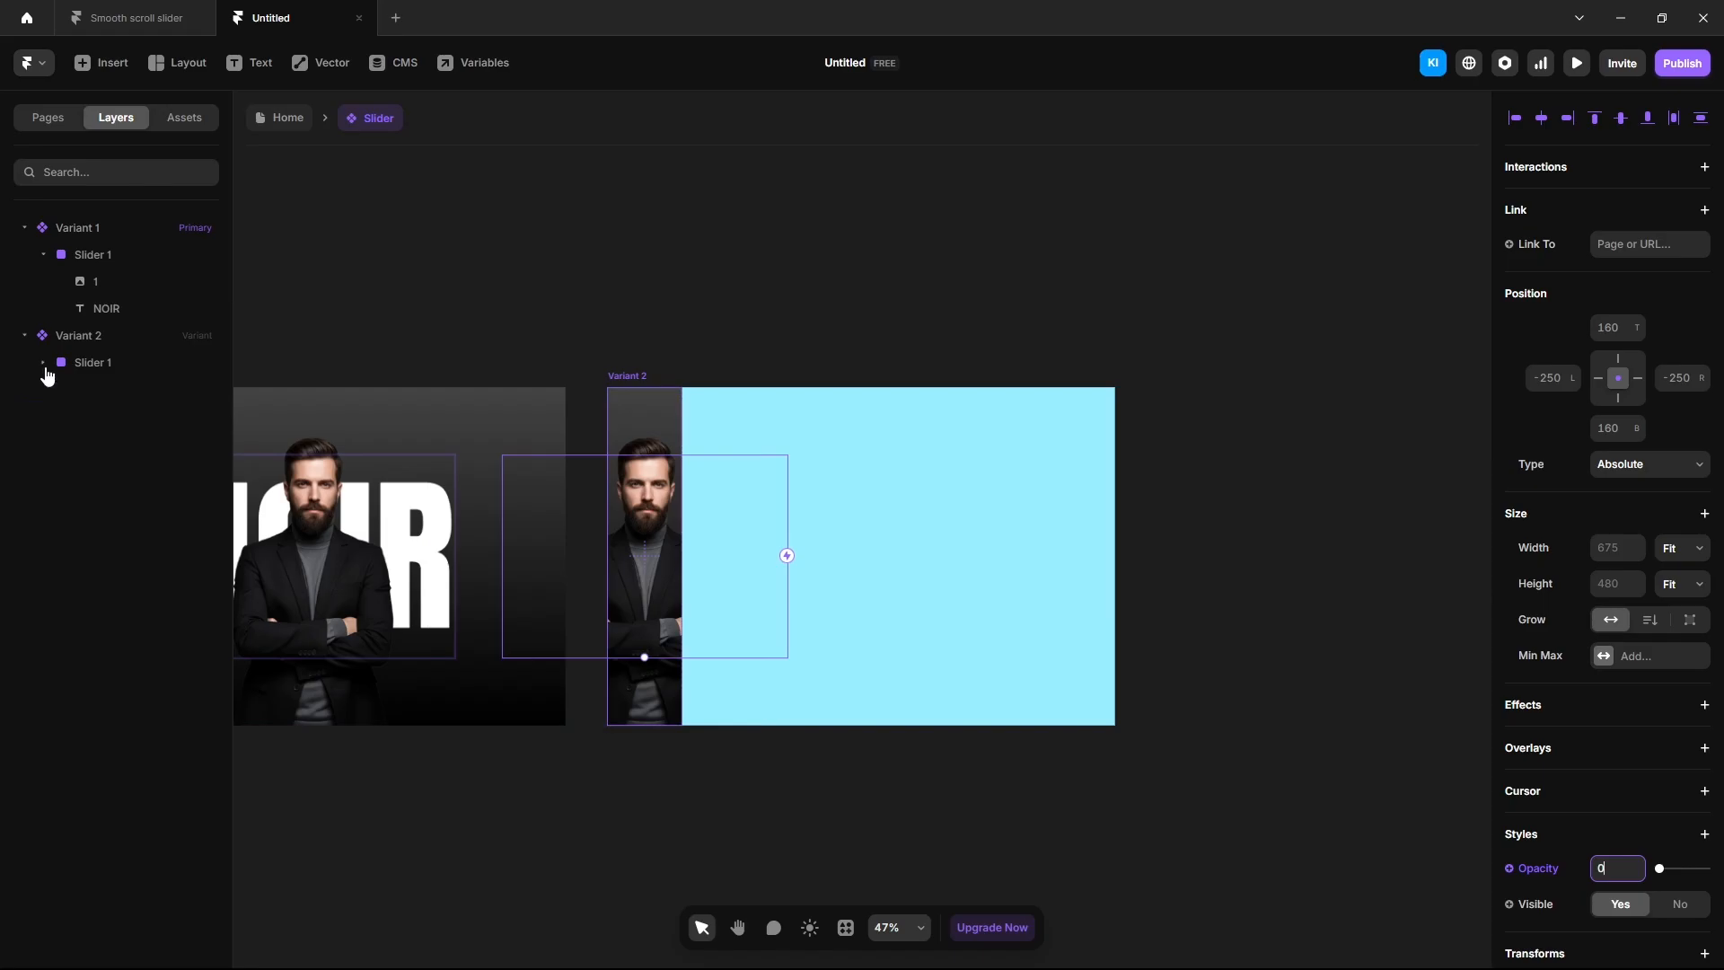
pyautogui.click(1274, 677)
# Draw a 1025×800 absolutely positioned frame in Variant 2, aligned to the right edge.
pyautogui.press('f')
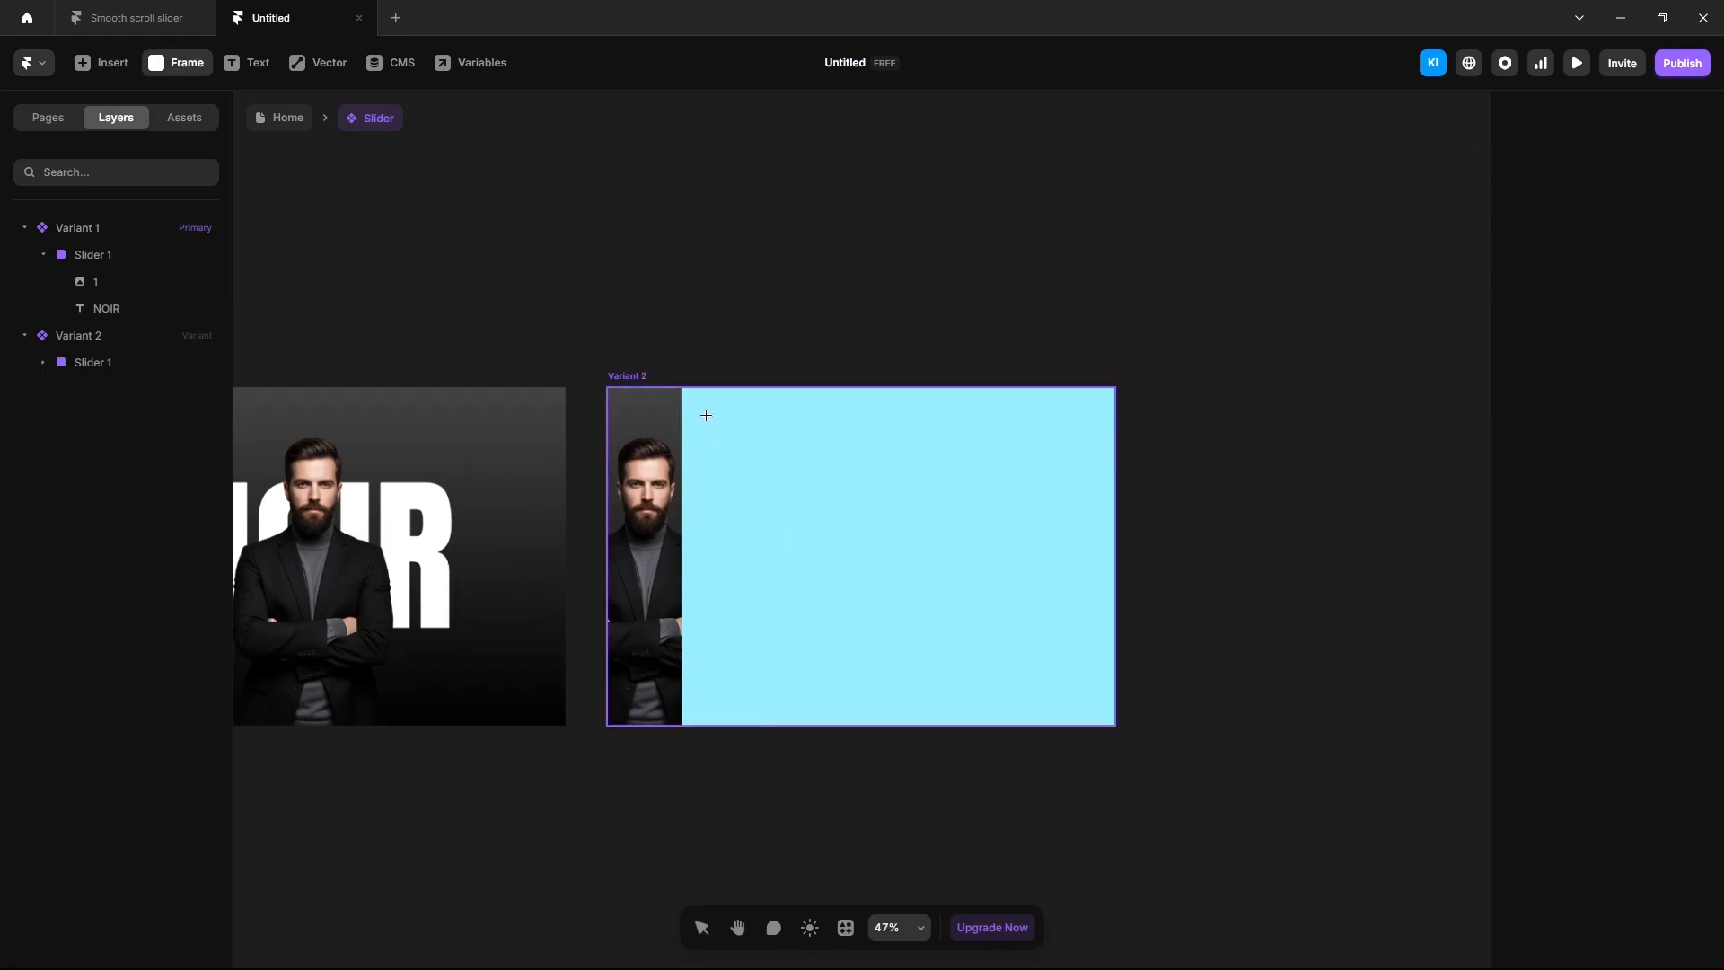
pyautogui.moveTo(706, 415)
pyautogui.mouseDown()
pyautogui.moveTo(1008, 623)
pyautogui.moveTo(1063, 685)
pyautogui.mouseUp()
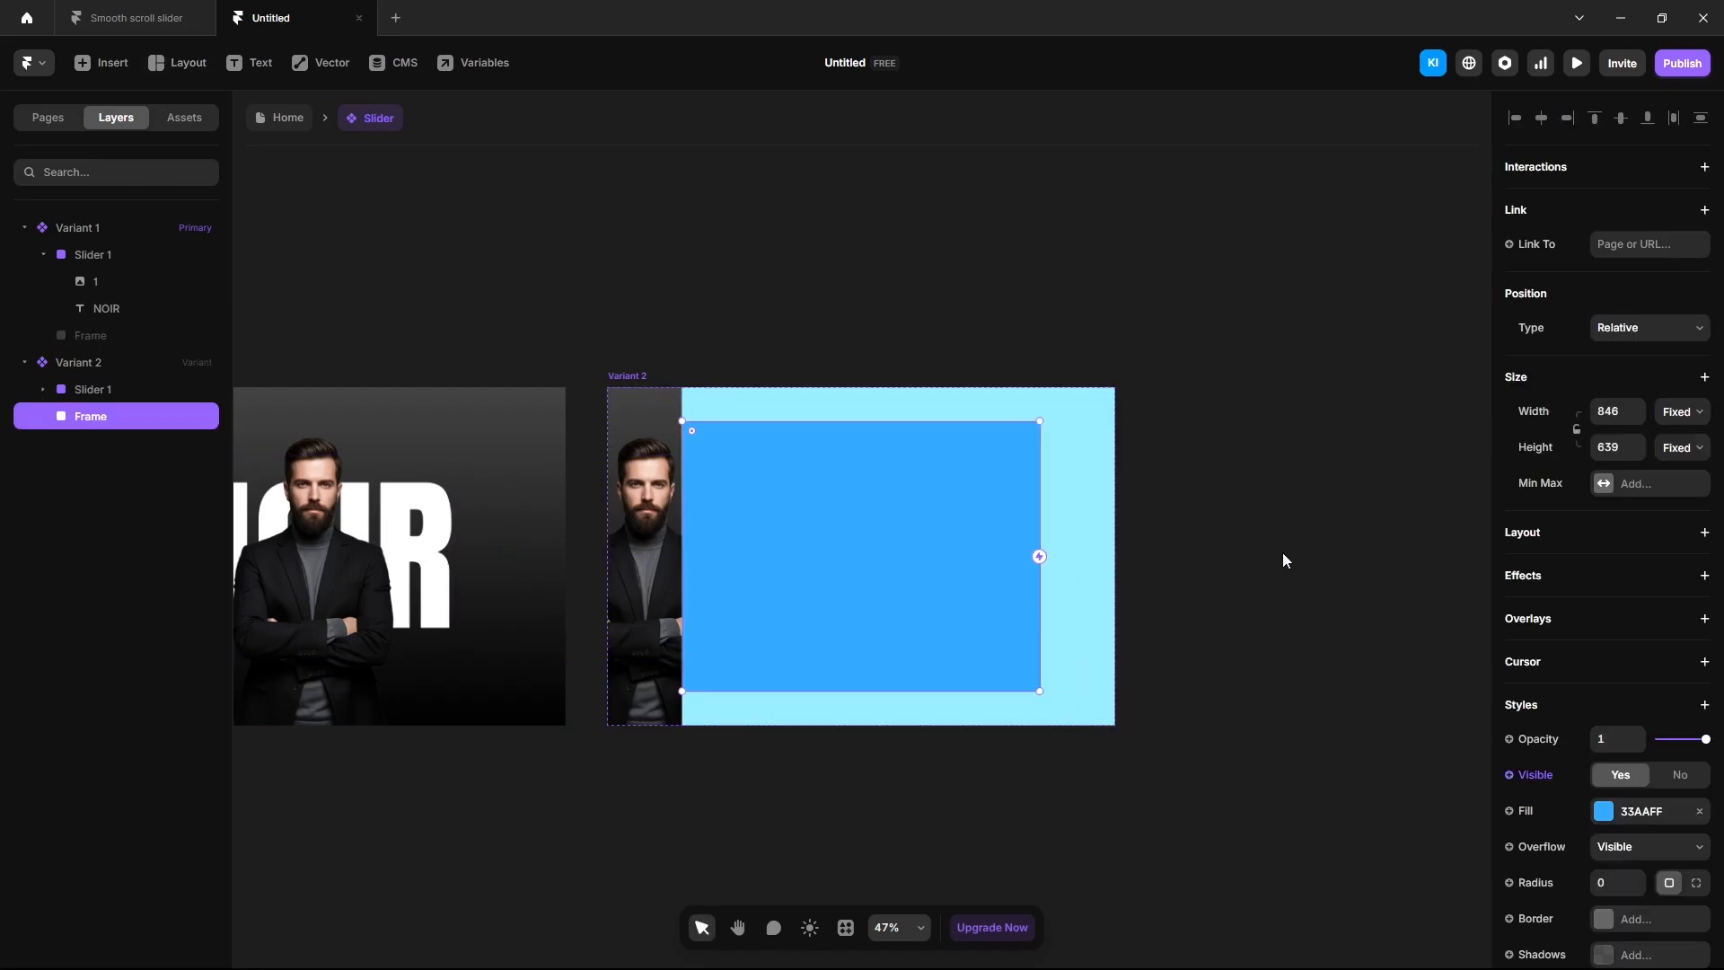
pyautogui.click(1608, 411)
pyautogui.write('1025')
pyautogui.press('Return')
pyautogui.click(1617, 453)
pyautogui.write('800')
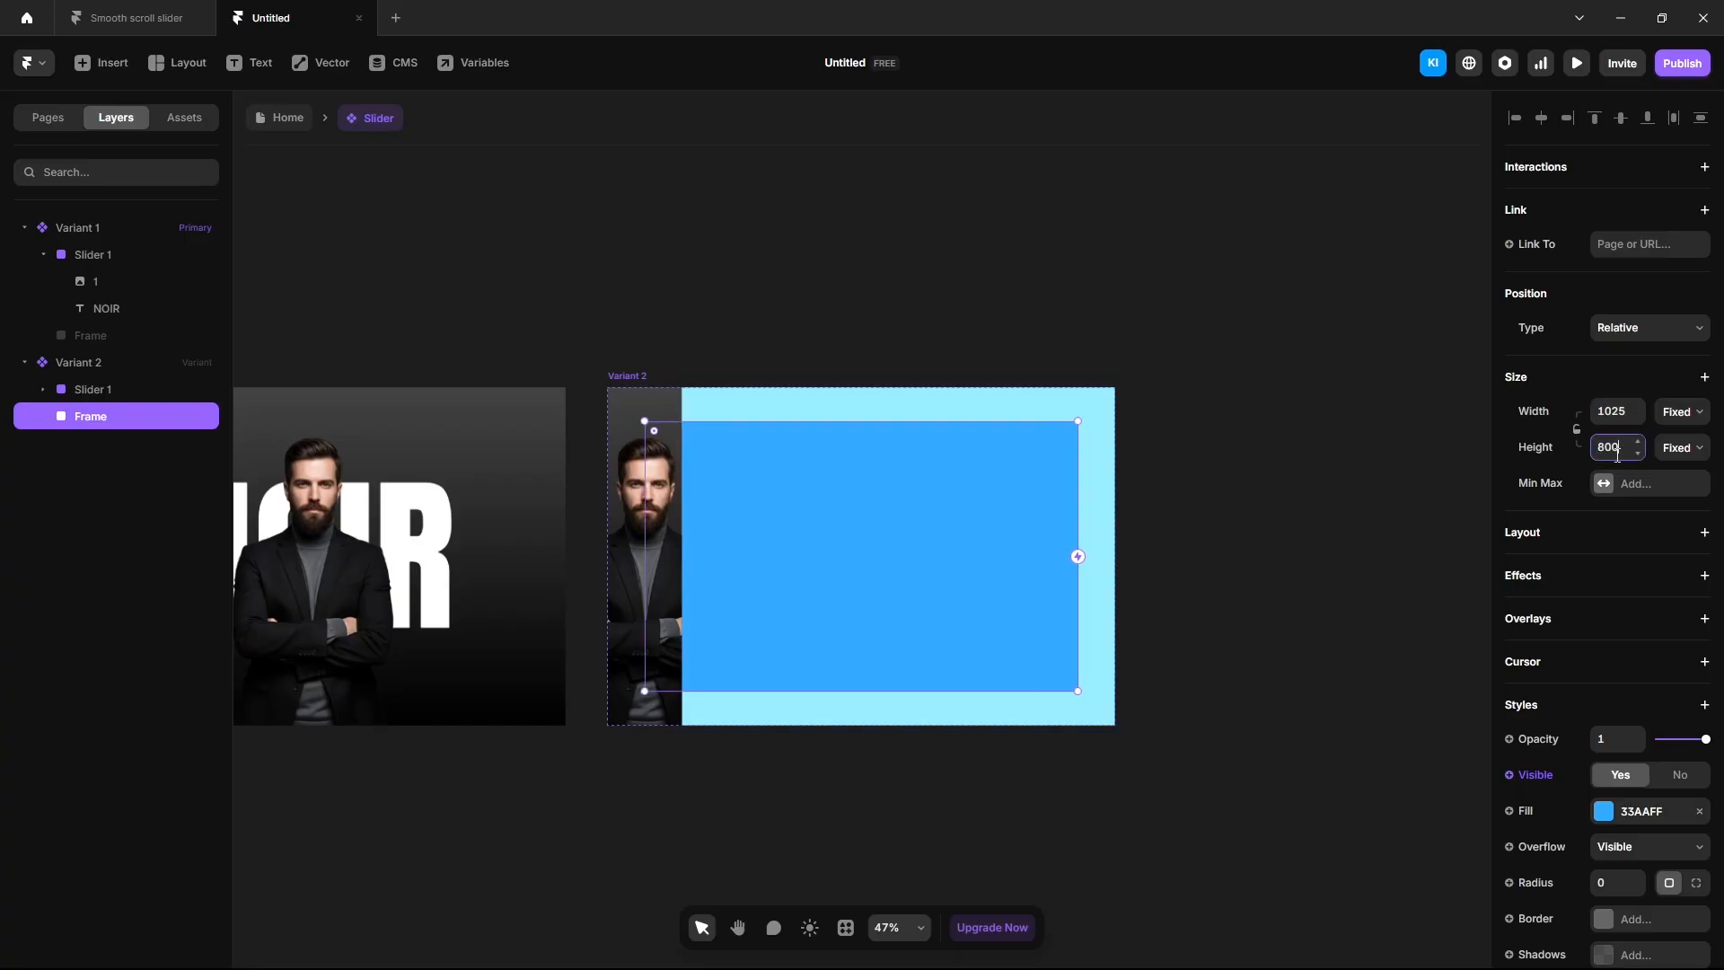
pyautogui.press('Return')
pyautogui.click(1619, 331)
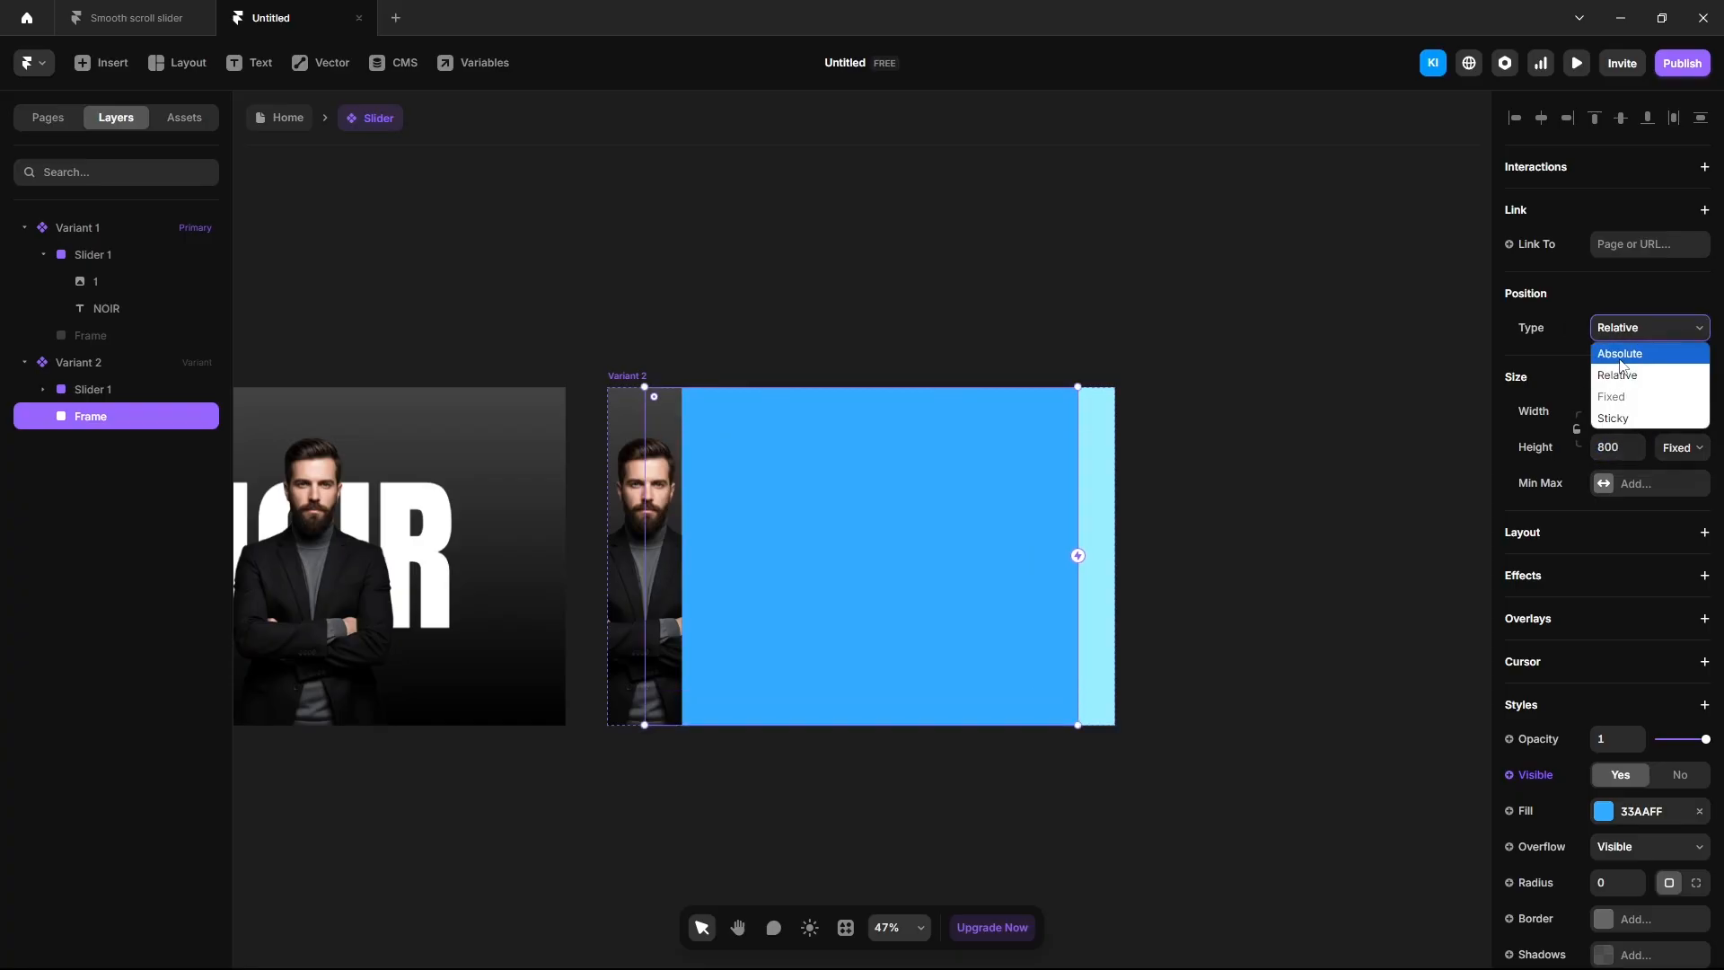
pyautogui.click(1619, 354)
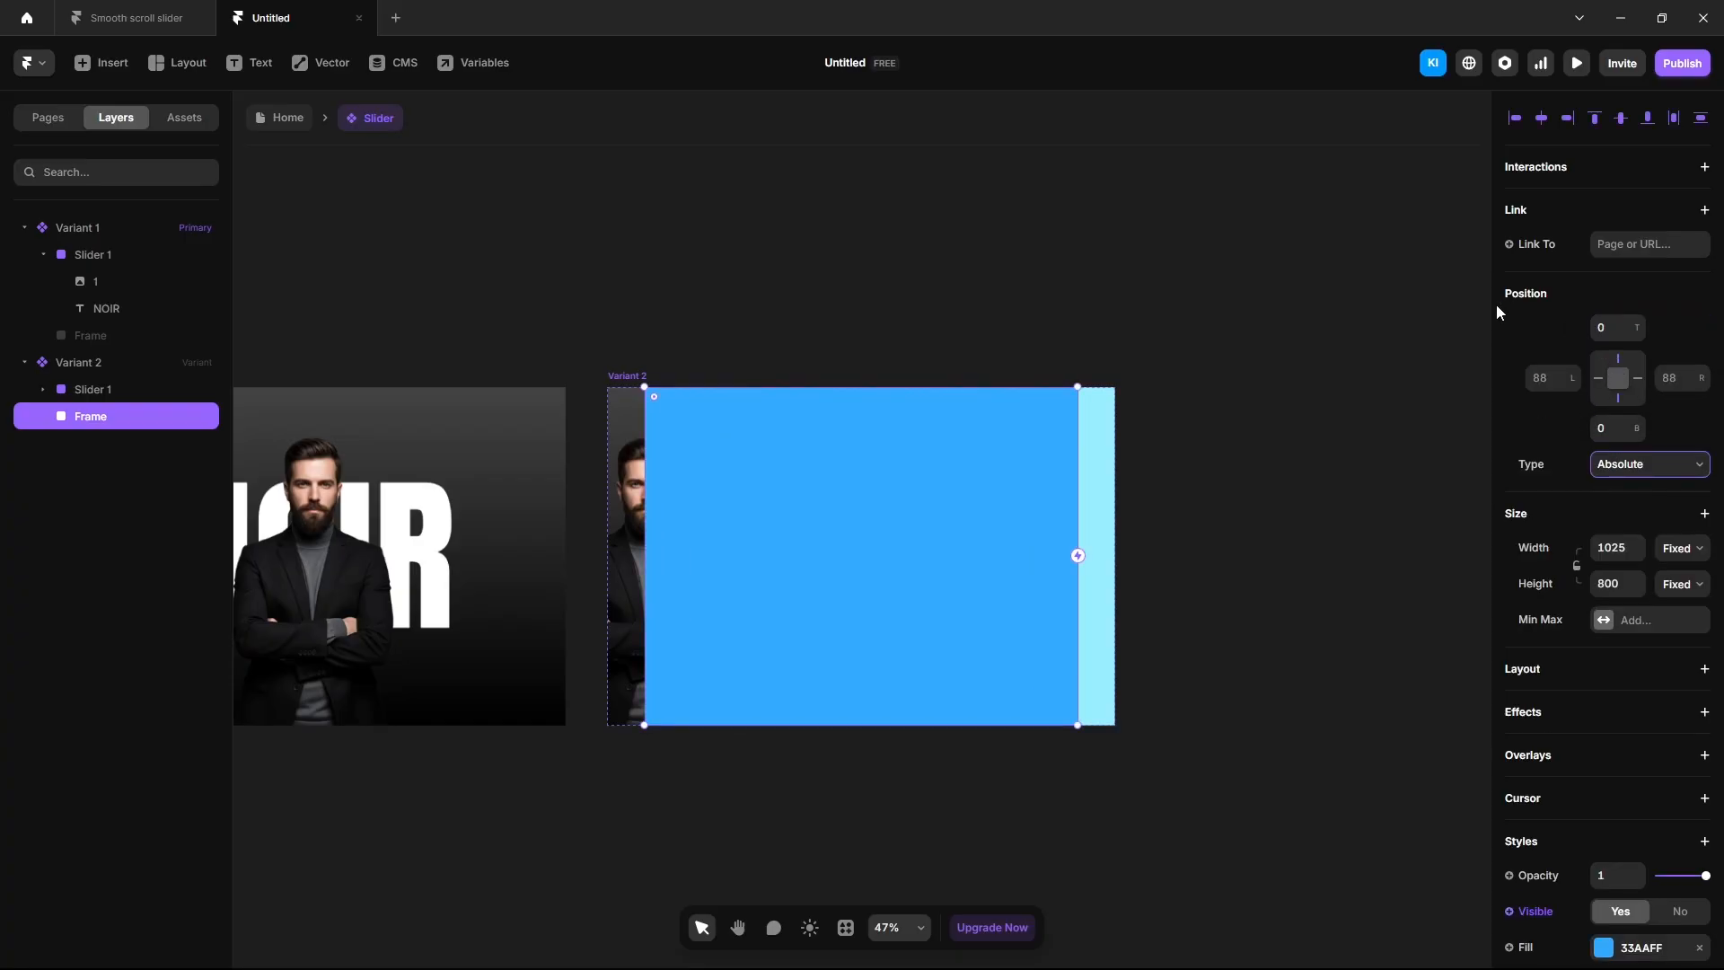
pyautogui.click(1569, 118)
# Fill the frame with a linear gradient from 0F2027 to 2C5364 and set its right offset to 0.
pyautogui.click(1604, 951)
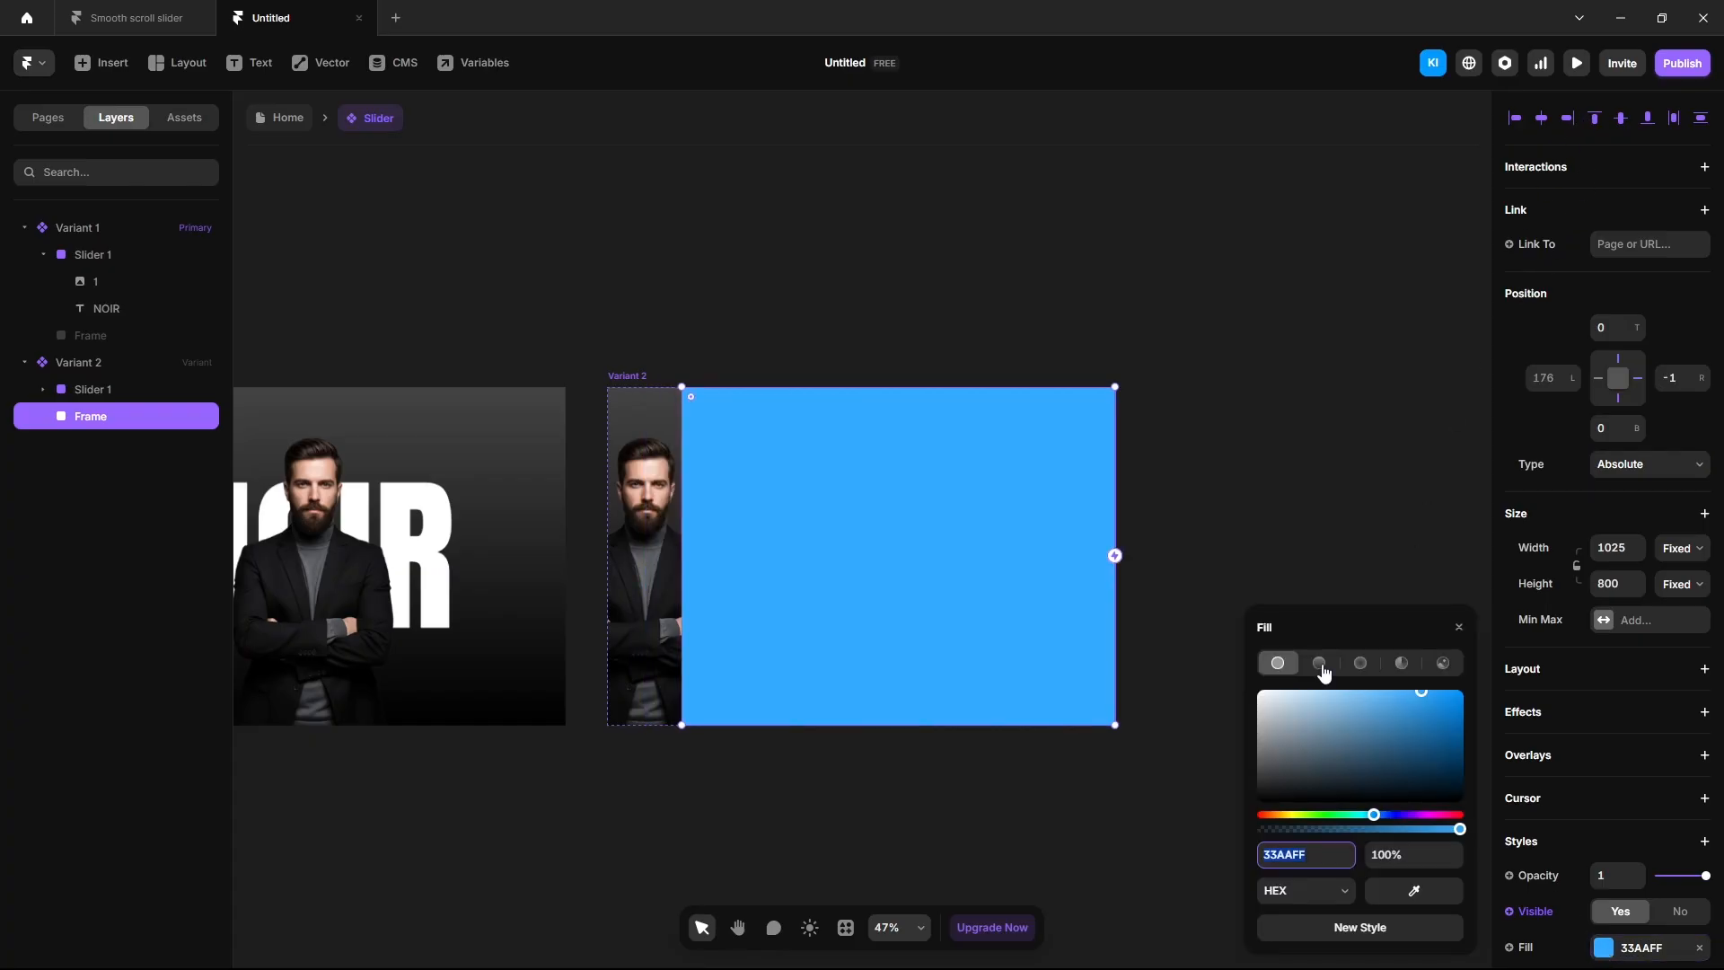
pyautogui.click(1322, 666)
pyautogui.doubleClick(1307, 854)
pyautogui.write('0F2027')
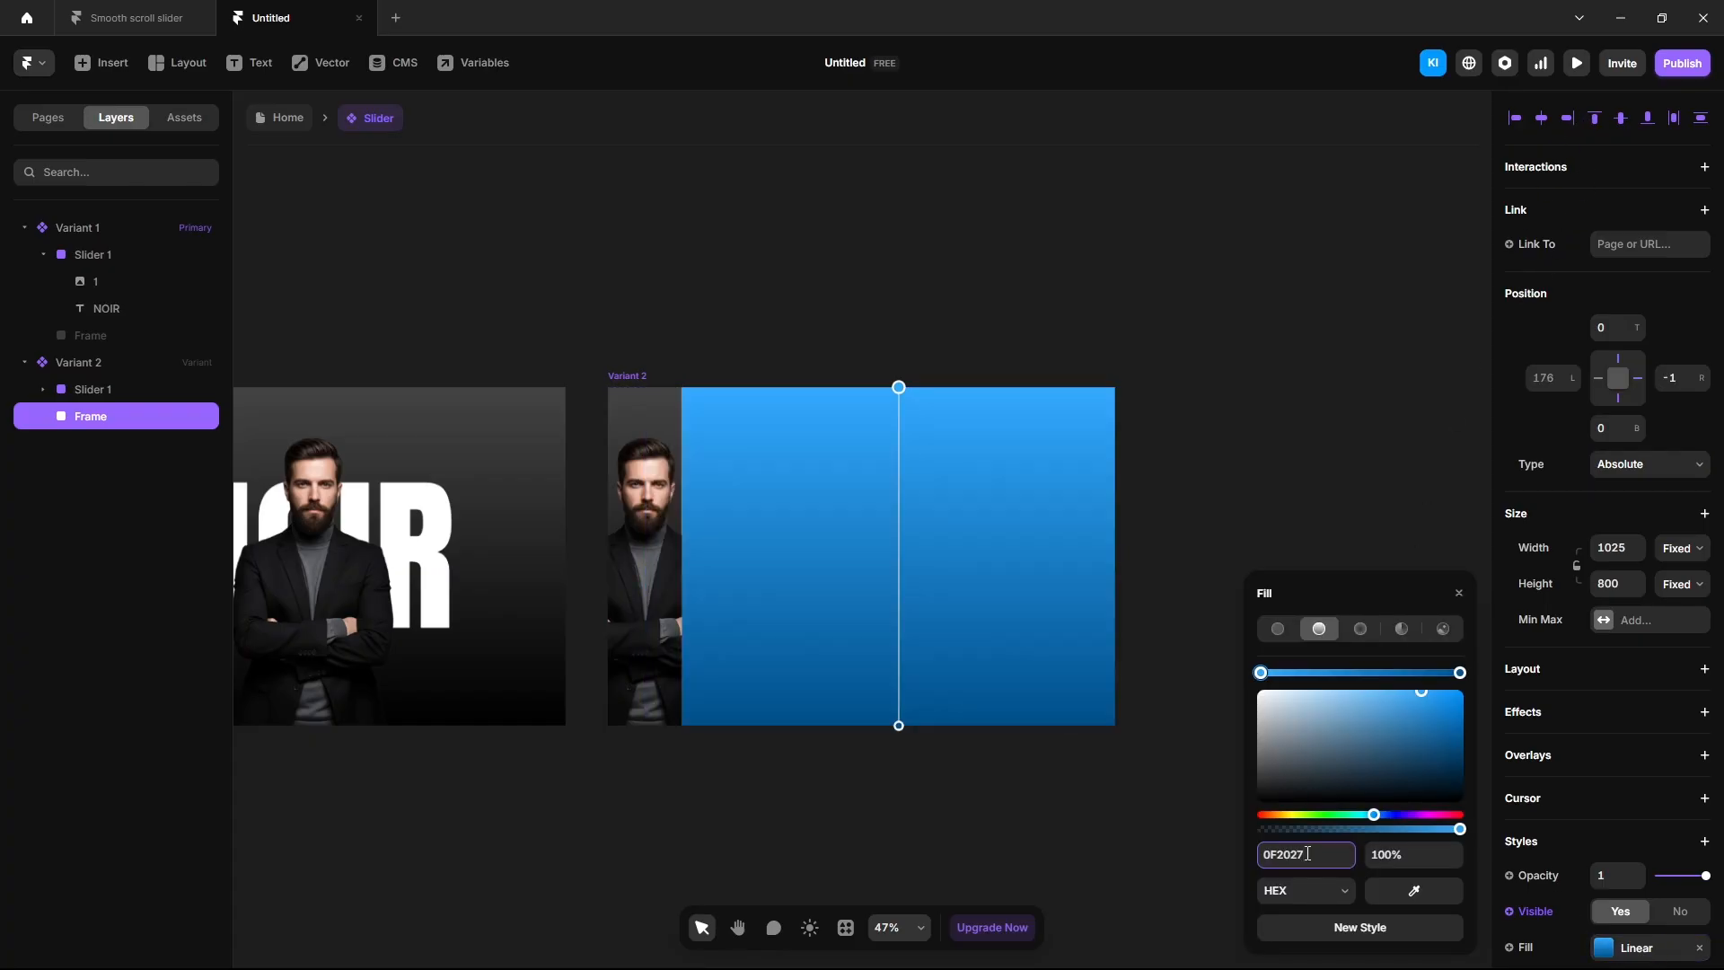
pyautogui.press('Return')
pyautogui.click(1461, 674)
pyautogui.click(1314, 853)
pyautogui.write('2C5364')
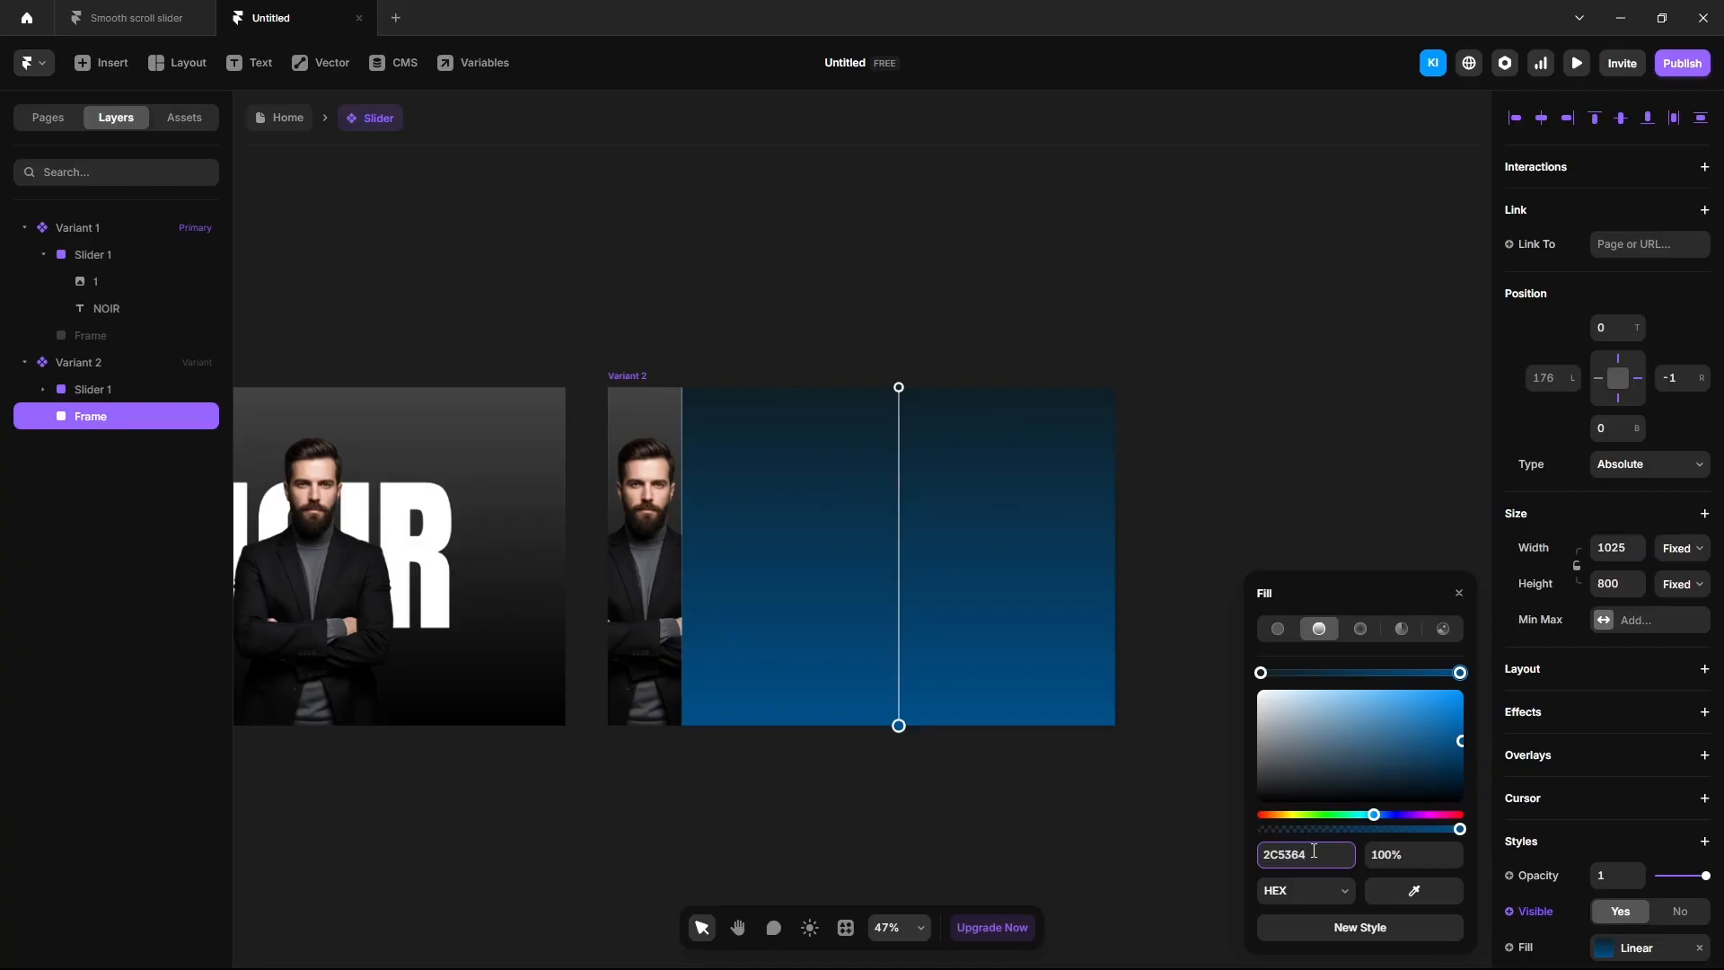
pyautogui.press('Return')
pyautogui.click(1675, 380)
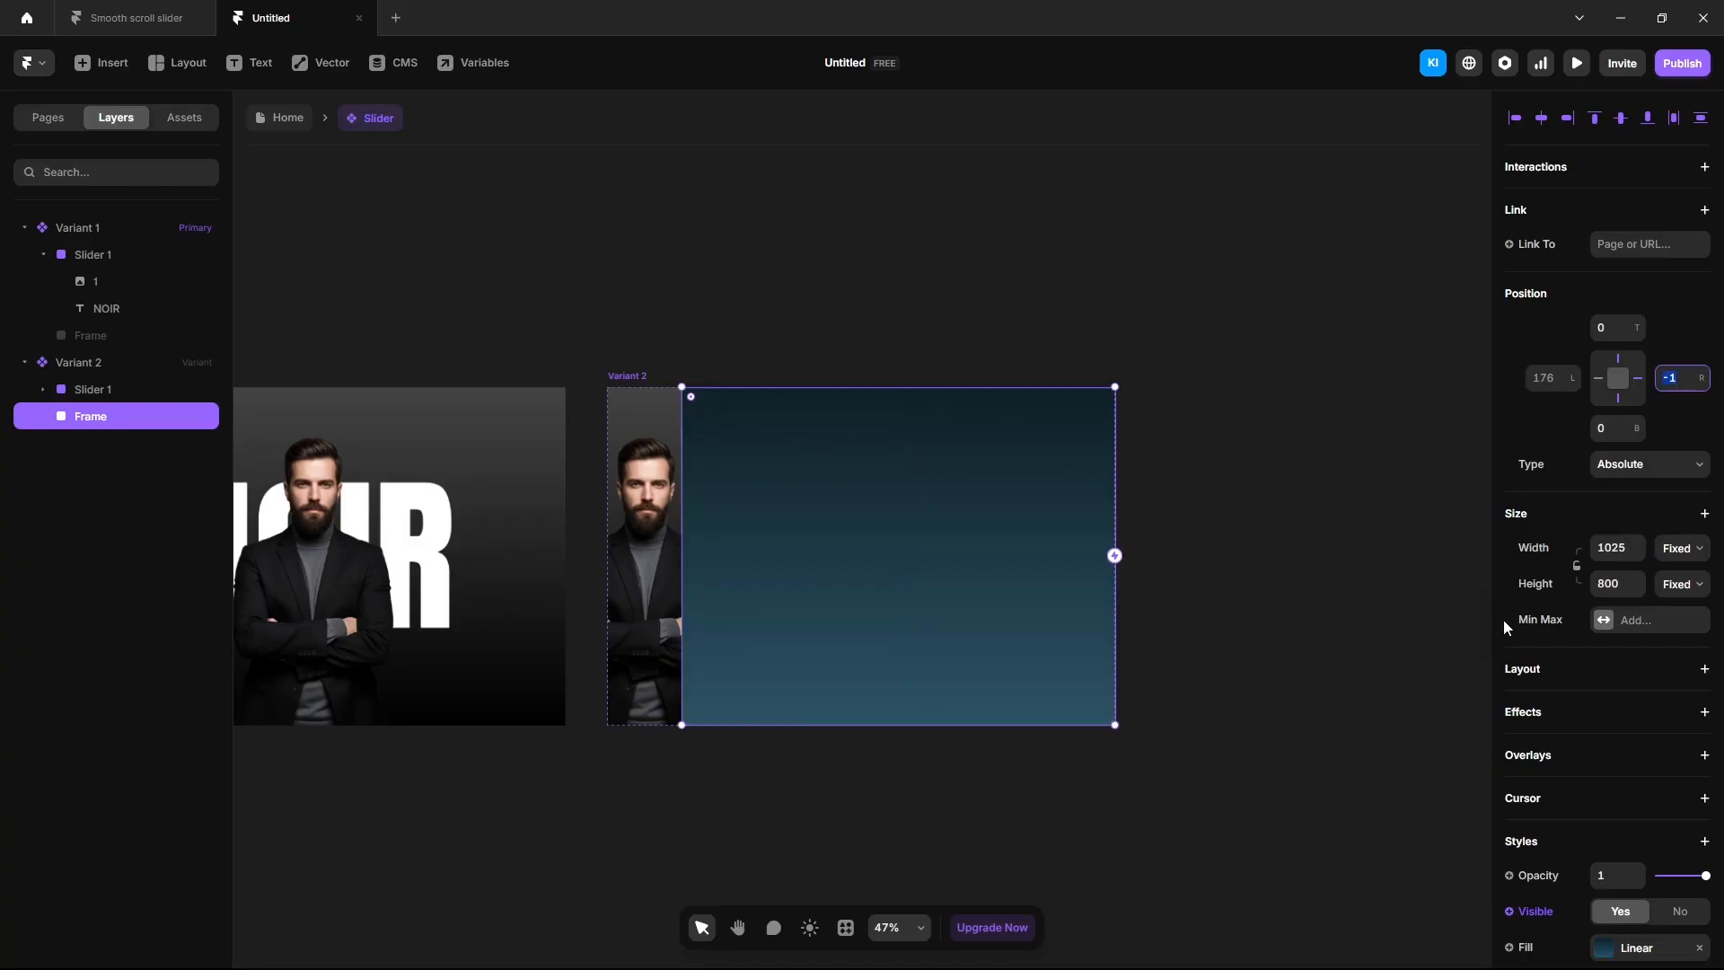
pyautogui.write('0')
pyautogui.press('Return')
# Rename the new frame layer to Slider 2.
pyautogui.scroll(5, 652, 640)
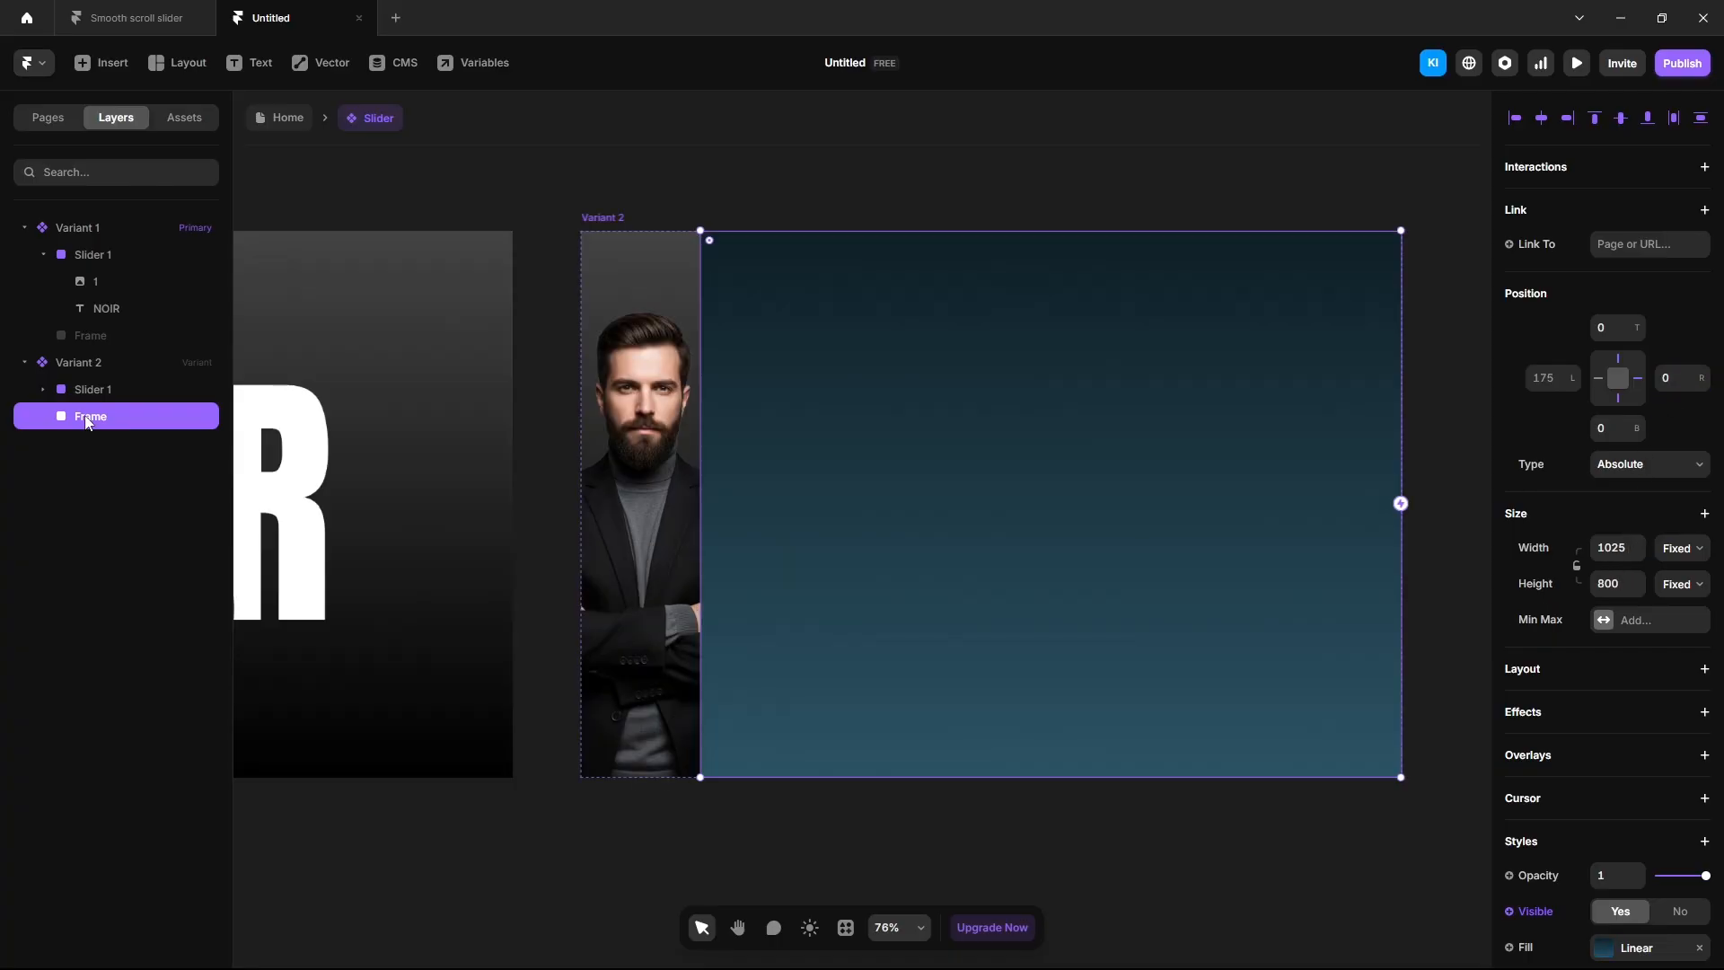
pyautogui.doubleClick(86, 416)
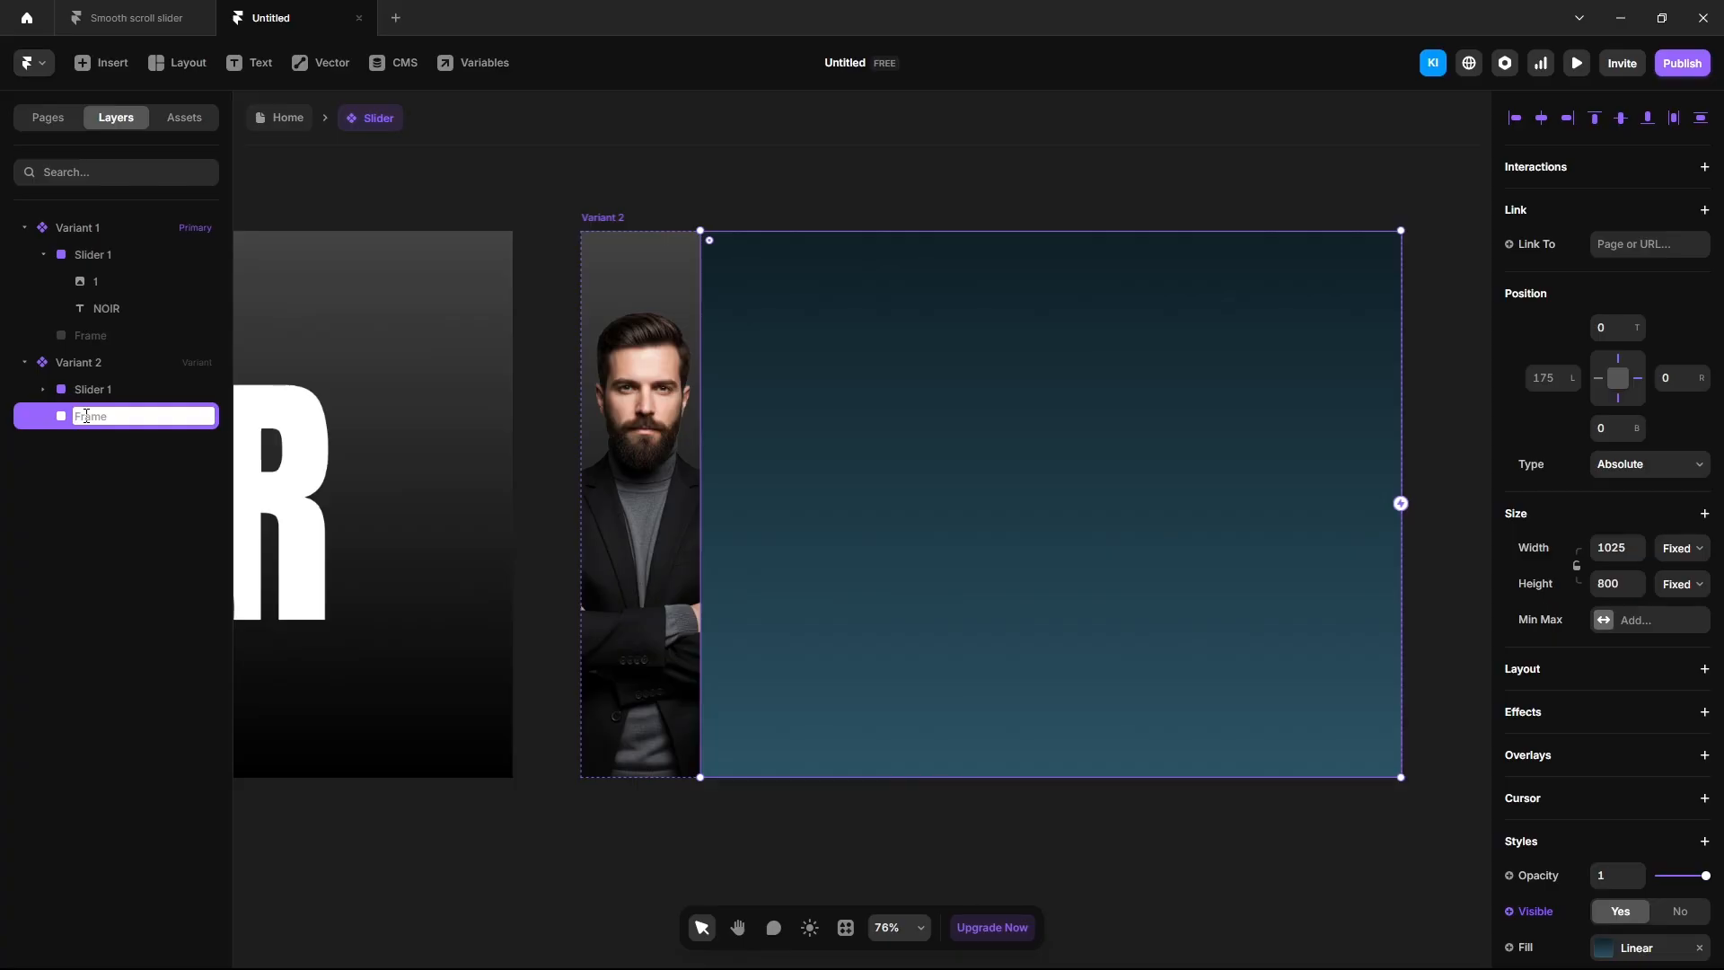
pyautogui.write('Slider 2')
pyautogui.press('Return')
pyautogui.press('Escape')
# Add AERO text in Slider 2, set in white (fff) Anton at size 400.
pyautogui.press('t')
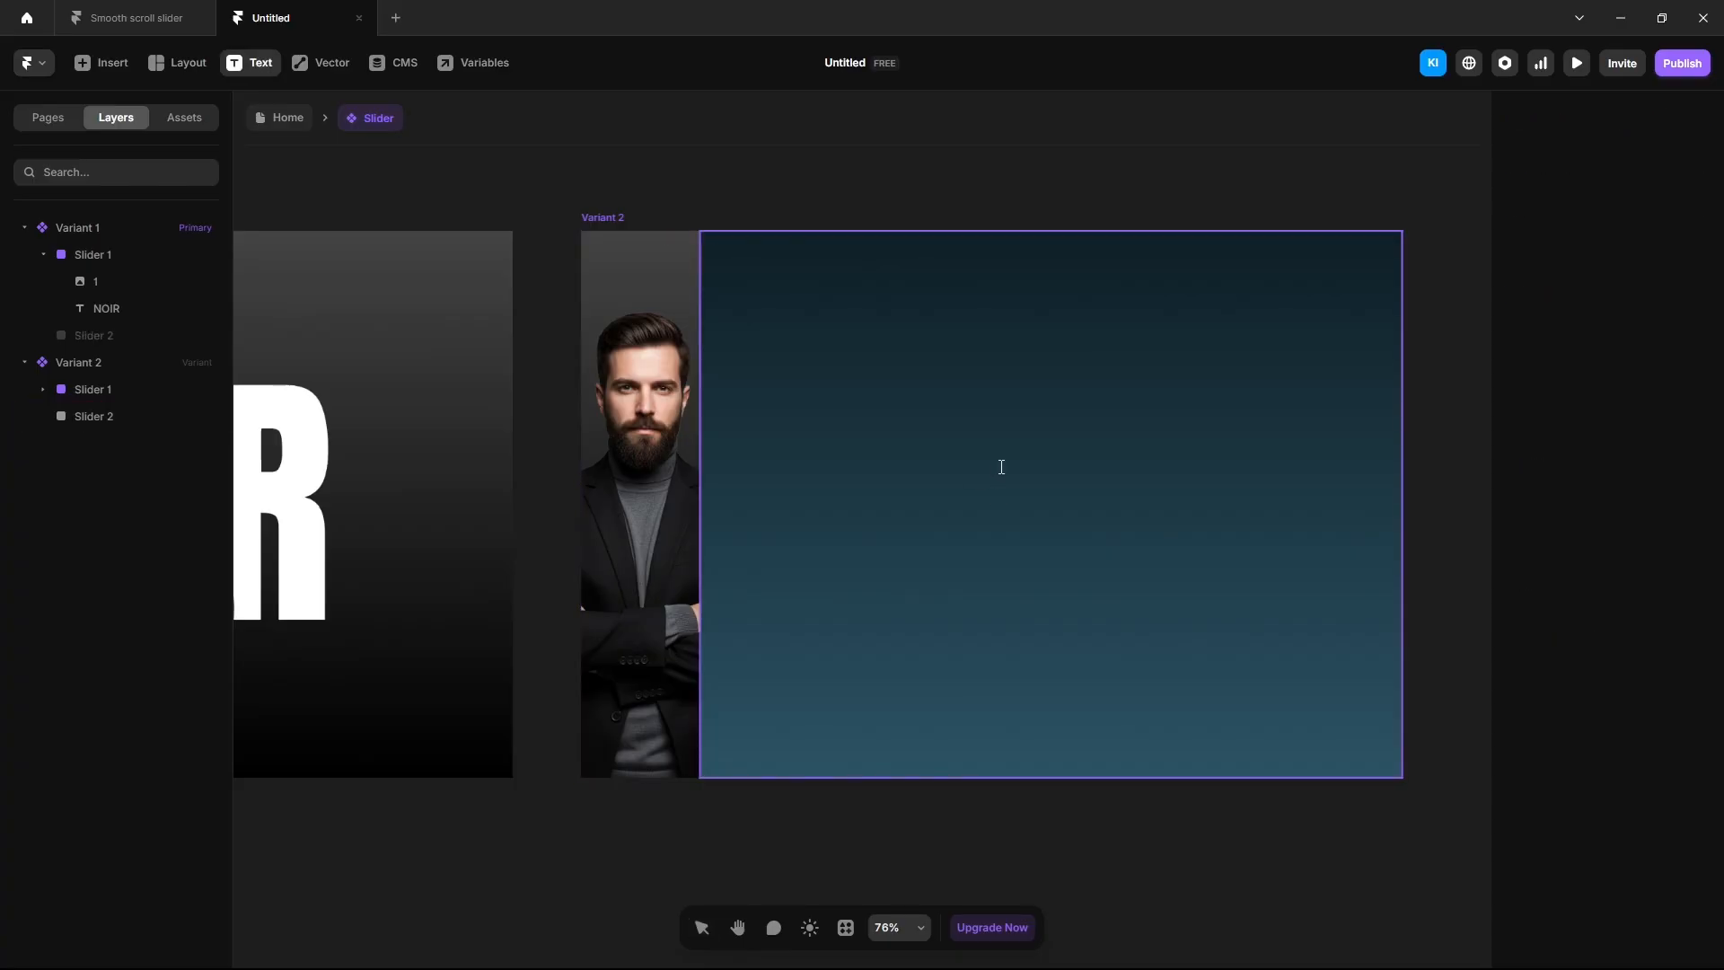
pyautogui.click(1001, 467)
pyautogui.write('AERO')
pyautogui.press('Escape')
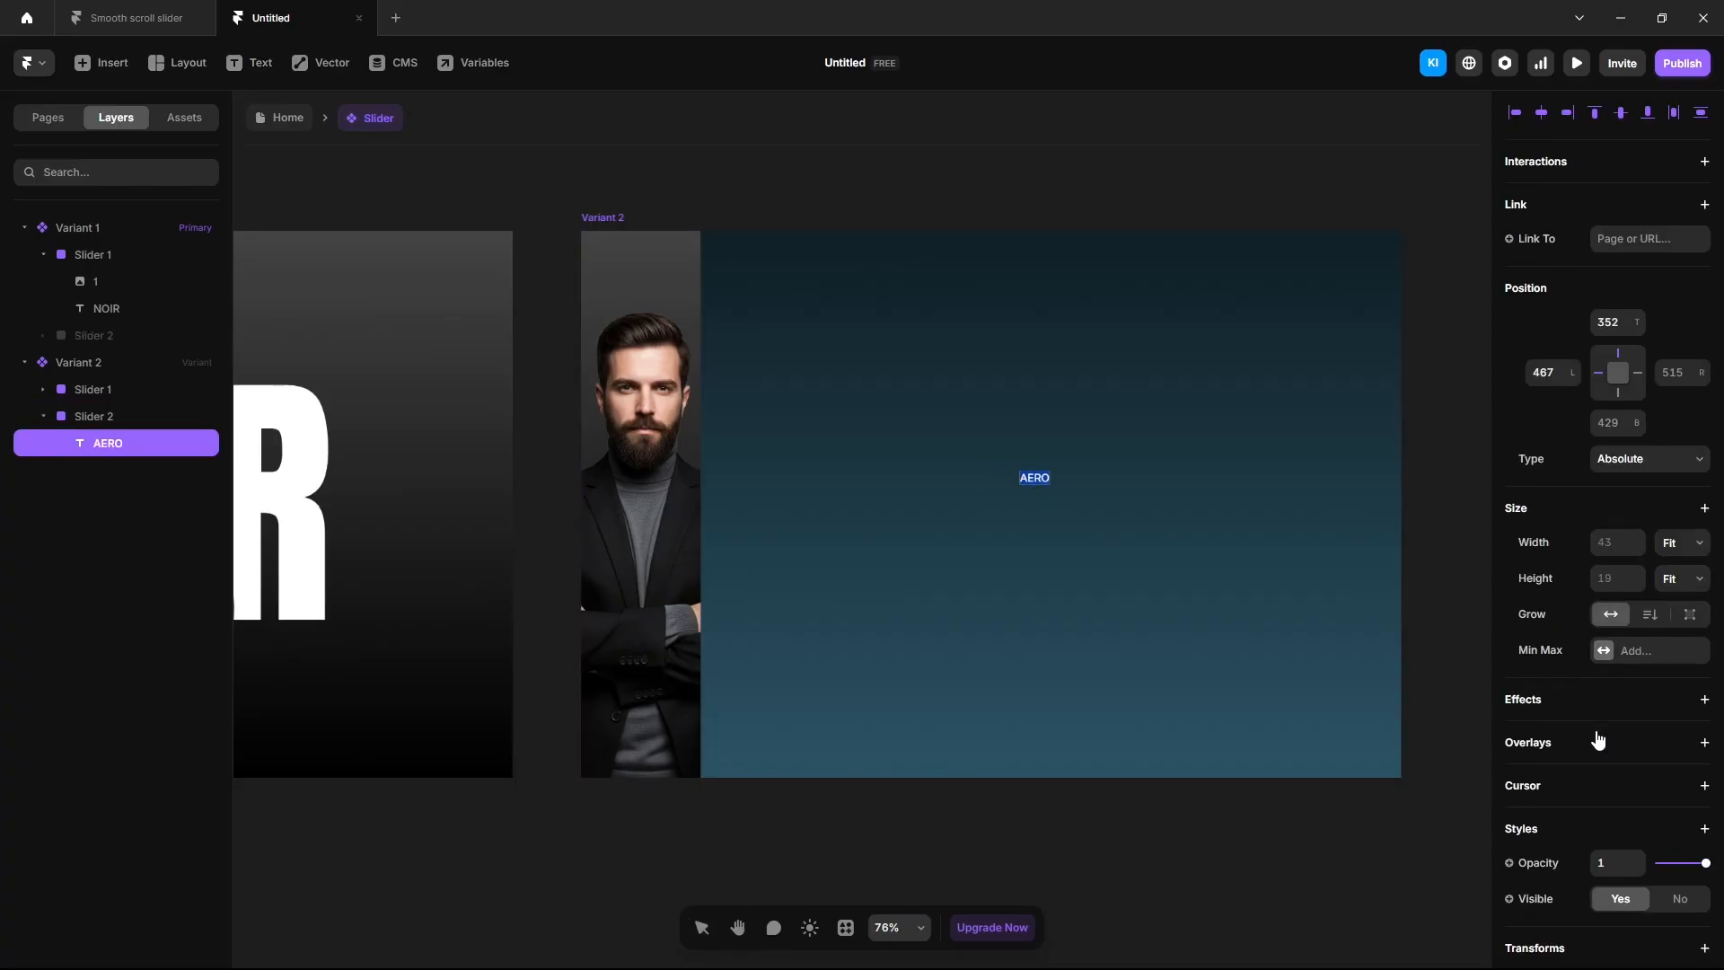
pyautogui.scroll(-3, 1593, 734)
pyautogui.click(1630, 709)
pyautogui.write('anto')
pyautogui.press('Return')
pyautogui.click(1602, 783)
pyautogui.write('fff')
pyautogui.click(1632, 815)
pyautogui.write('400')
pyautogui.press('Return')
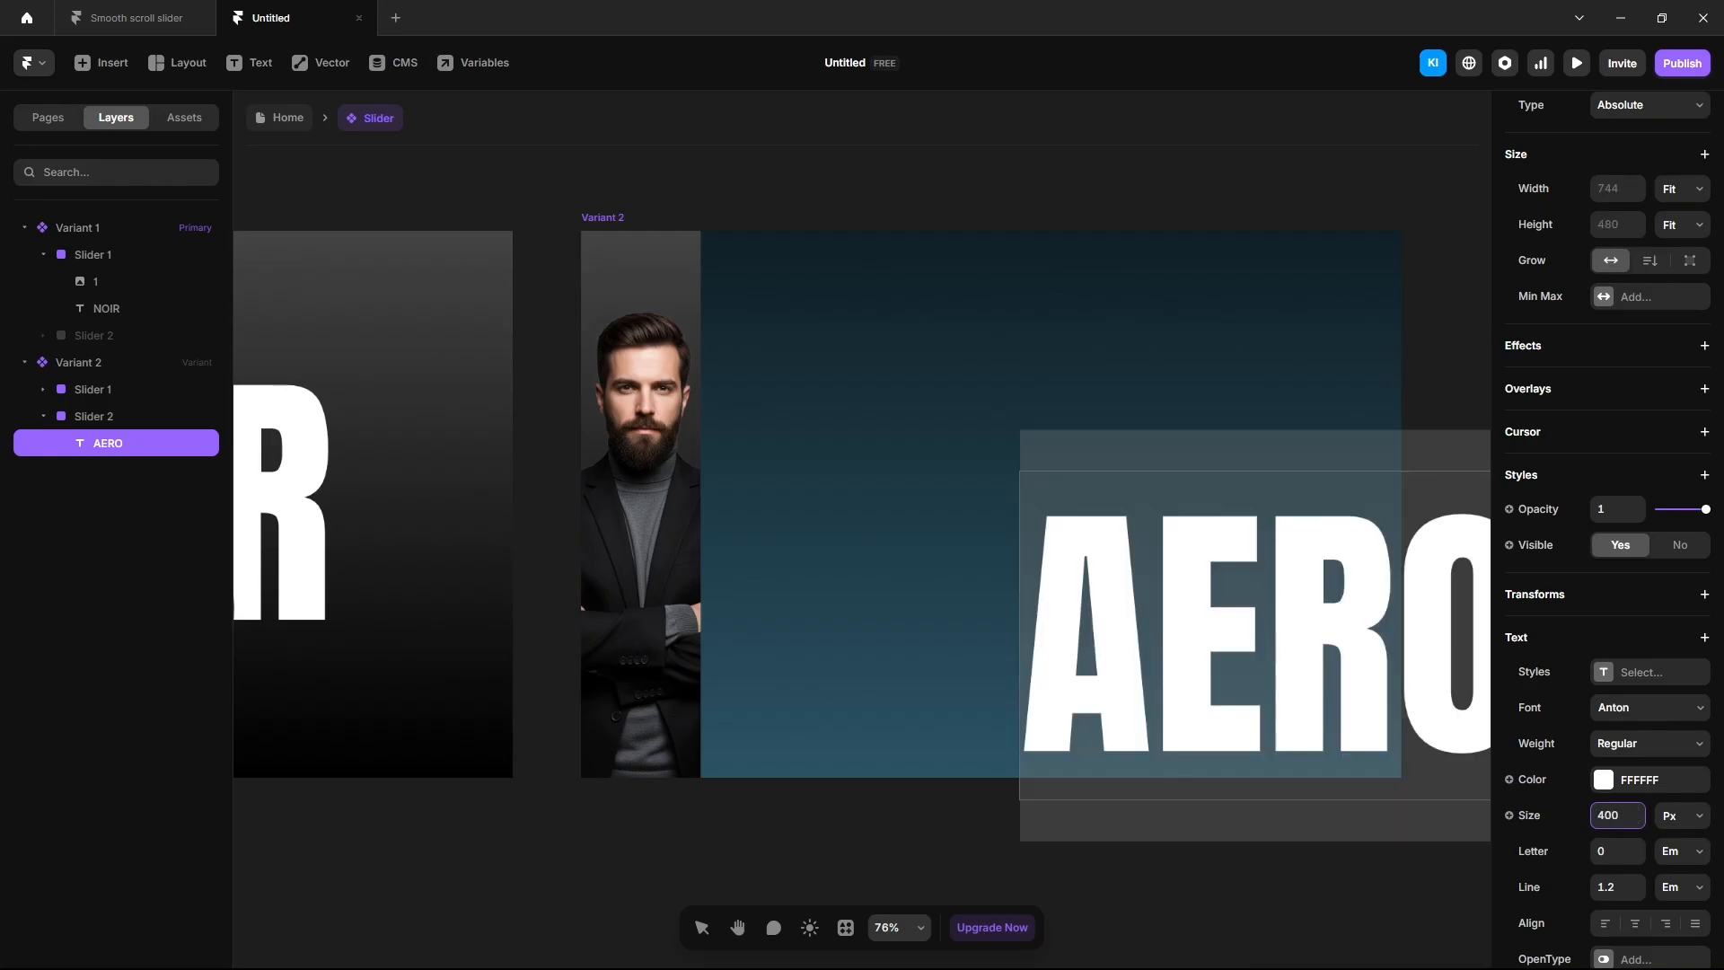
# Centre the AERO text horizontally and vertically within Slider 2.
pyautogui.click(587, 801)
pyautogui.click(1106, 634)
pyautogui.scroll(4, 1560, 377)
pyautogui.click(1539, 116)
pyautogui.click(1621, 120)
pyautogui.click(1217, 183)
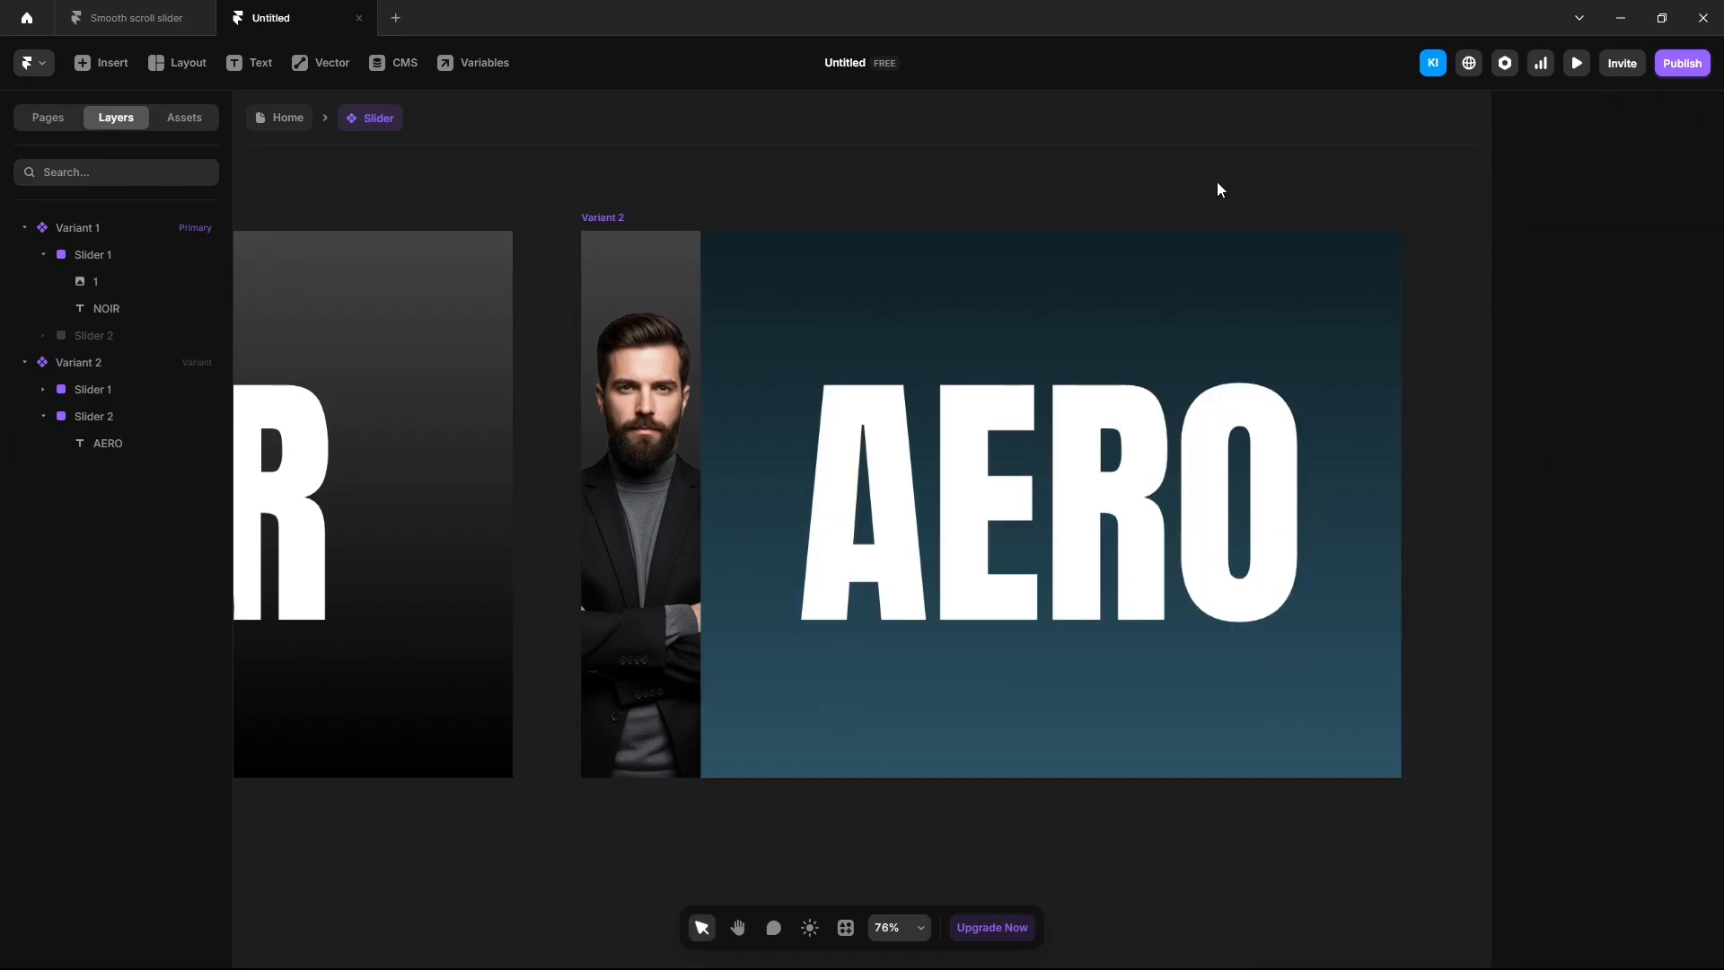
# Put the 2.png portrait inside Slider 2 at 550 wide, aligned to the bottom.
pyautogui.moveTo(1271, 180); pyautogui.dragTo(1007, 502)
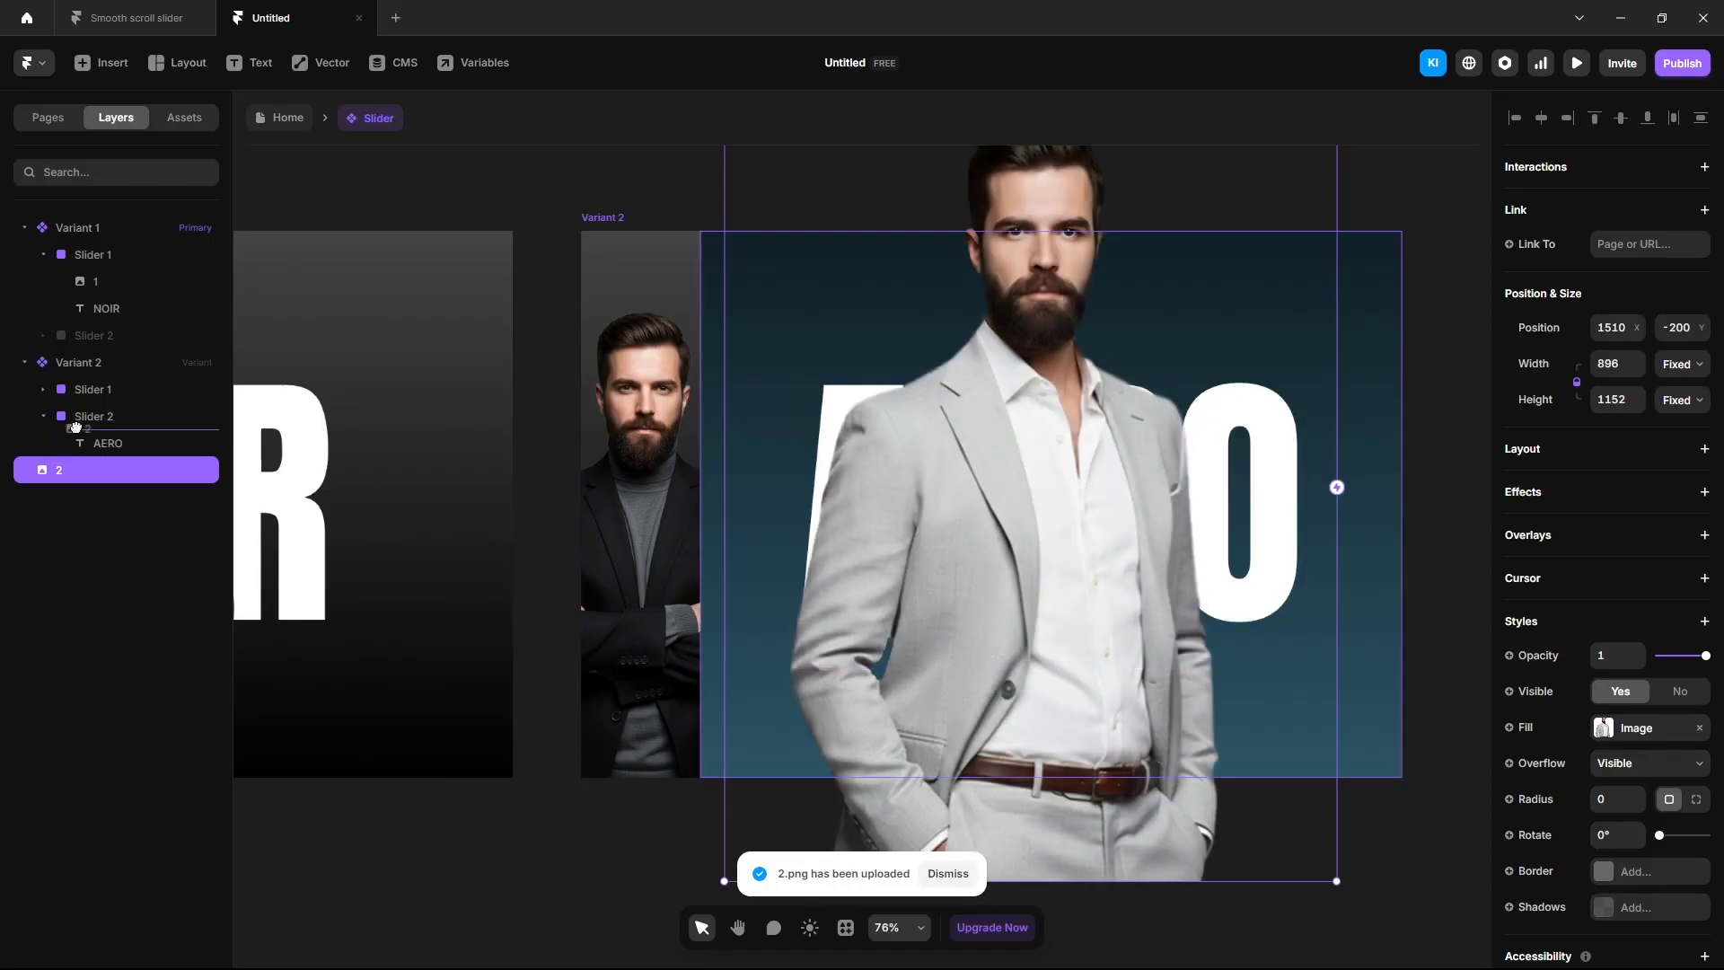
pyautogui.moveTo(89, 417); pyautogui.dragTo(90, 420)
pyautogui.click(1608, 546)
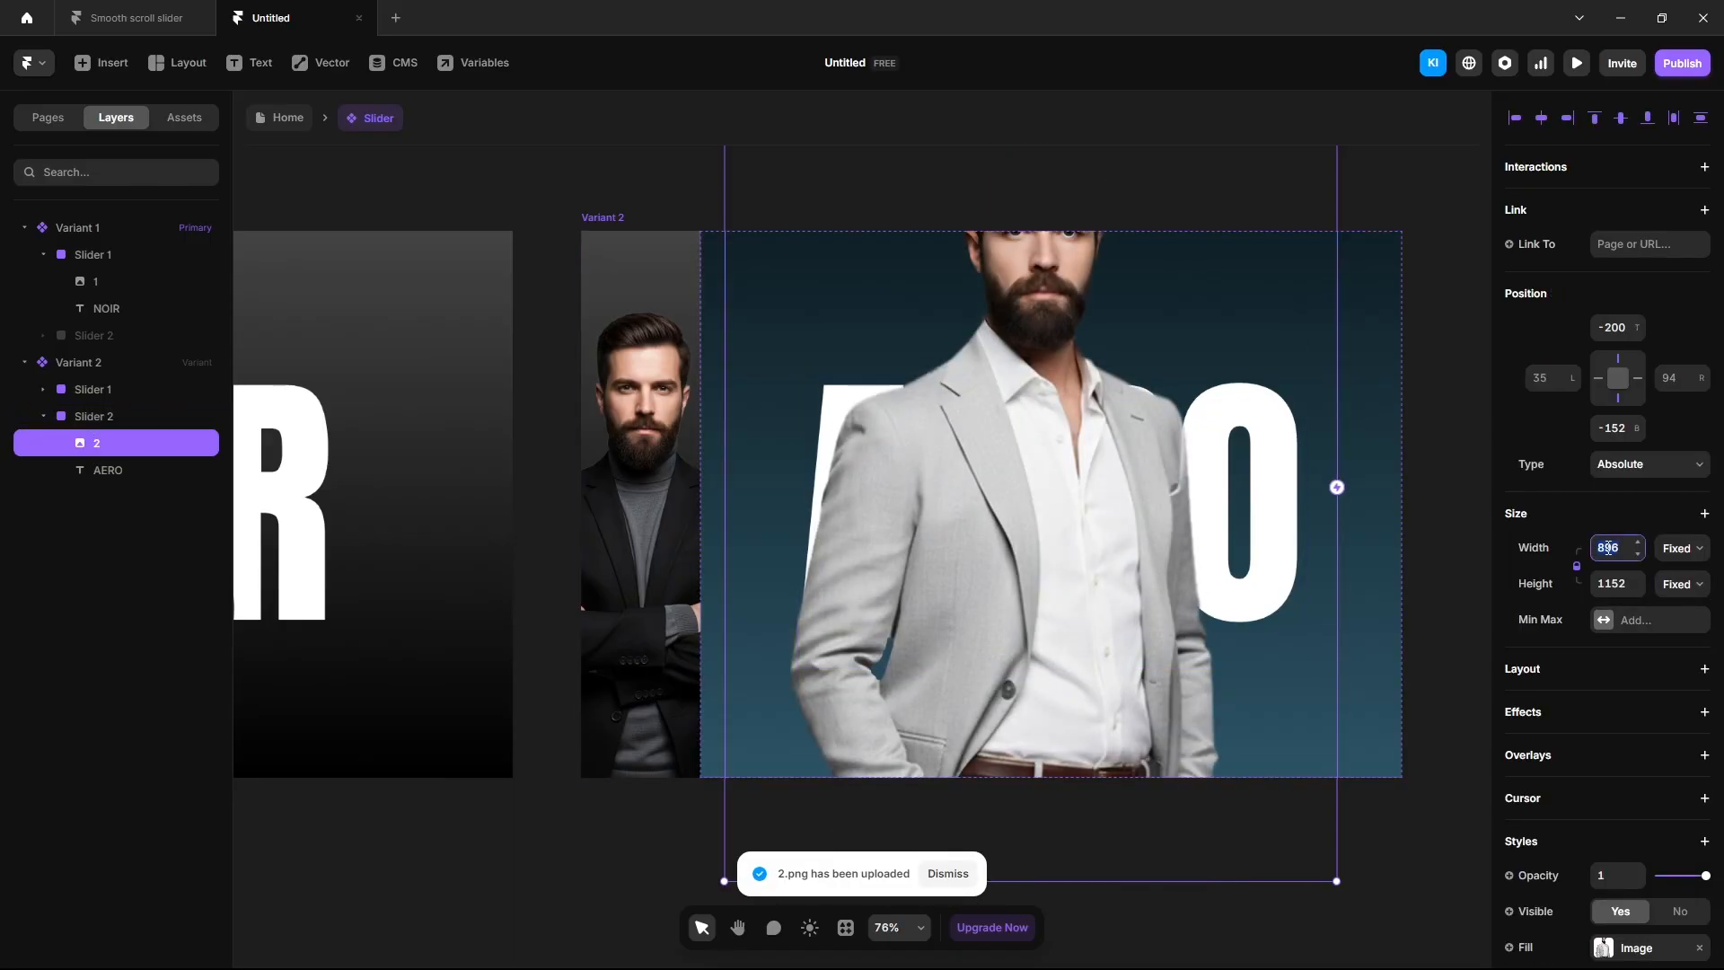
pyautogui.write('550')
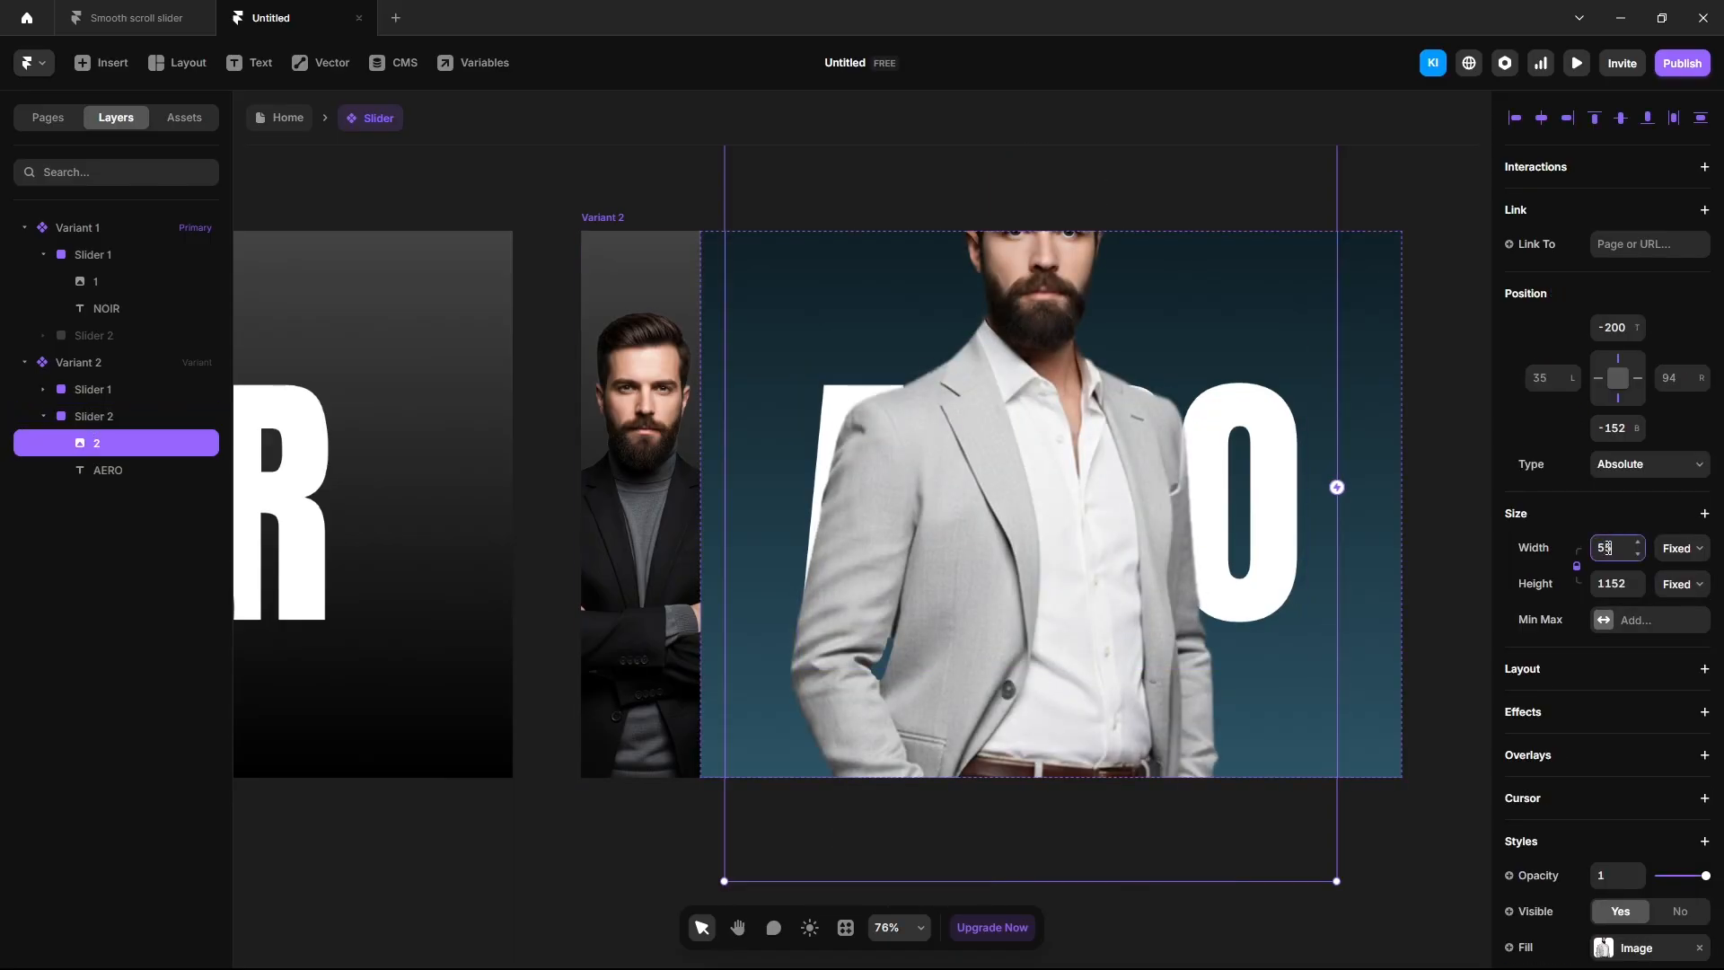
pyautogui.press('Return')
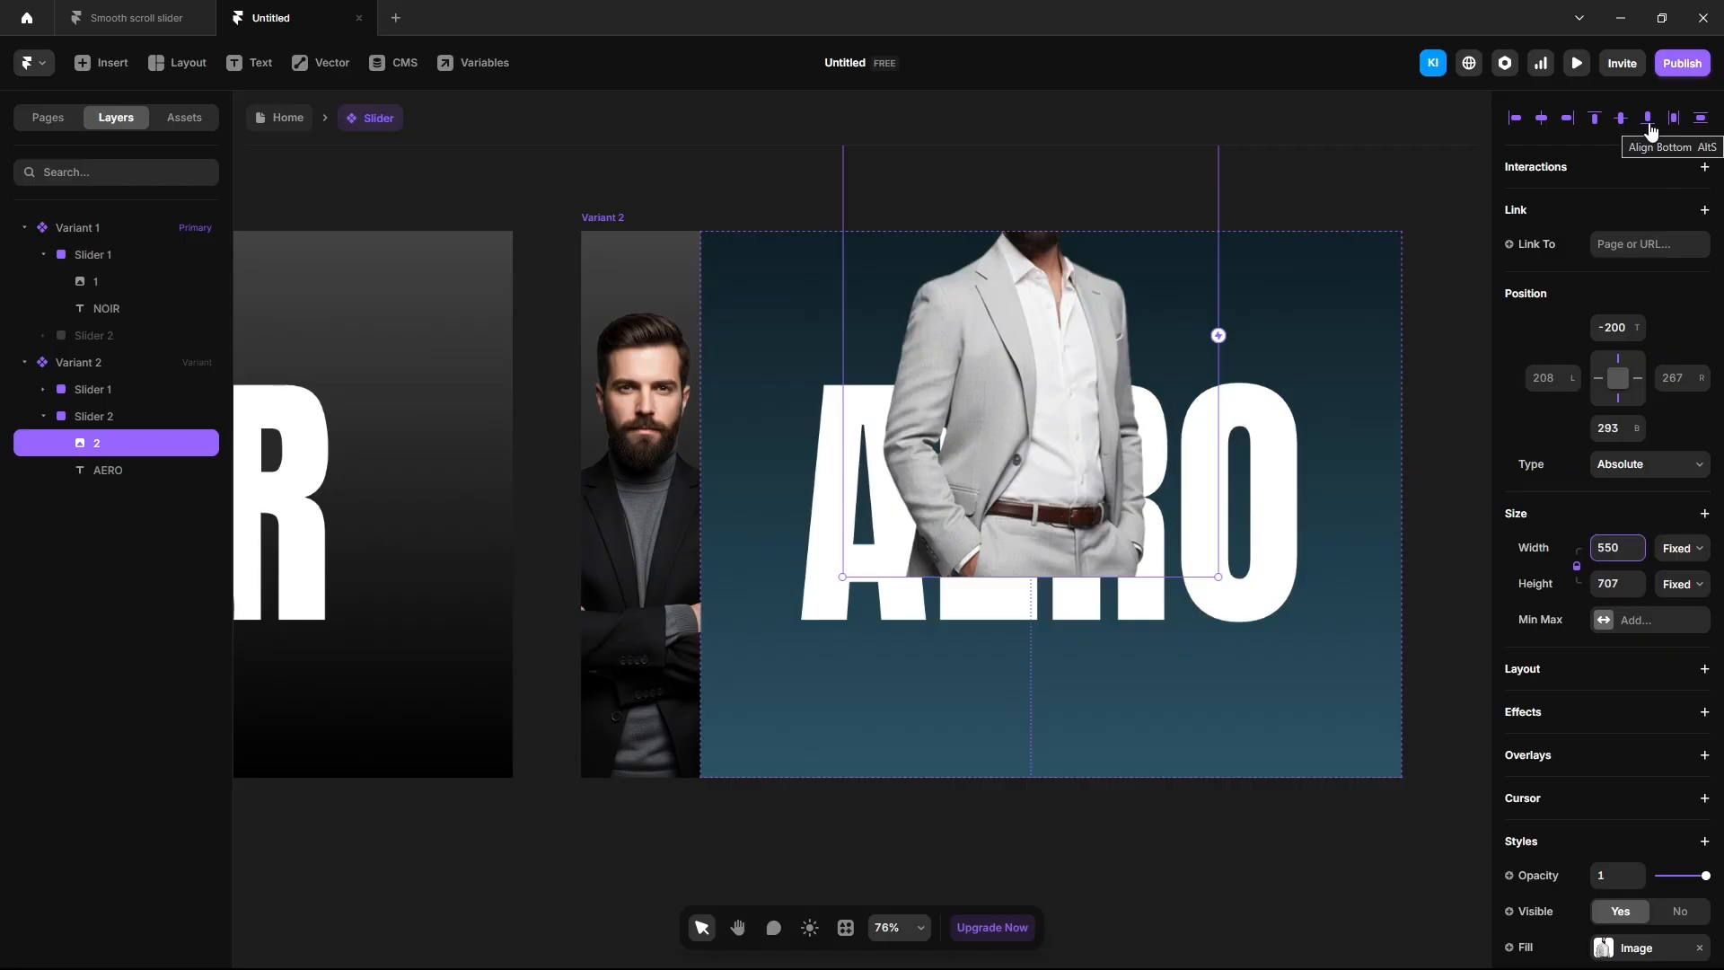
pyautogui.click(1647, 118)
pyautogui.click(1014, 831)
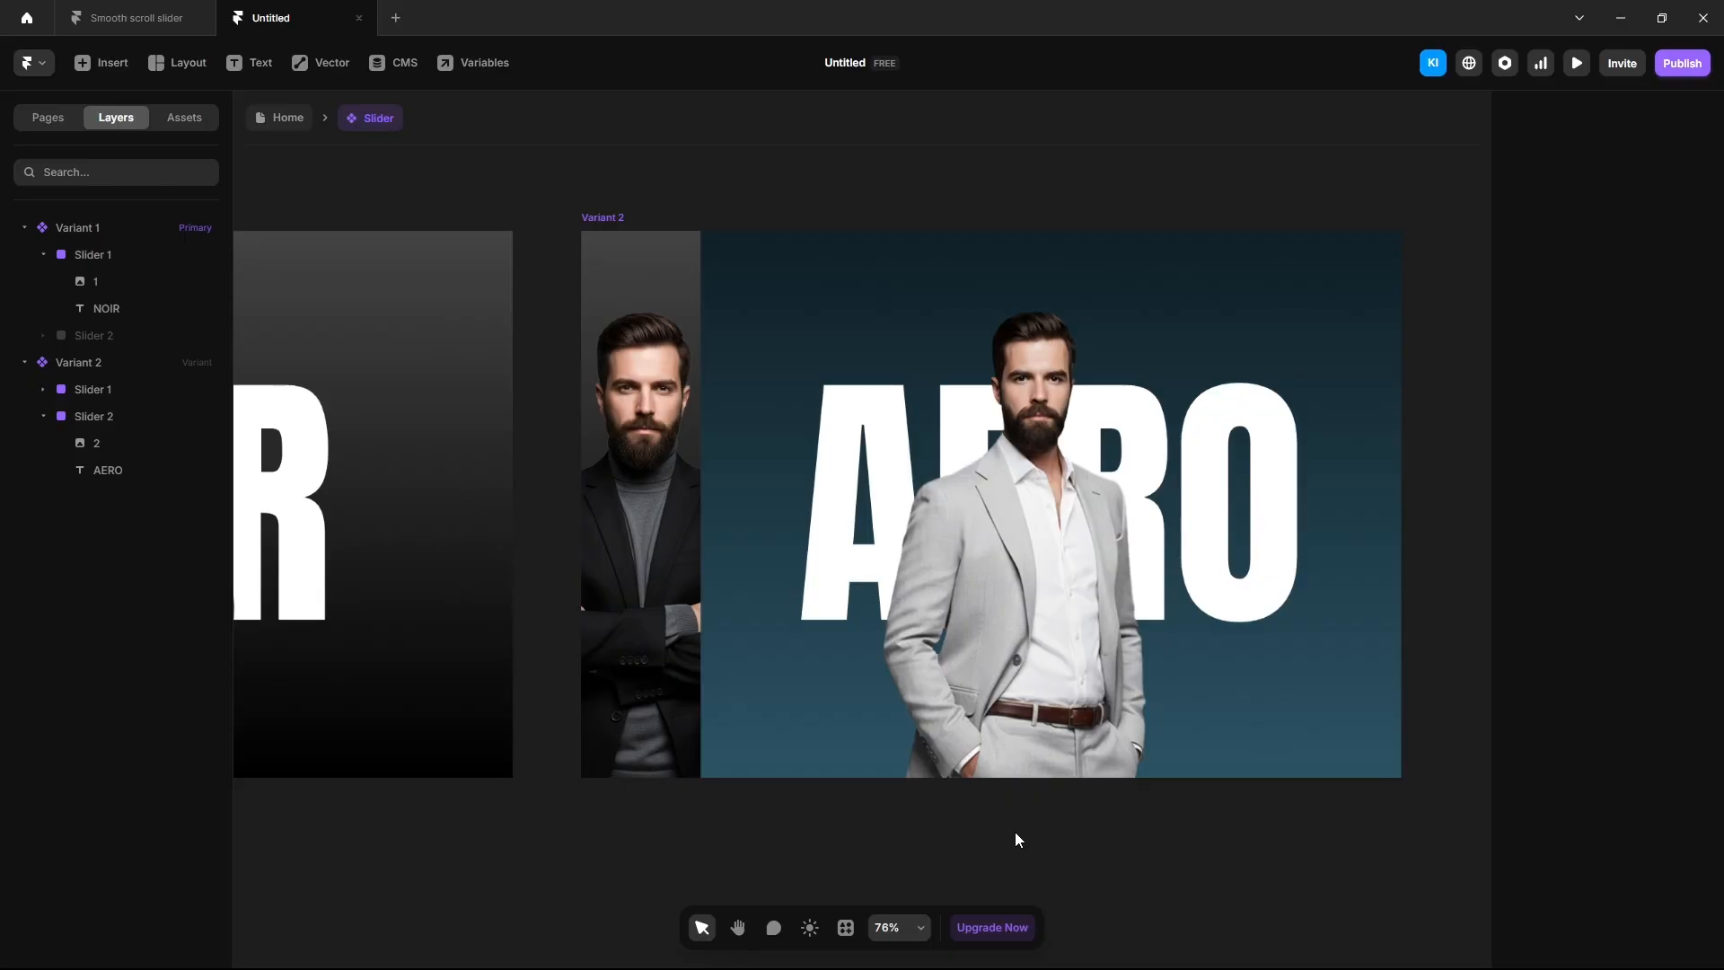
# Add Variant 3 as a copy of Variant 2.
pyautogui.scroll(-5, 1014, 832)
pyautogui.moveTo(1014, 832); pyautogui.dragTo(646, 816)
pyautogui.click(539, 583)
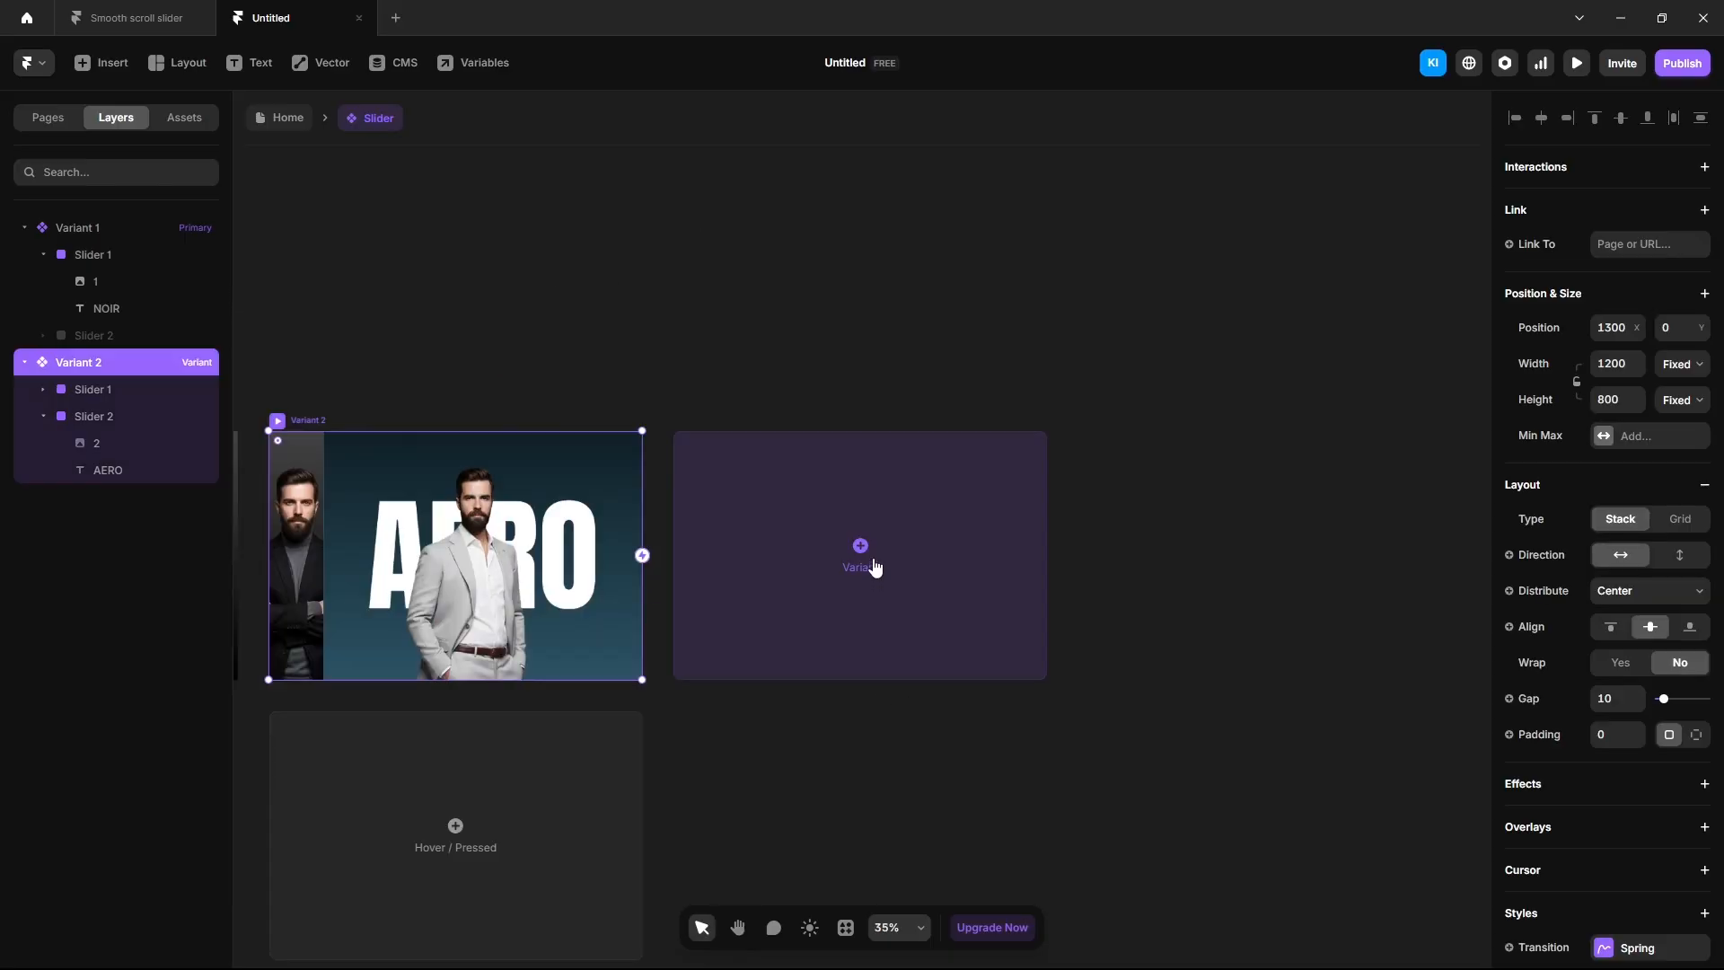
pyautogui.click(862, 570)
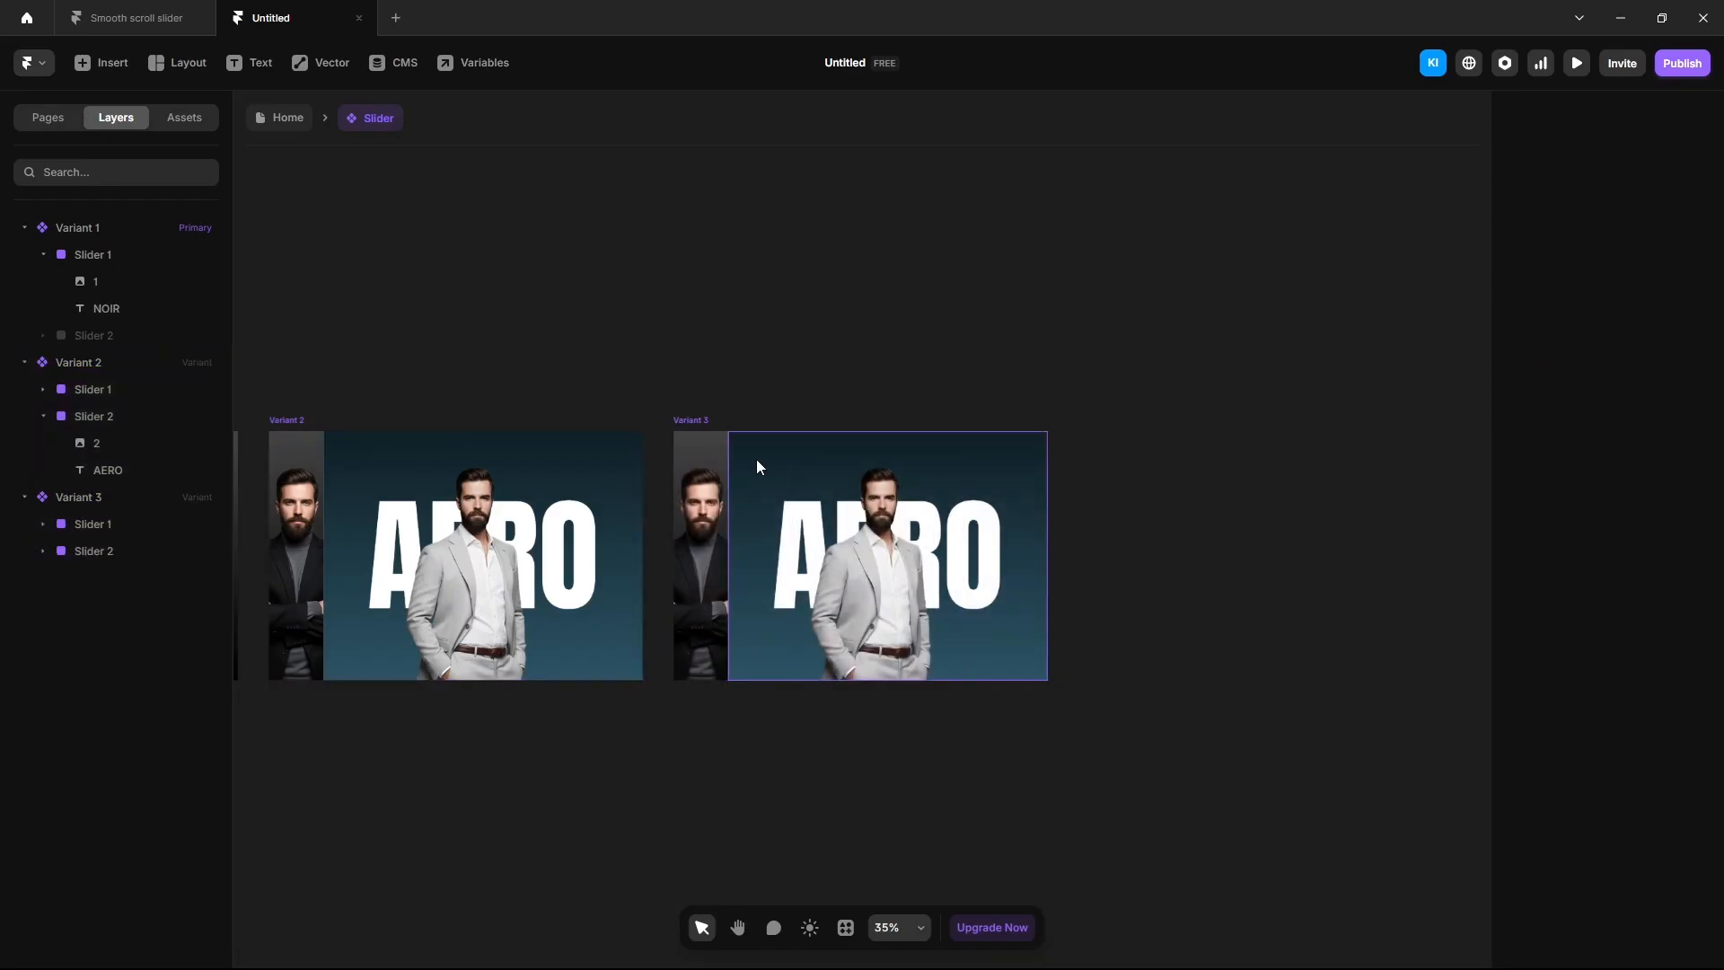
# Narrow Slider 2 to 175 wide at left offset 175 with overflow clipped.
pyautogui.click(757, 462)
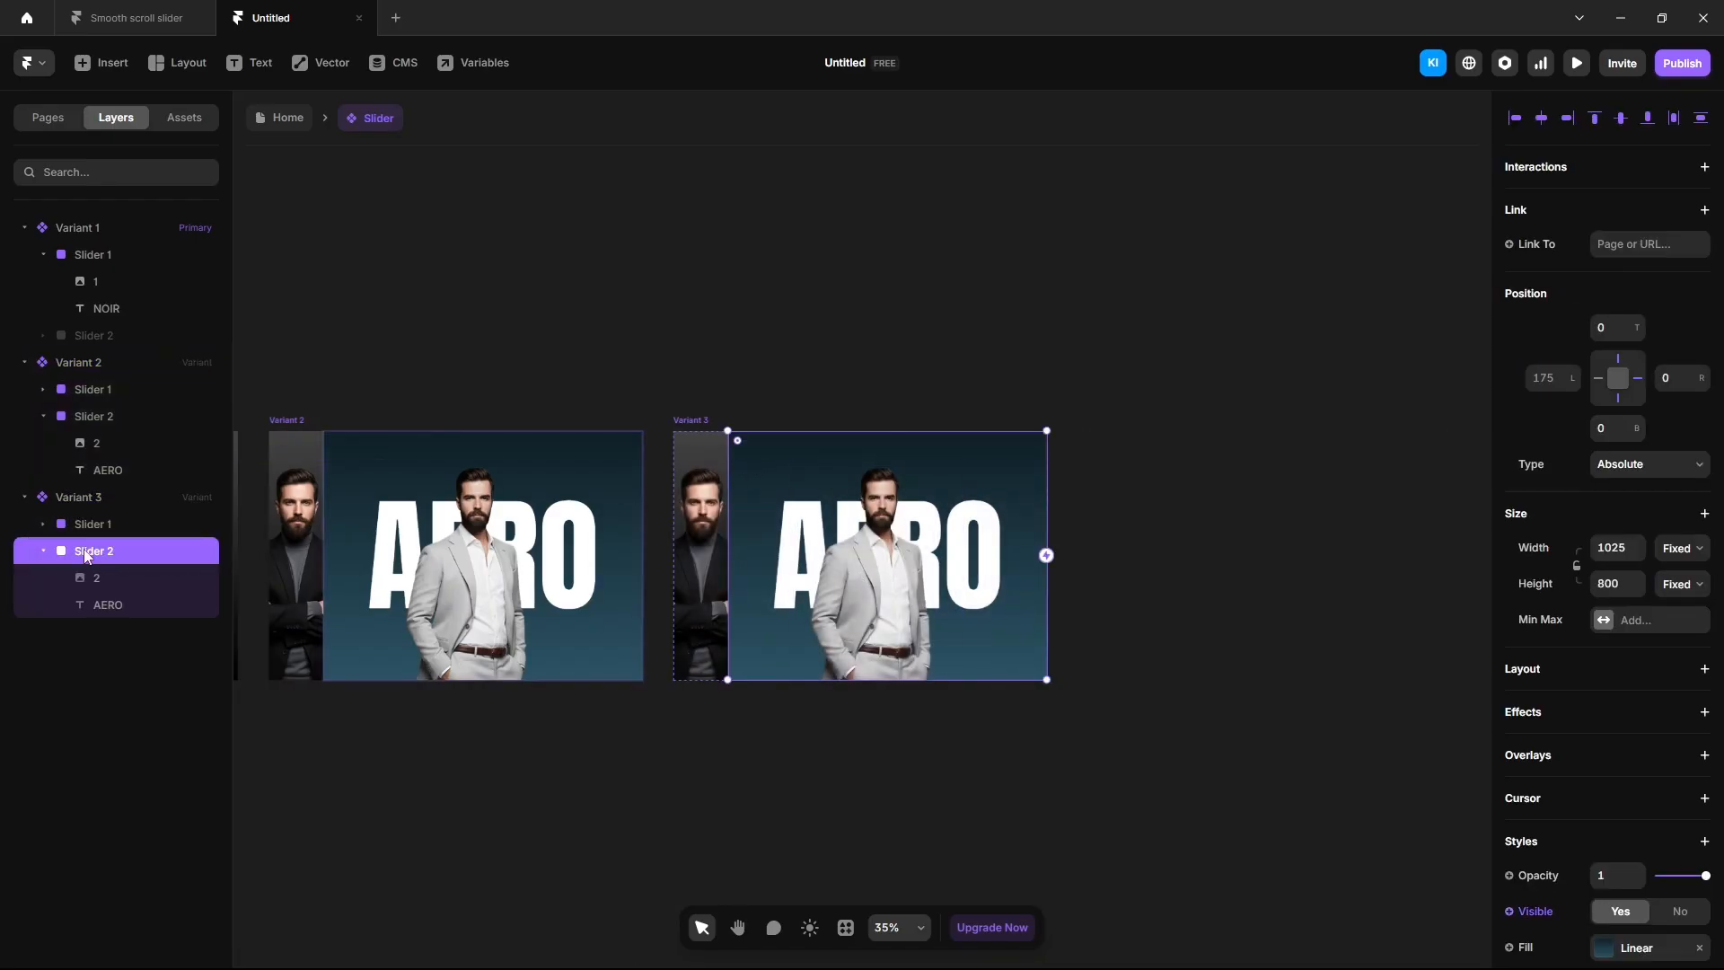
pyautogui.click(1610, 549)
pyautogui.write('175')
pyautogui.press('Return')
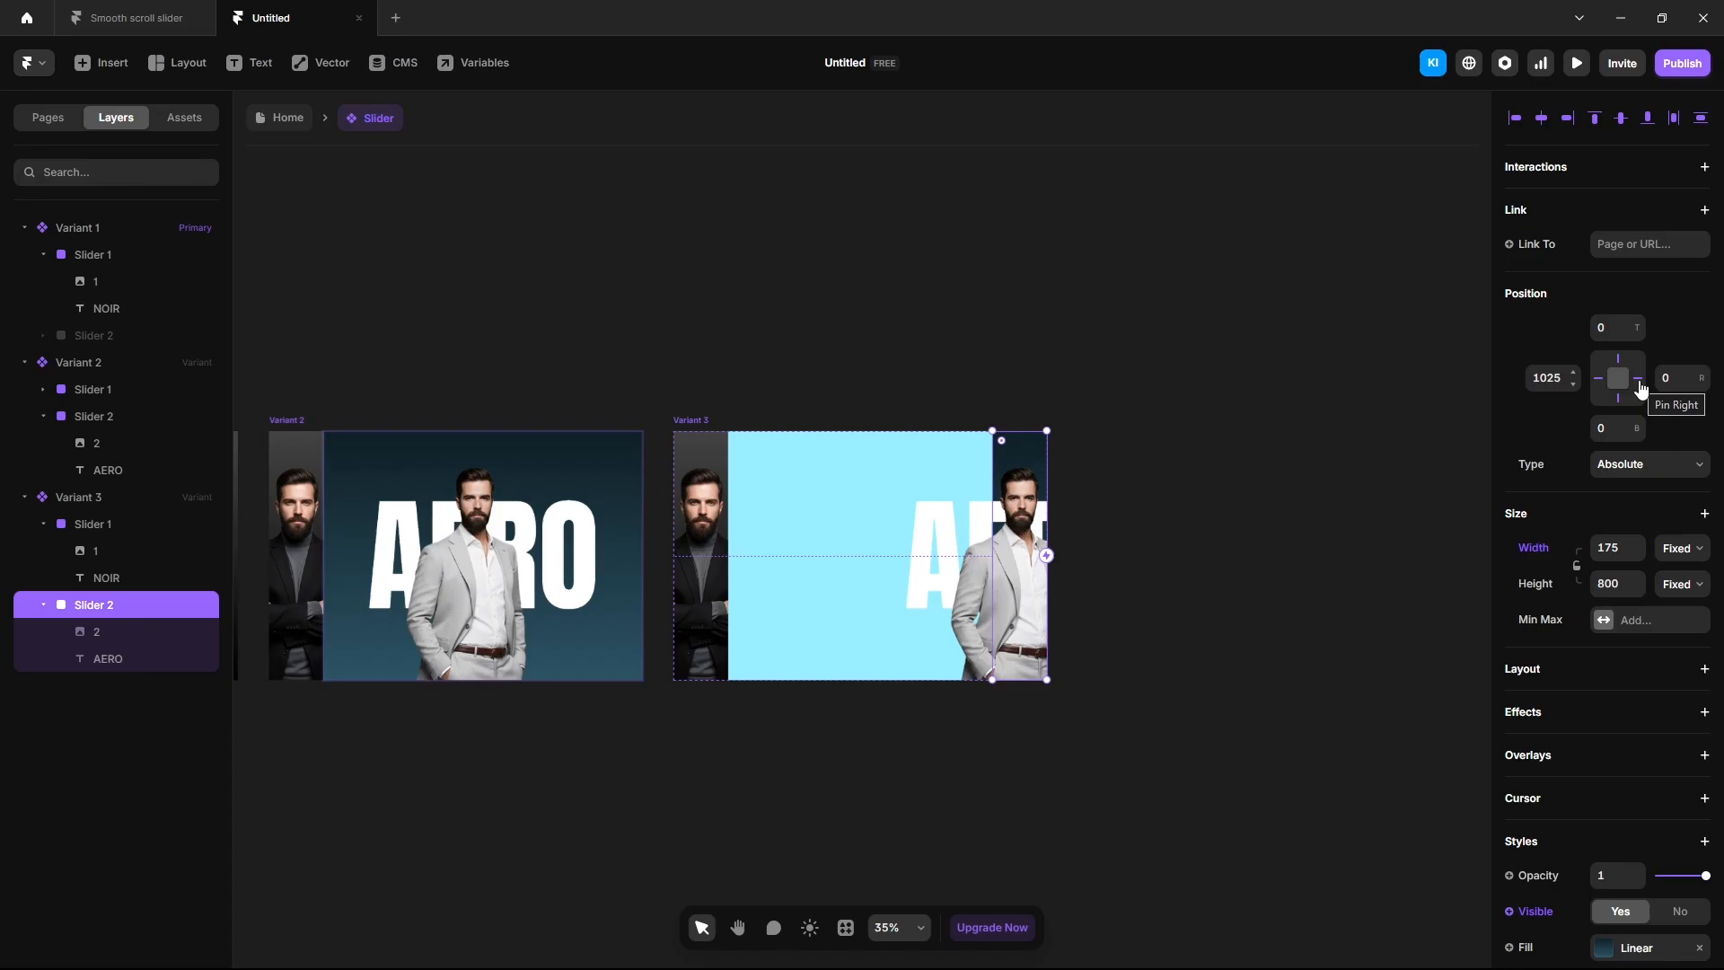
pyautogui.click(1640, 383)
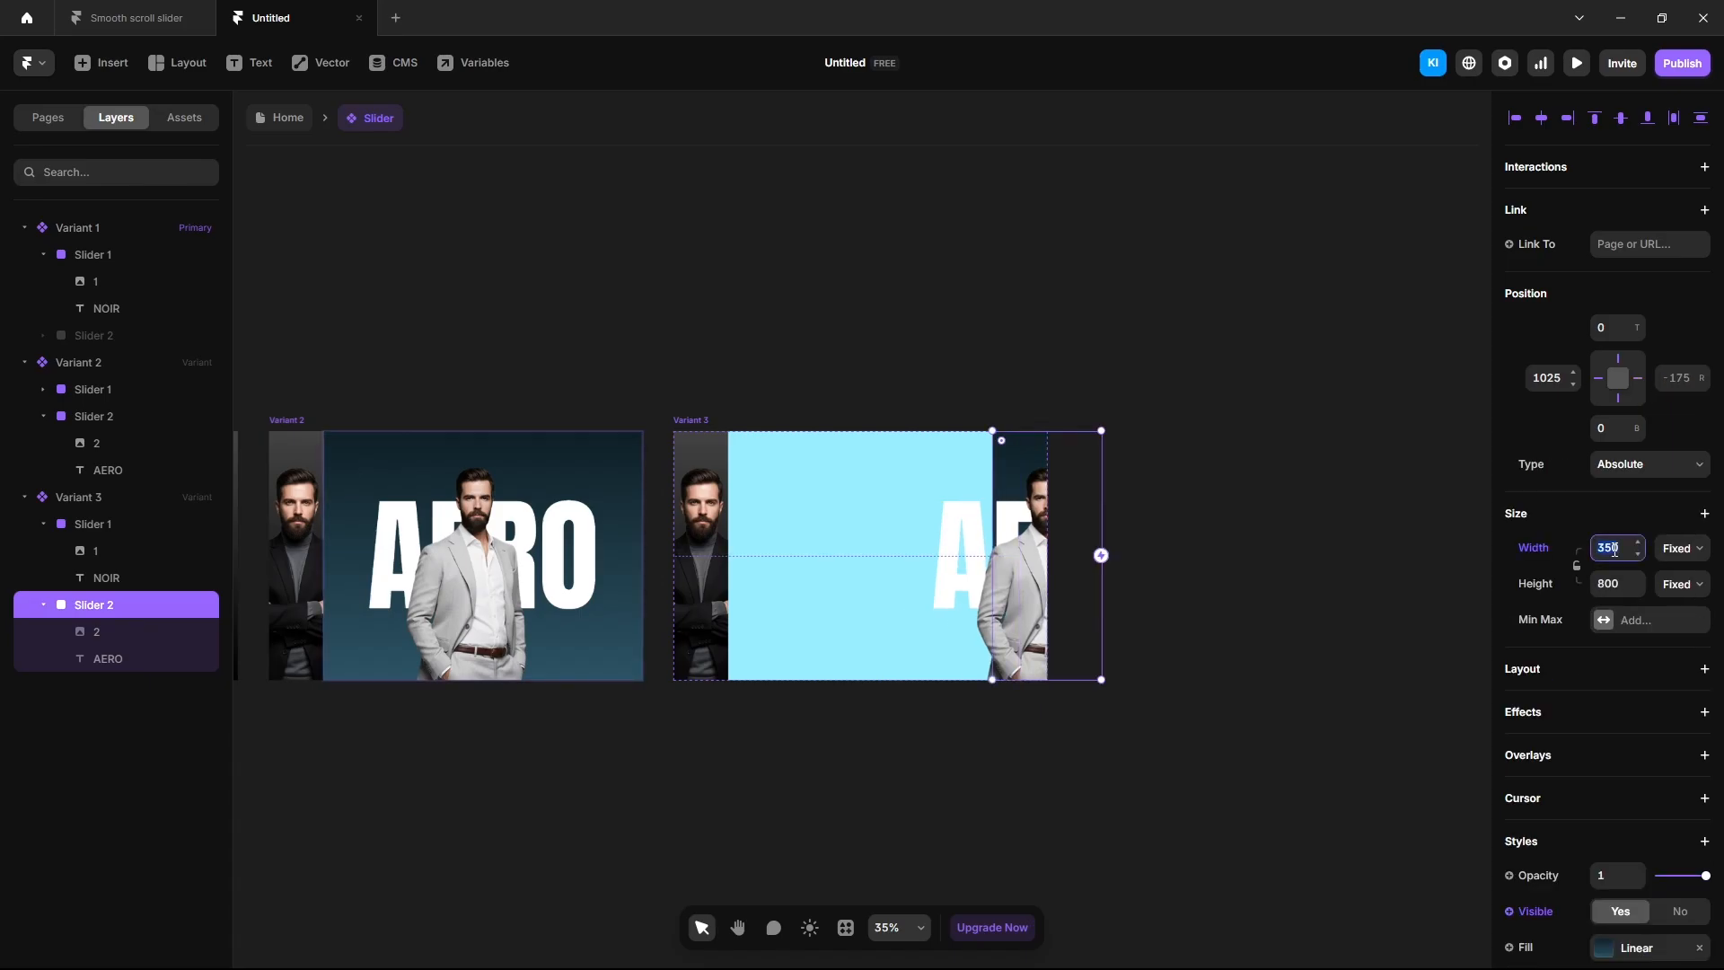
pyautogui.press('Return')
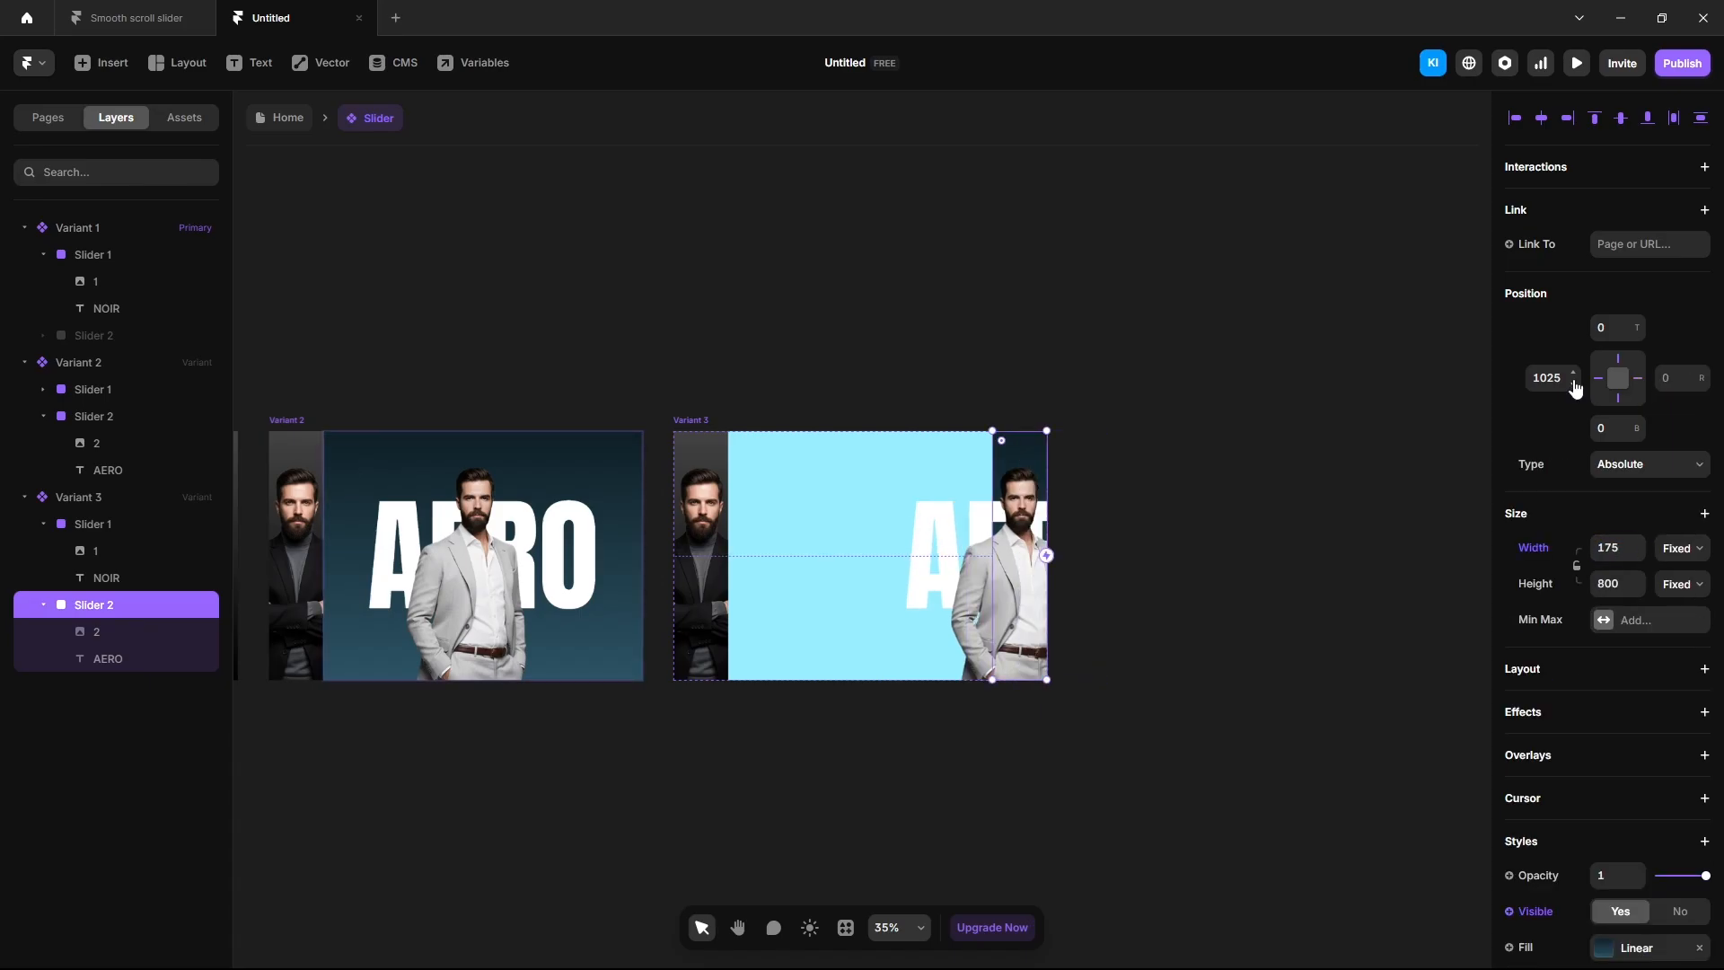
pyautogui.moveTo(1571, 386); pyautogui.dragTo(1556, 432)
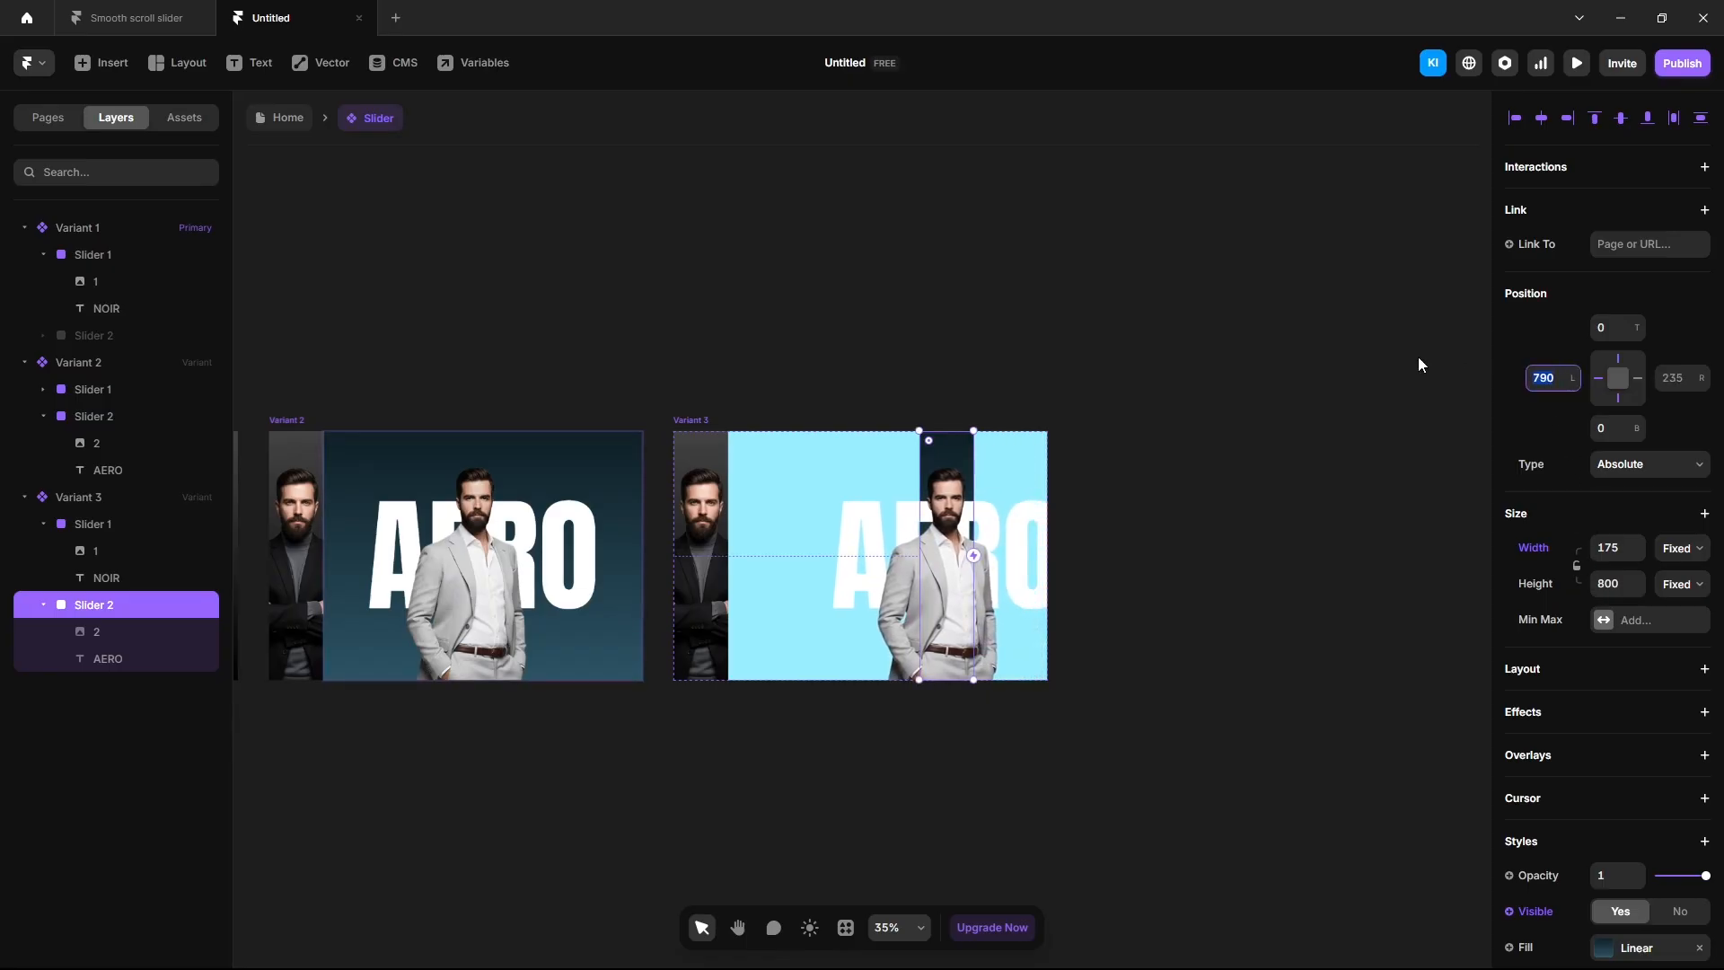
pyautogui.write('175')
pyautogui.press('Return')
pyautogui.scroll(-4, 1566, 732)
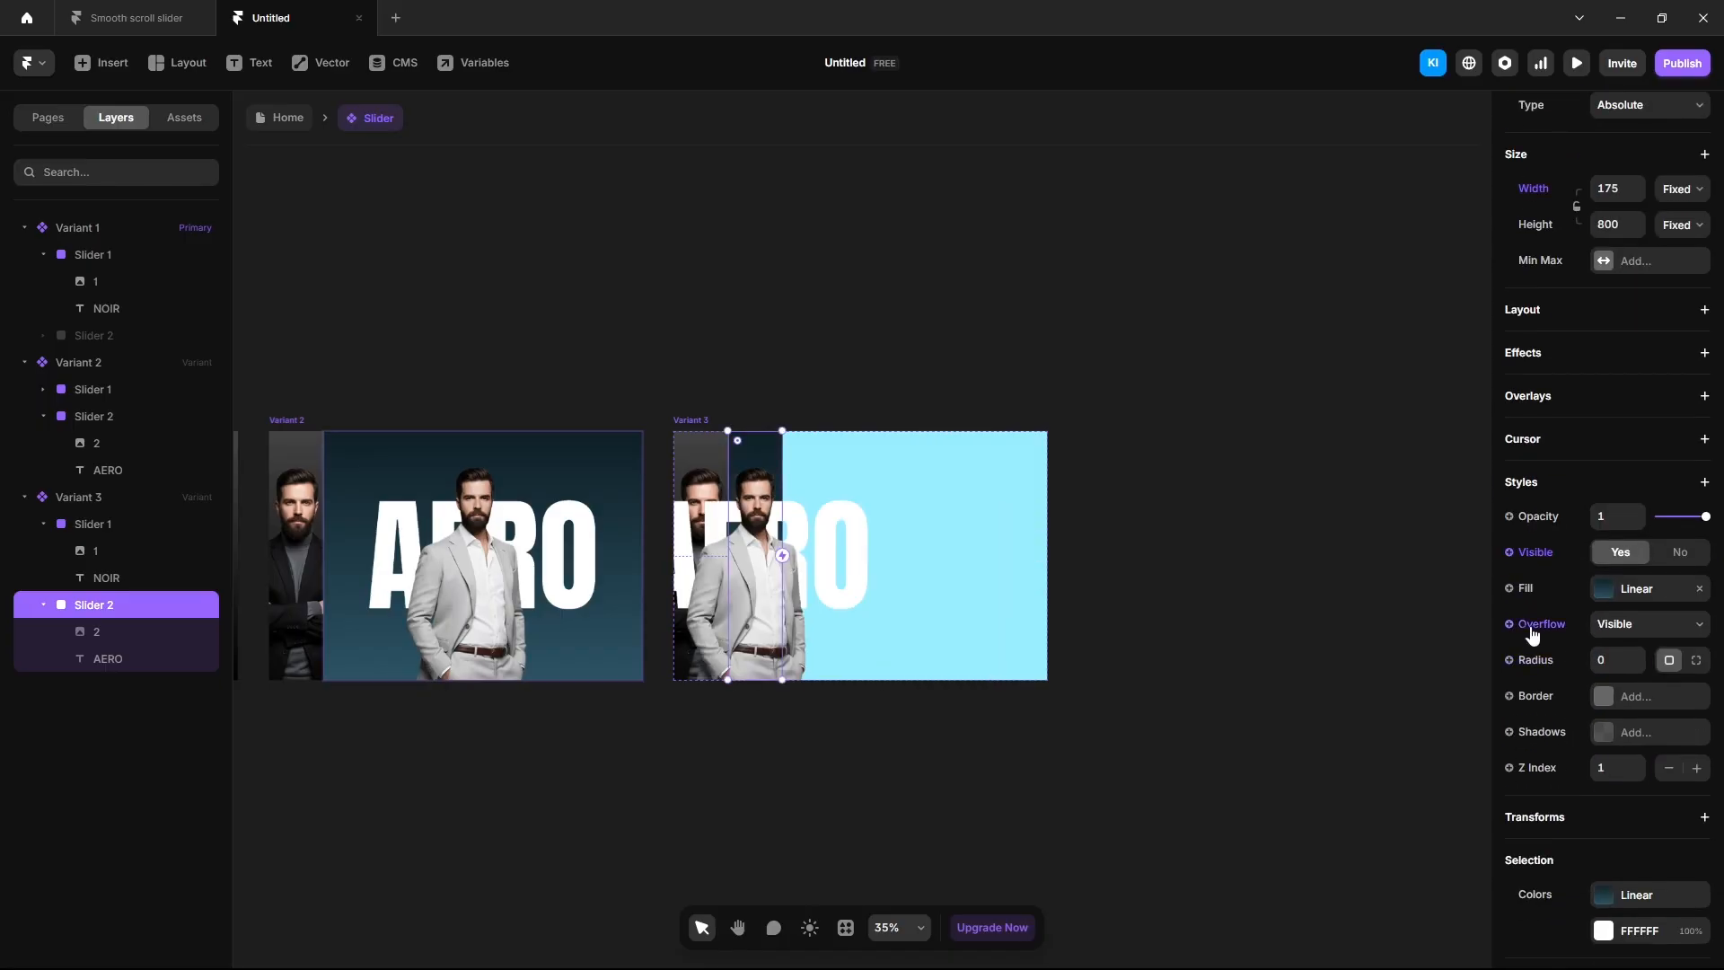
pyautogui.click(1616, 631)
pyautogui.click(1620, 664)
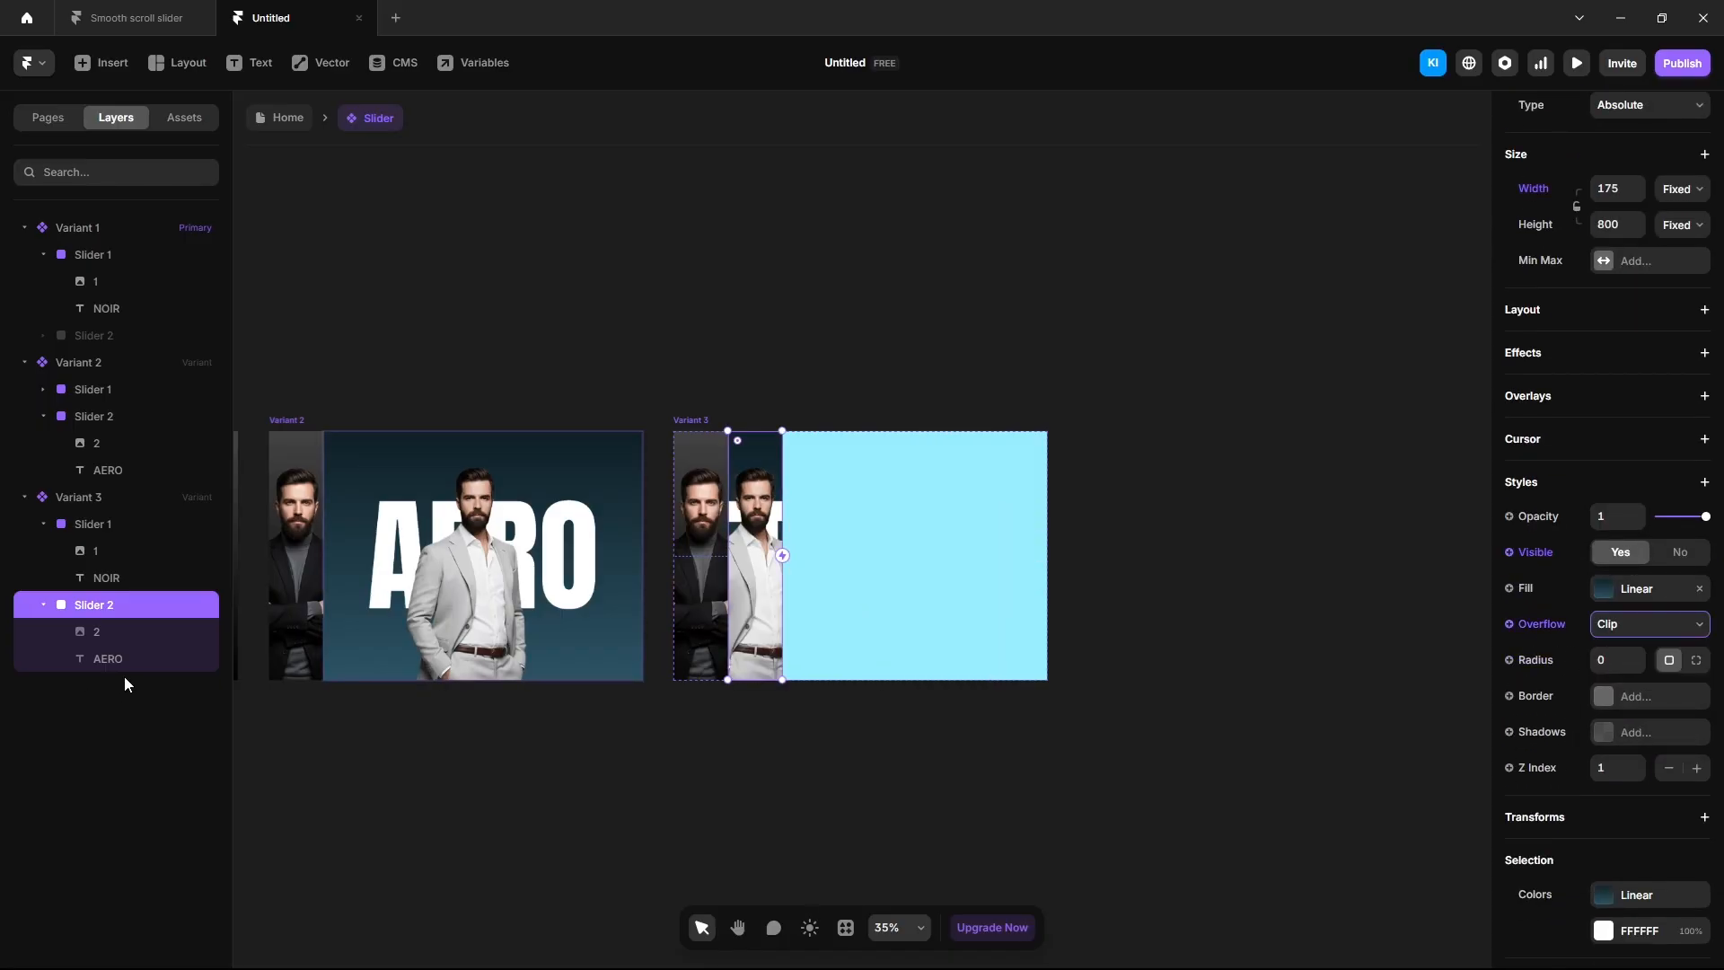
# Hide the AERO text in Variant 3 by setting its opacity to 0.
pyautogui.click(121, 661)
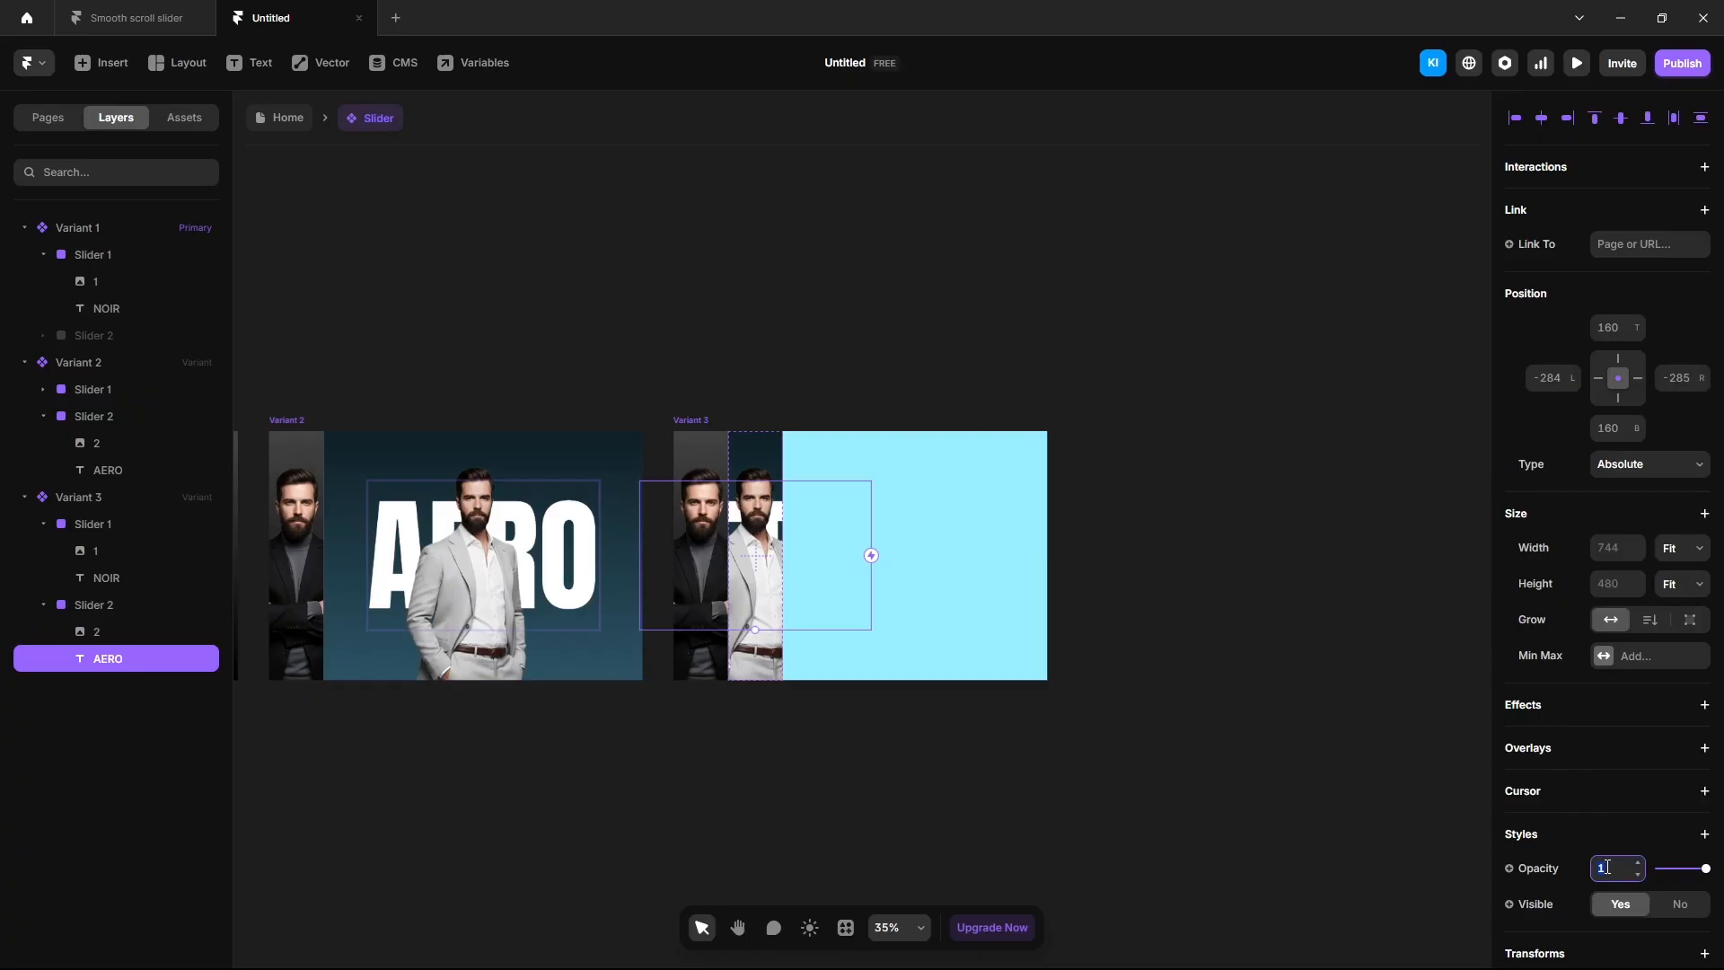
pyautogui.write('0')
pyautogui.press('Return')
# Draw a new frame inside Variant 3.
pyautogui.scroll(3, 992, 746)
pyautogui.press('f')
pyautogui.moveTo(683, 278)
pyautogui.mouseDown()
pyautogui.moveTo(977, 596)
pyautogui.moveTo(925, 593)
pyautogui.mouseUp()
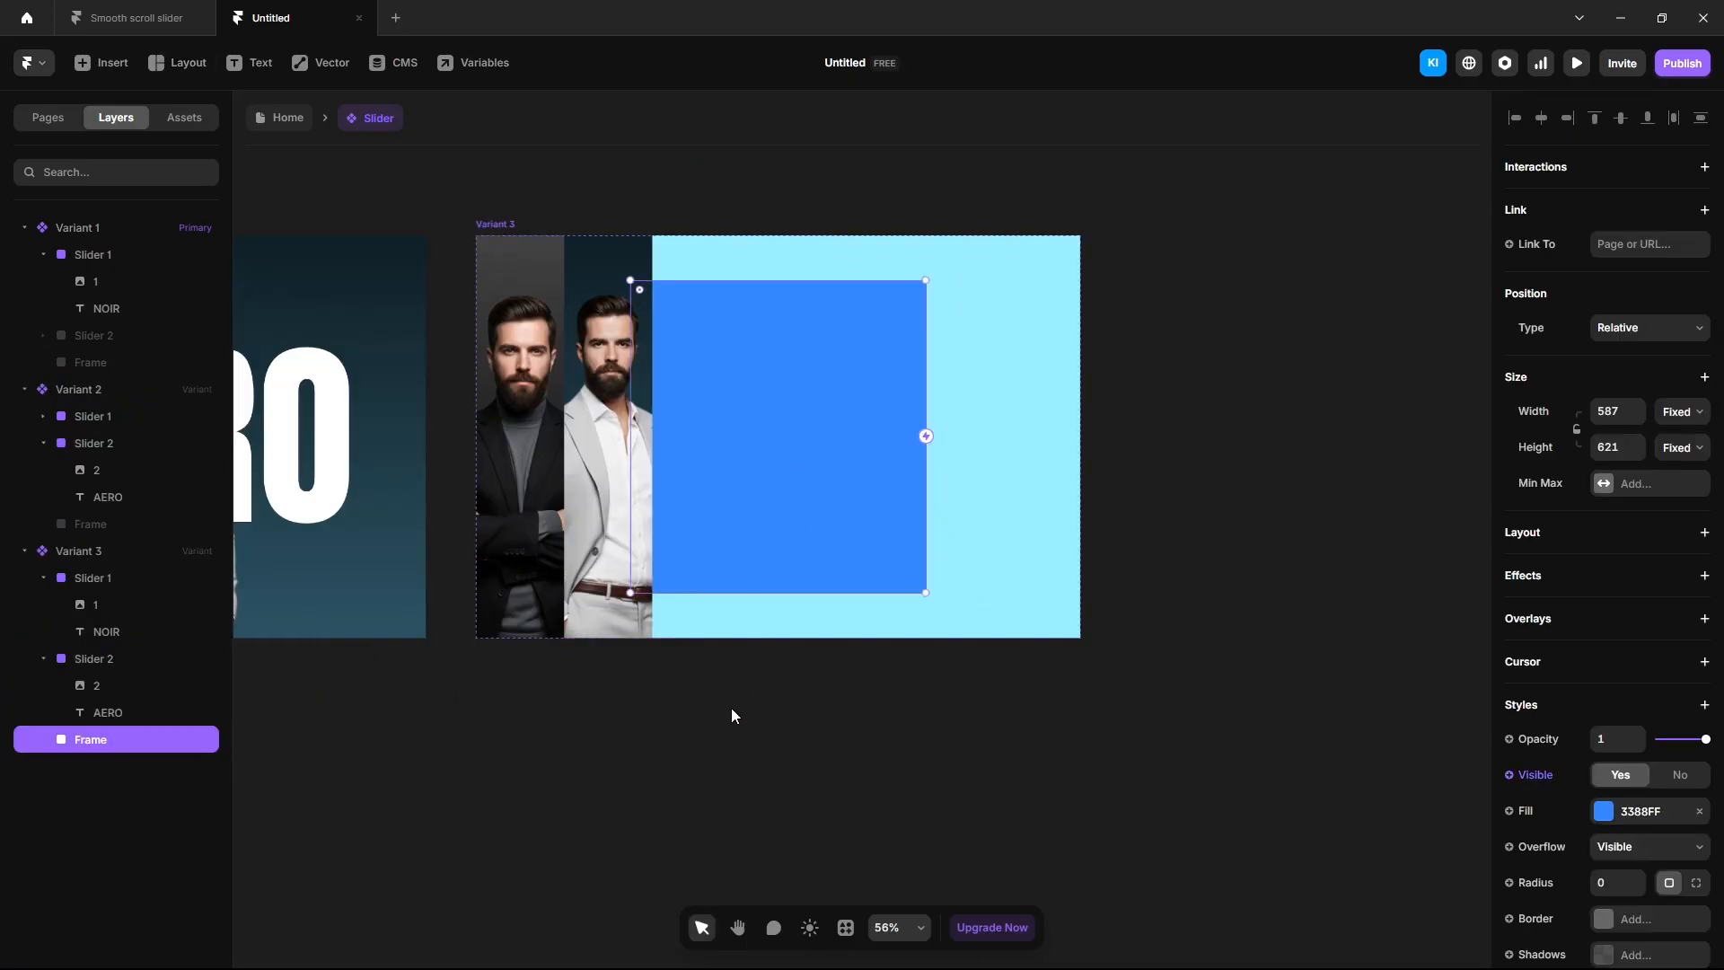
# Make the new frame 850×800, absolutely positioned and aligned to Variant 3's right edge.
pyautogui.click(1606, 414)
pyautogui.write('850')
pyautogui.click(1614, 448)
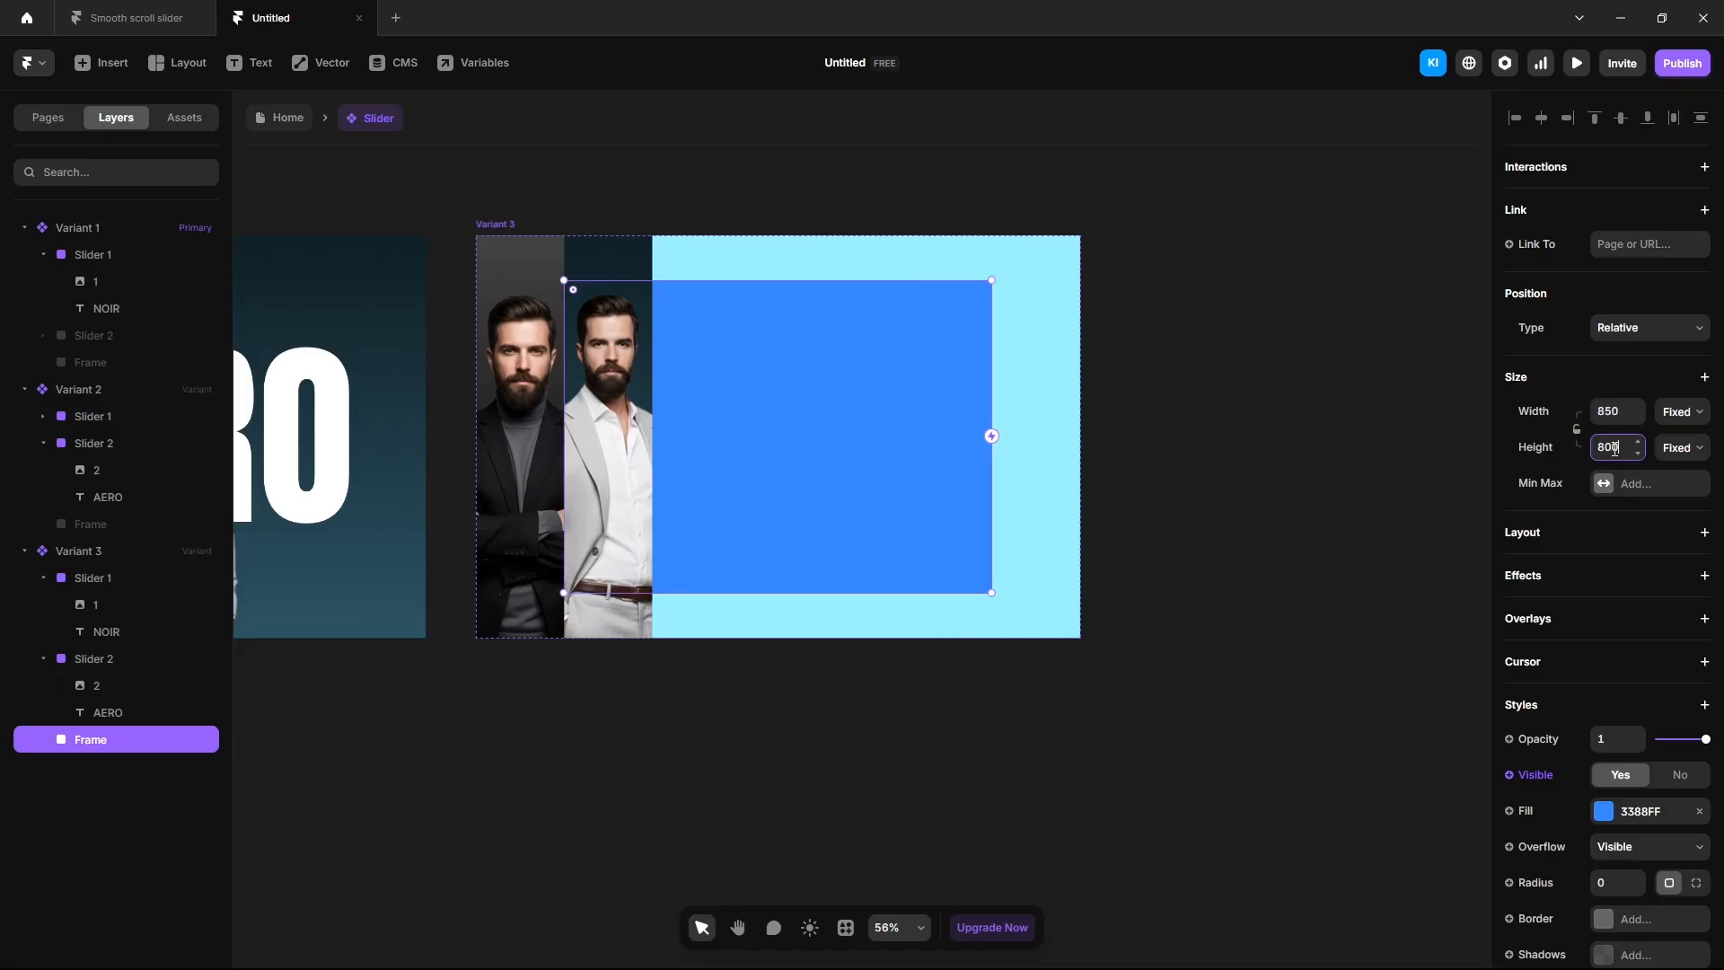
pyautogui.write('800')
pyautogui.press('Return')
pyautogui.click(1650, 327)
pyautogui.click(1629, 352)
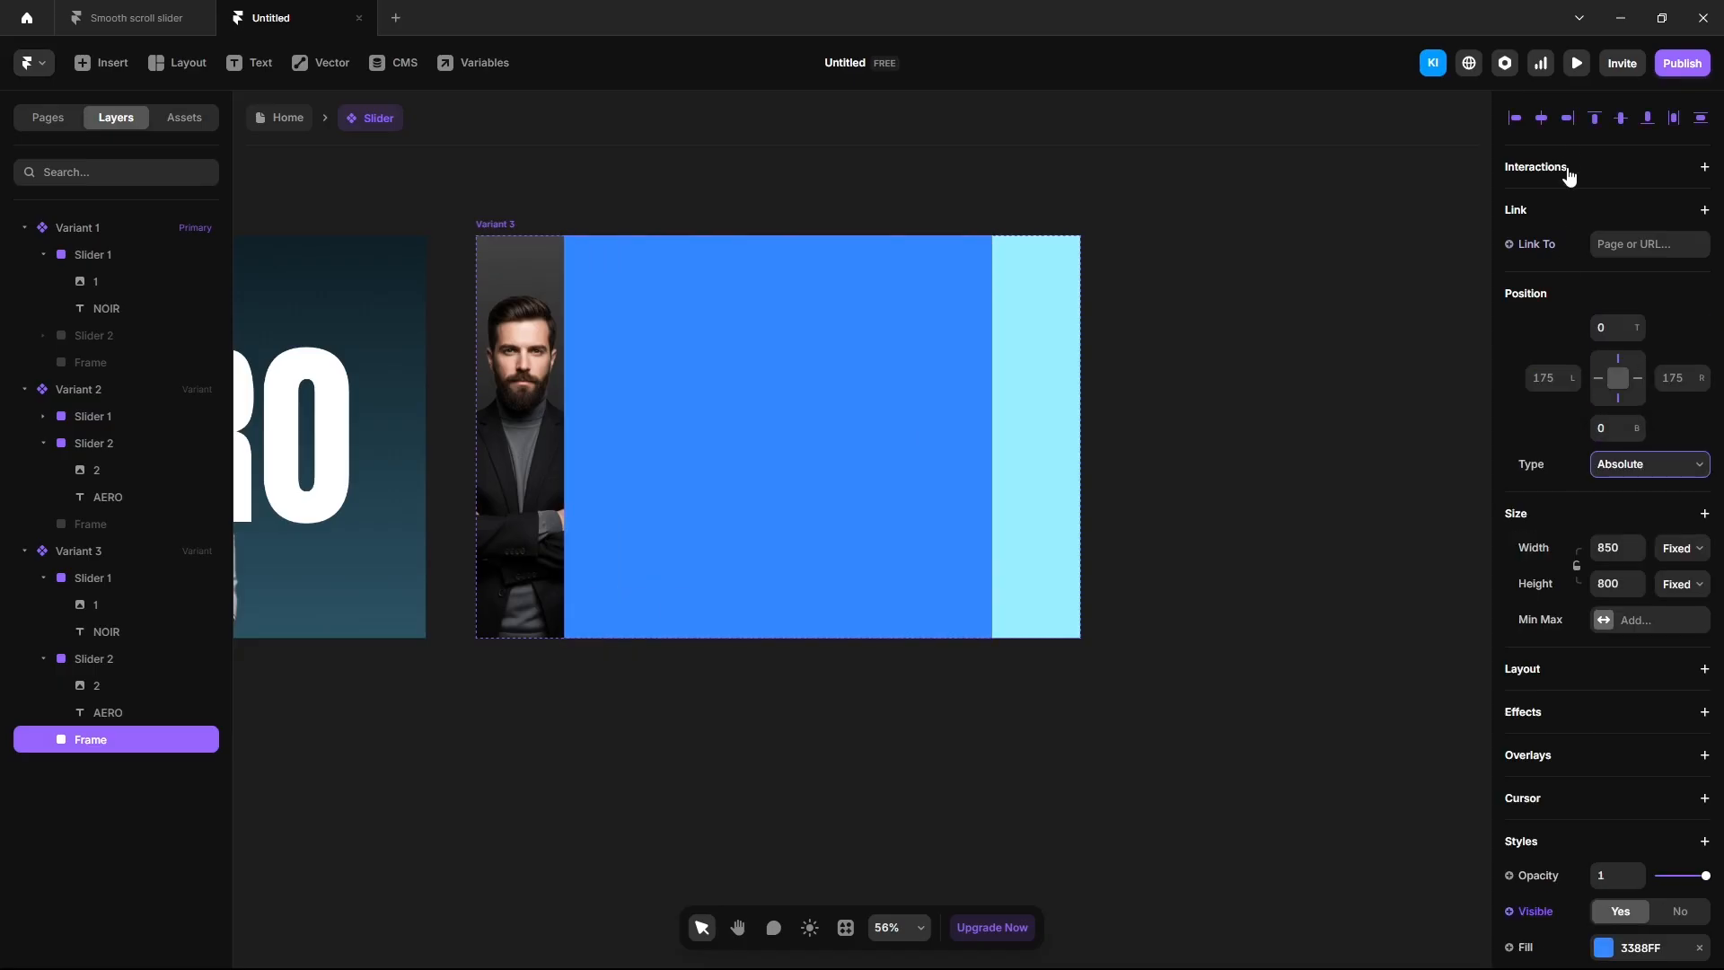
pyautogui.click(1567, 117)
# Fill the frame with a linear gradient from 000000 to 004d1a.
pyautogui.click(1604, 947)
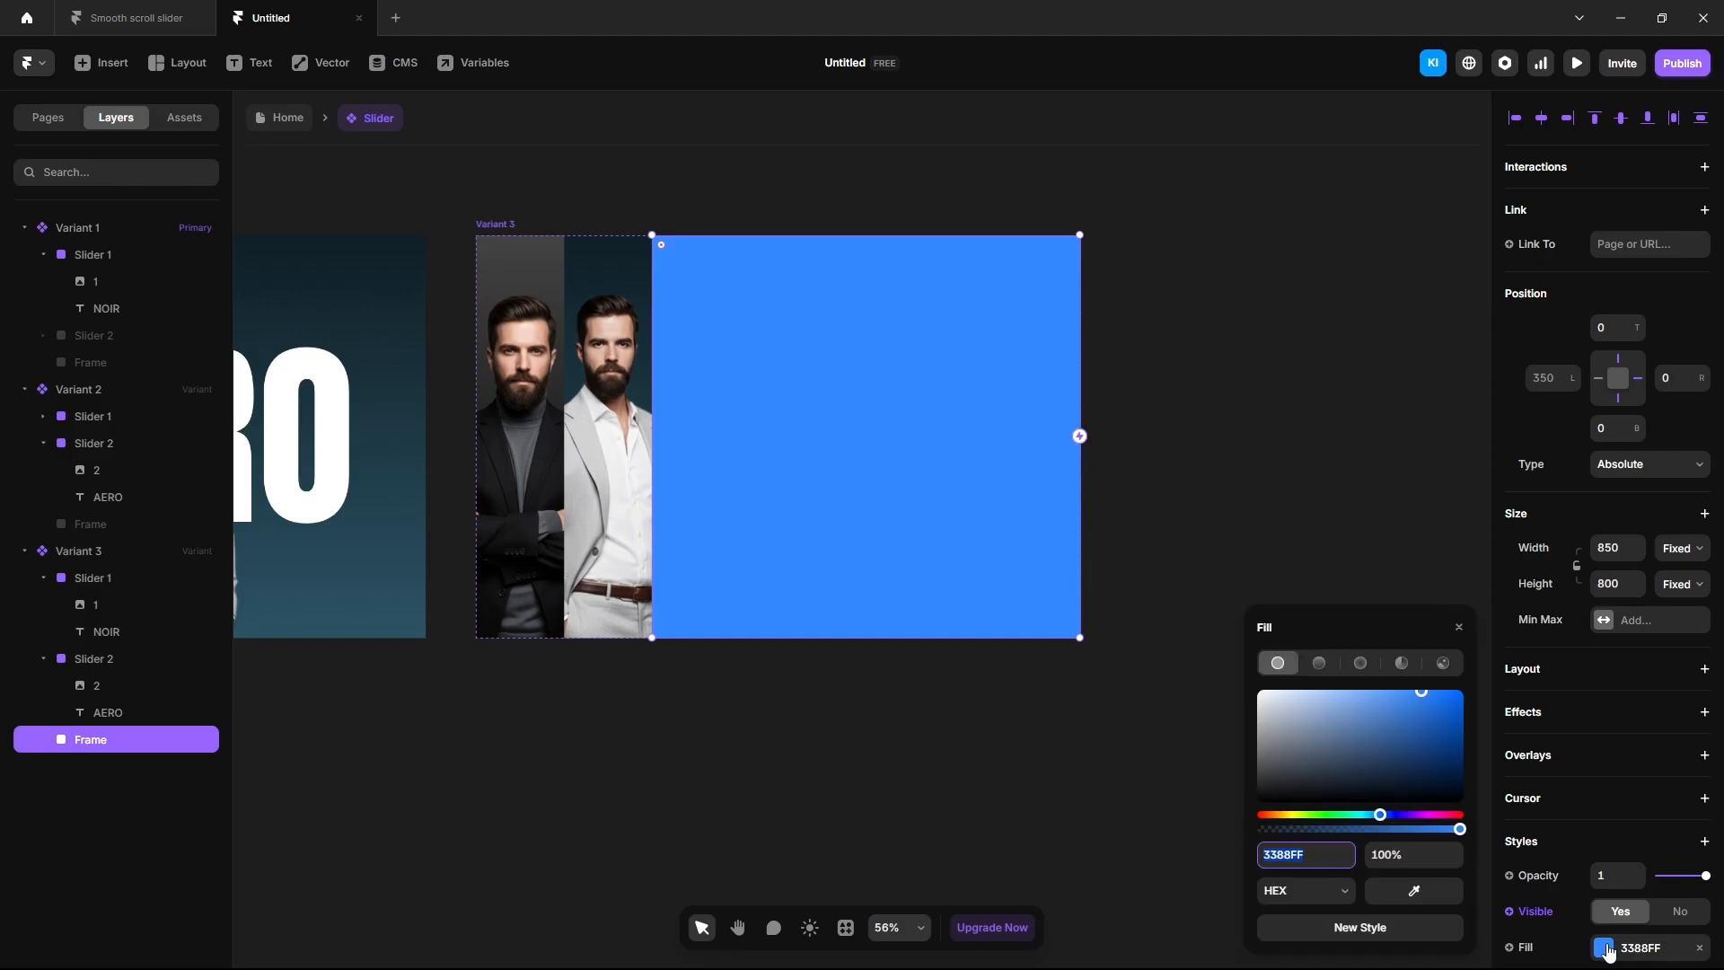
pyautogui.click(1319, 665)
pyautogui.click(1342, 857)
pyautogui.write('000000')
pyautogui.press('Return')
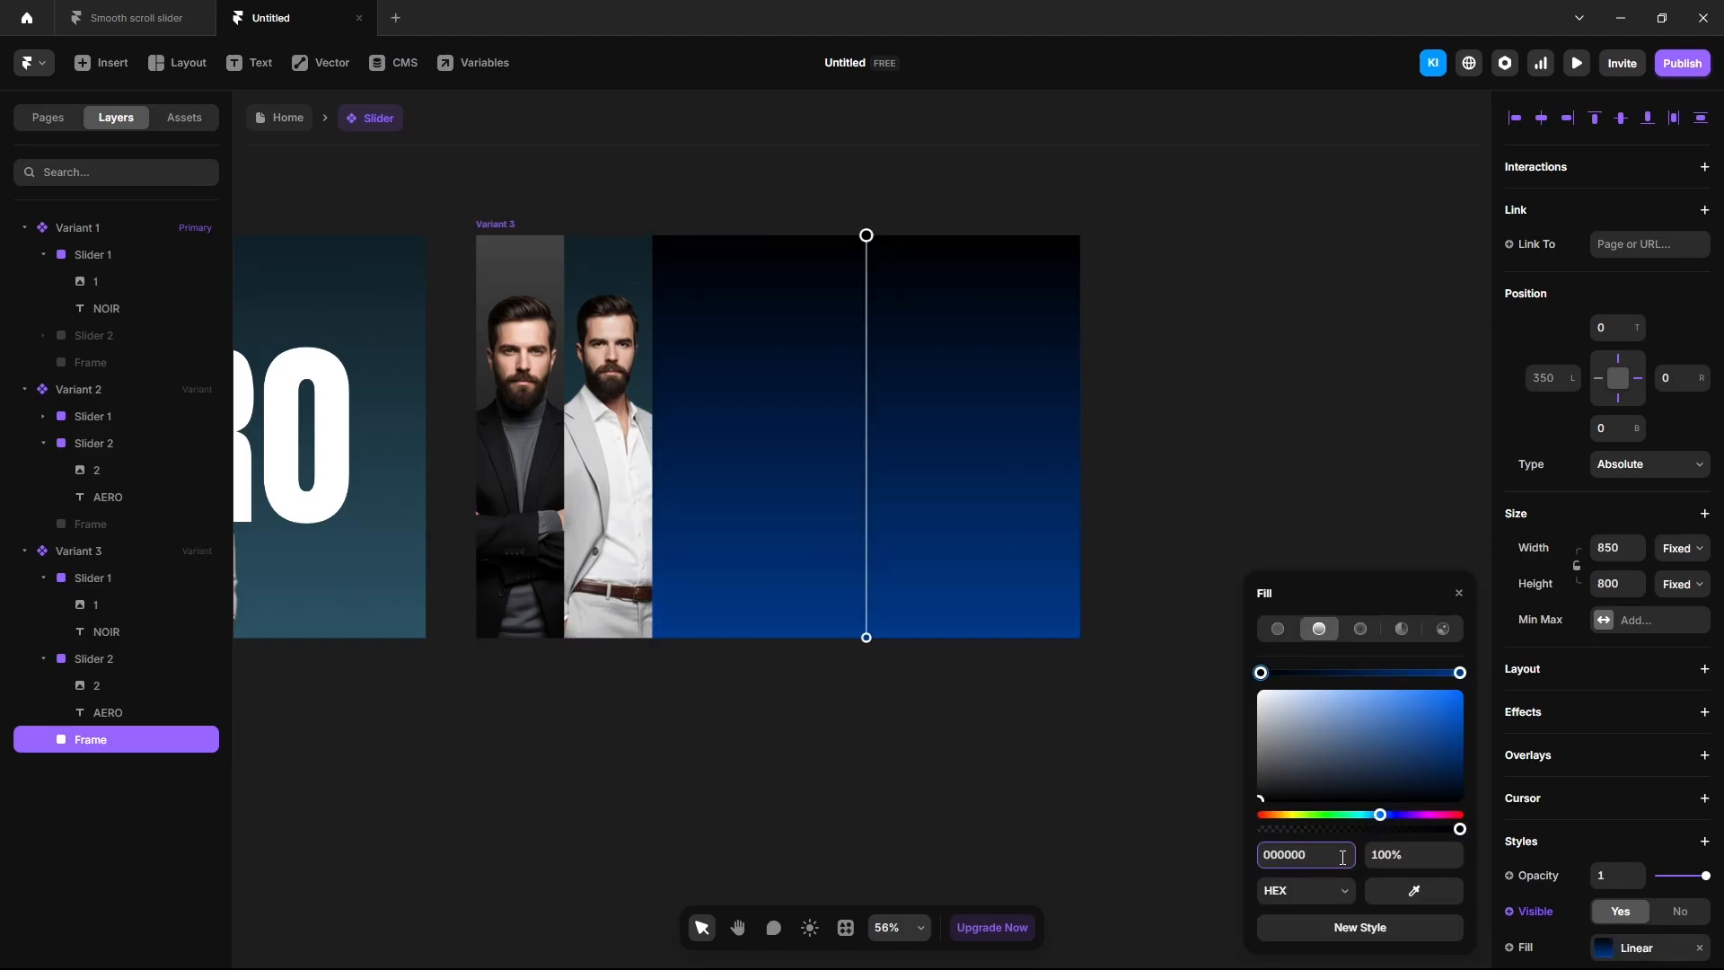
pyautogui.click(1459, 673)
pyautogui.click(1323, 857)
pyautogui.write('004d1a')
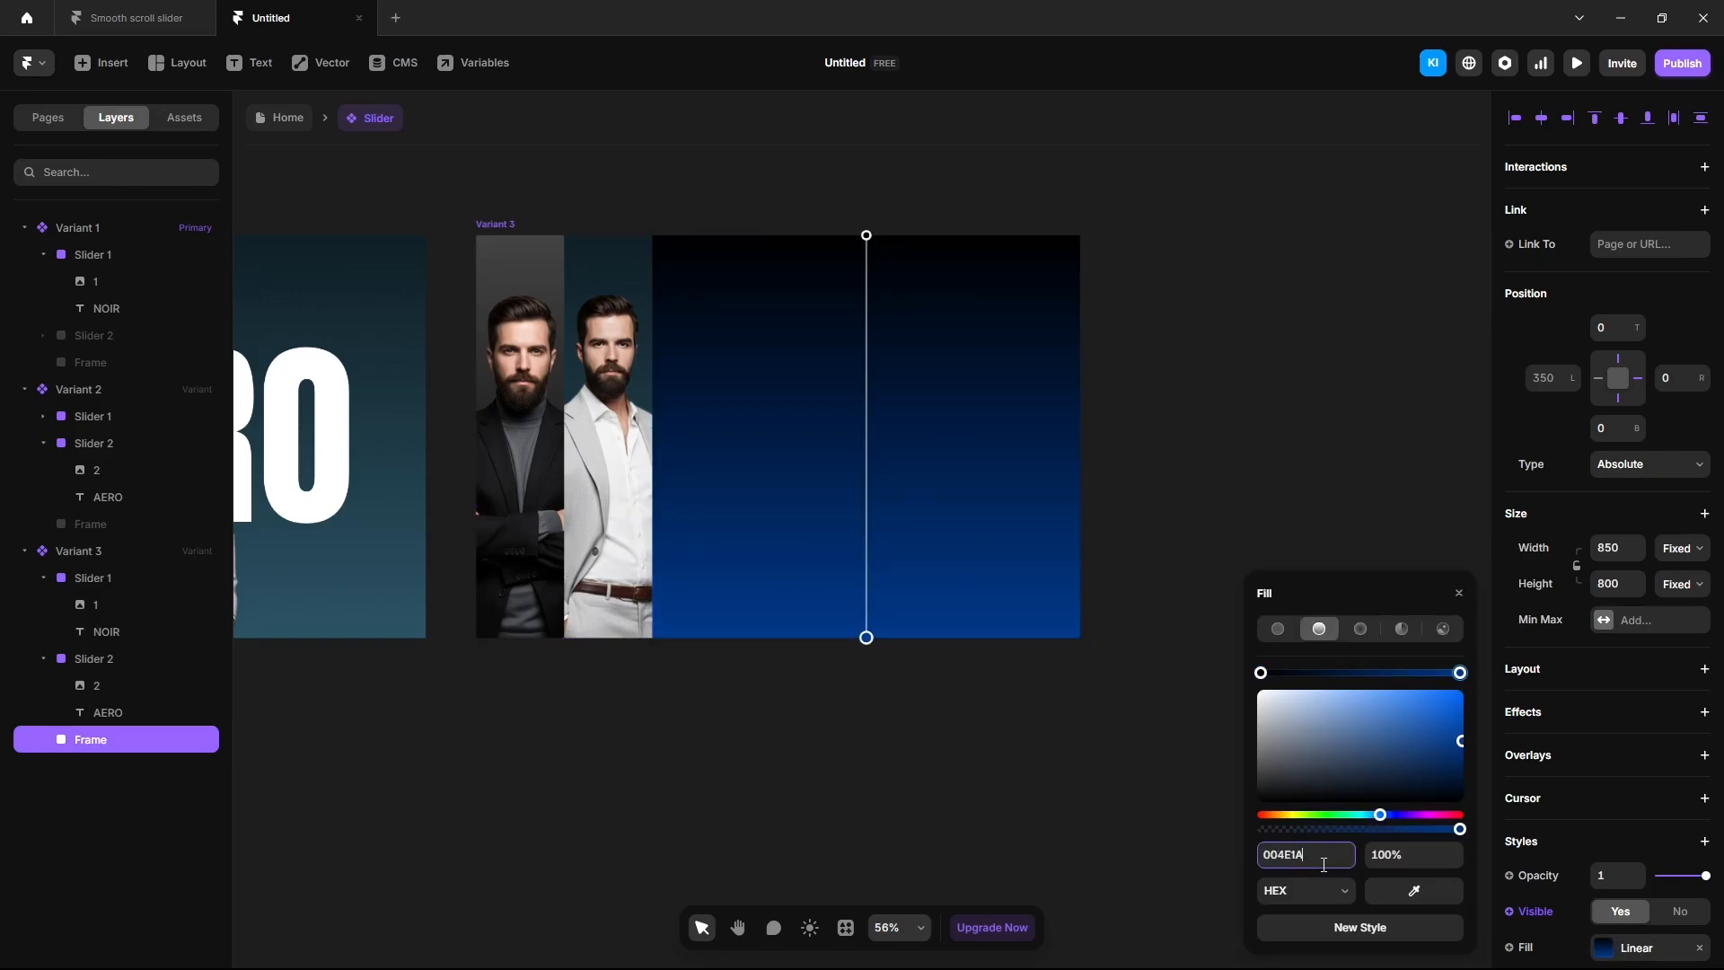
pyautogui.press('Return')
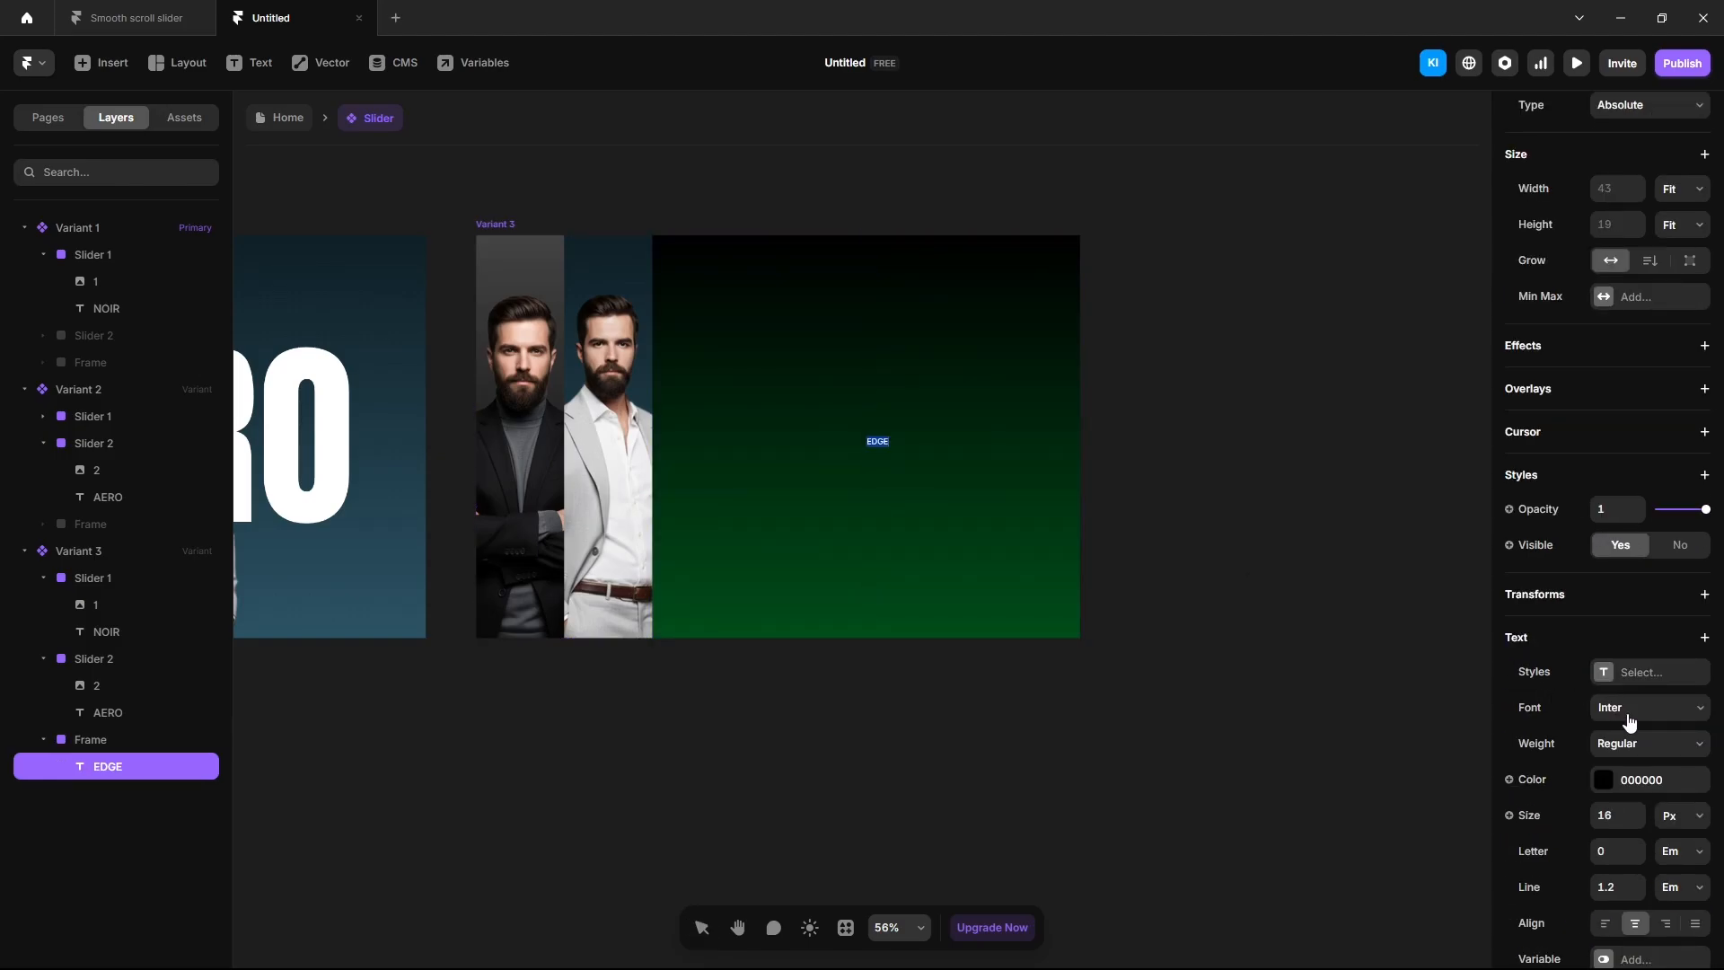
# Set the EDGE text's font to Anton.
pyautogui.click(1629, 719)
pyautogui.write('anto')
pyautogui.press('Return')
# Set the EDGE text to size 400 and make it white.
pyautogui.click(1609, 816)
pyautogui.write('400')
pyautogui.press('Return')
pyautogui.click(1604, 780)
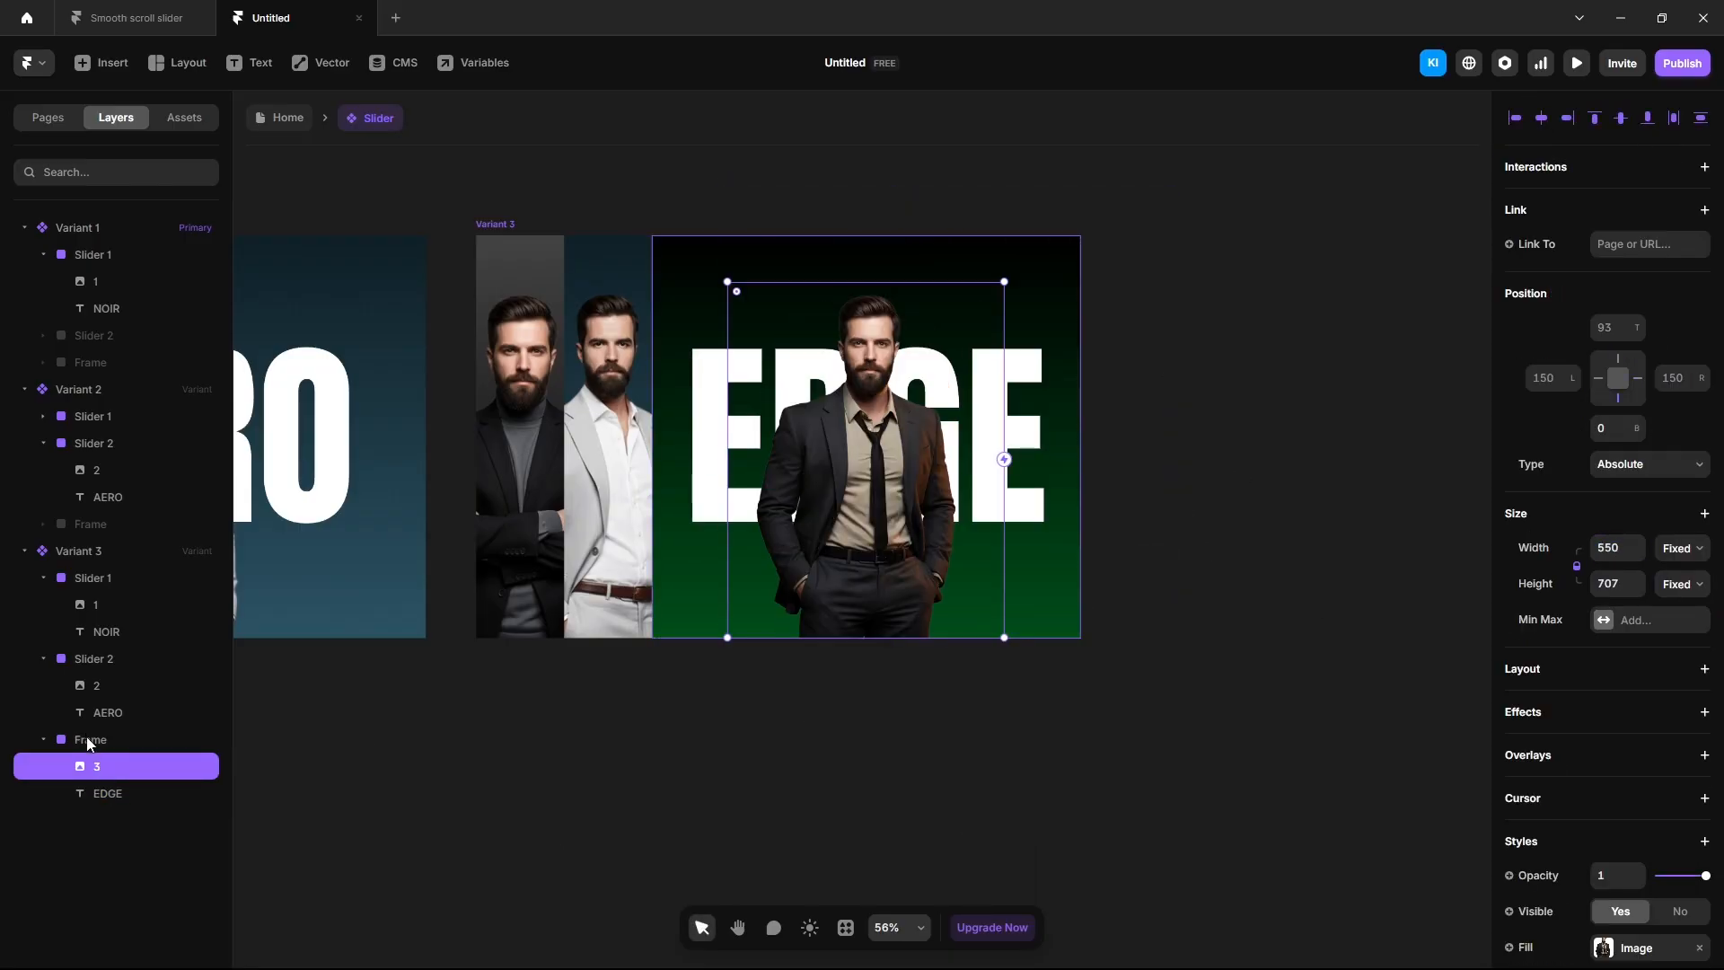
# Rename the new frame layer to Slider 3.
pyautogui.doubleClick(90, 739)
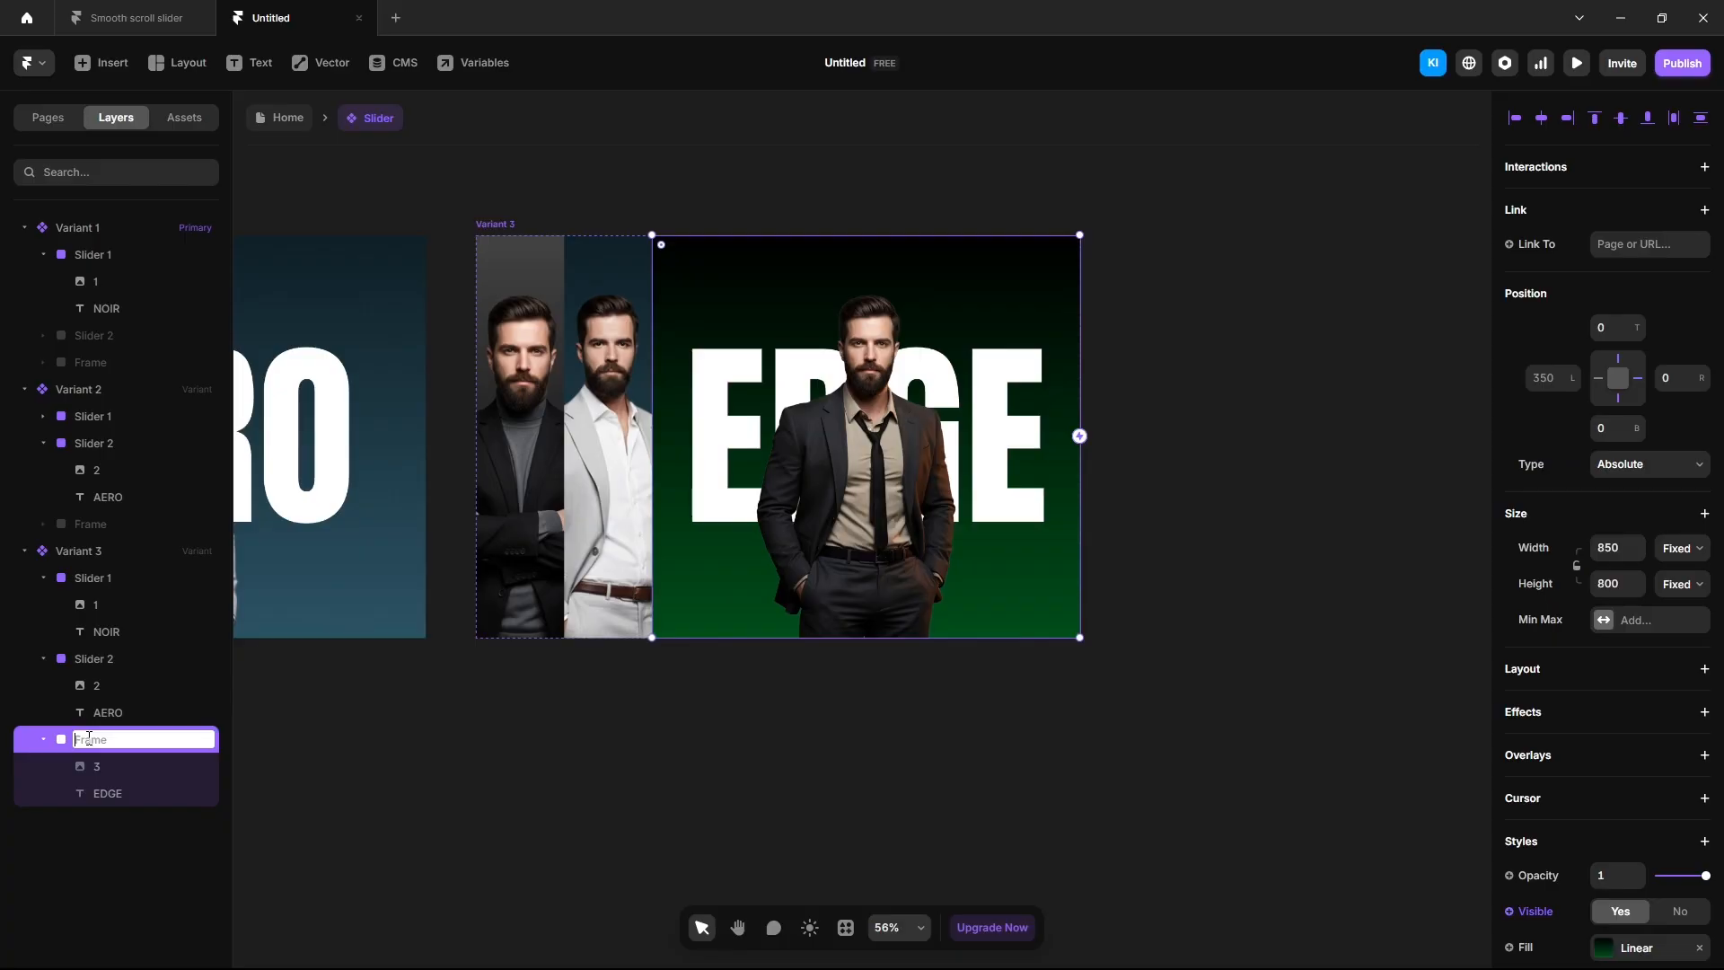
pyautogui.write('Slider 3')
pyautogui.press('Return')
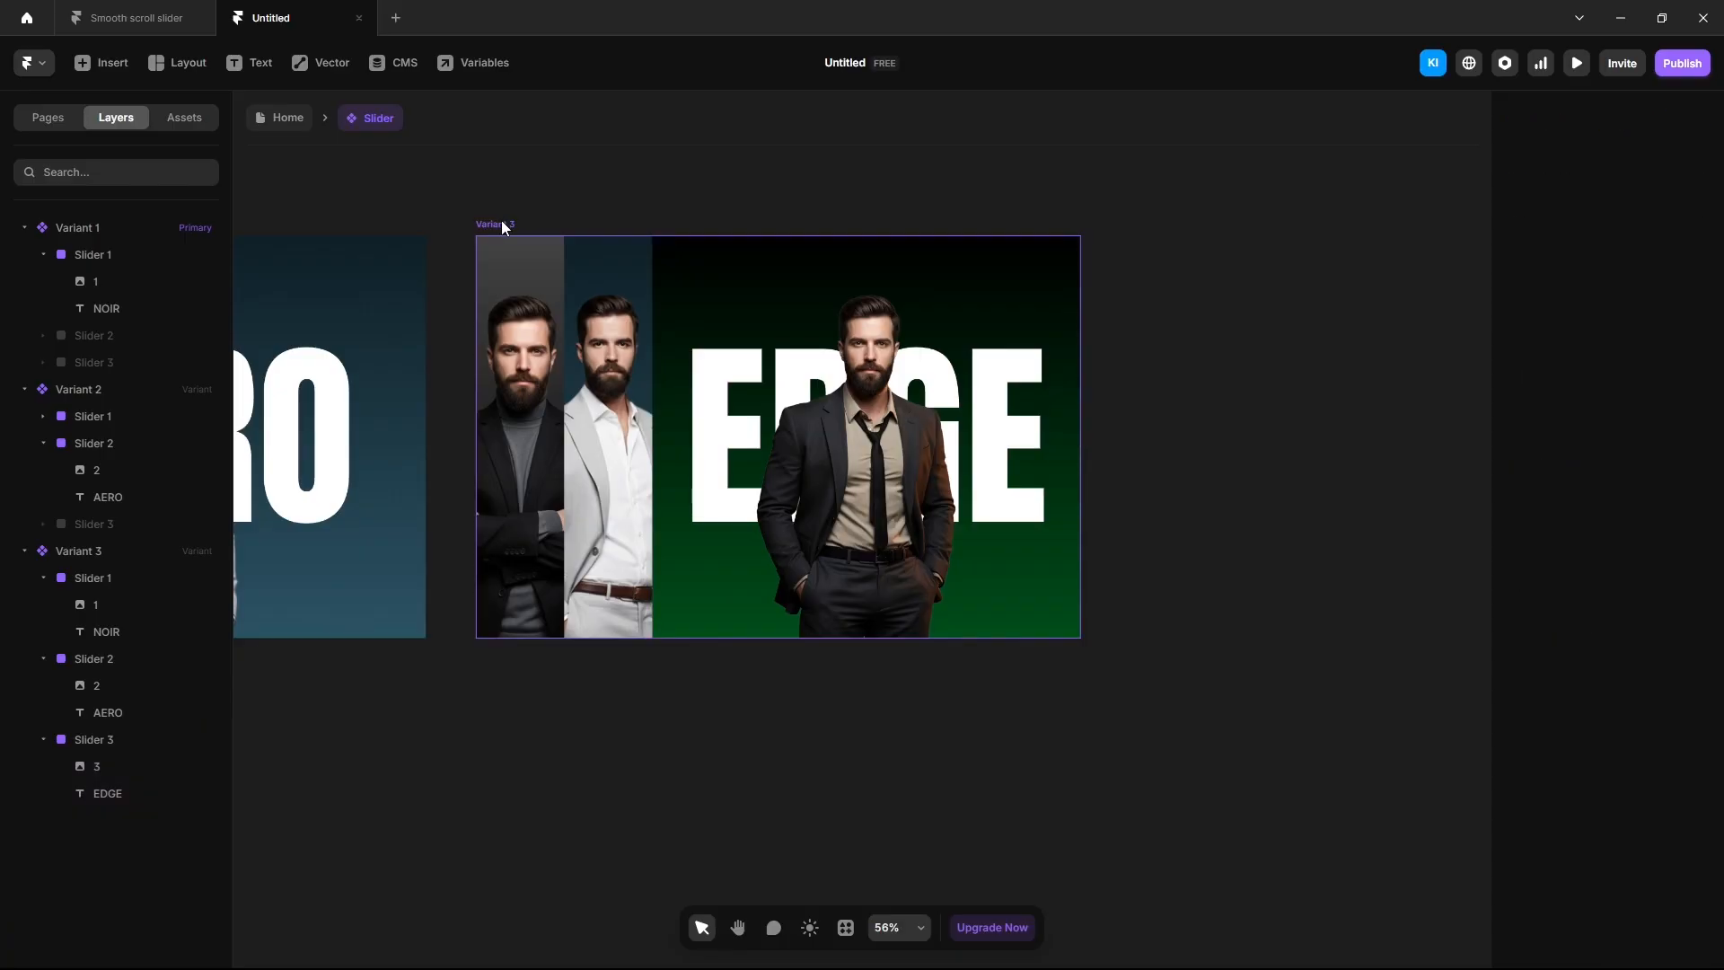
pyautogui.click(501, 221)
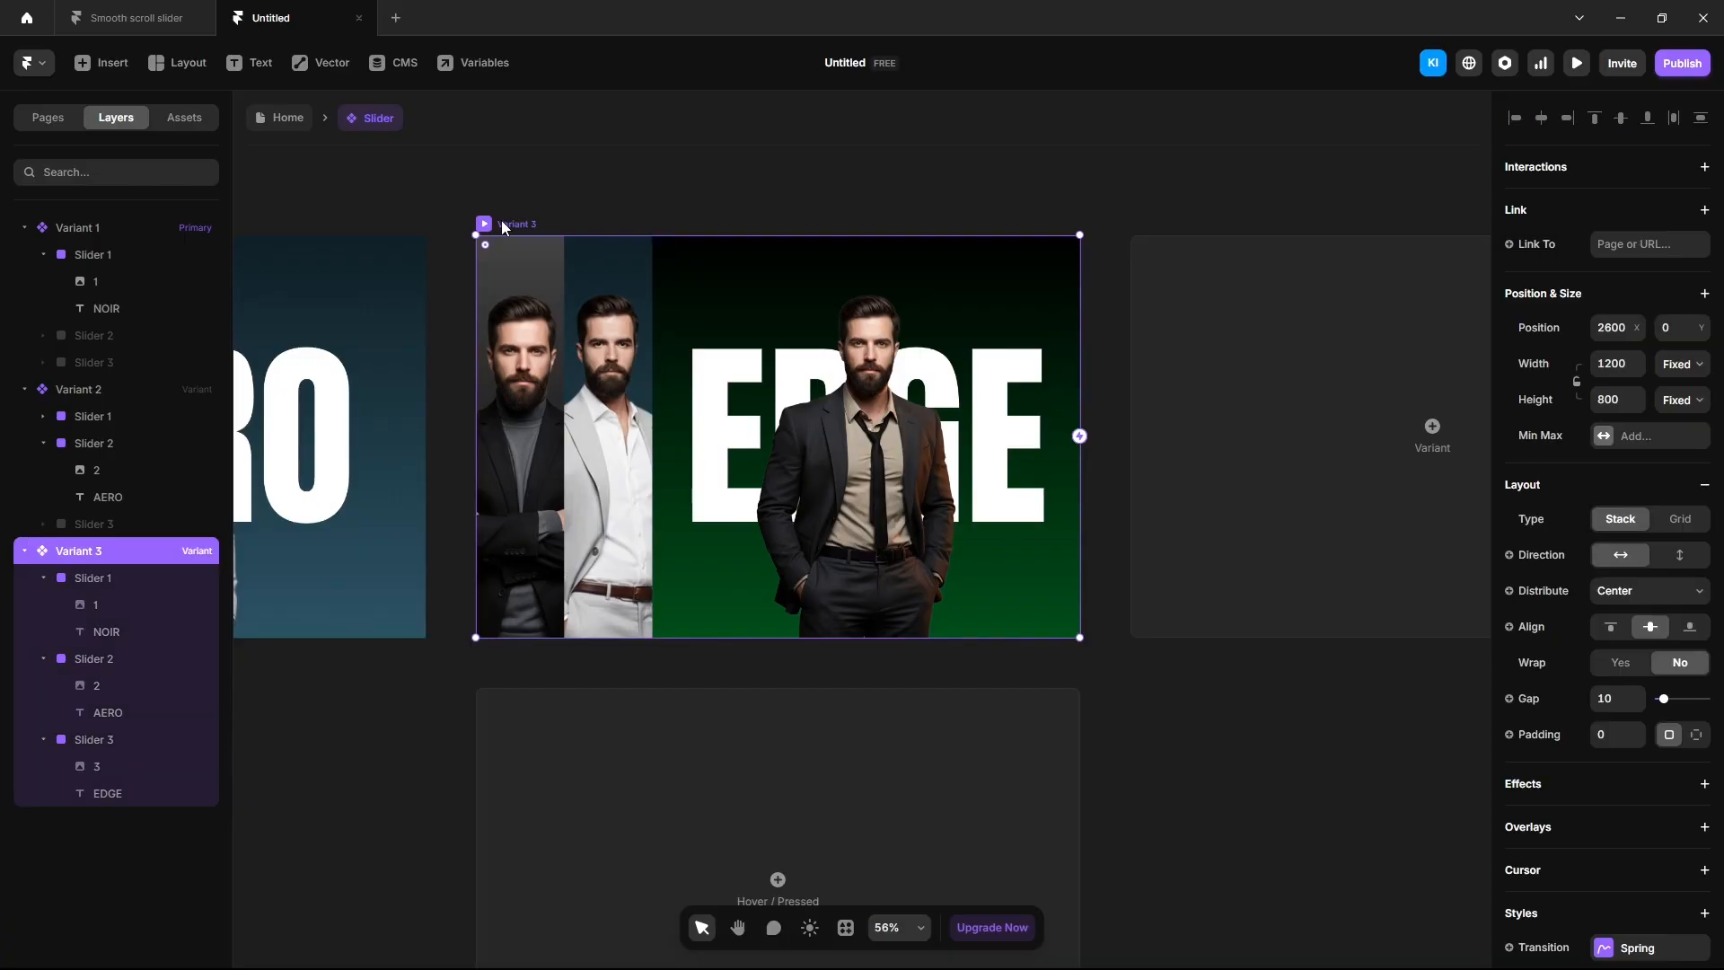
# Add Variant 4 and narrow Slider 3 to 175 wide, pinned left at offset 350.
pyautogui.click(1237, 430)
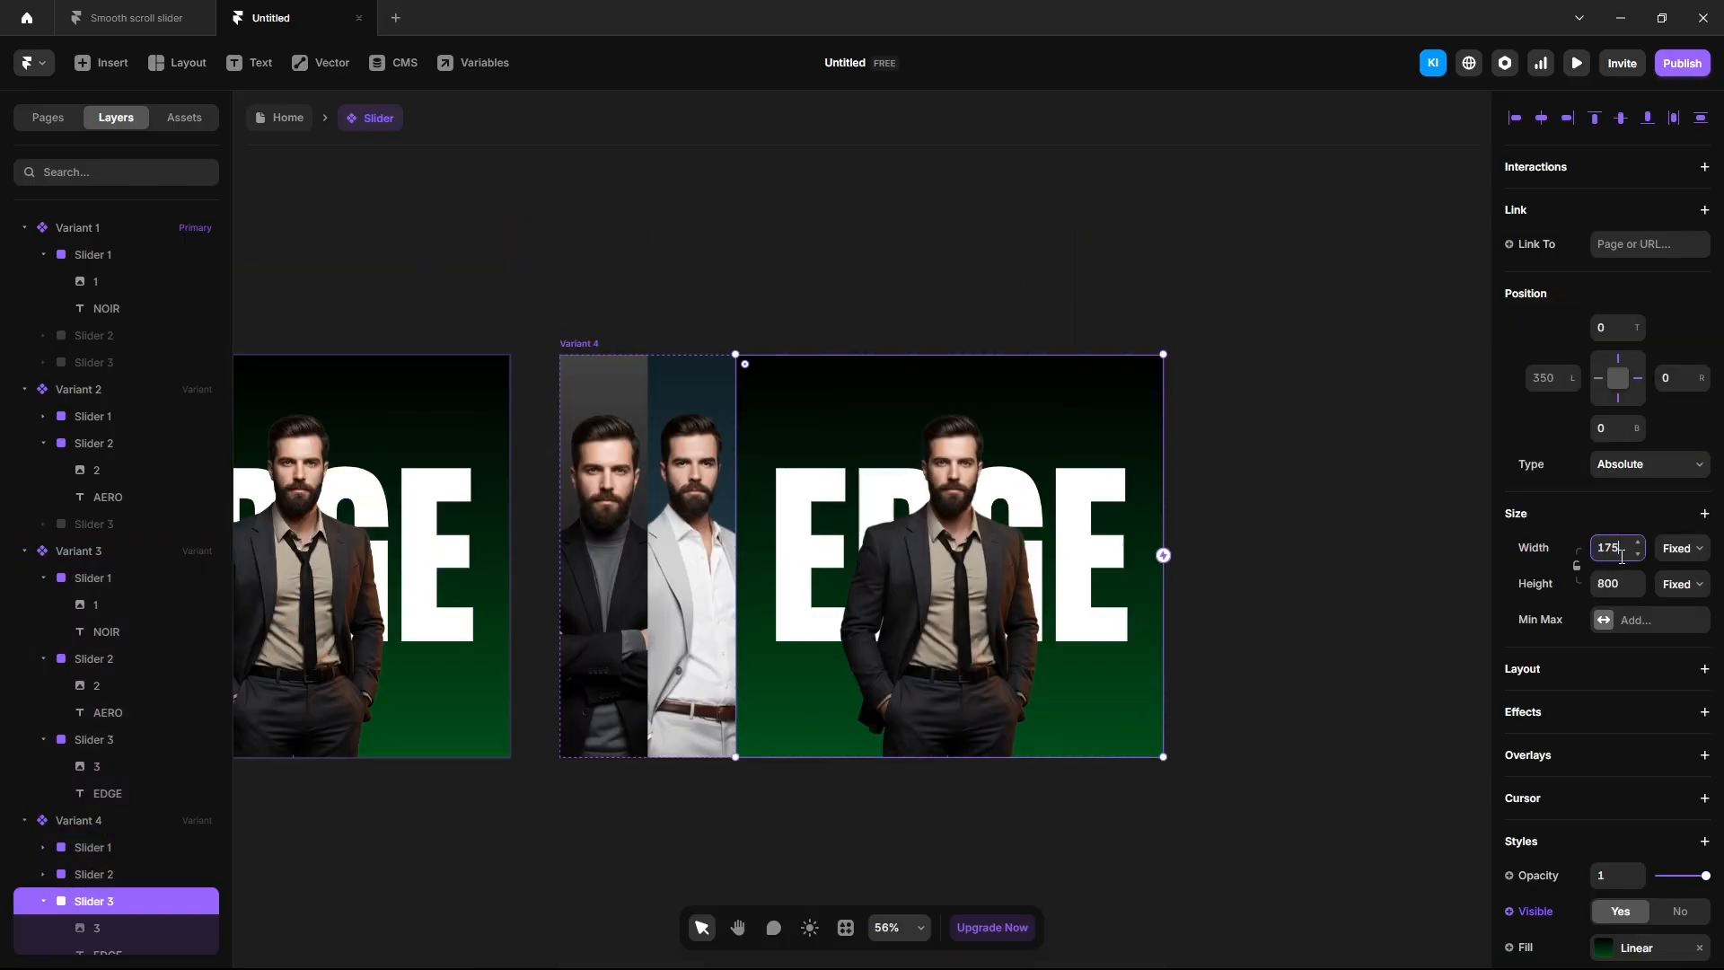
pyautogui.press('Return')
pyautogui.click(1638, 379)
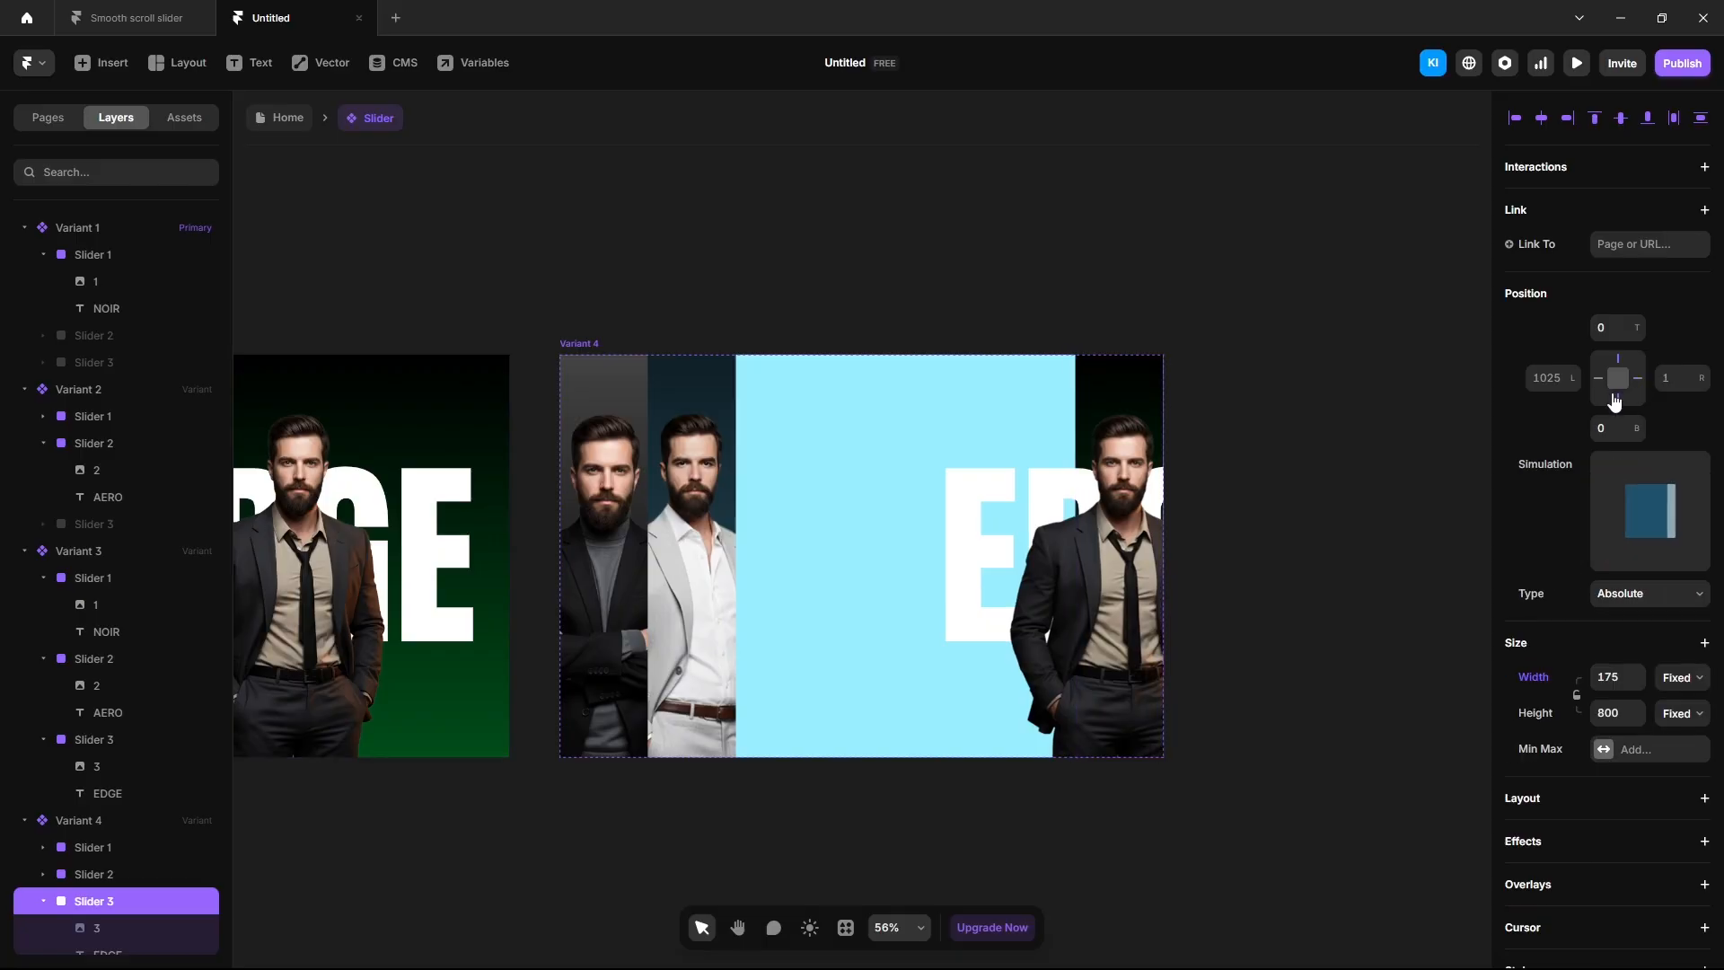
pyautogui.click(1597, 380)
pyautogui.click(1554, 381)
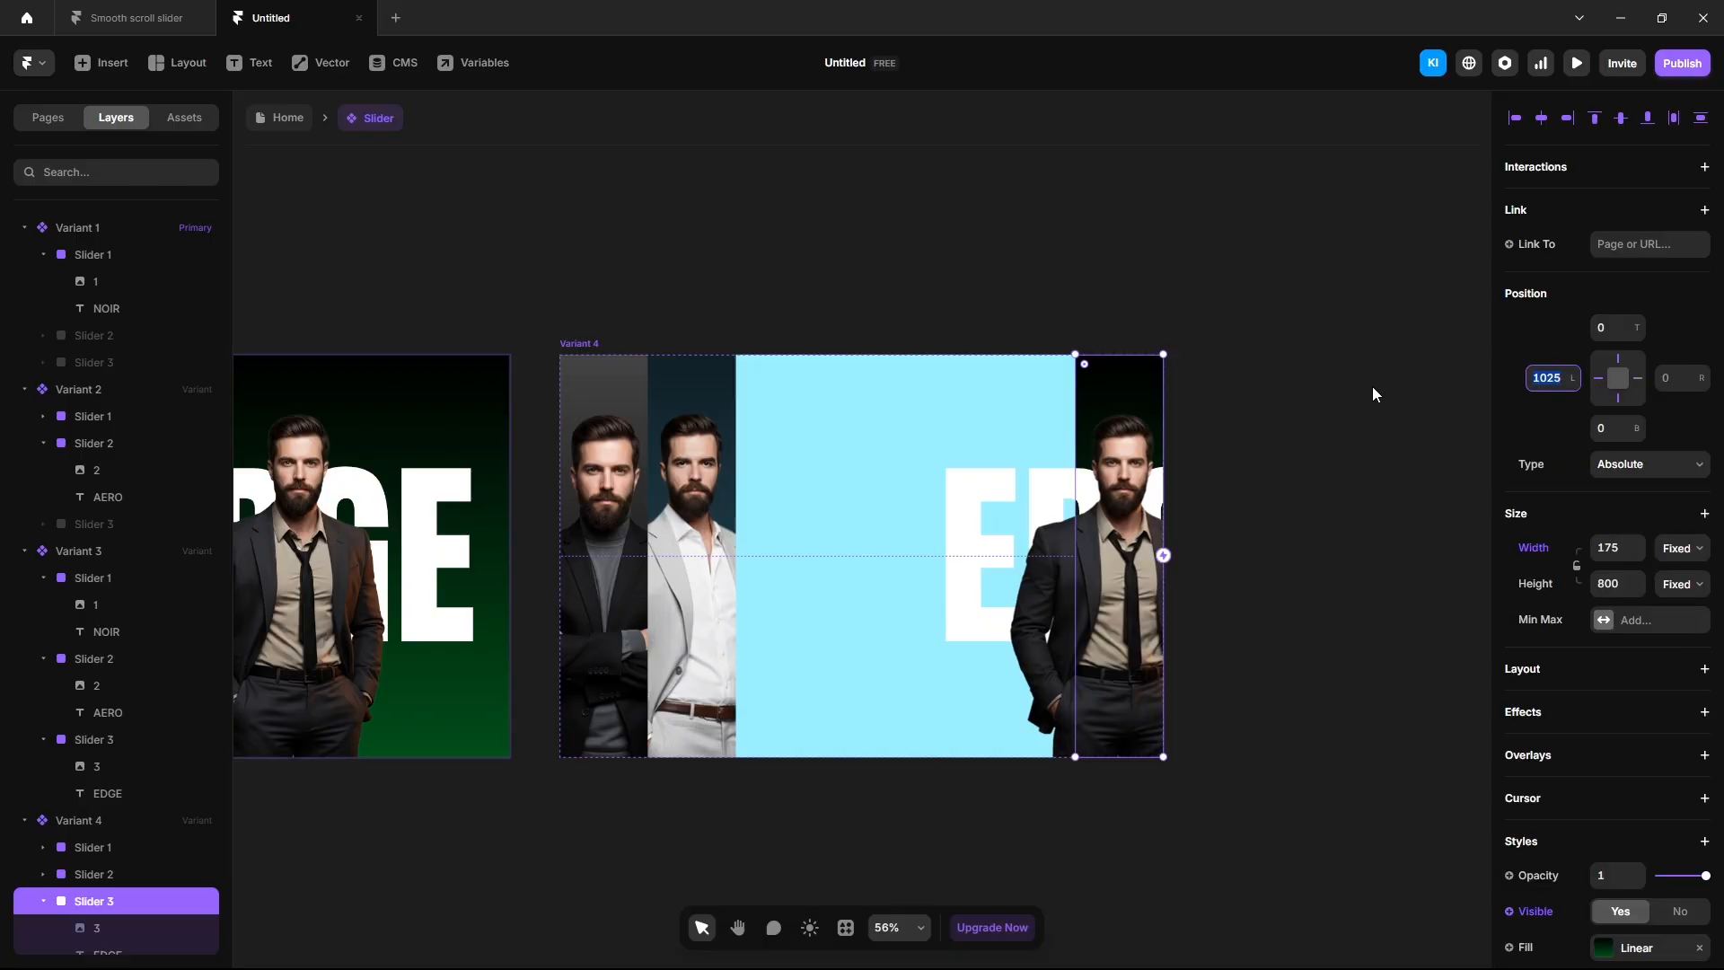
pyautogui.write('350')
pyautogui.press('Return')
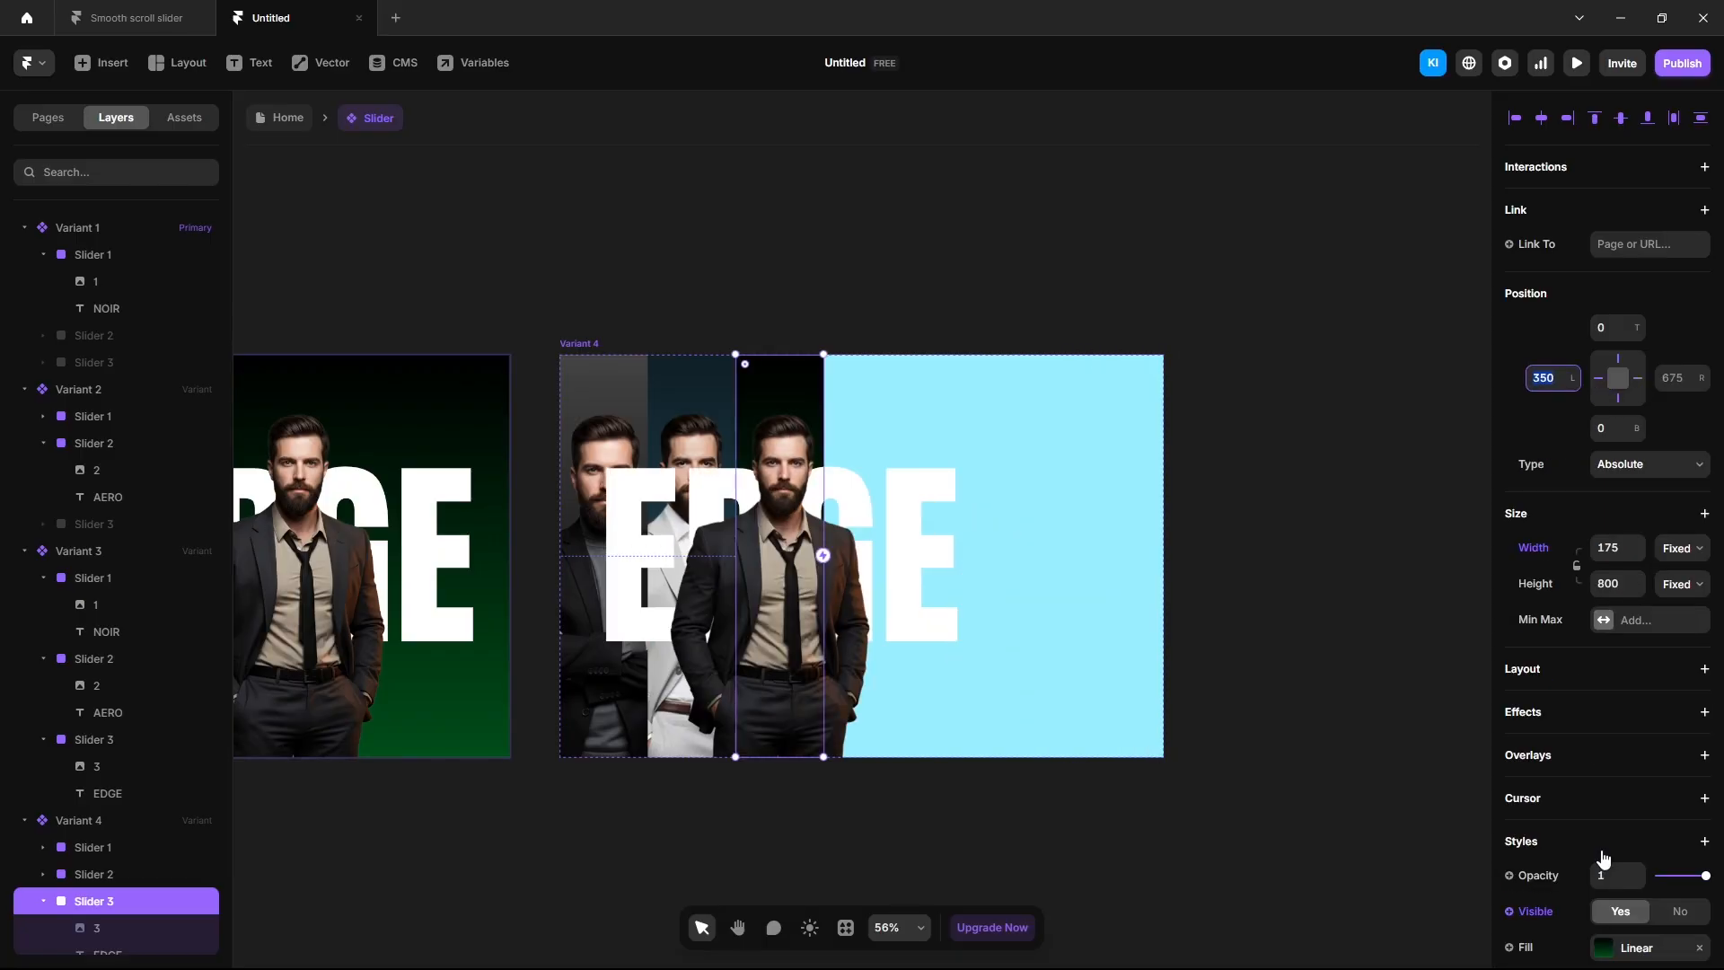
# Clip Slider 3's overflow and hide the EDGE text at opacity 0.
pyautogui.scroll(-3, 1604, 859)
pyautogui.click(1650, 713)
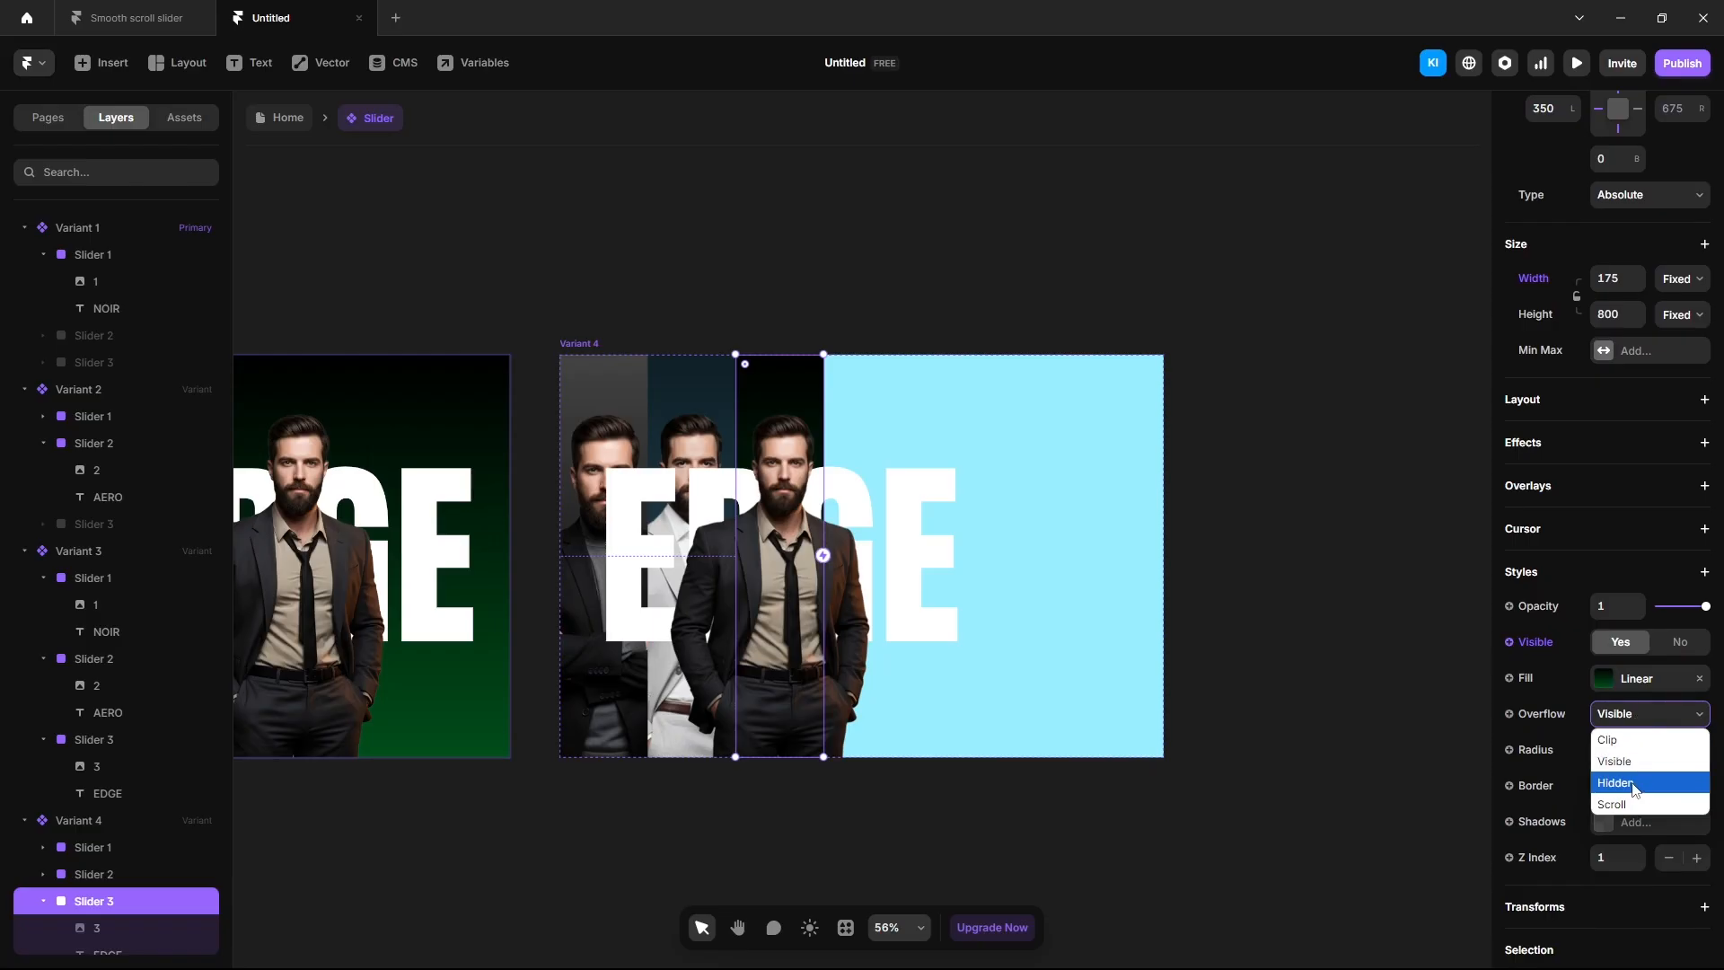
pyautogui.click(1636, 739)
pyautogui.click(123, 948)
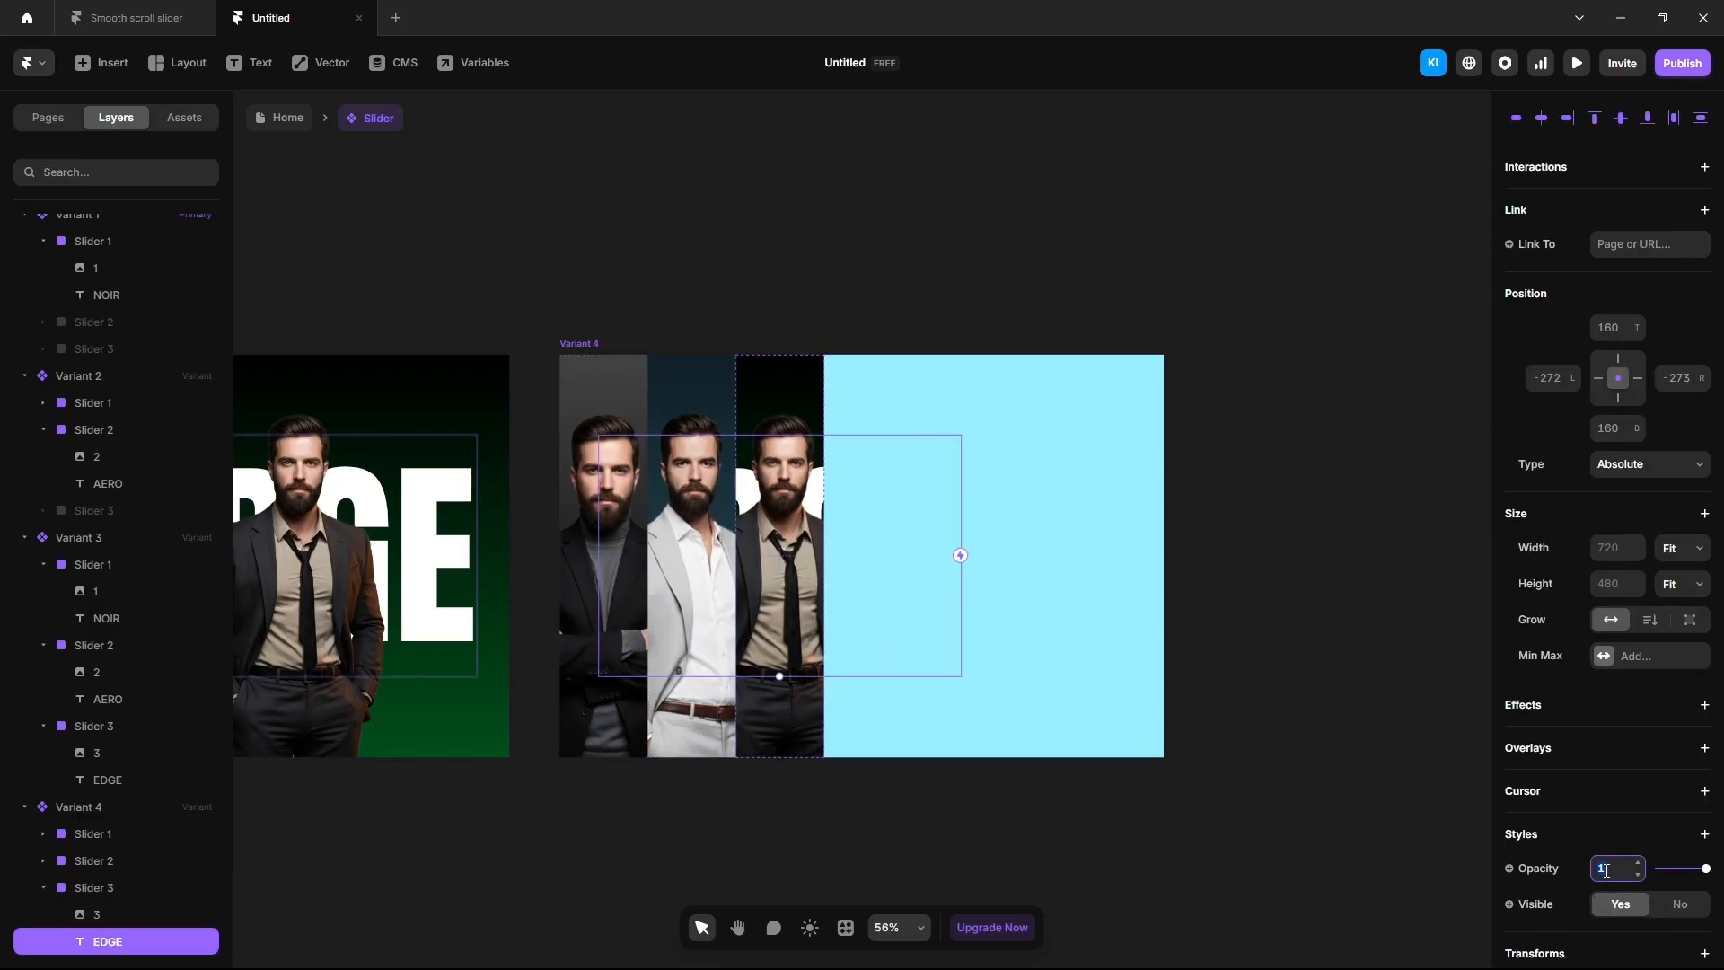
pyautogui.press('Escape')
# Draw a 675×800 frame in Variant 4, absolutely positioned and aligned right.
pyautogui.press('f')
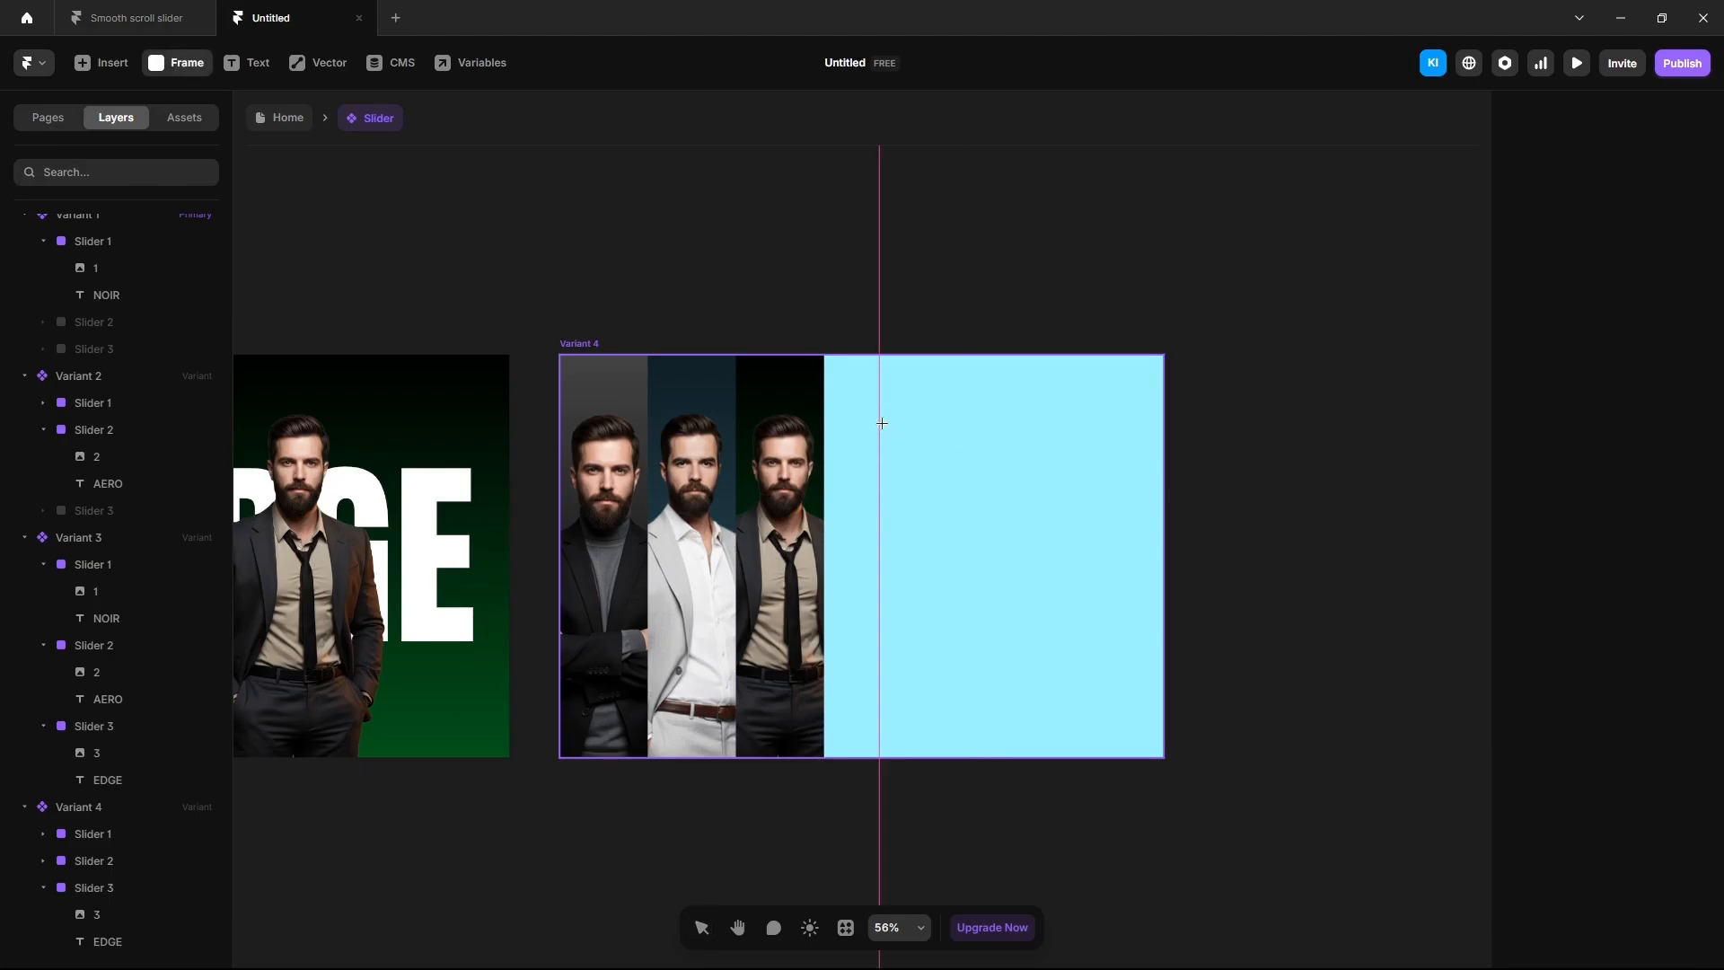
pyautogui.moveTo(879, 420); pyautogui.dragTo(1138, 693)
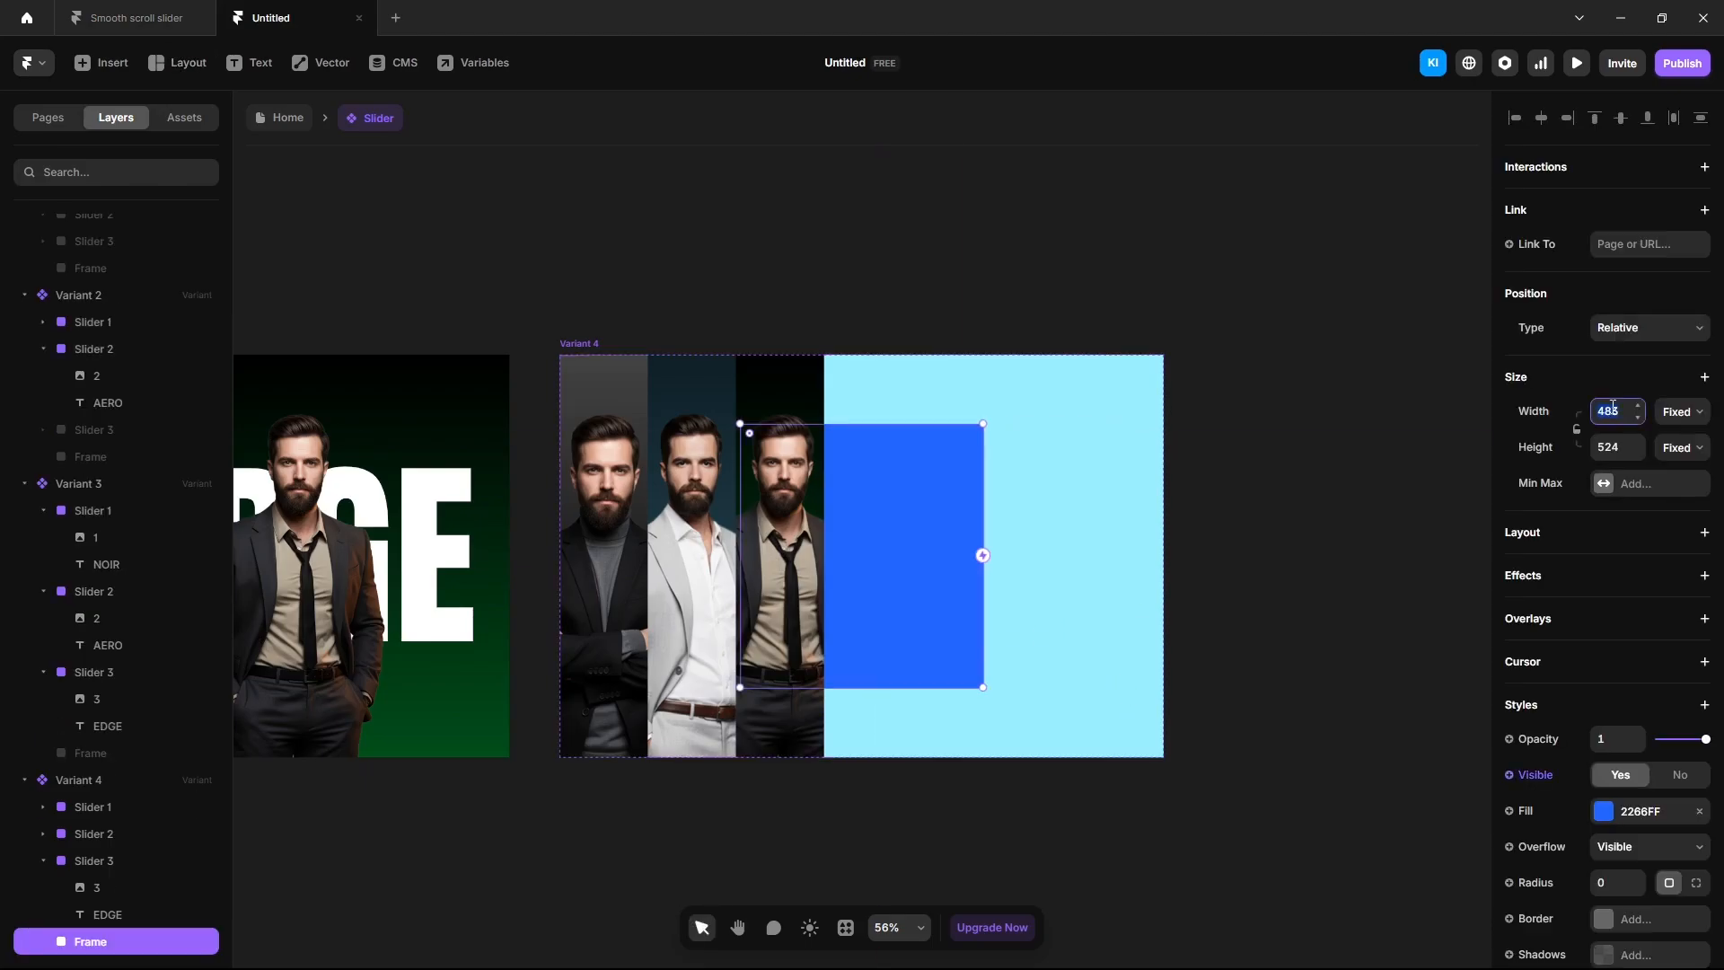
pyautogui.click(1632, 448)
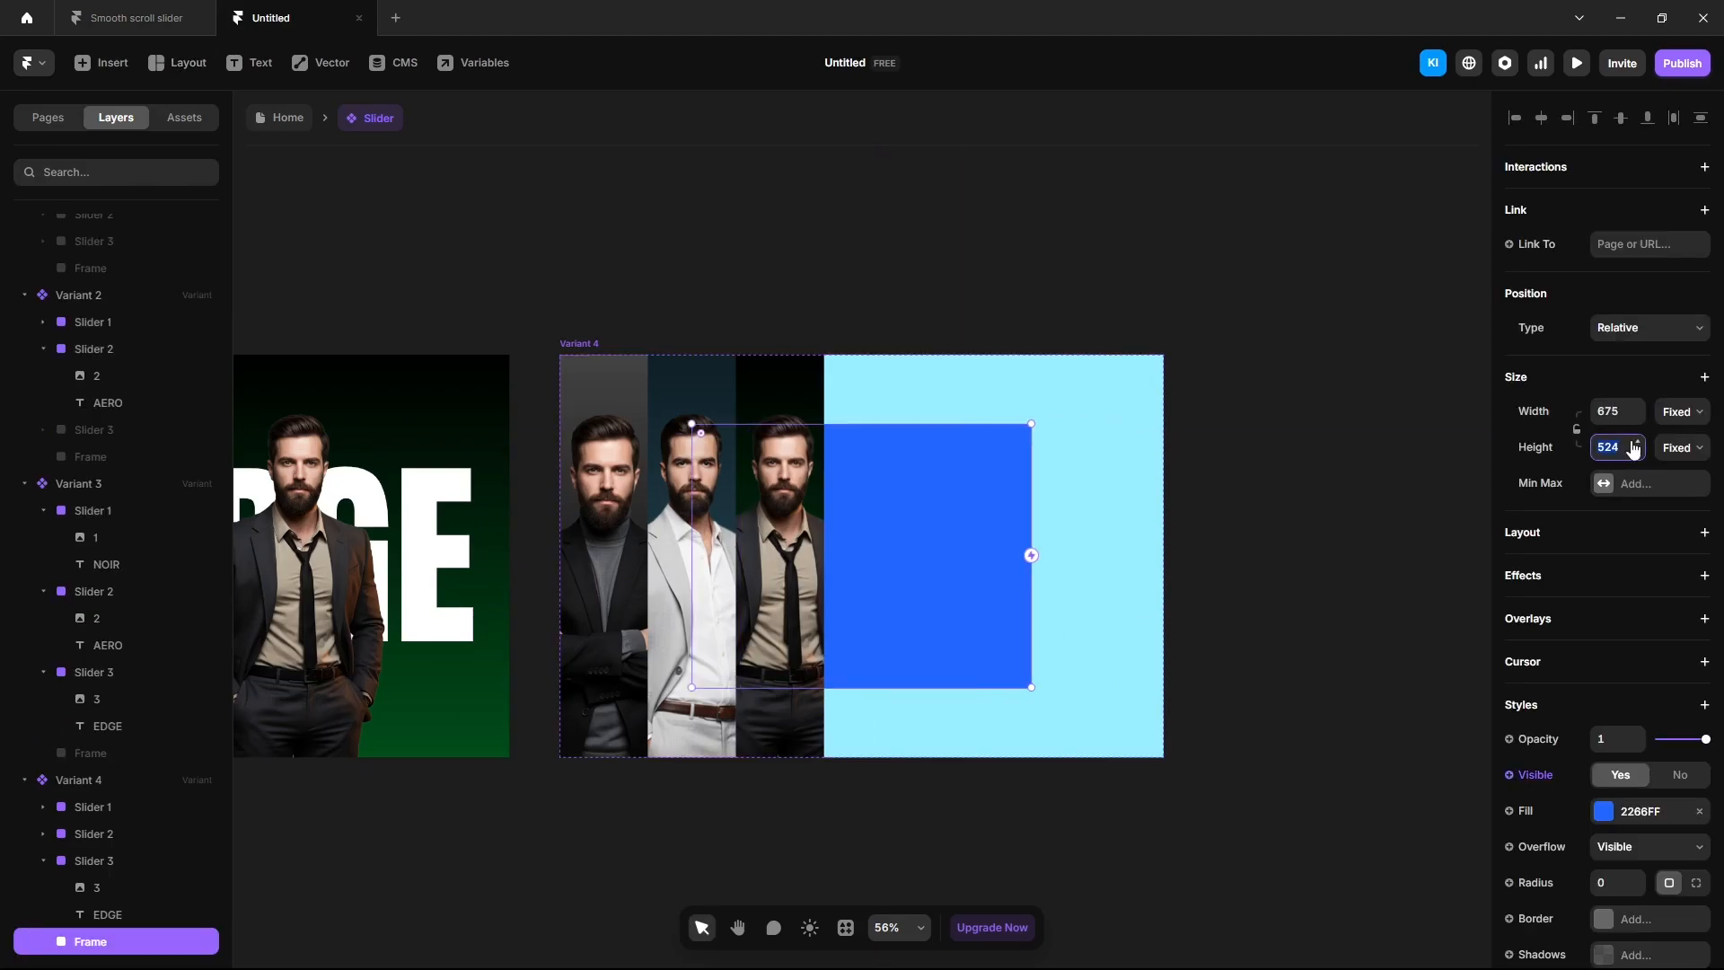
pyautogui.press('Return')
pyautogui.click(1625, 329)
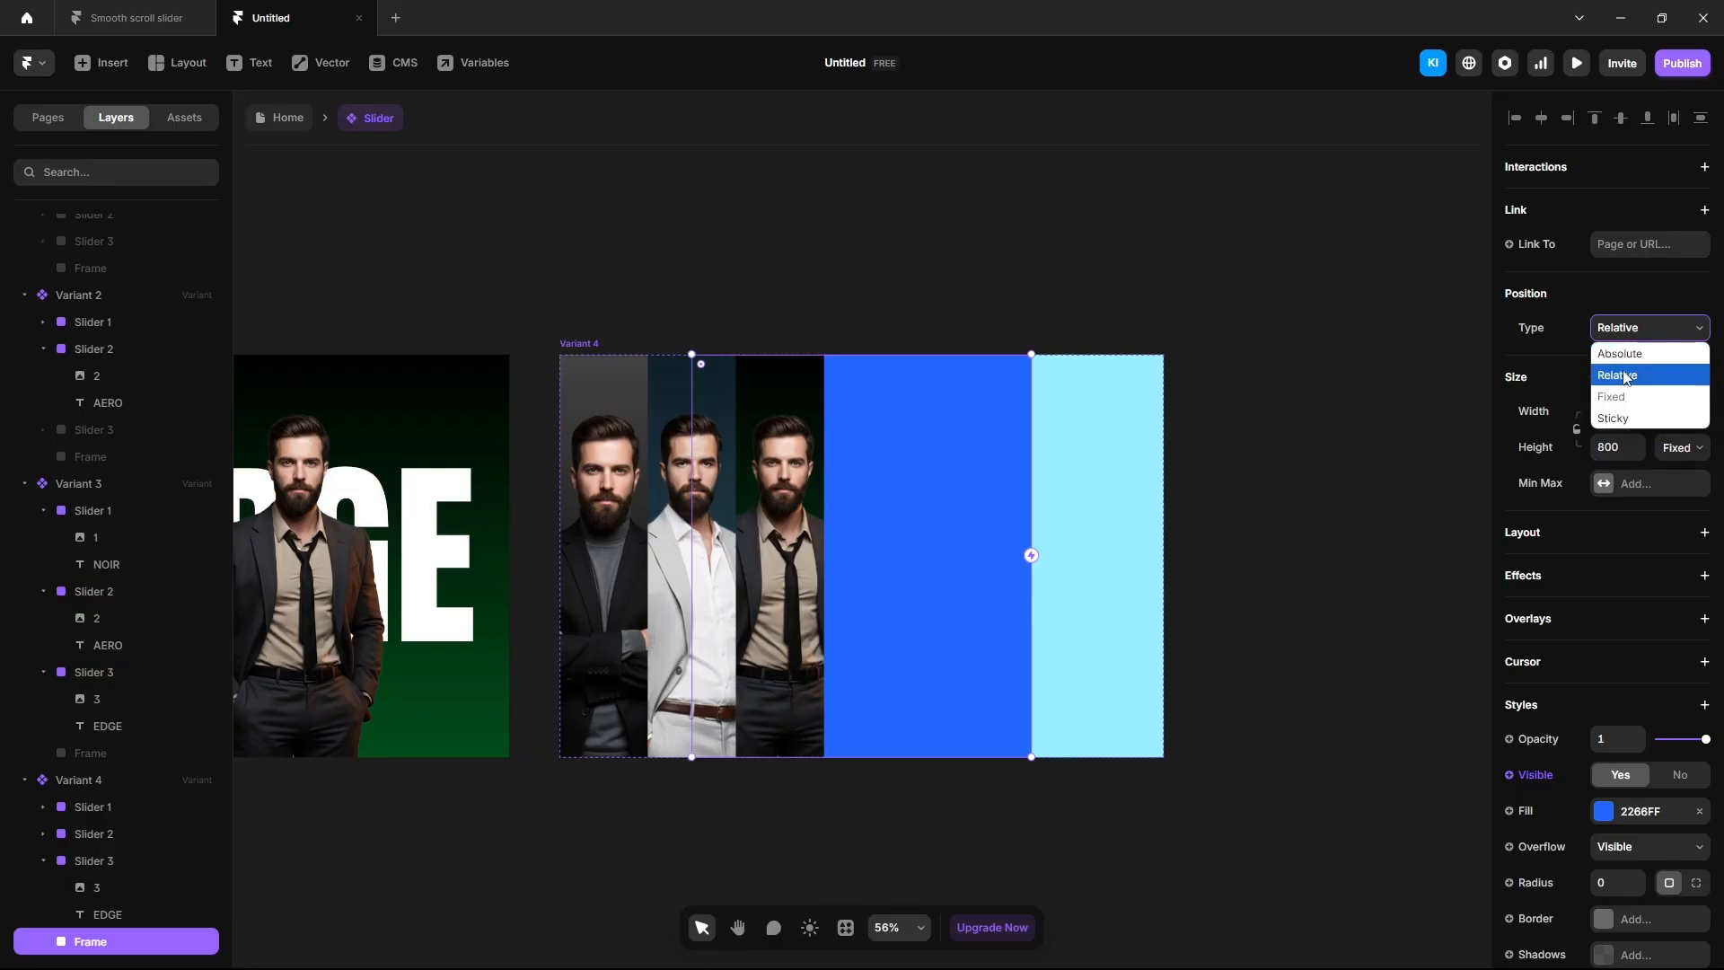
pyautogui.click(1620, 349)
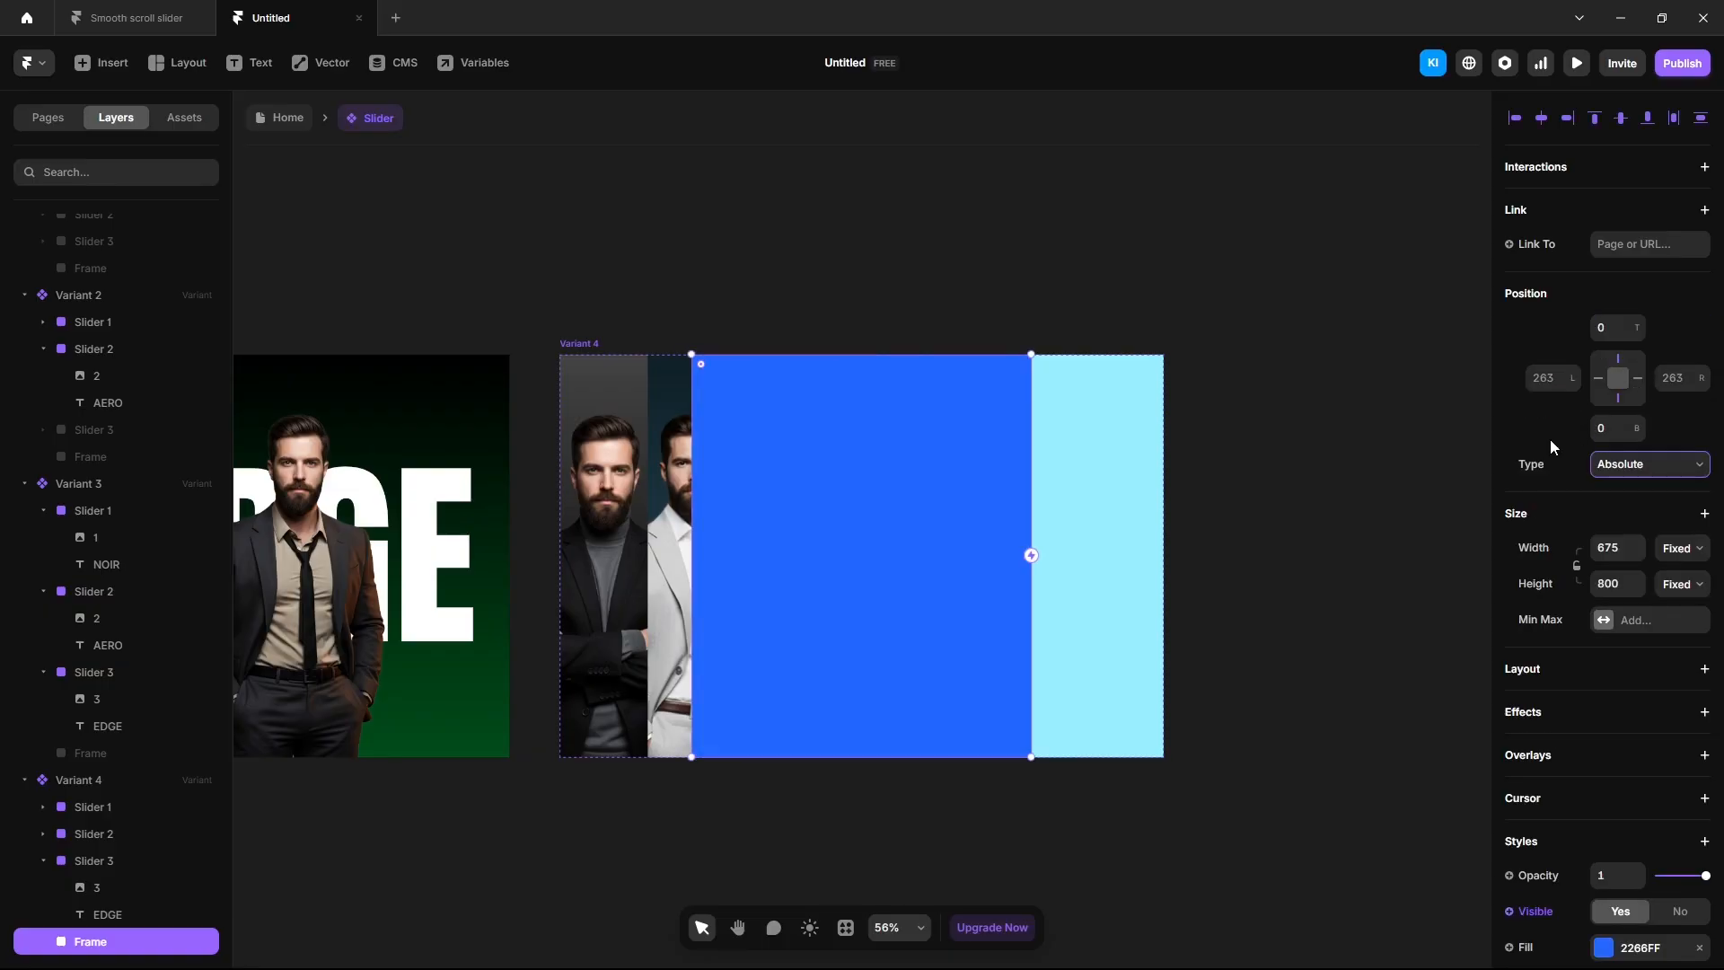
pyautogui.click(1568, 118)
# Fill the frame with a linear gradient from 232526 to 414345.
pyautogui.click(1603, 947)
pyautogui.click(1318, 628)
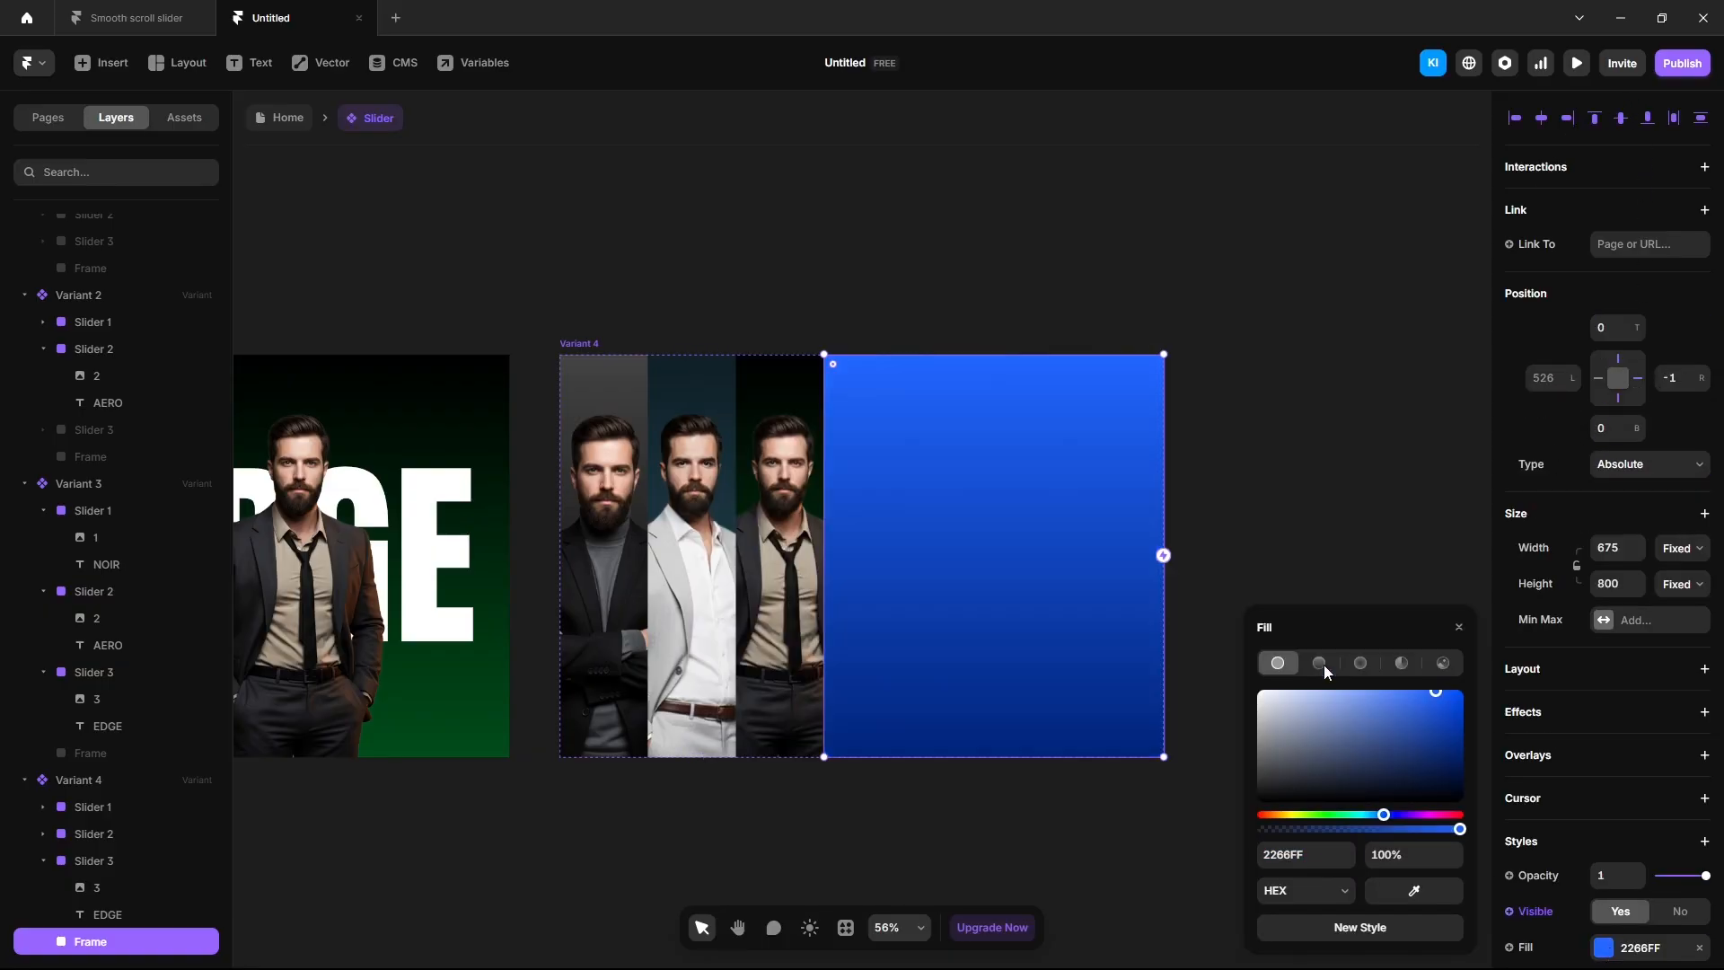
pyautogui.click(1295, 855)
pyautogui.write('232526')
pyautogui.press('Return')
pyautogui.click(1460, 675)
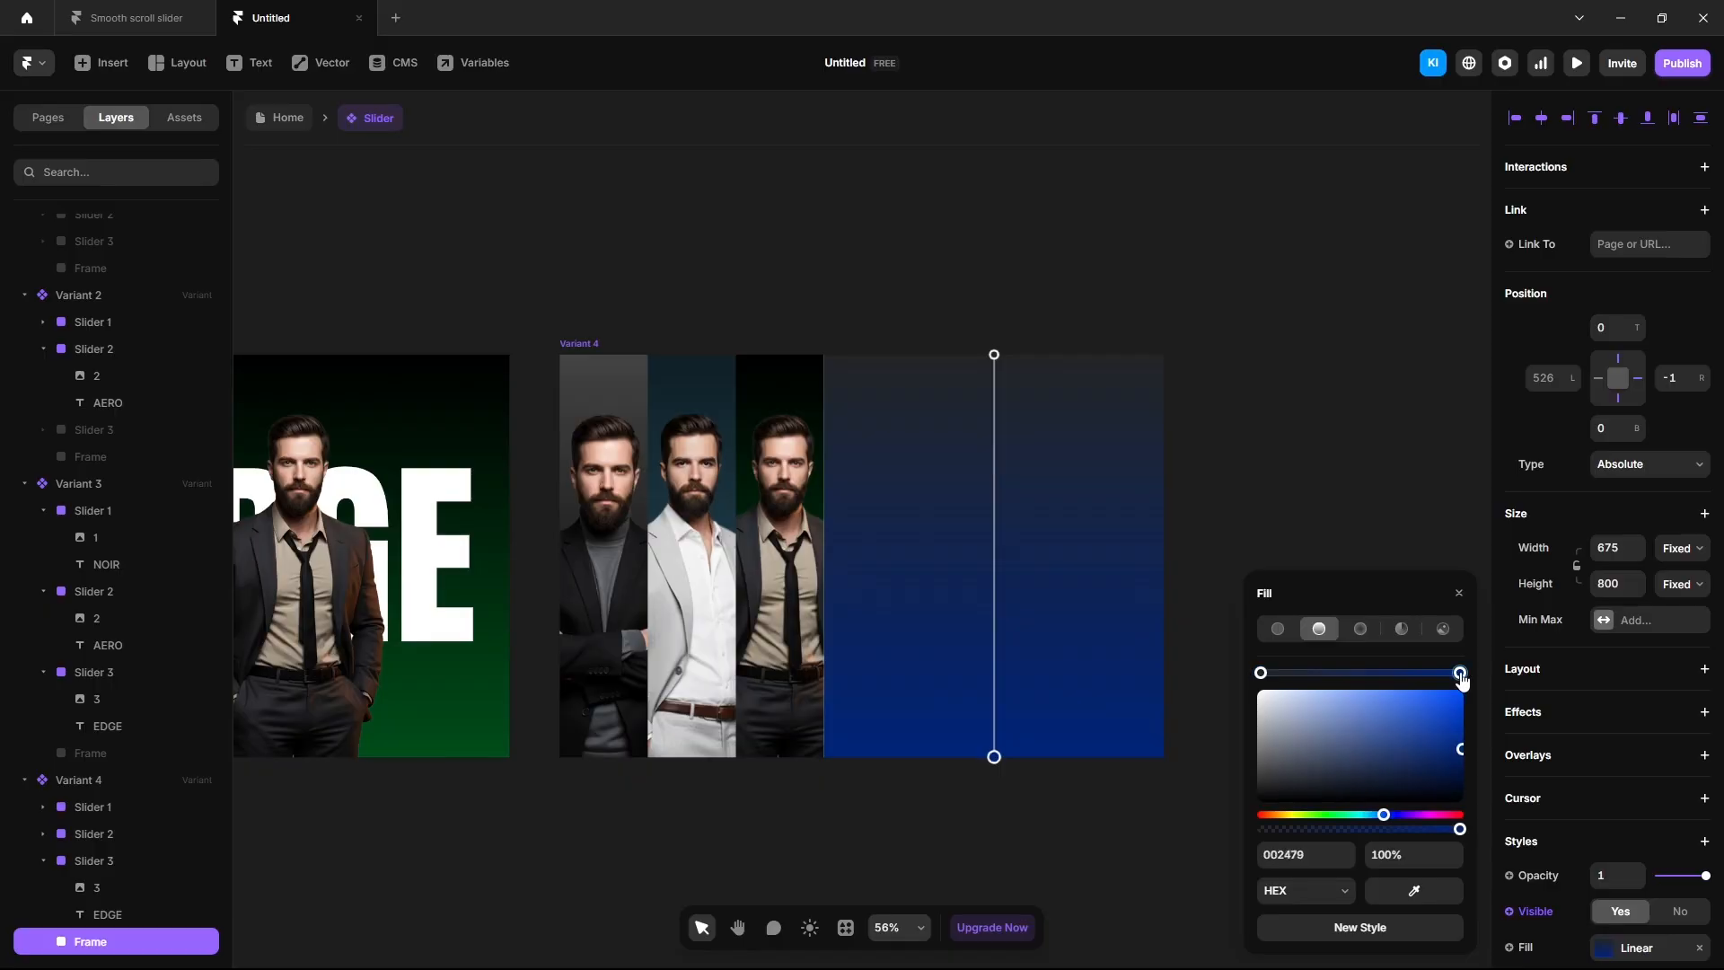
pyautogui.click(1298, 857)
pyautogui.write('414345')
pyautogui.press('Return')
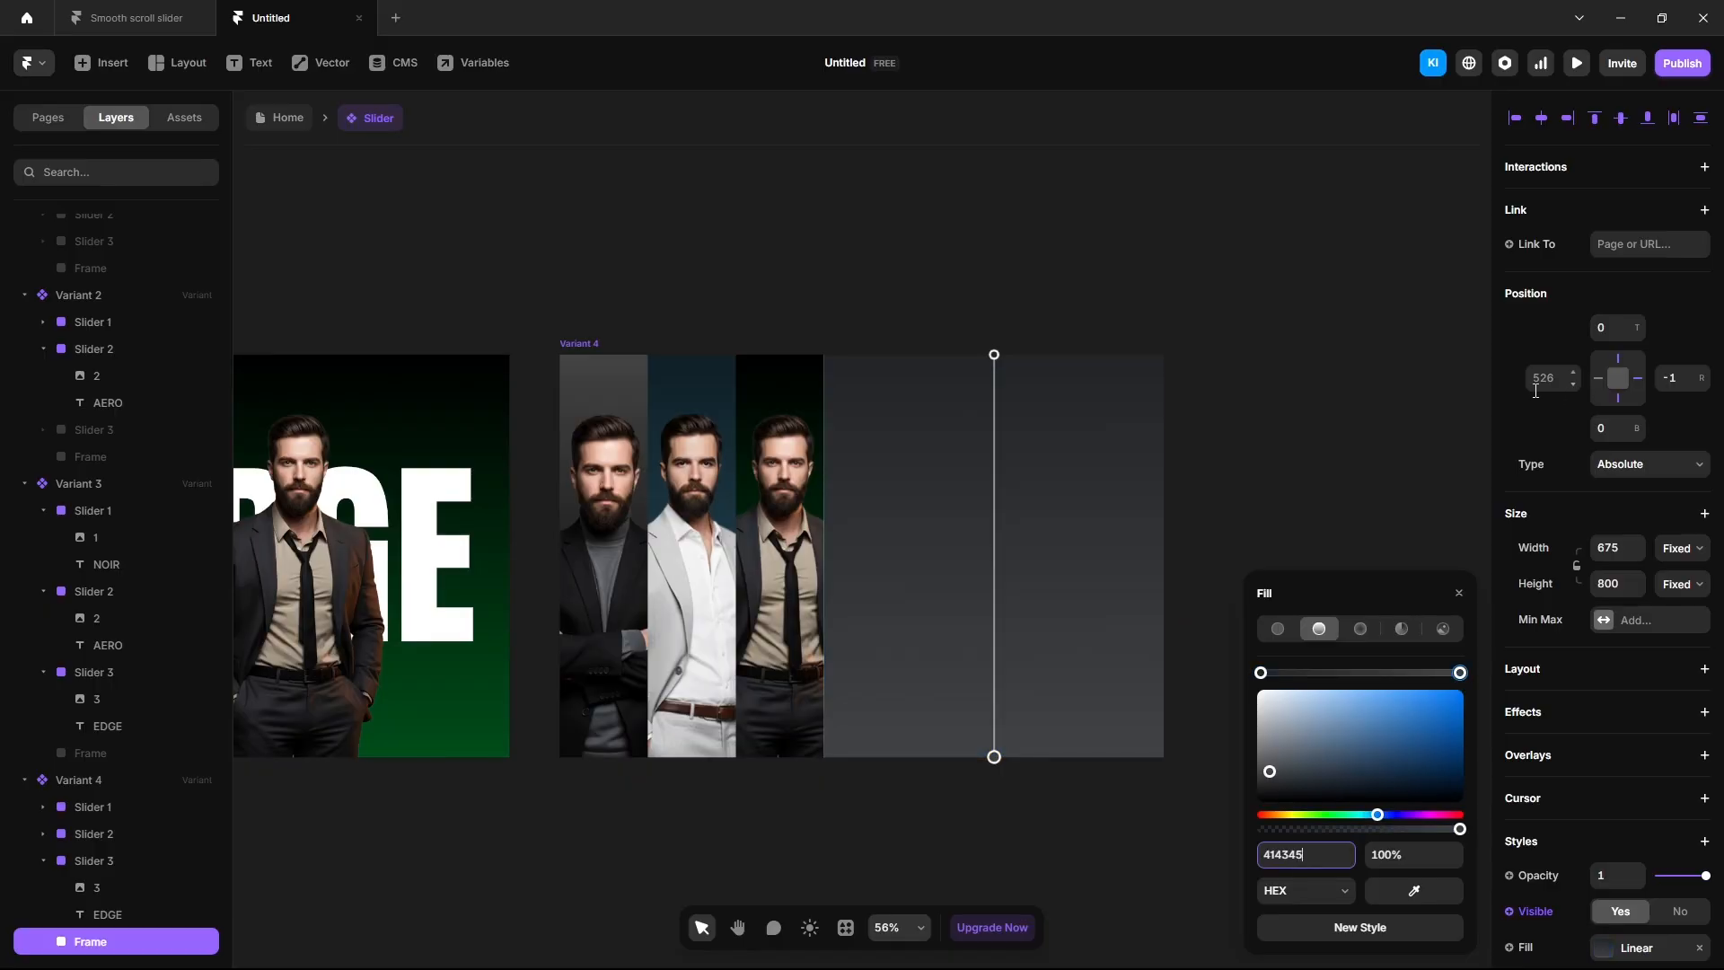
# Set the frame's left offset to 525 and right offset to 0.
pyautogui.click(1573, 386)
pyautogui.click(1668, 380)
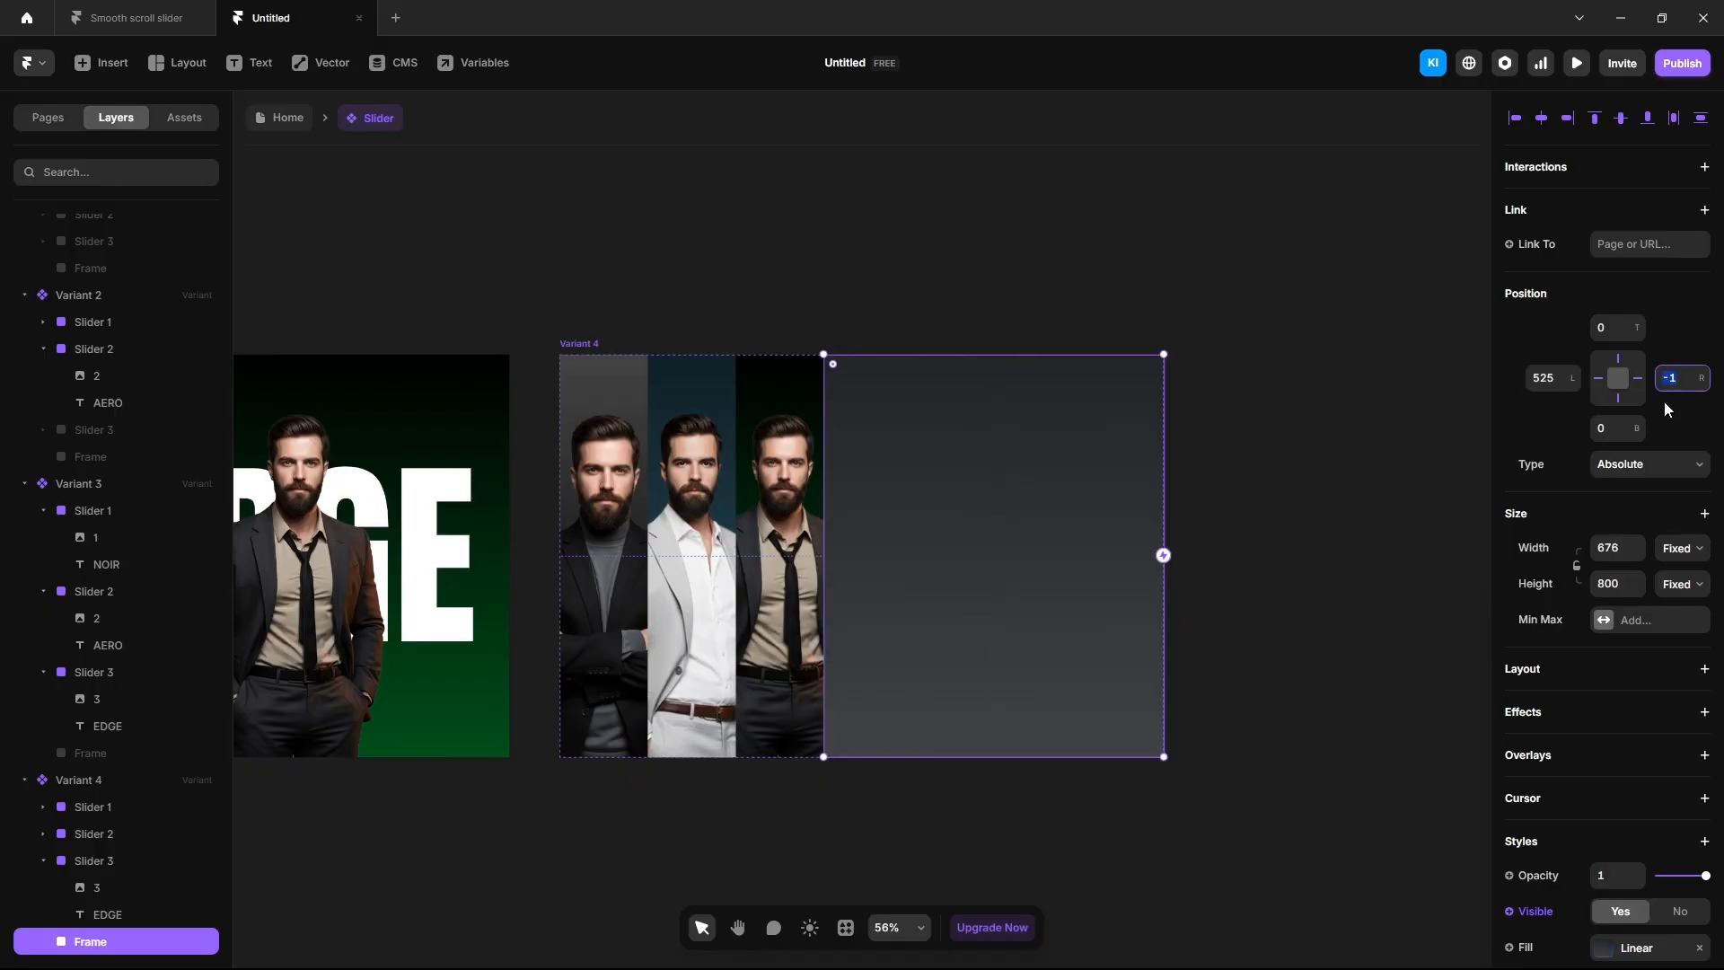
pyautogui.press('Return')
# Add a CORE text layer in the frame and set it in Anton.
pyautogui.press('t')
pyautogui.click(985, 532)
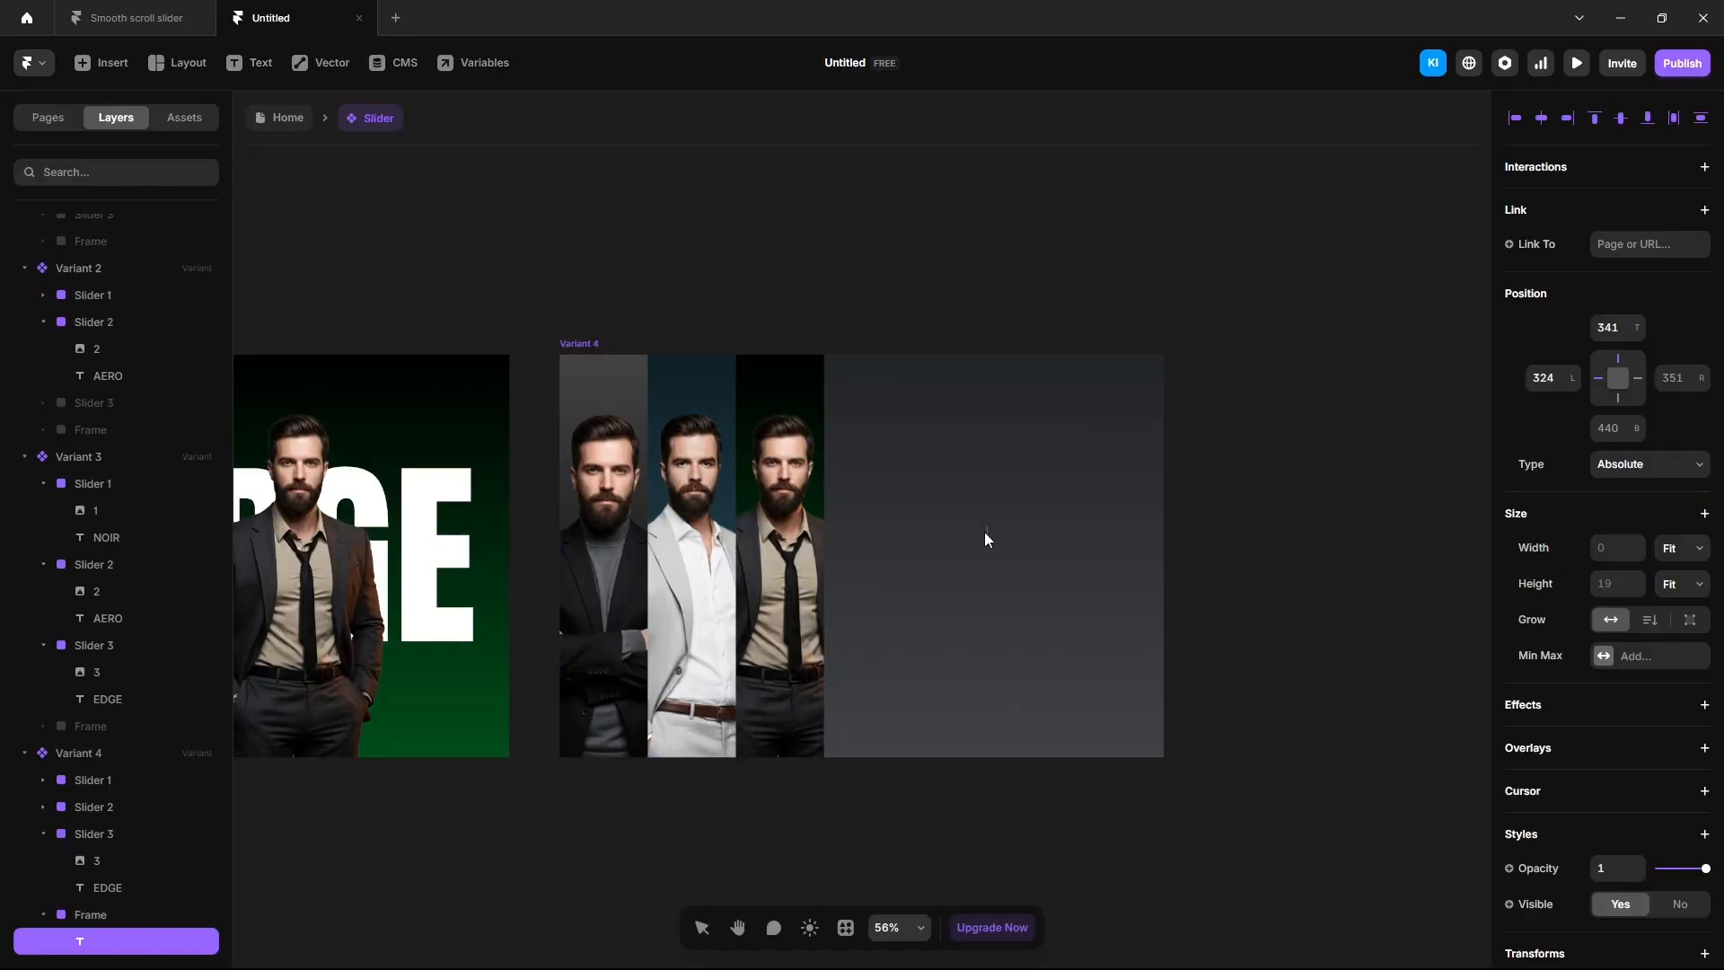
pyautogui.write('CORE')
pyautogui.hotkey('ctrl', 'a')
pyautogui.scroll(-3, 1571, 712)
pyautogui.click(1634, 798)
pyautogui.write('anto')
pyautogui.click(1313, 698)
pyautogui.click(1622, 902)
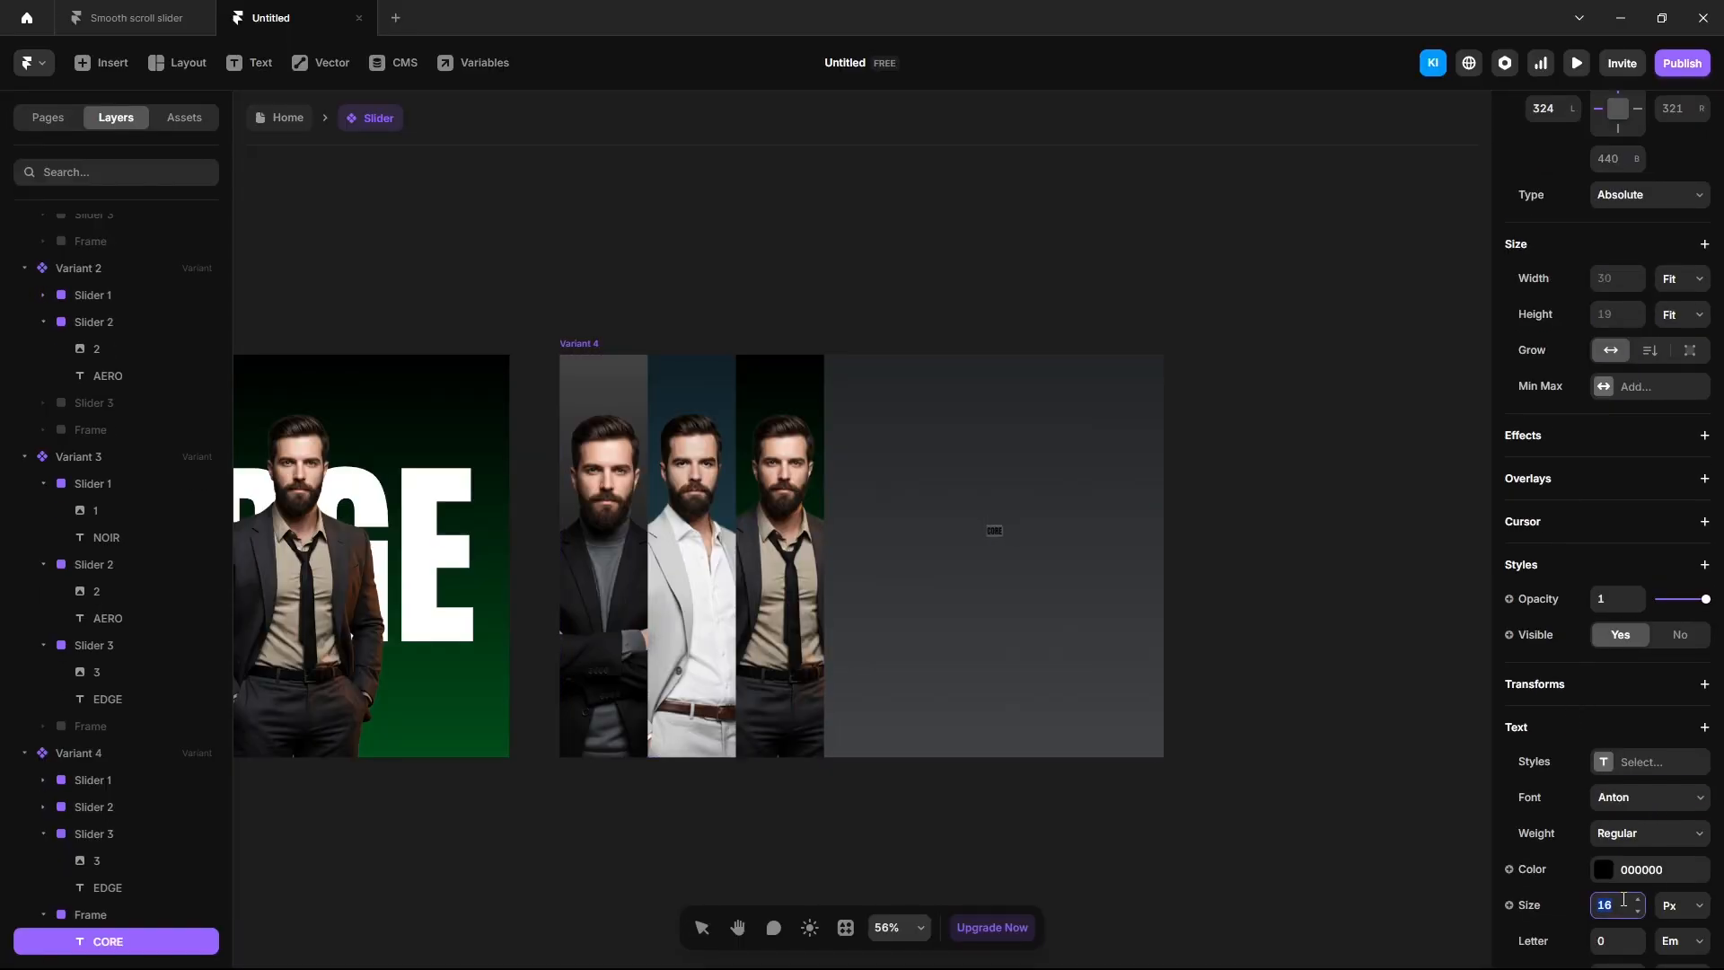
# Set the CORE text to size 400 and colour it white.
pyautogui.write('400')
pyautogui.press('Return')
pyautogui.click(1606, 870)
pyautogui.moveTo(1283, 717); pyautogui.dragTo(1241, 670)
pyautogui.click(1322, 429)
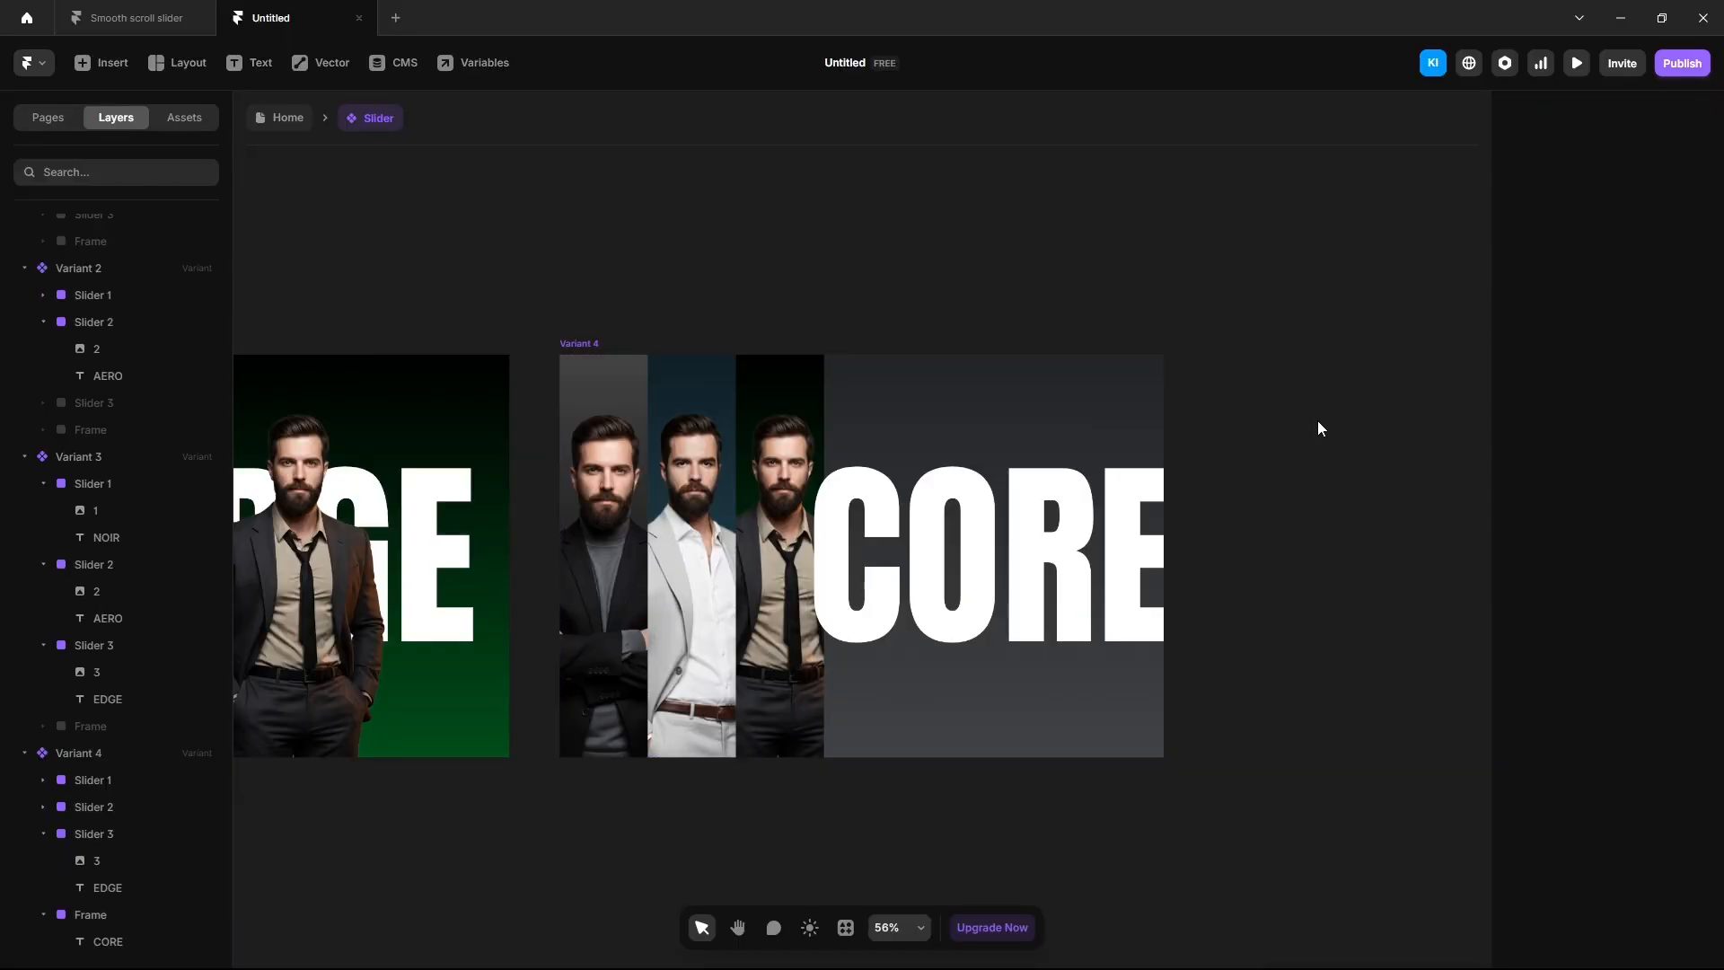
# Shrink CORE to size 350 and drop the 4.png image onto the canvas.
pyautogui.click(1044, 566)
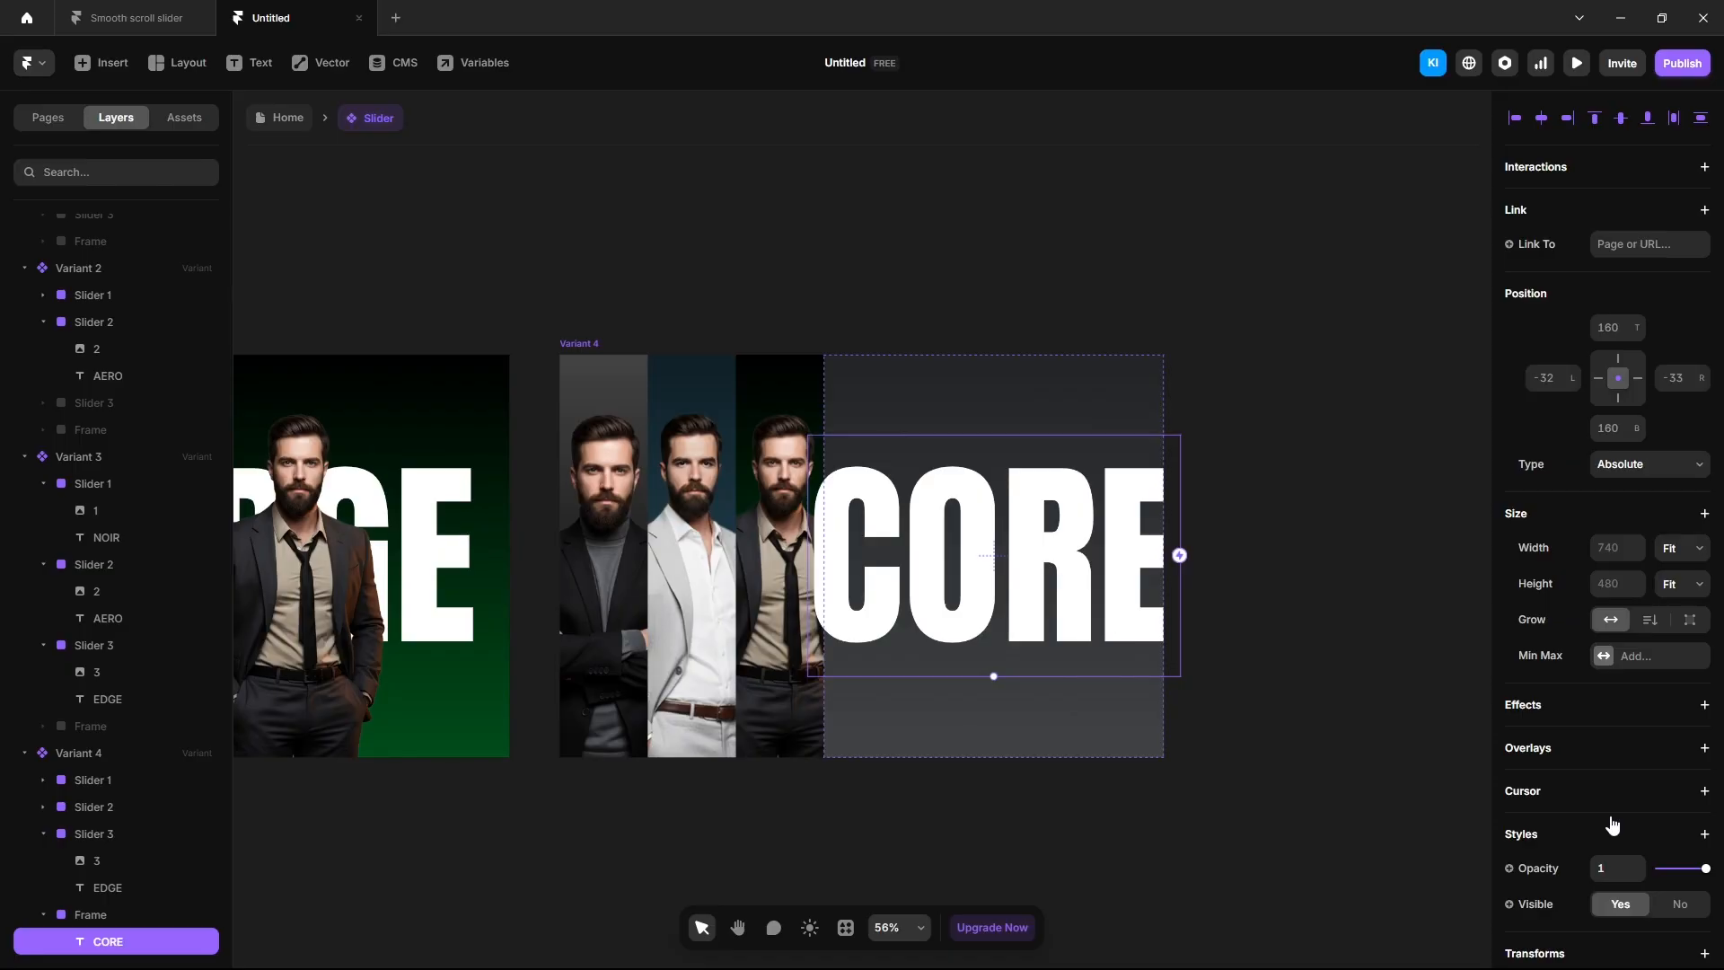
pyautogui.scroll(-3, 1612, 824)
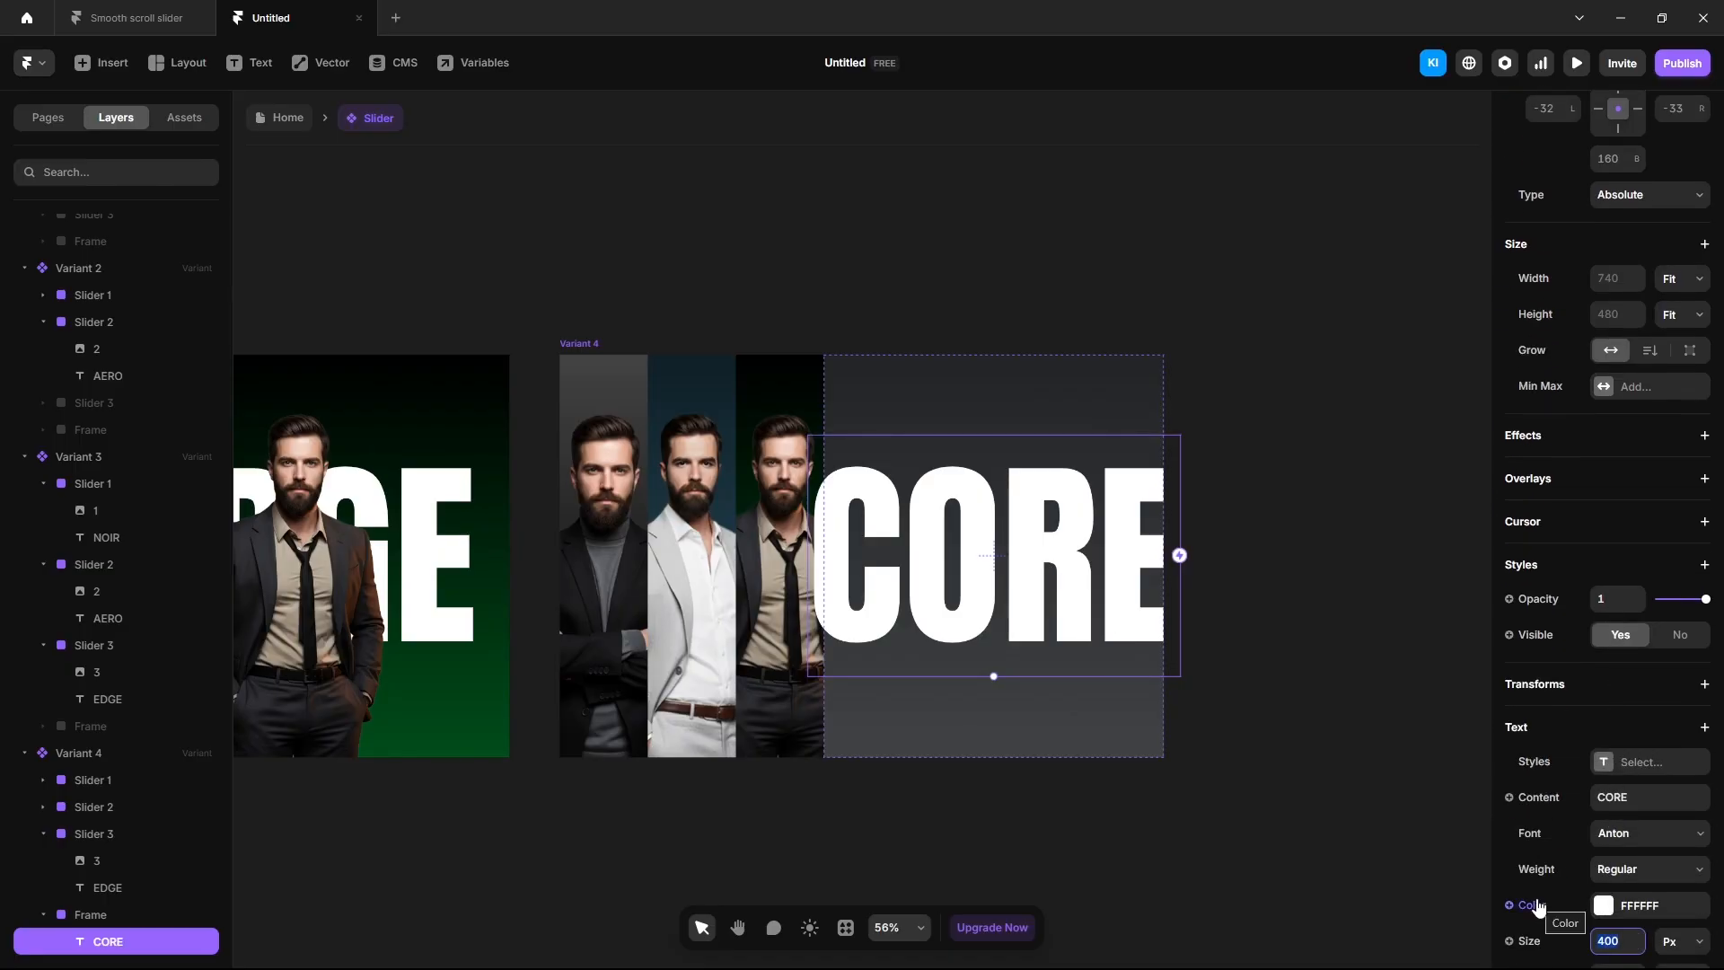
pyautogui.write('350')
pyautogui.press('Return')
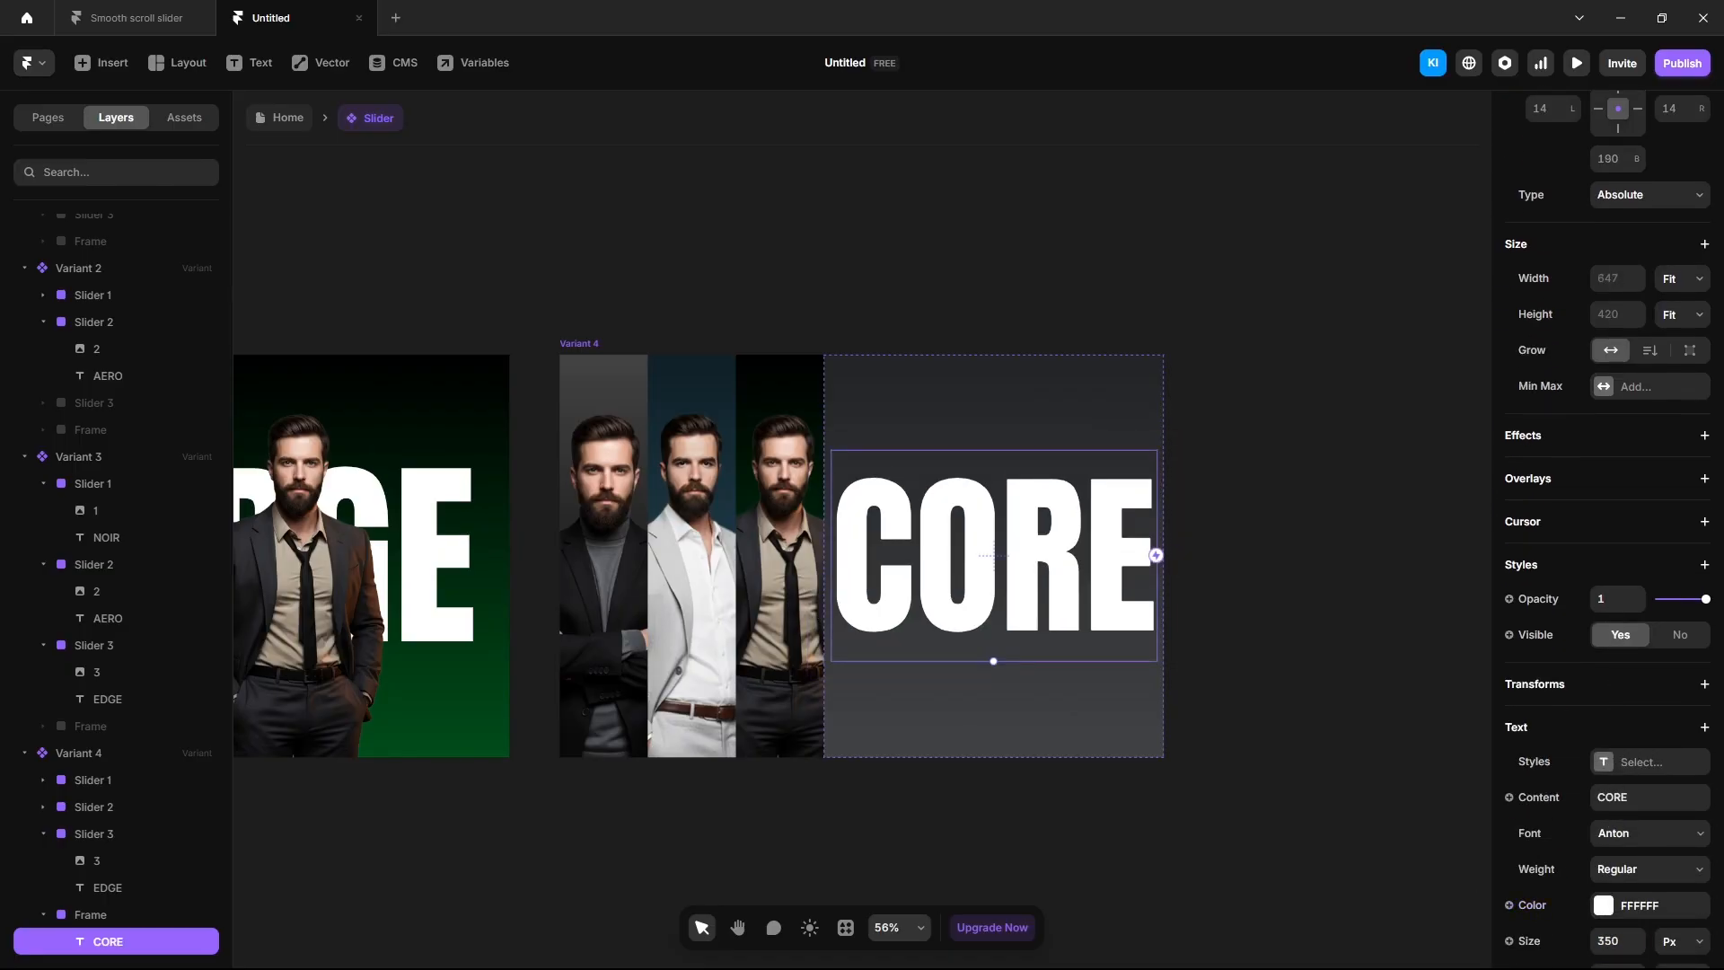
pyautogui.moveTo(1145, 593); pyautogui.dragTo(977, 590)
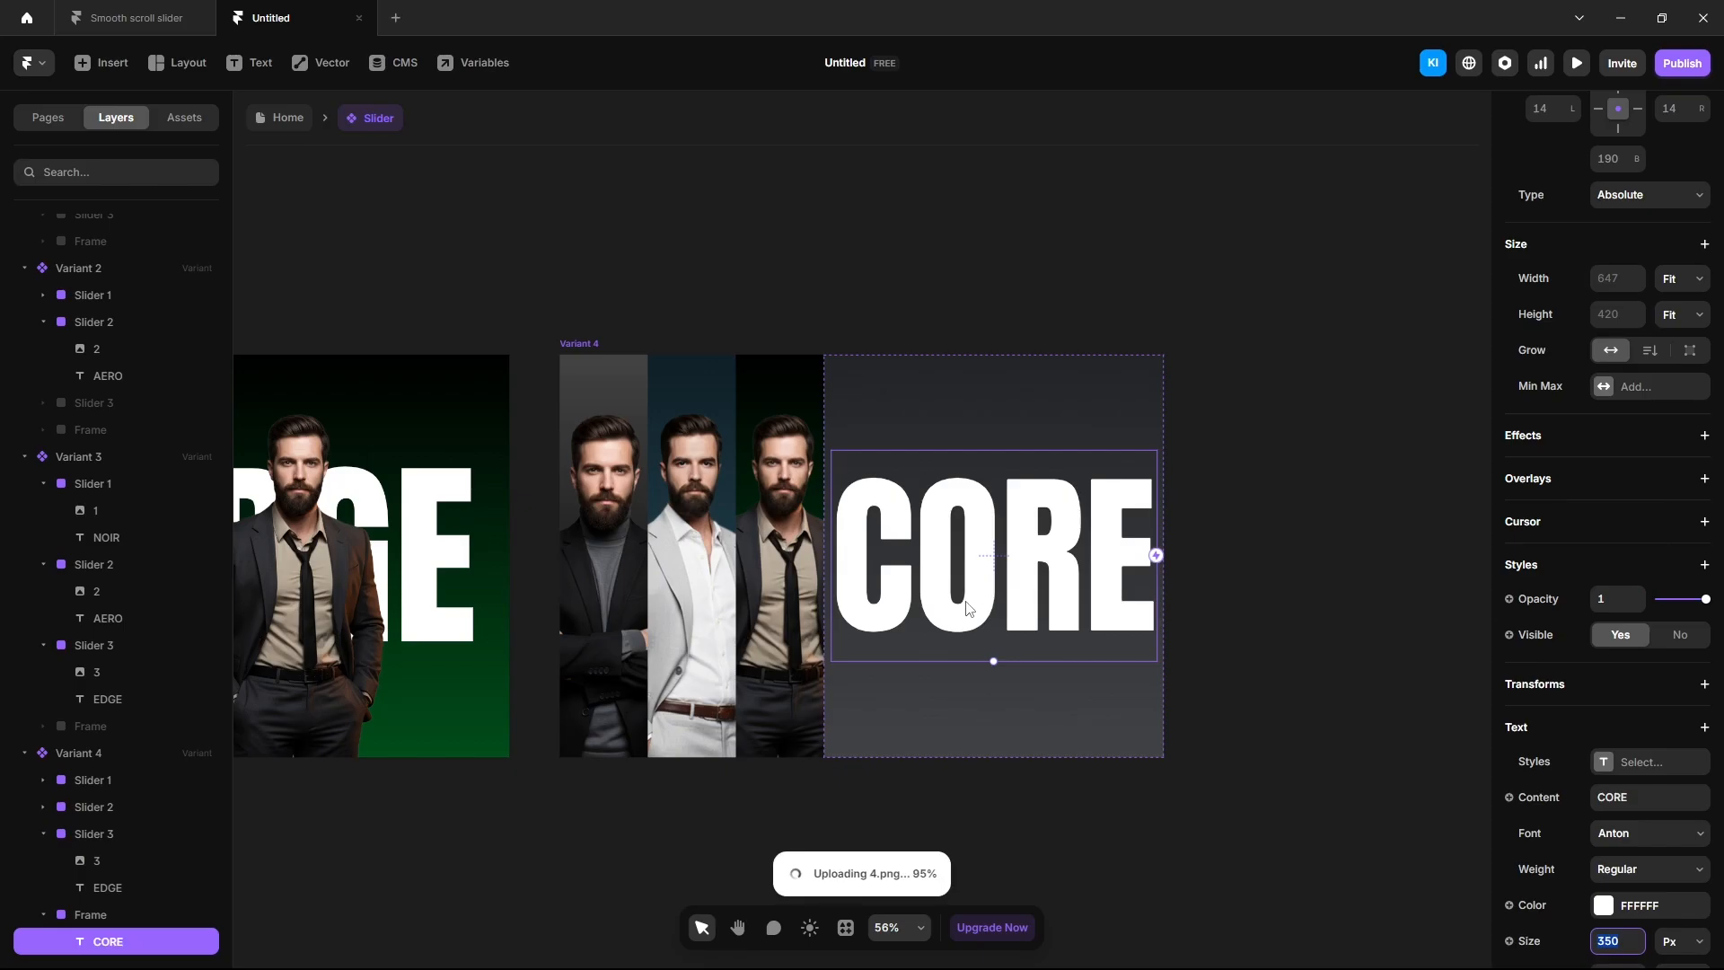
# Nest the 4 image in the frame renamed Slider 4, 550 wide, bottom-centred.
pyautogui.moveTo(70, 943); pyautogui.dragTo(99, 891)
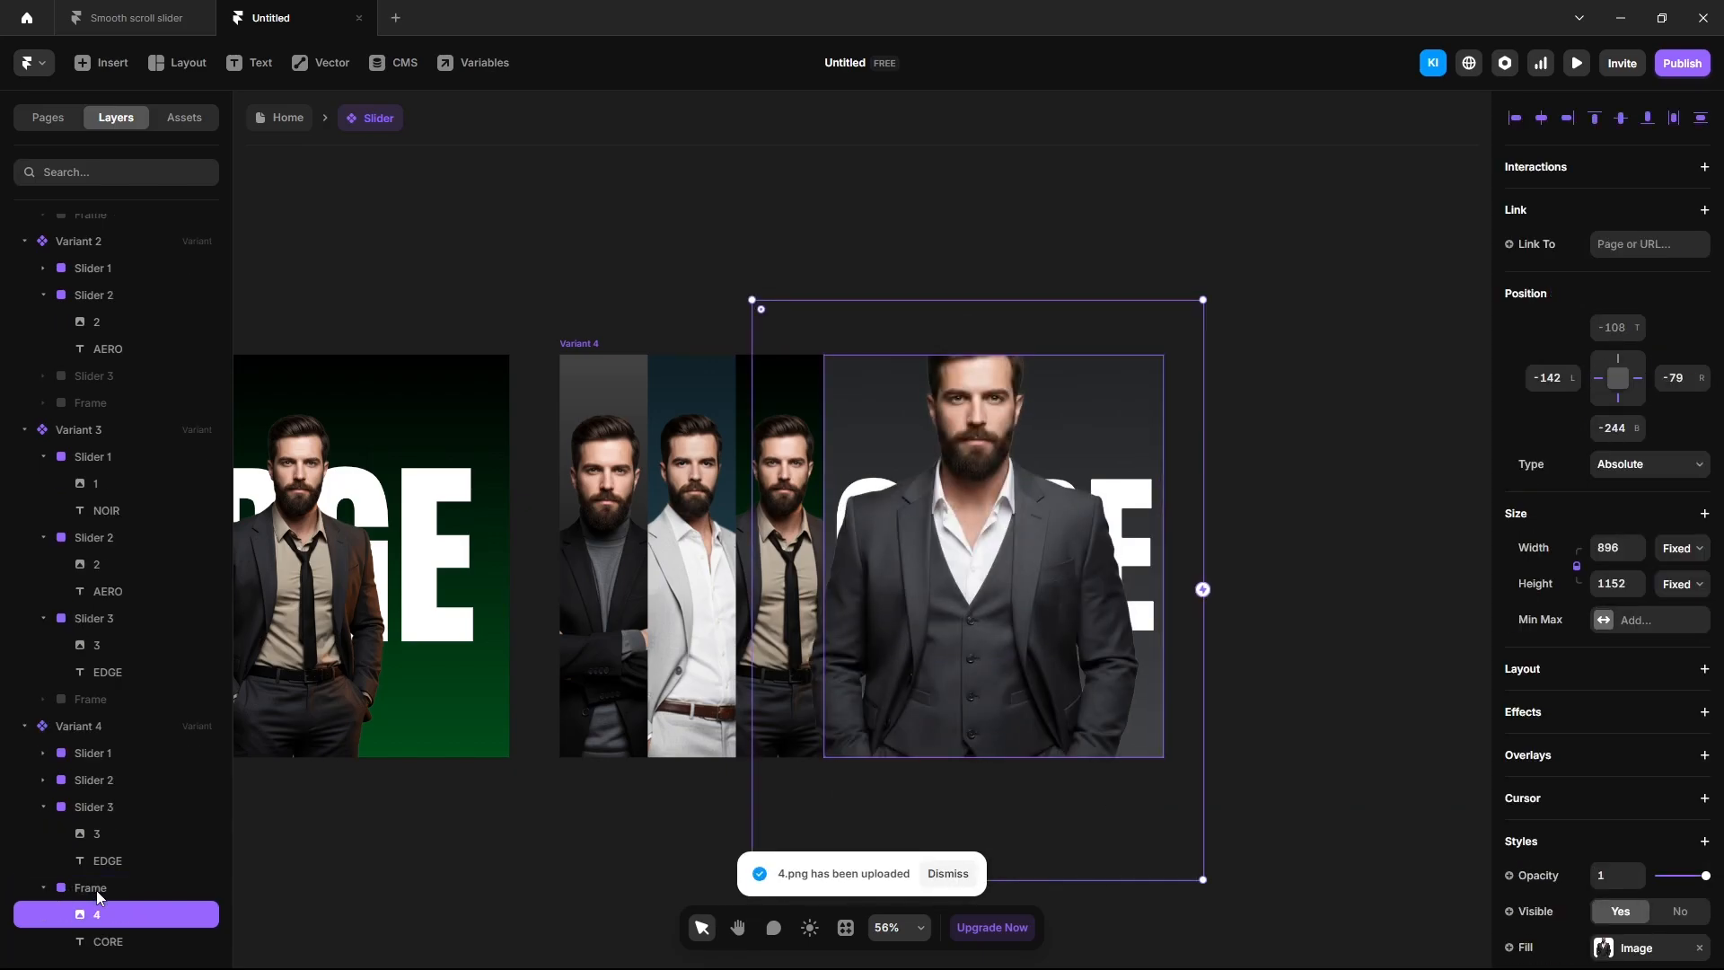
pyautogui.doubleClick(103, 889)
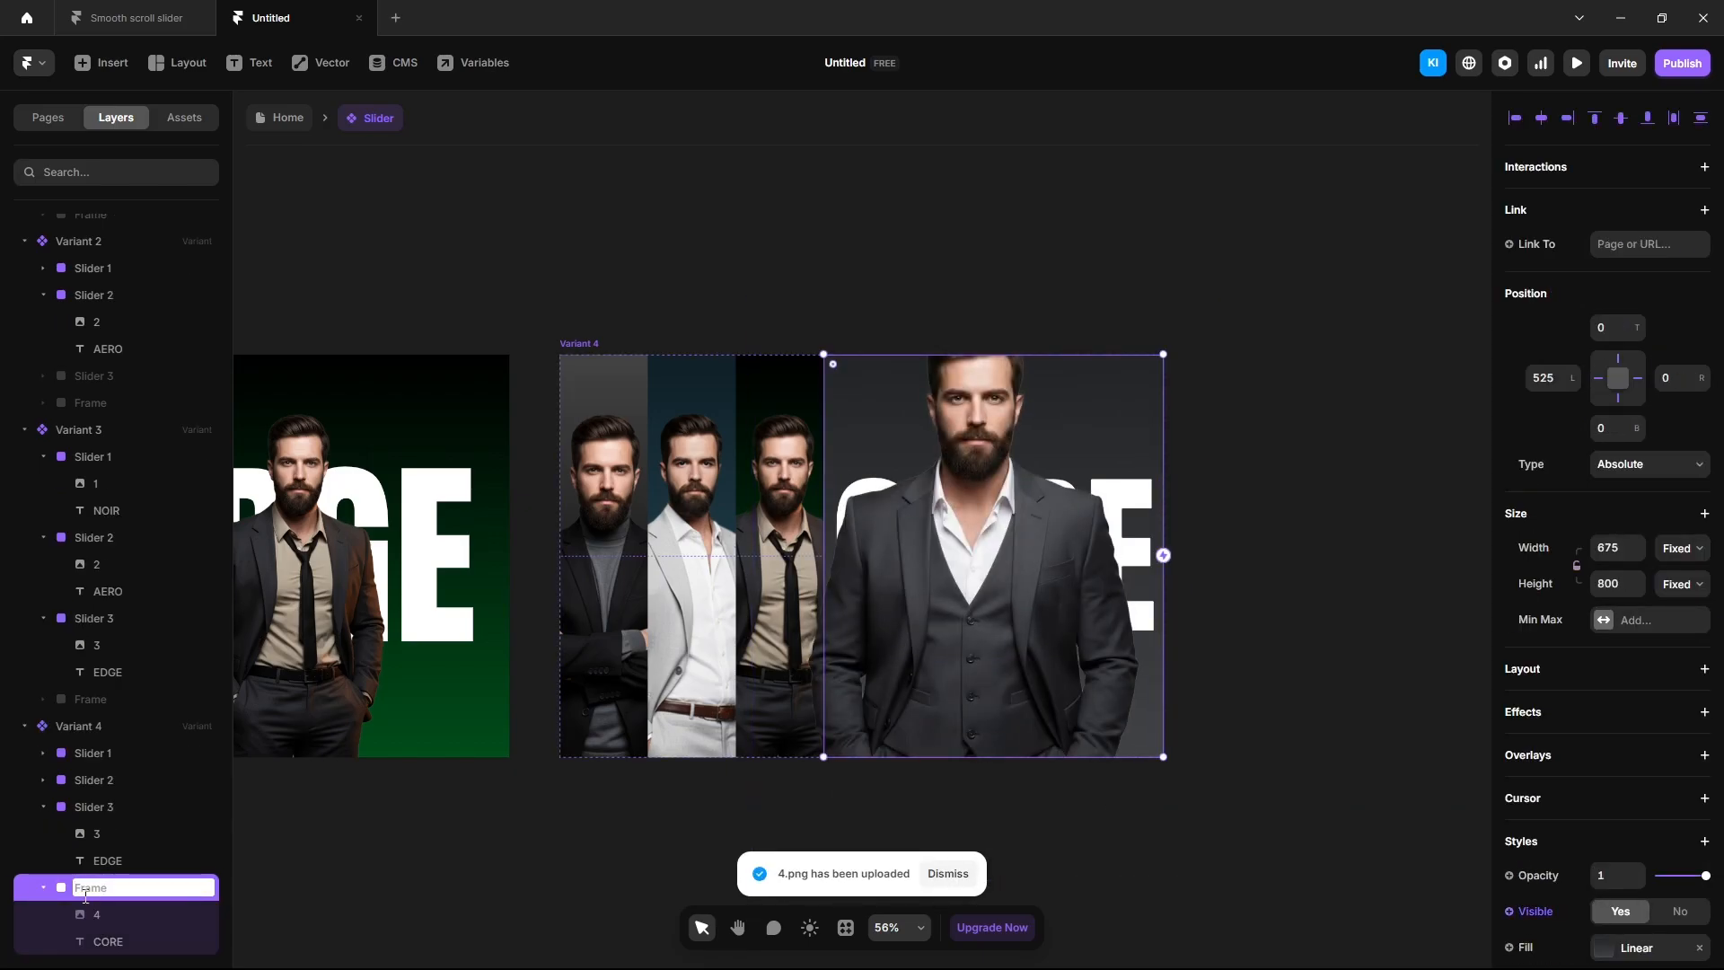
pyautogui.write('550')
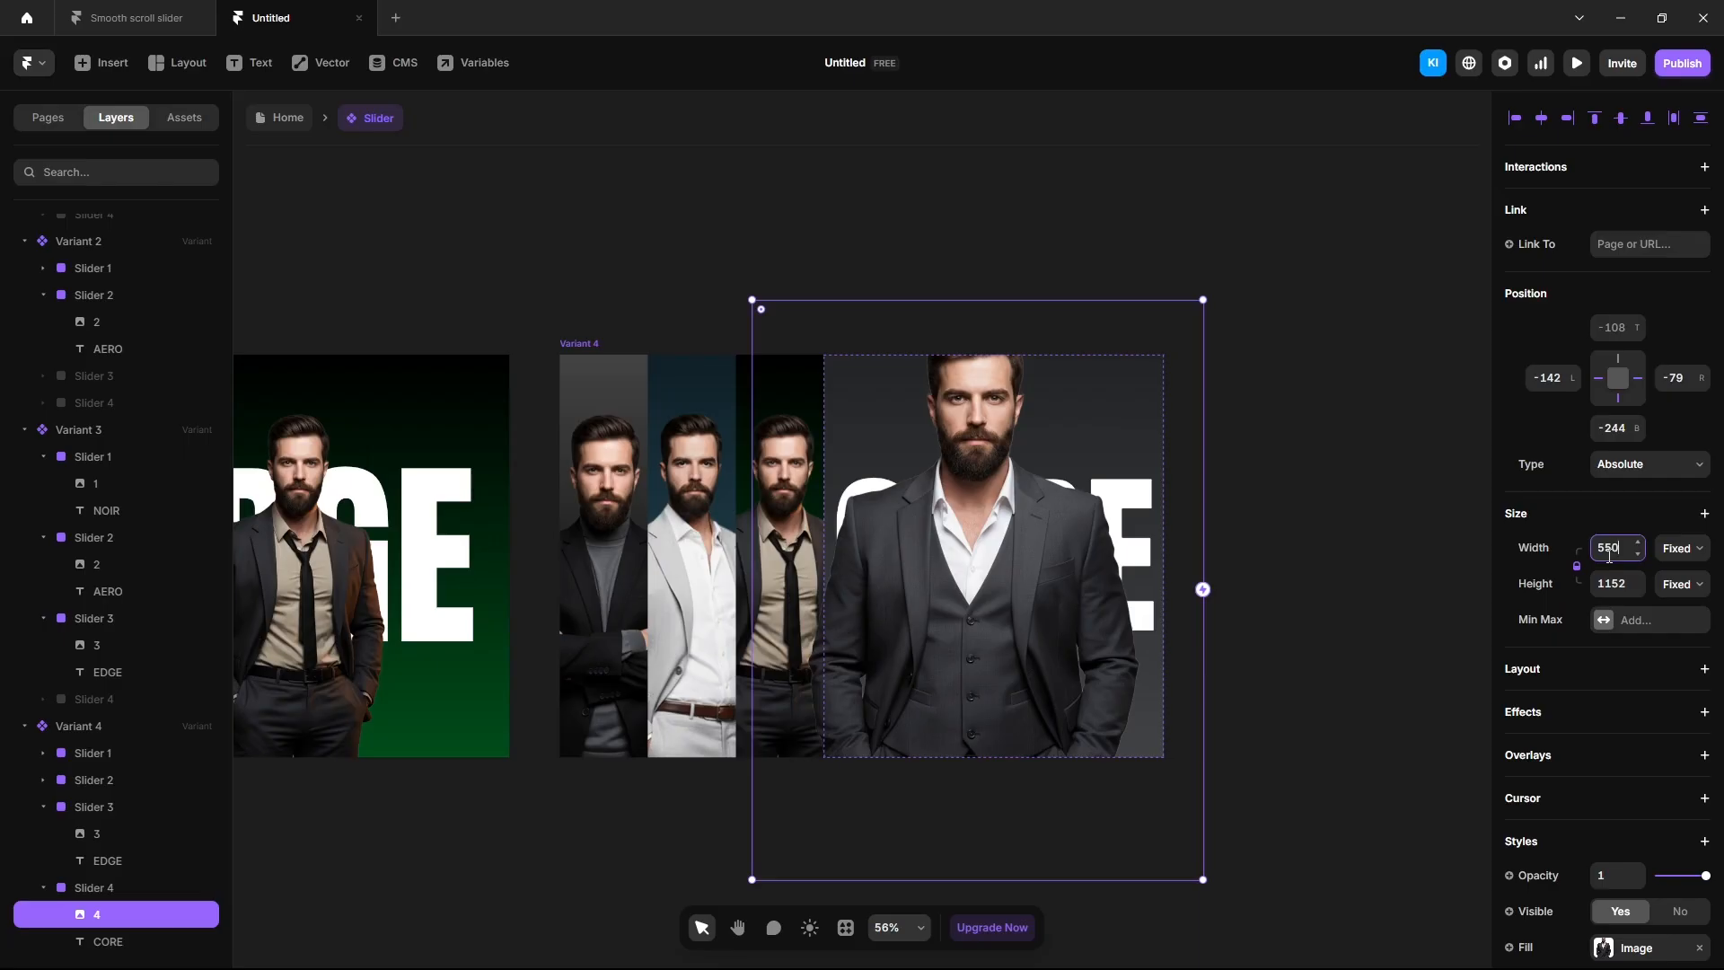
pyautogui.press('Return')
pyautogui.click(1541, 117)
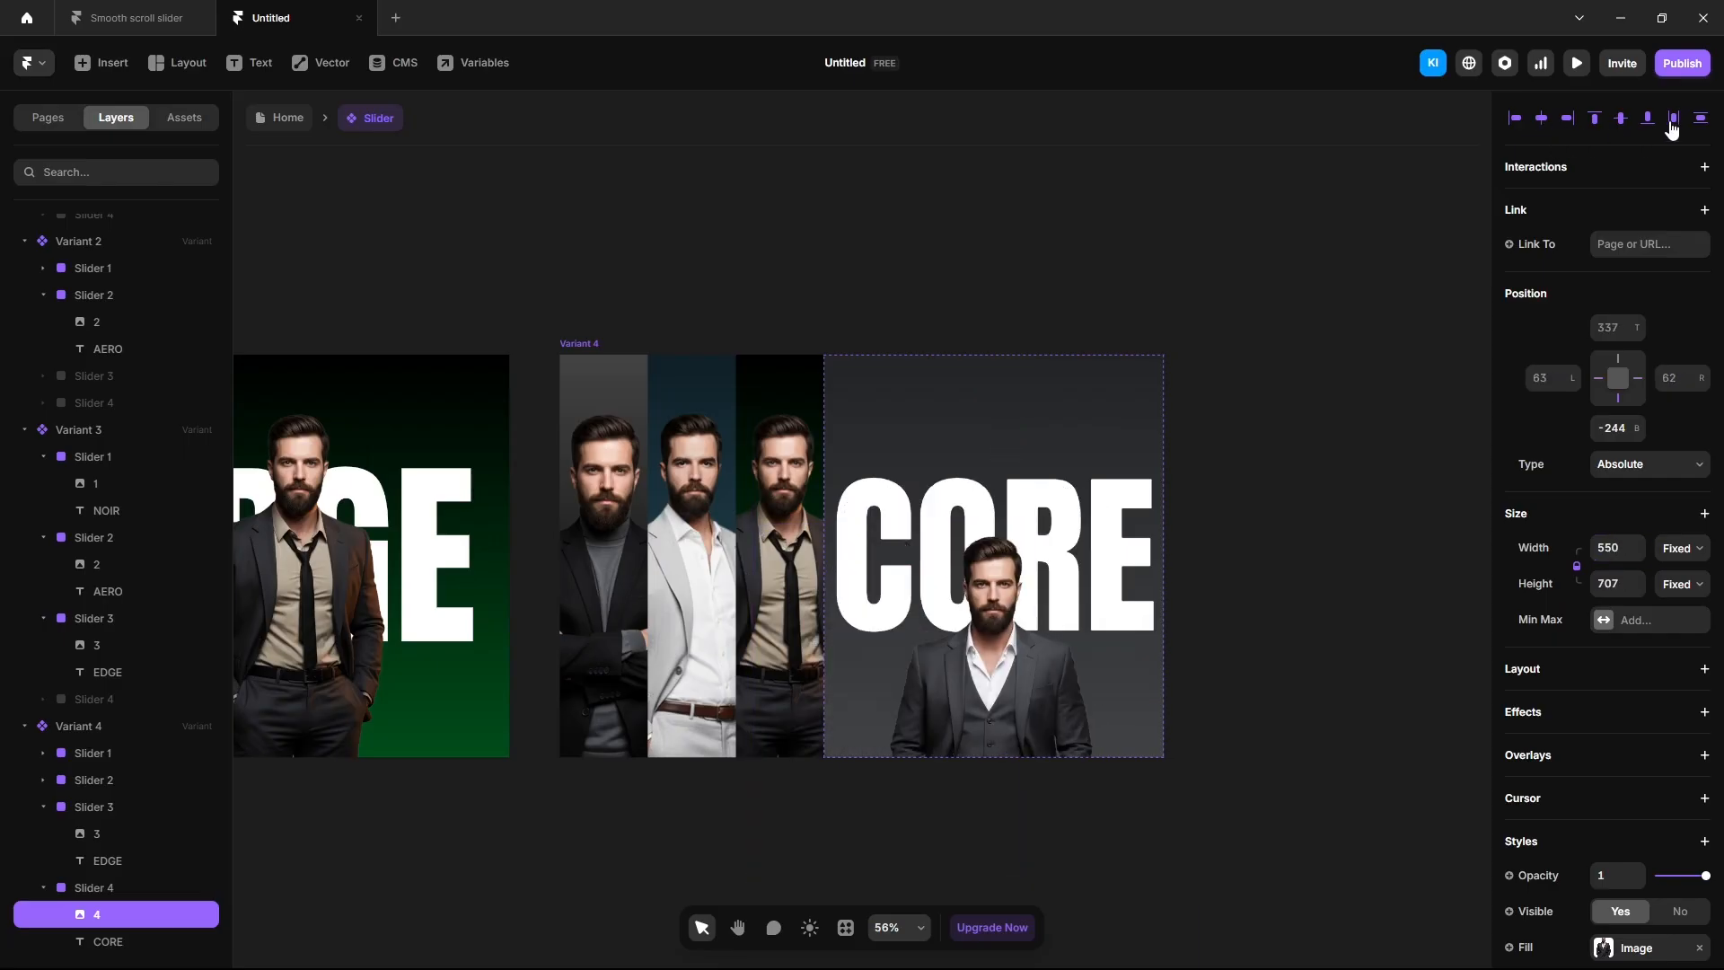
pyautogui.click(1647, 117)
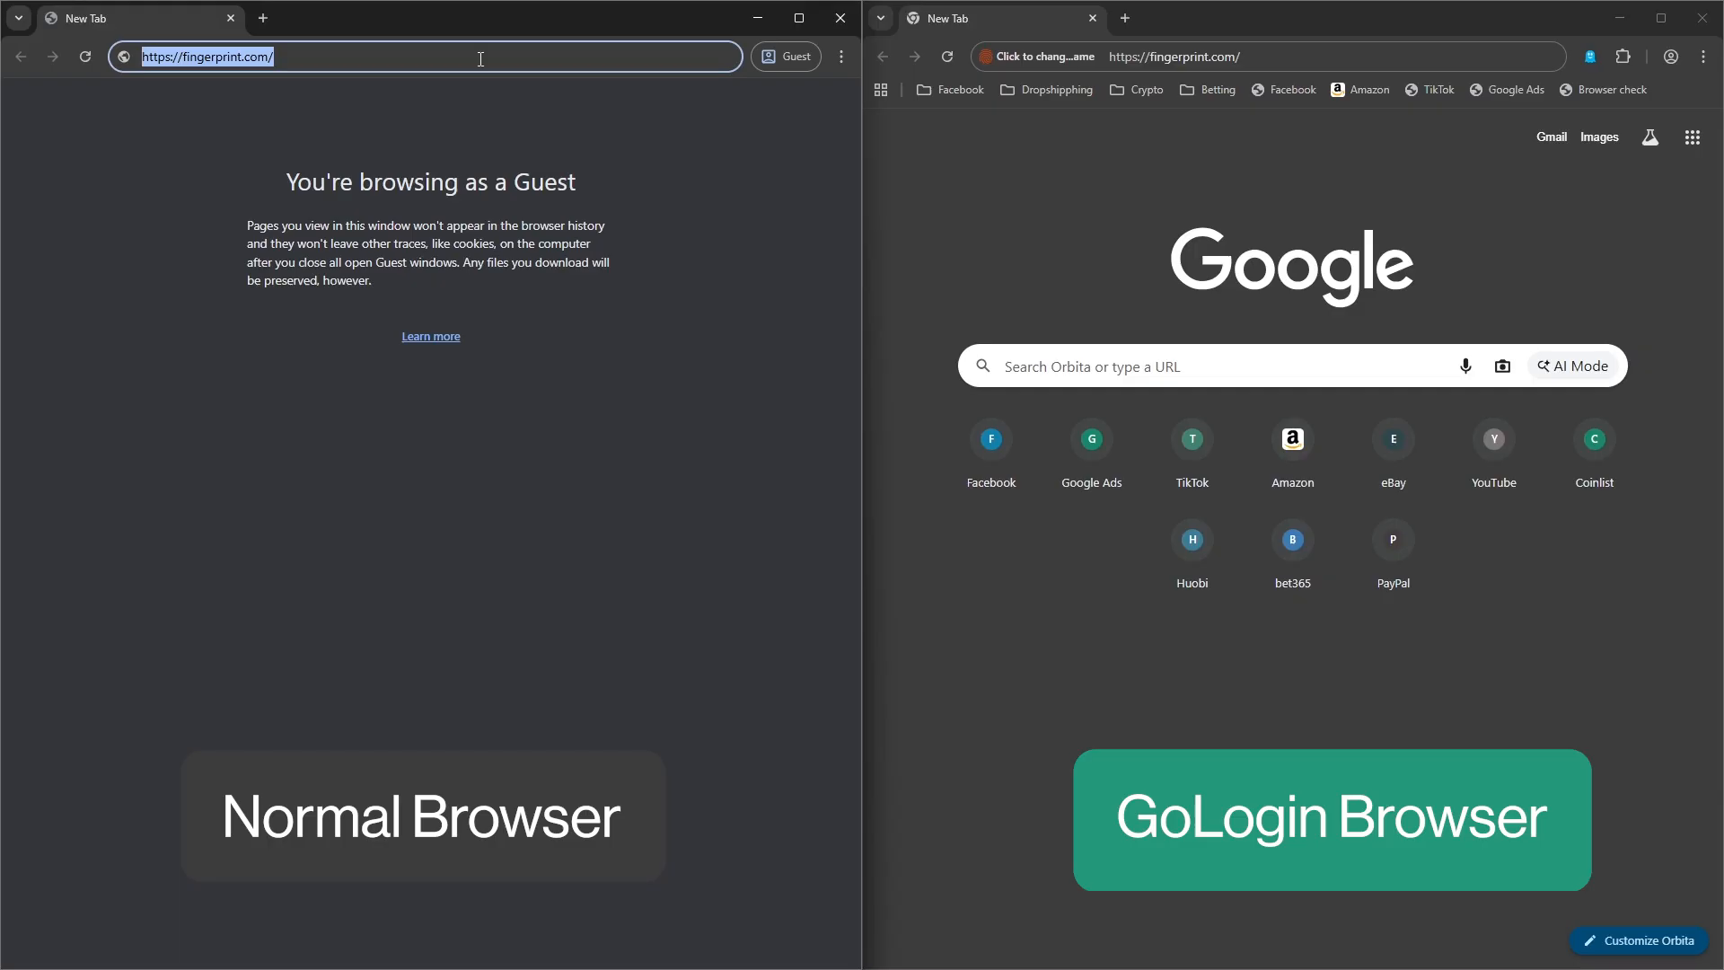
# Load fingerprint.com in both the normal browser and the GoLogin browser.
pyautogui.press('Return')
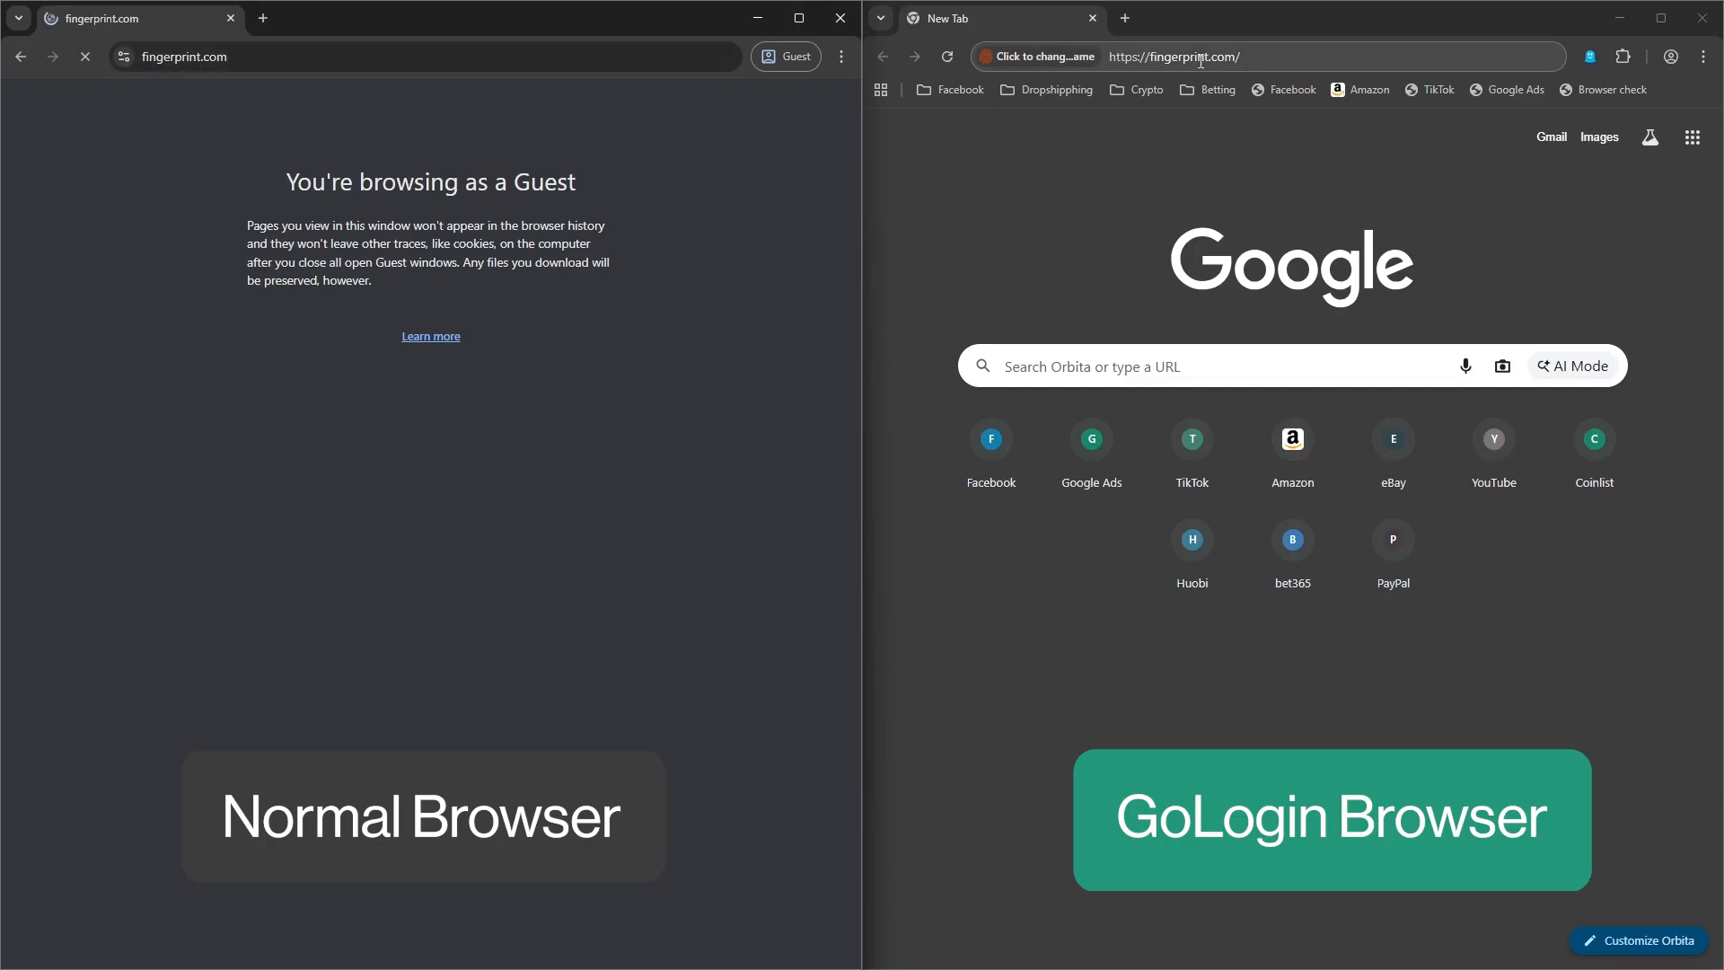
pyautogui.press('Return')
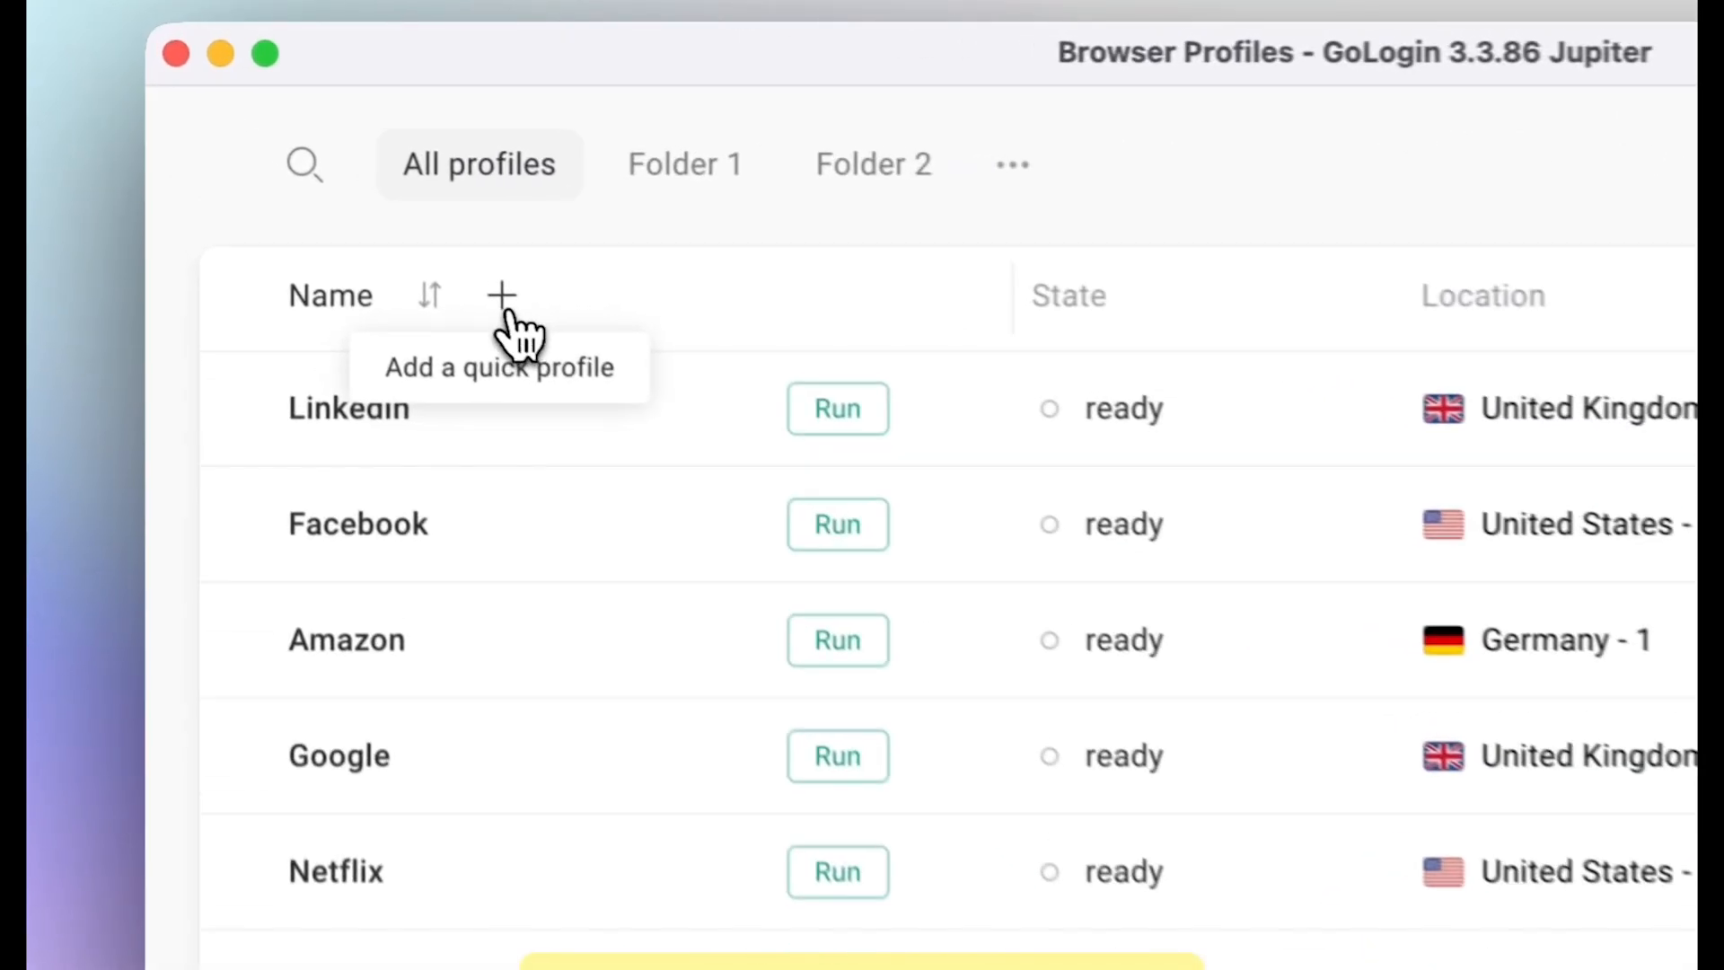
# Create a quick LinkedIn profile on a United States proxy and launch its browser.
pyautogui.click(519, 312)
pyautogui.write('LinkedIn - Josh P')
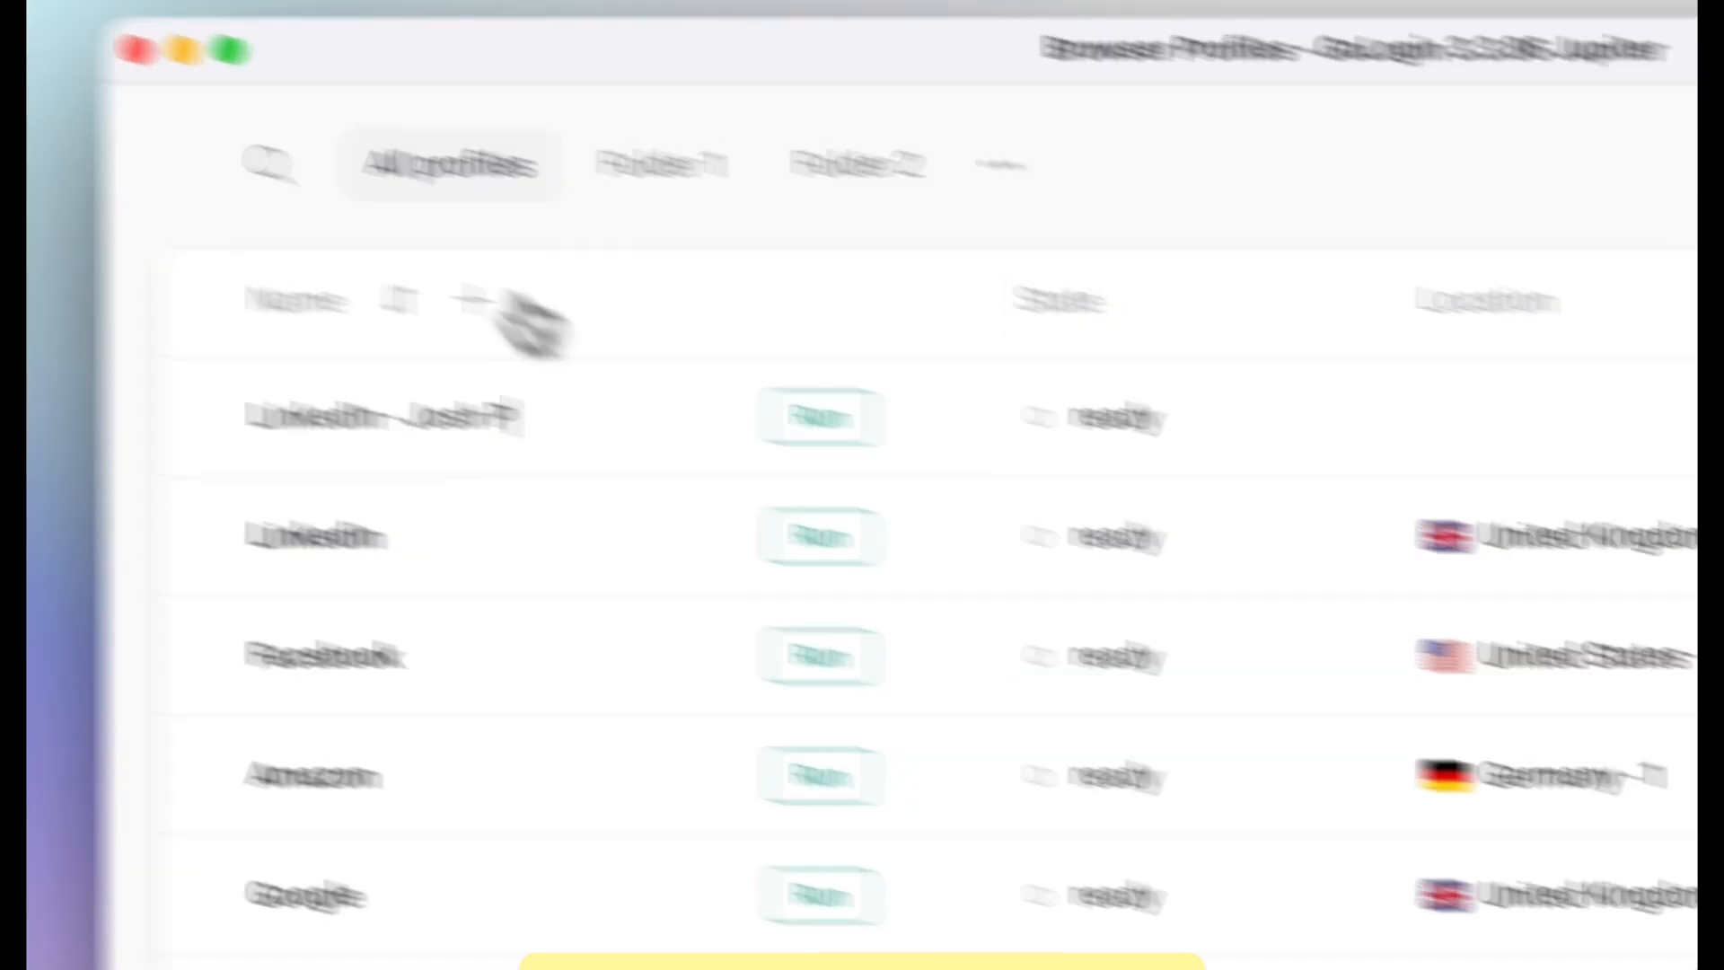
pyautogui.click(1611, 432)
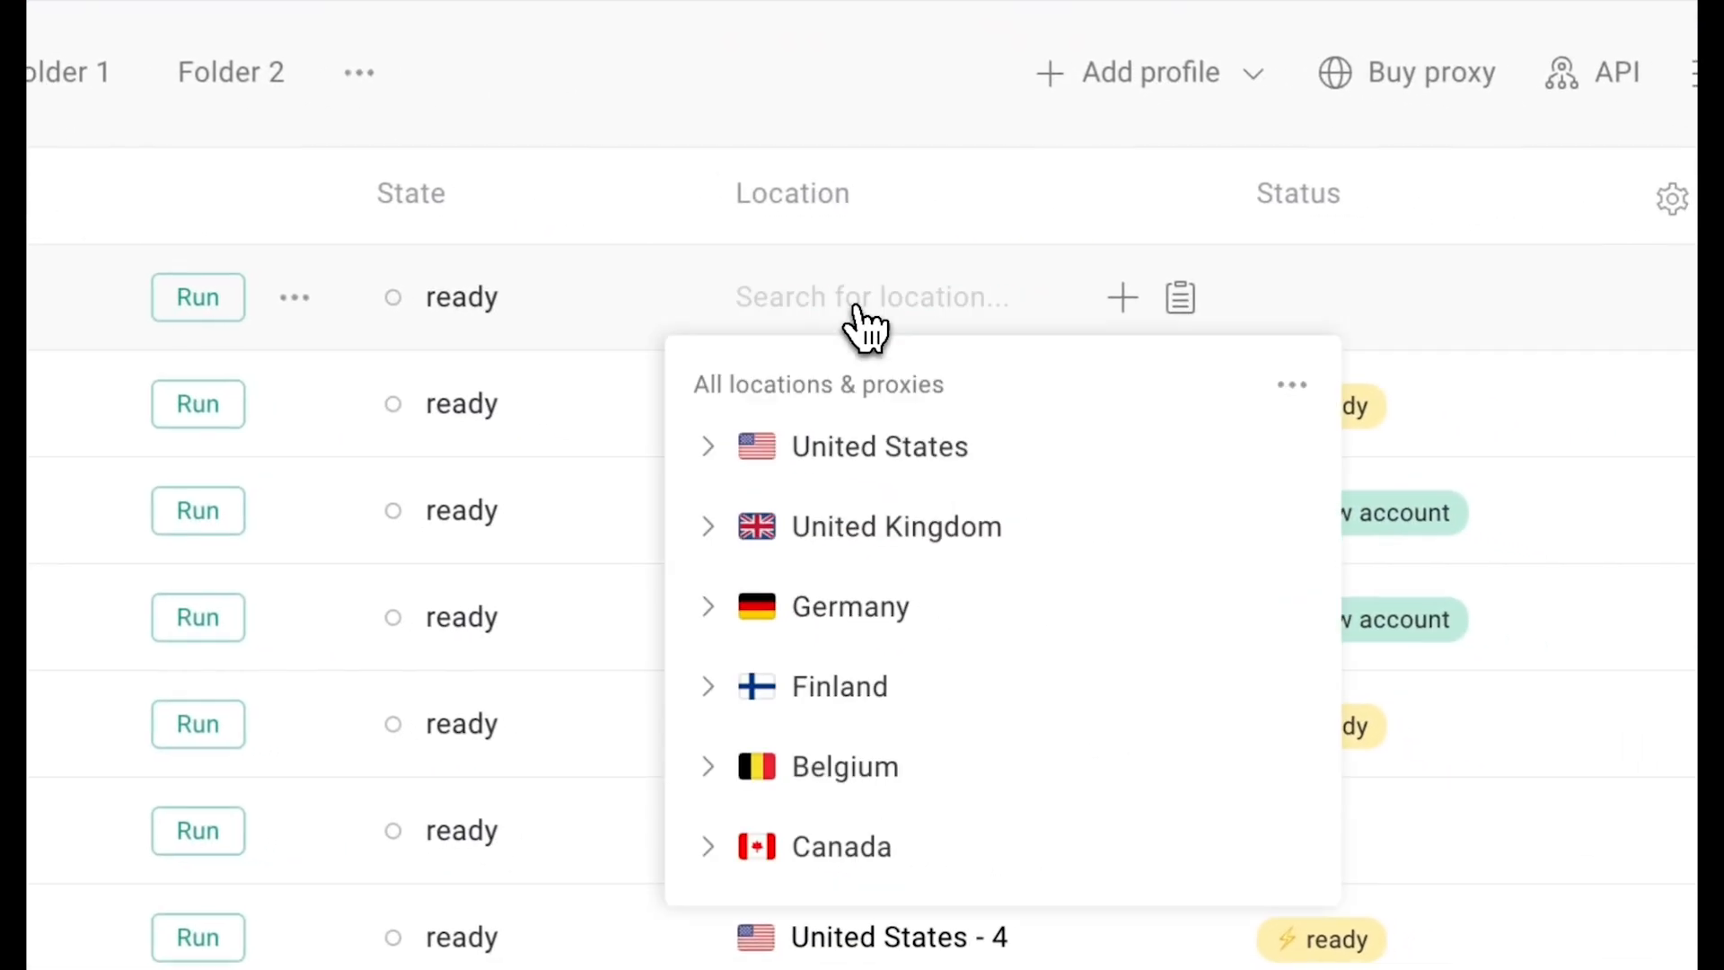
pyautogui.click(1010, 458)
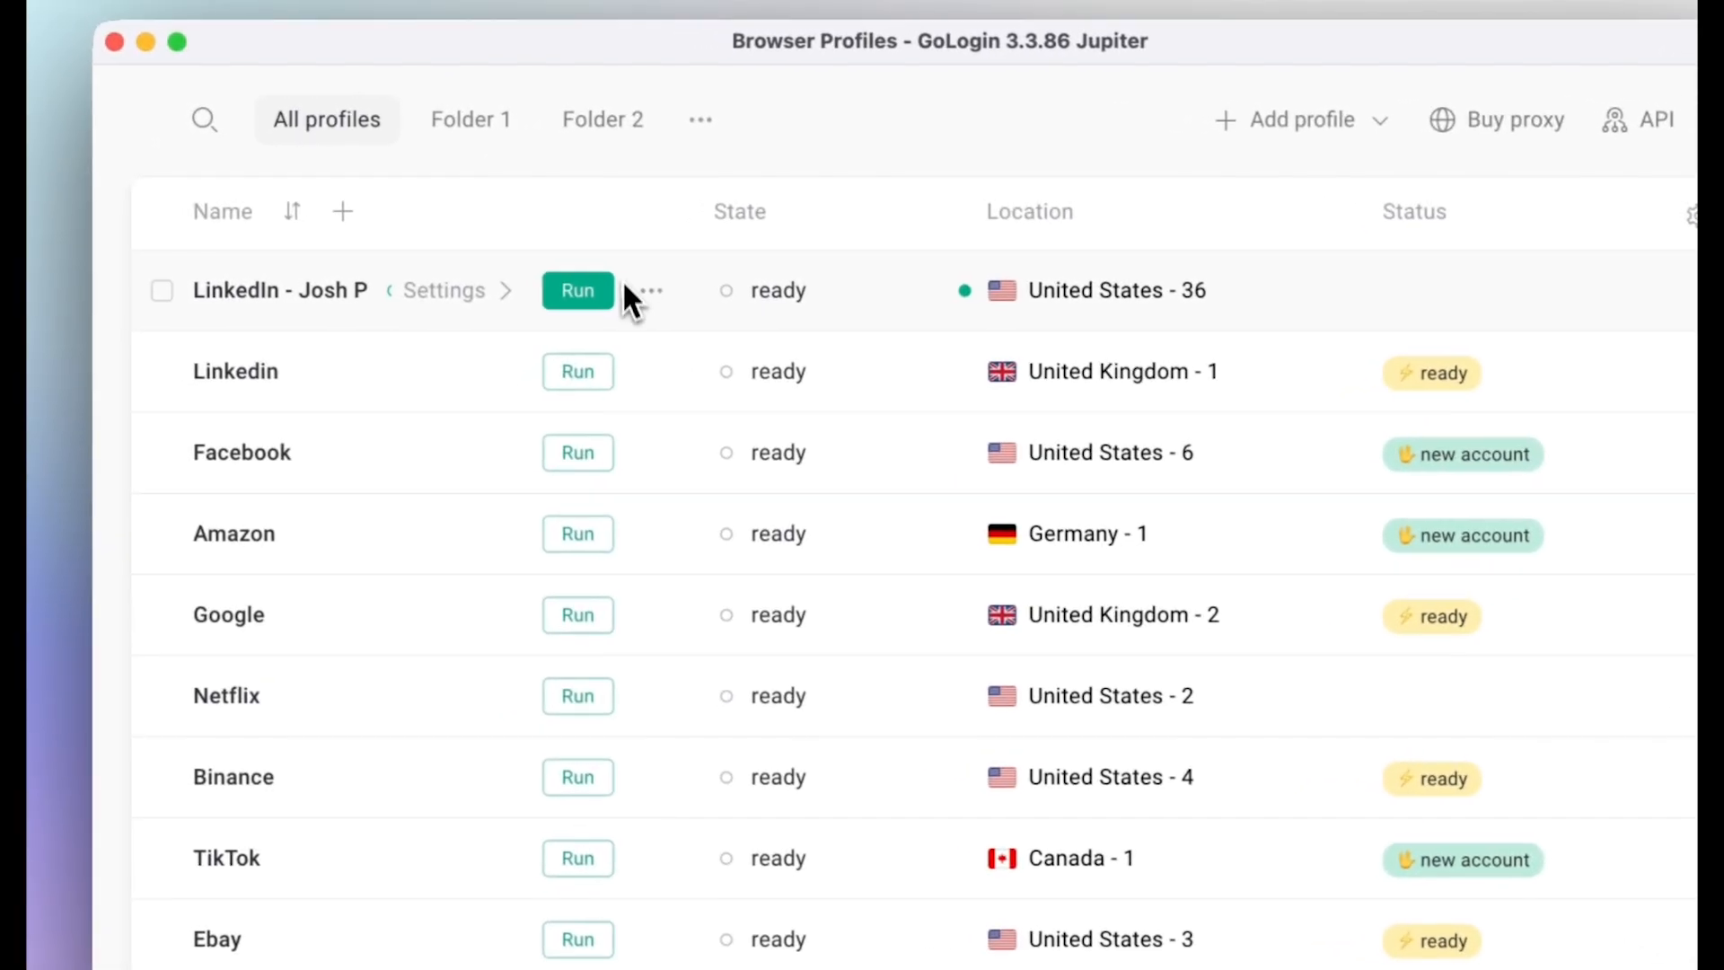
pyautogui.click(603, 296)
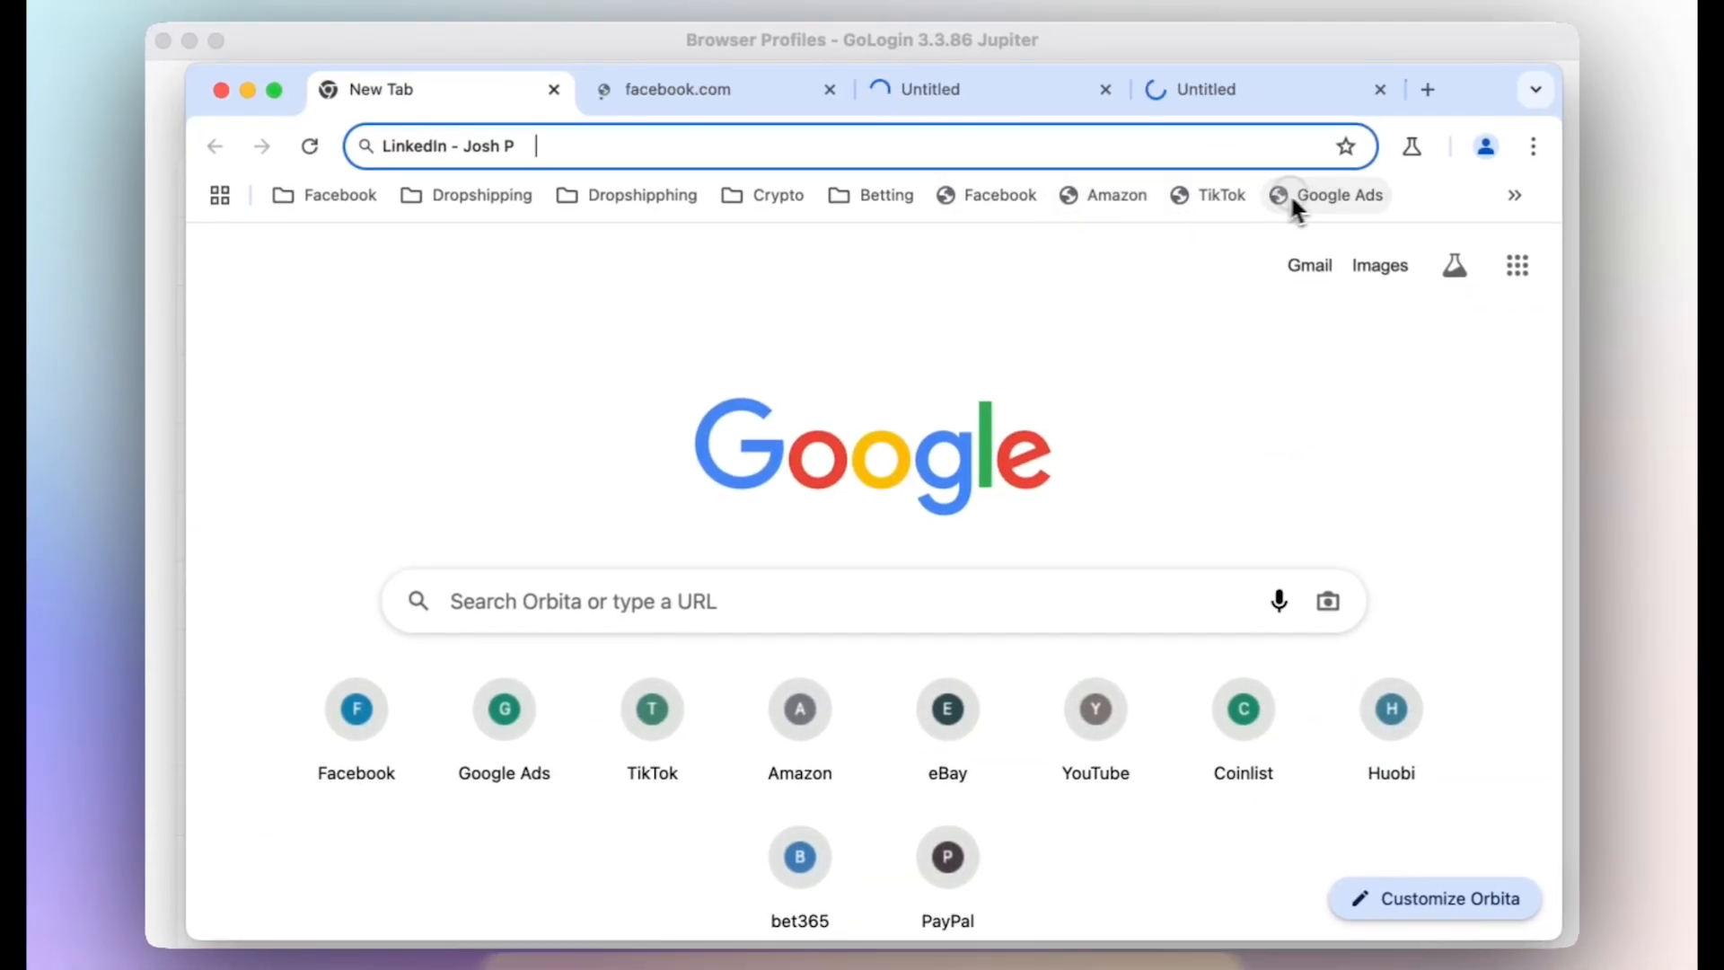
# Run the Browser check bookmark, then look at the Facebook and Amazon tabs.
pyautogui.click(1519, 196)
pyautogui.click(1475, 250)
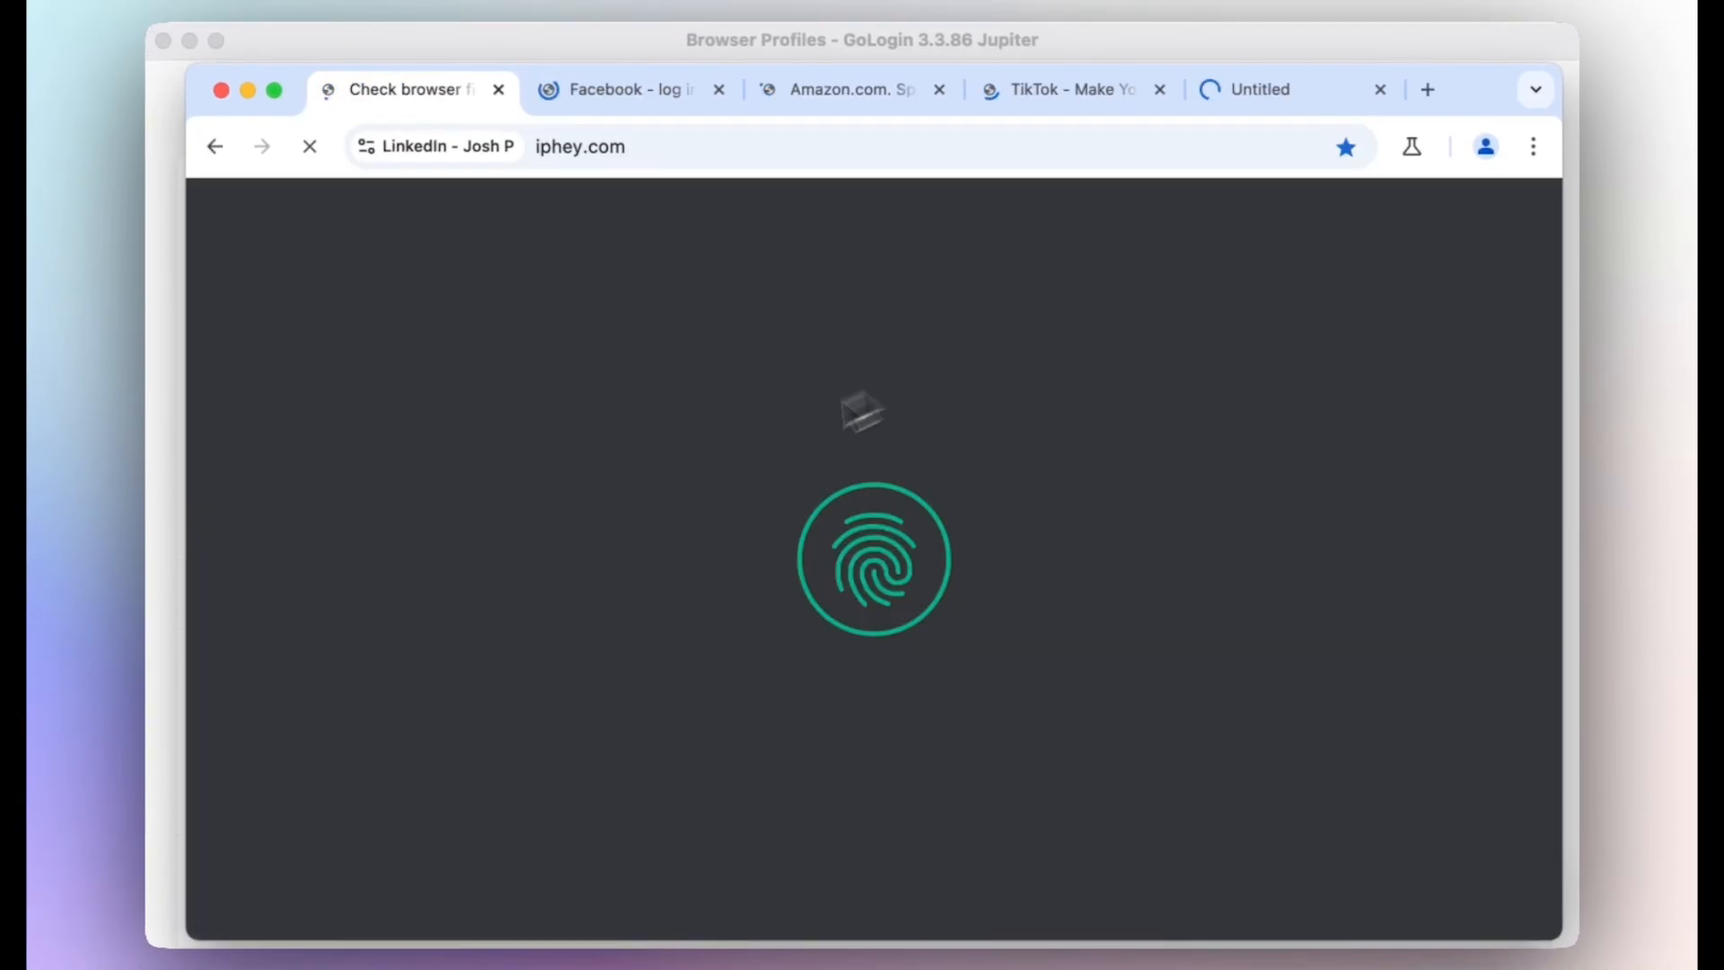
pyautogui.click(661, 95)
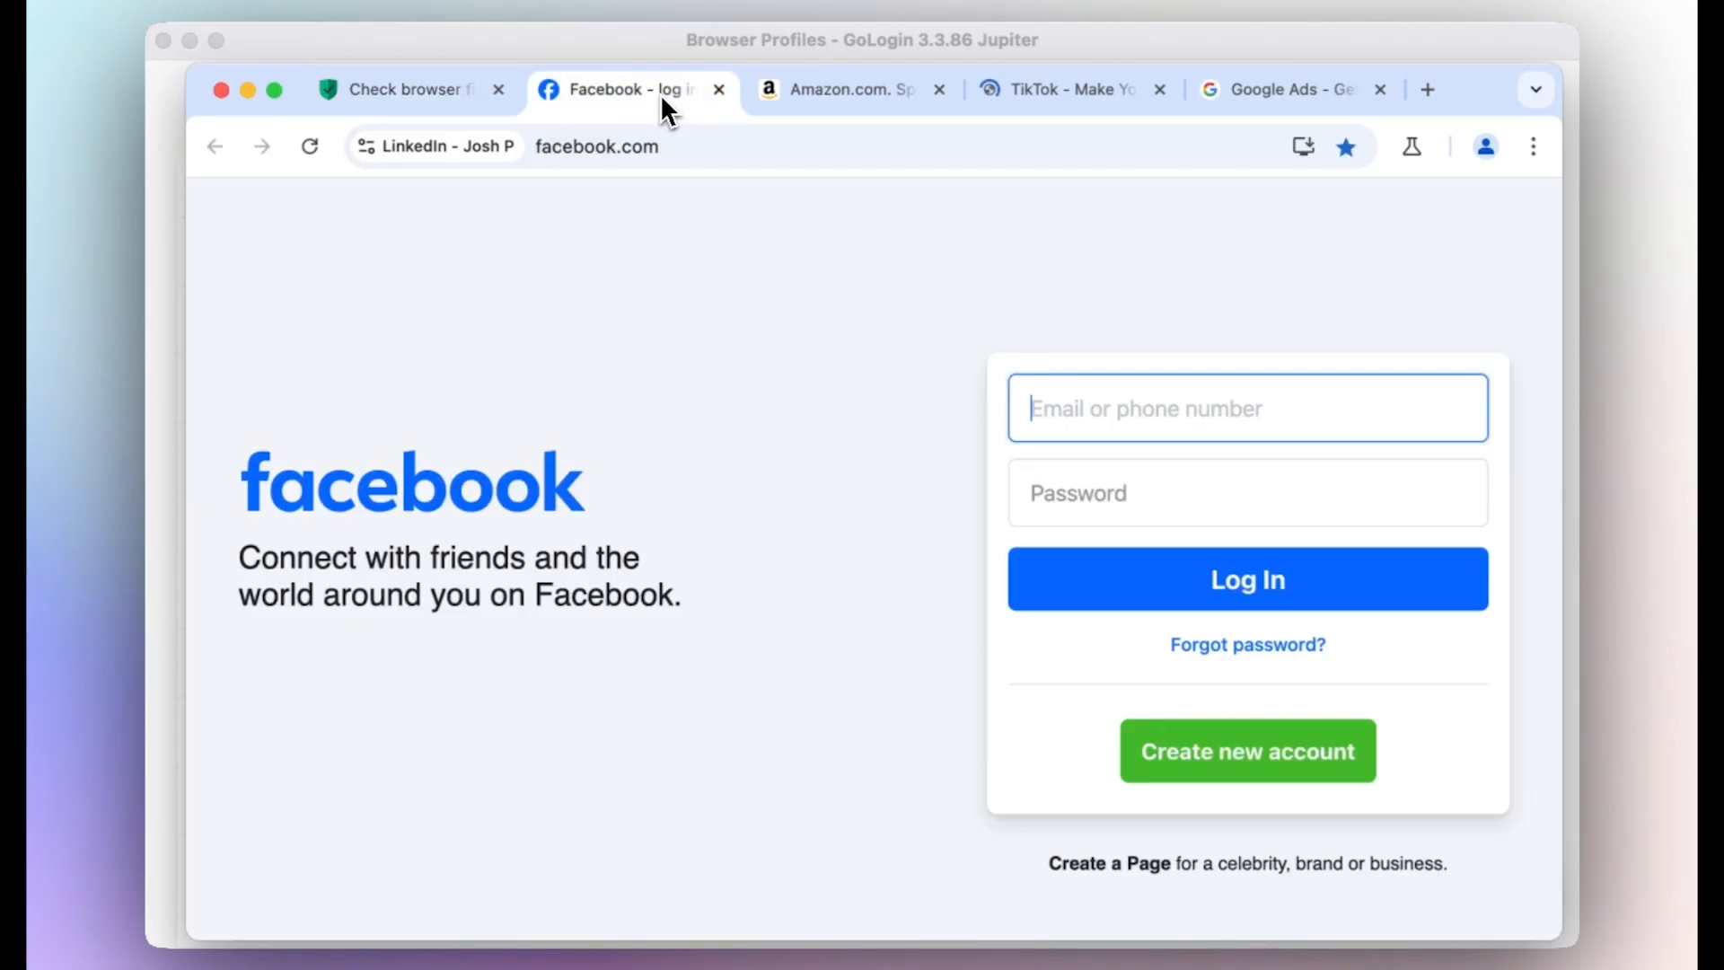
pyautogui.click(837, 99)
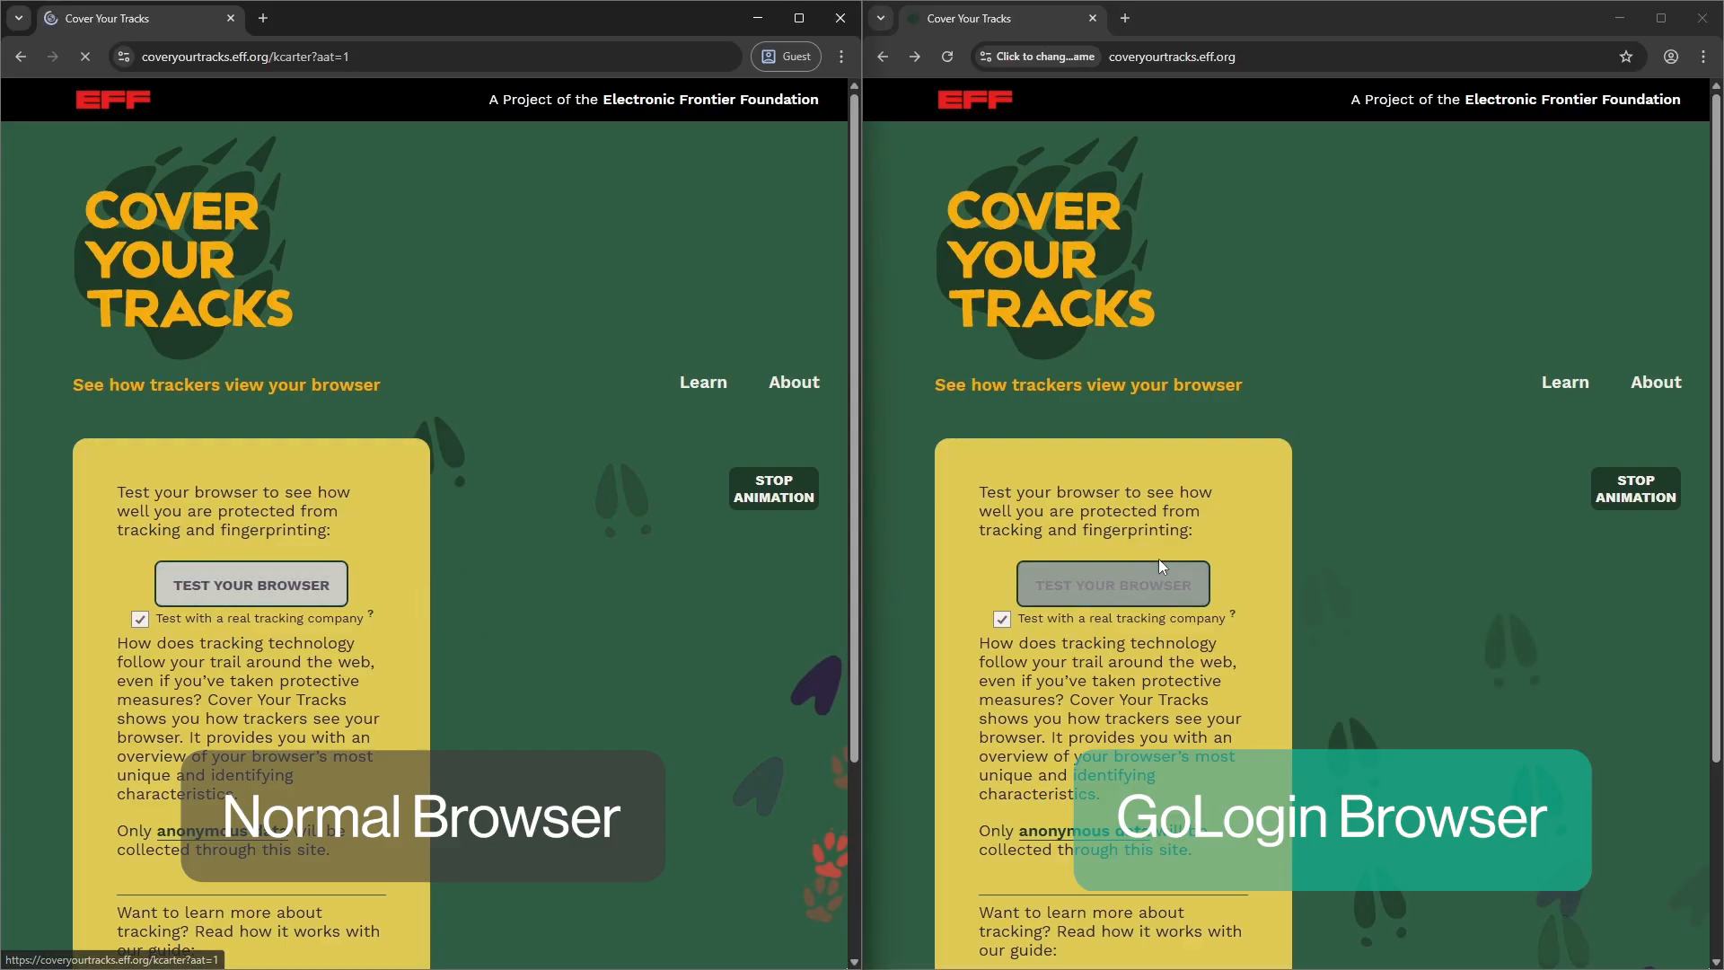
pyautogui.click(1157, 580)
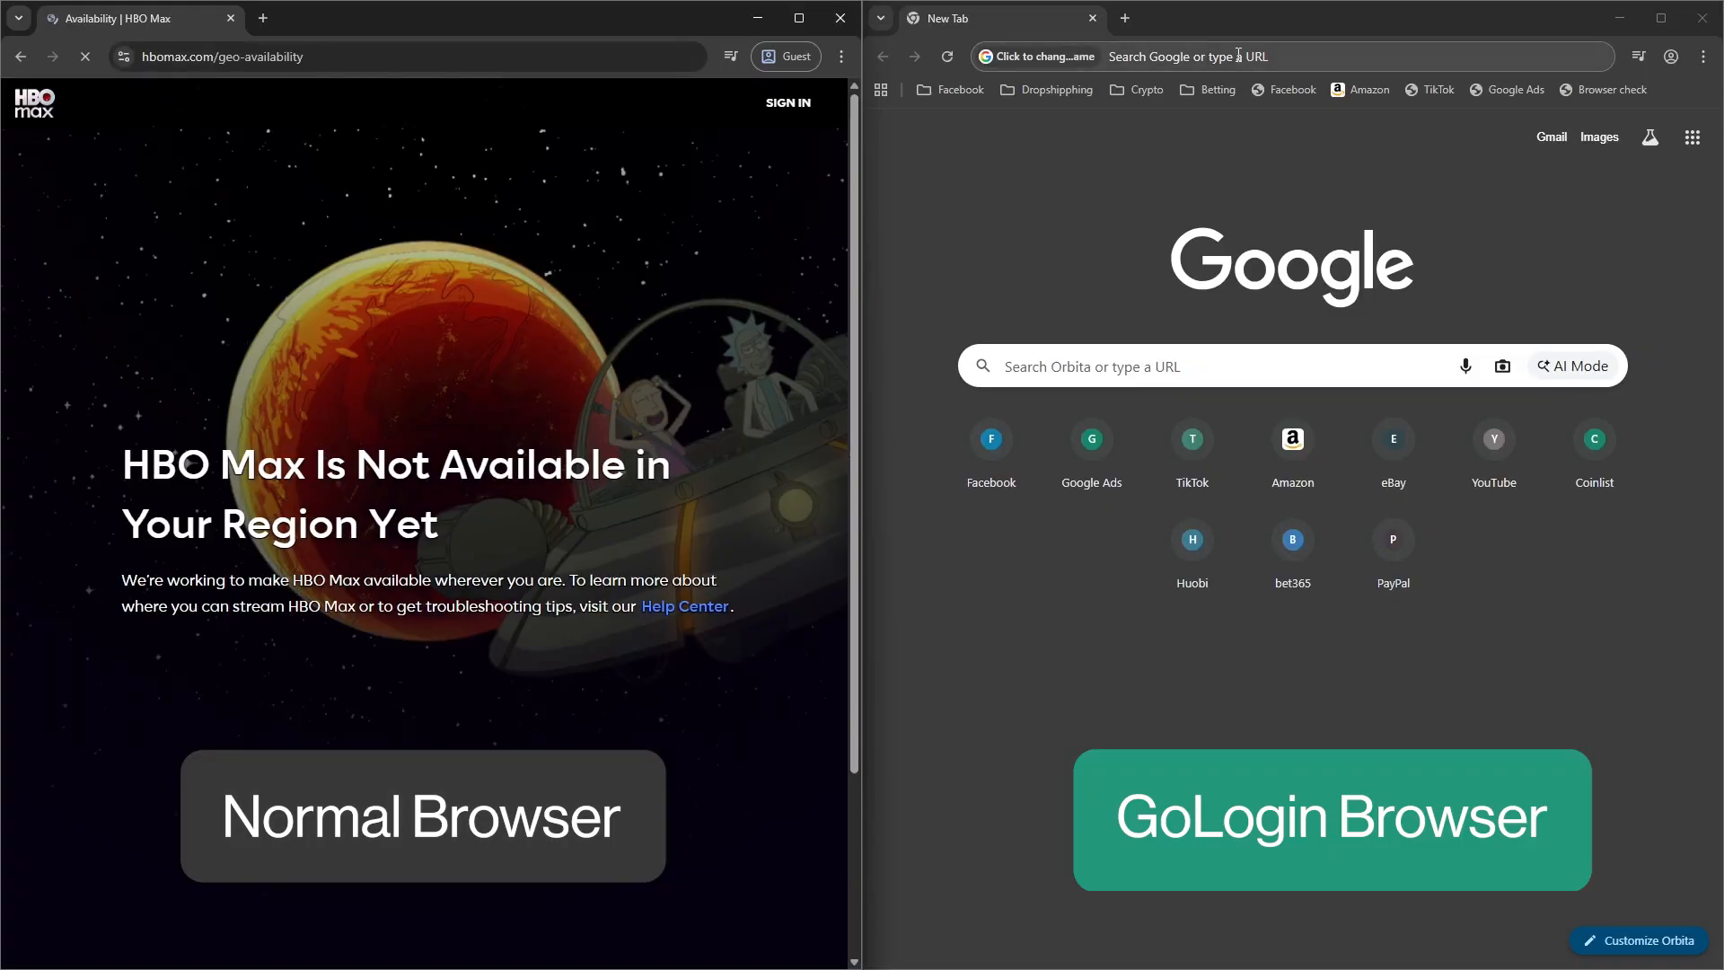
pyautogui.click(1238, 56)
pyautogui.write('https://www.hbomax.com/')
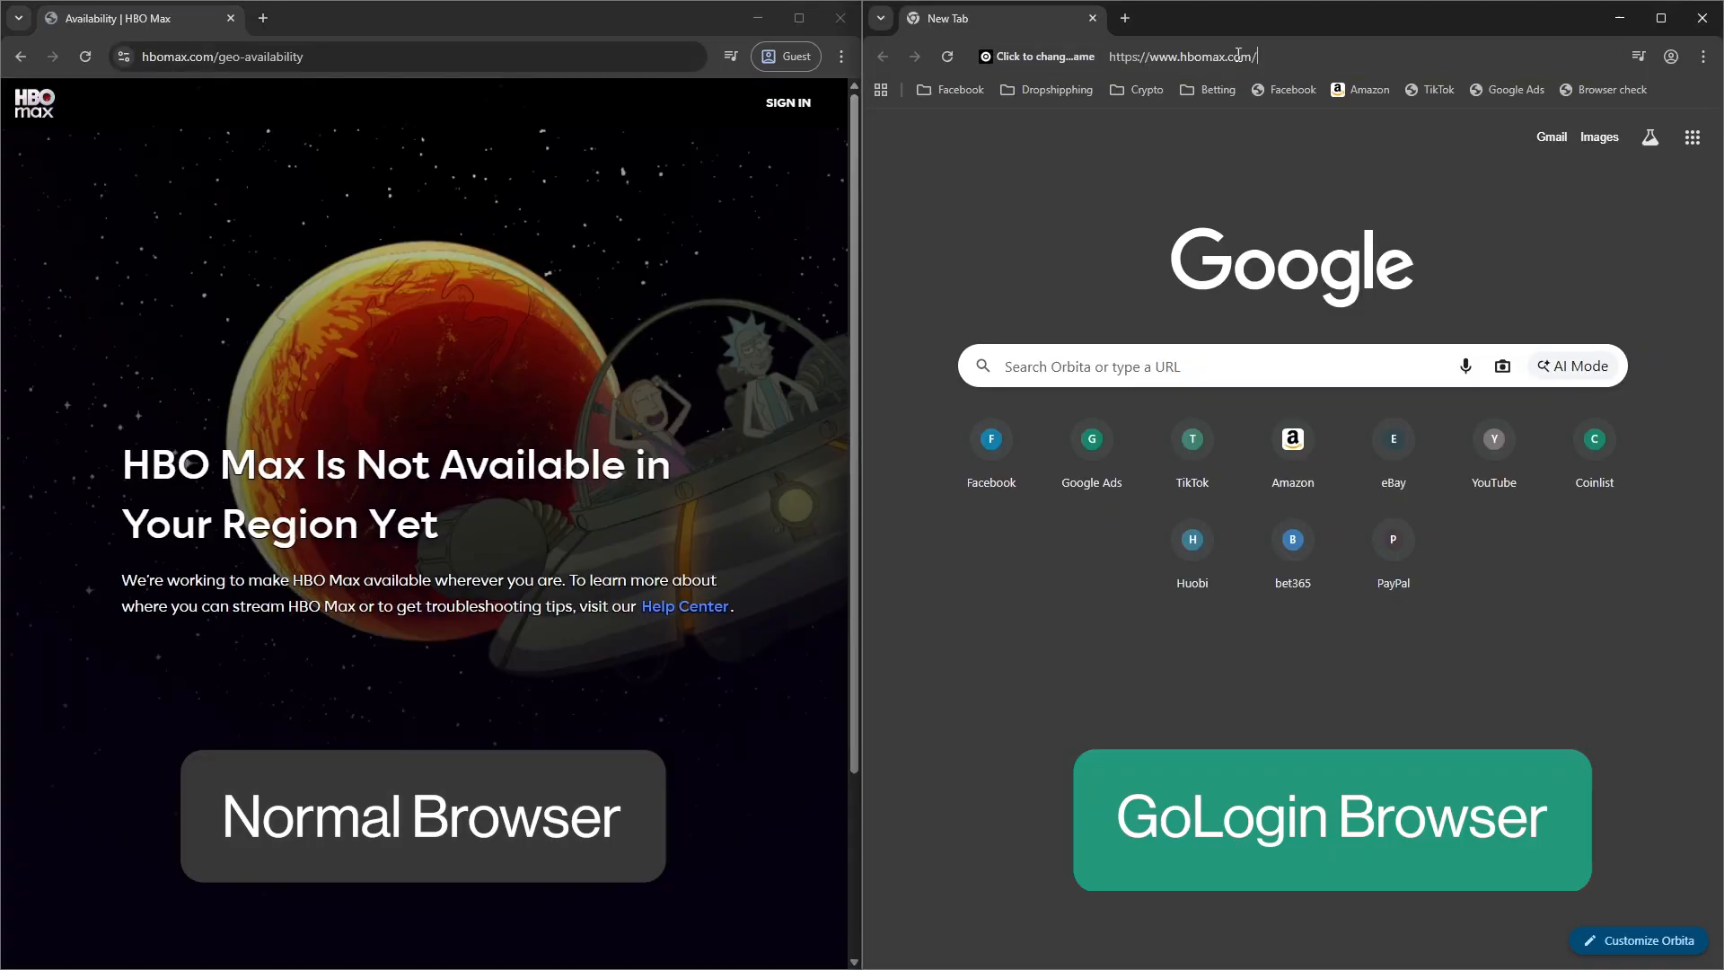
pyautogui.press('Return')
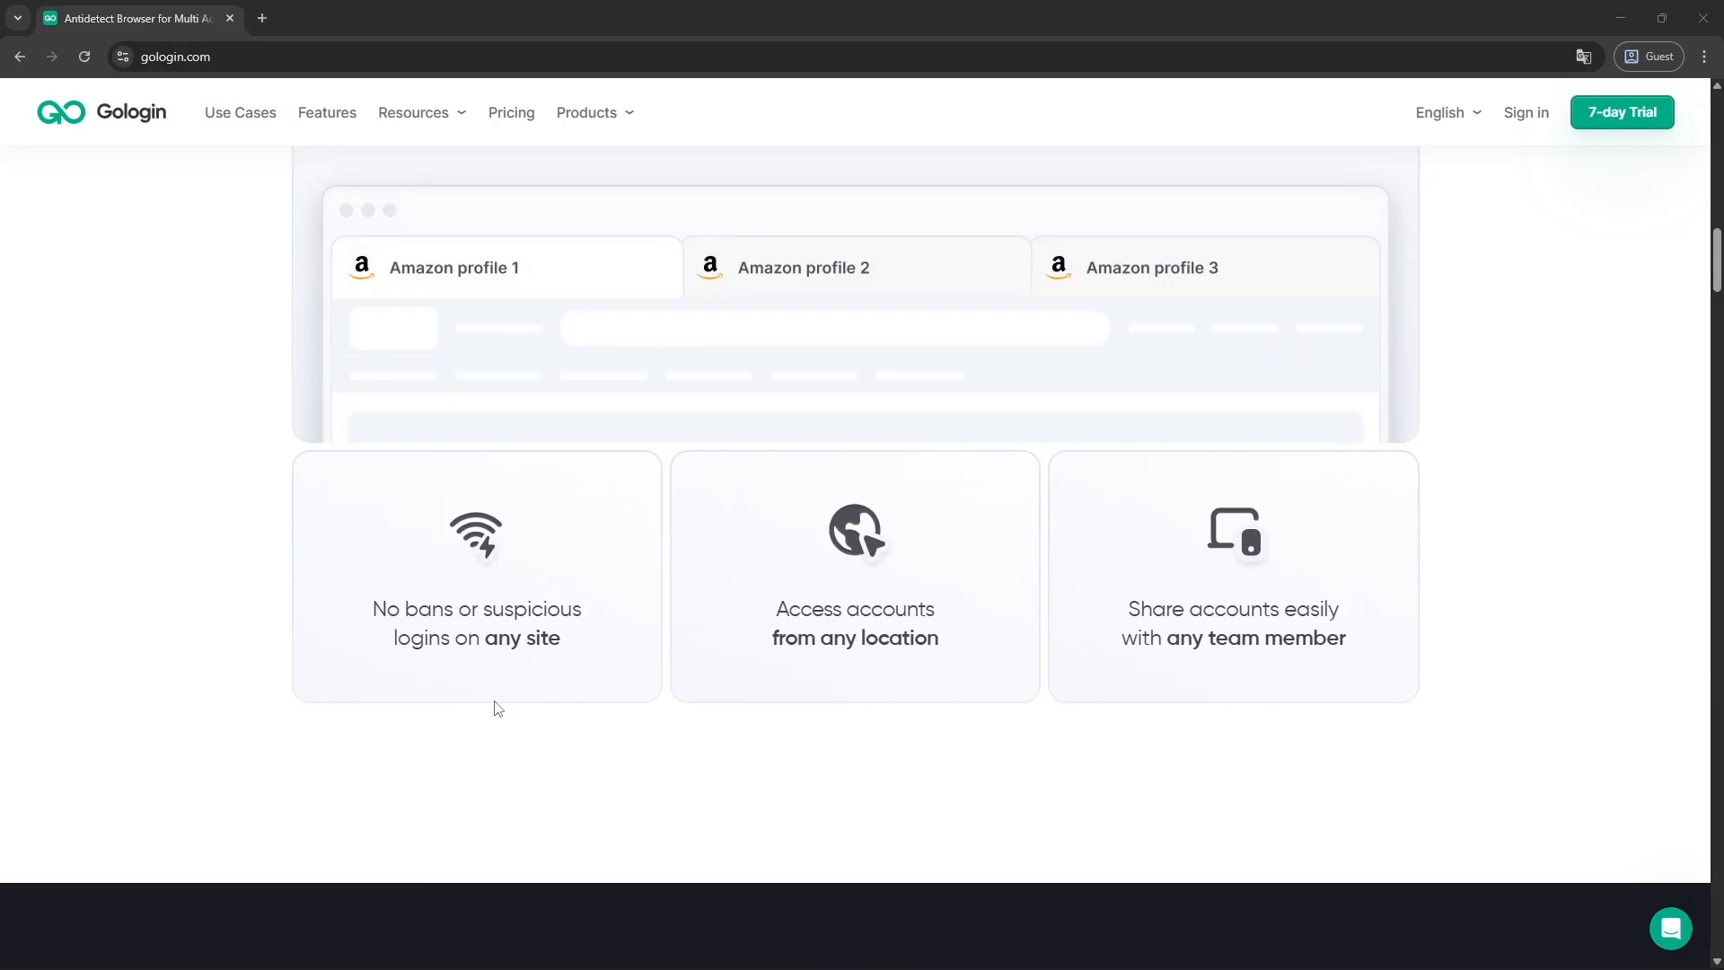
# Scroll through the homepage demo and start a team-member invite from the account menu.
pyautogui.scroll(-8, 496, 709)
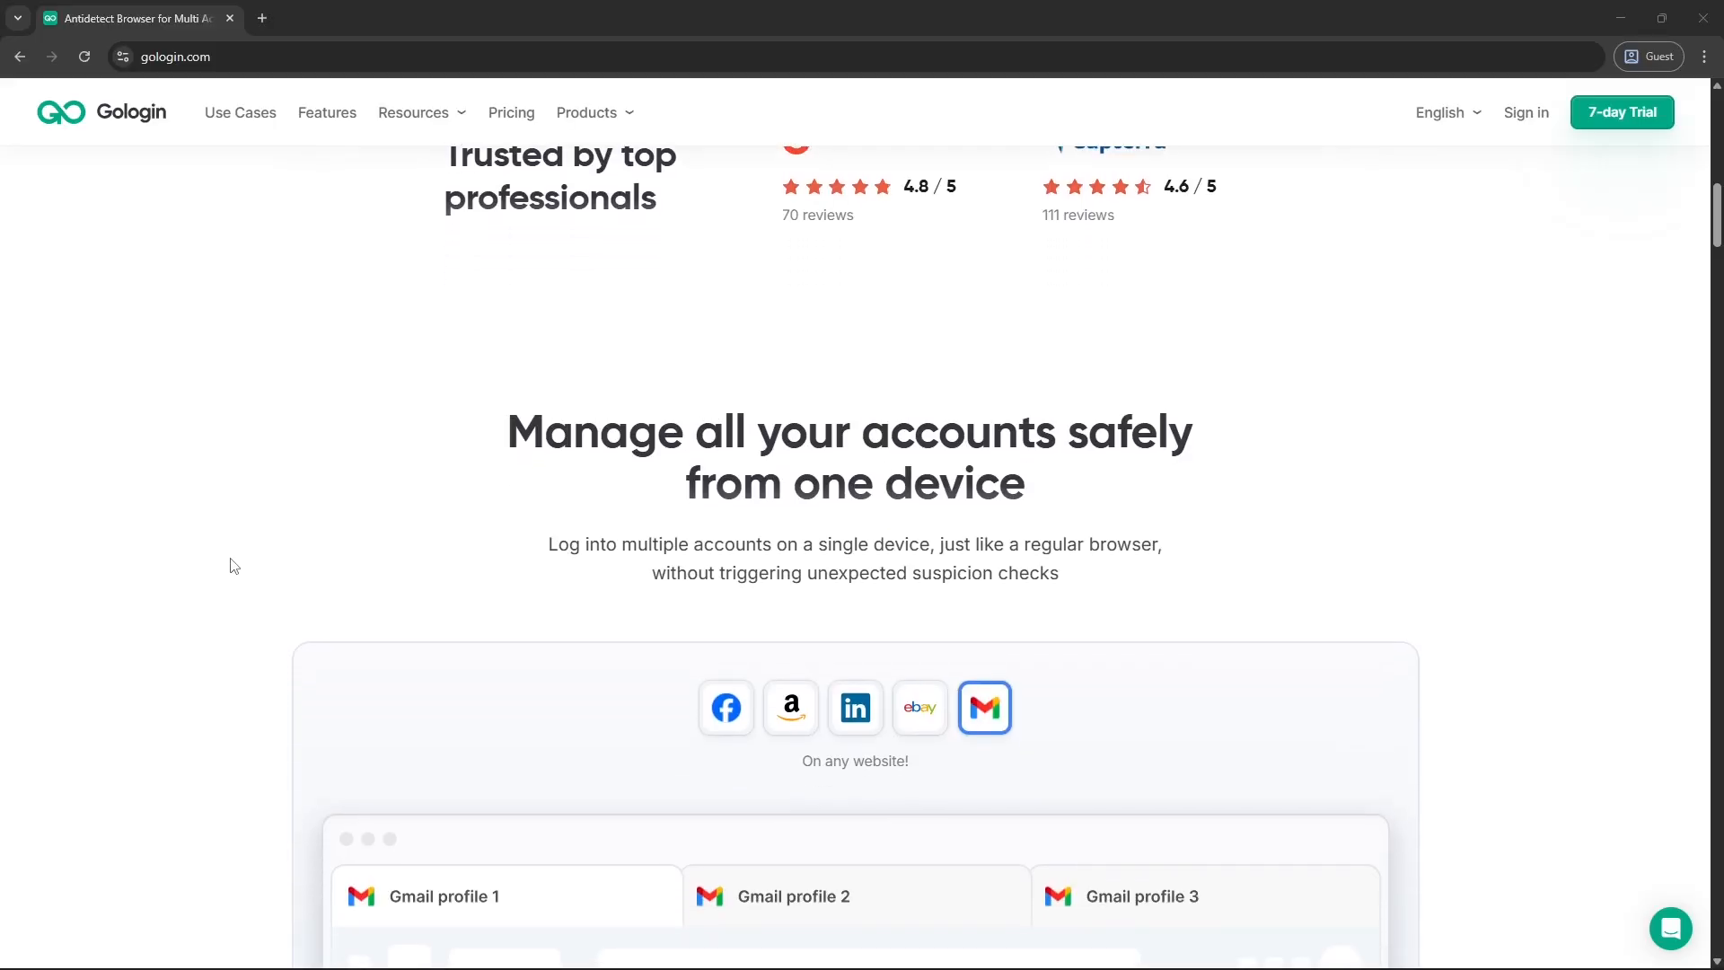
pyautogui.scroll(-4, 229, 566)
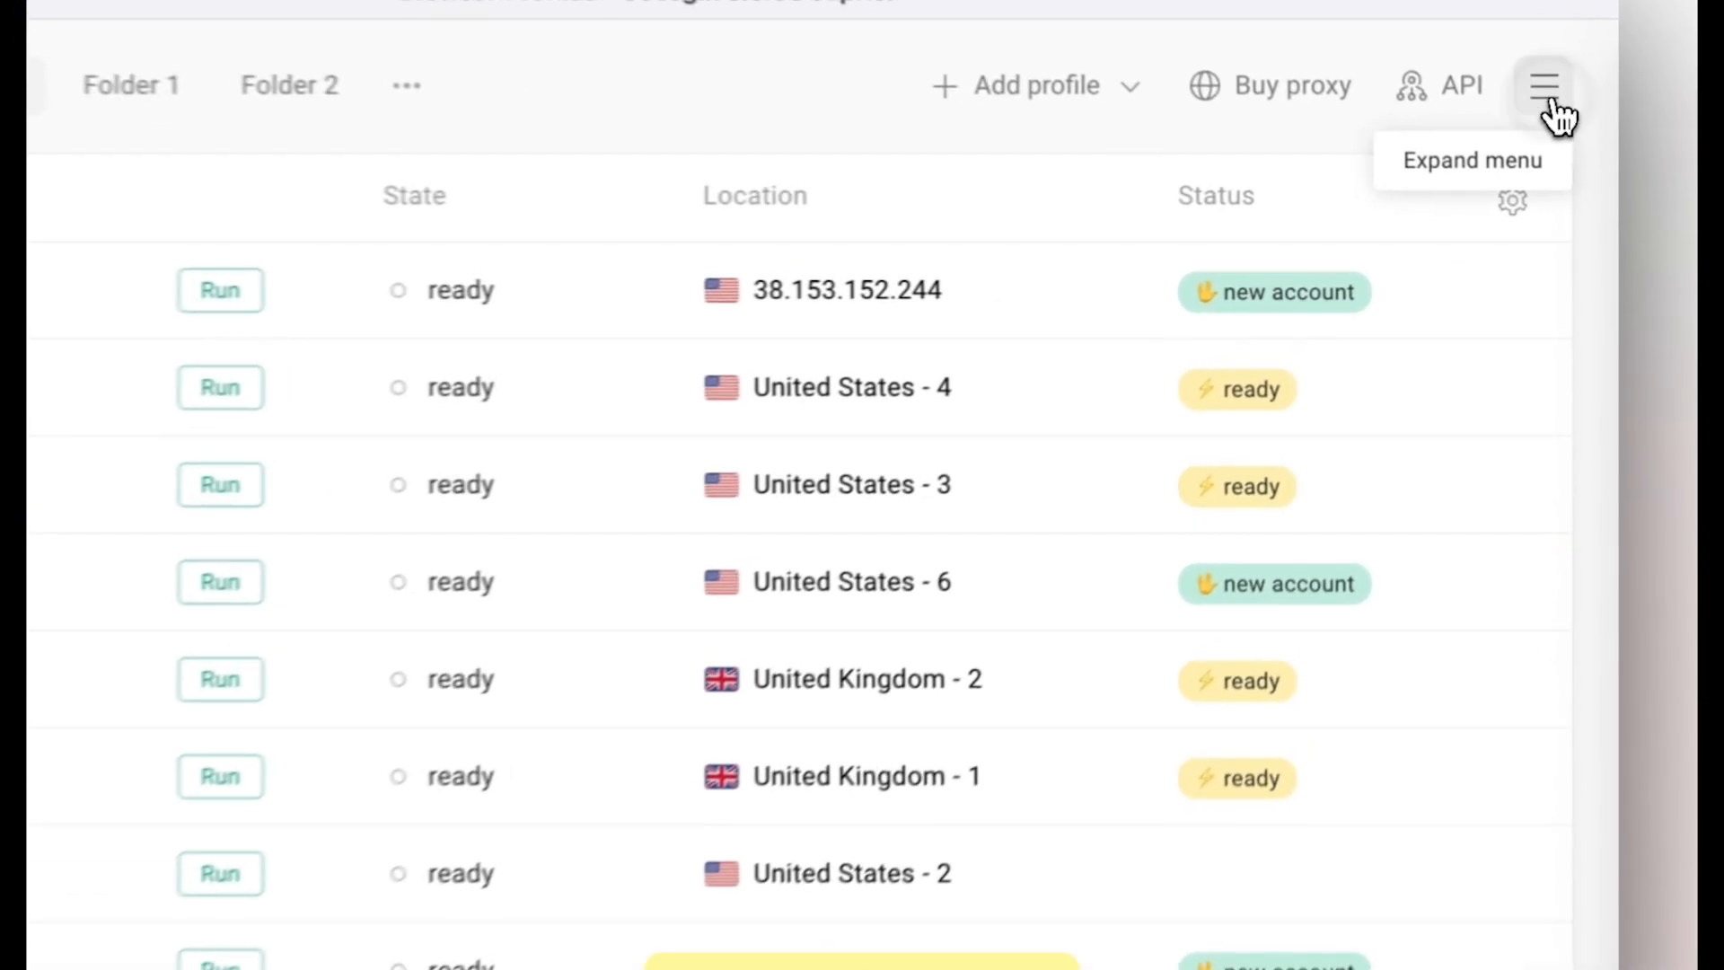
pyautogui.click(1559, 115)
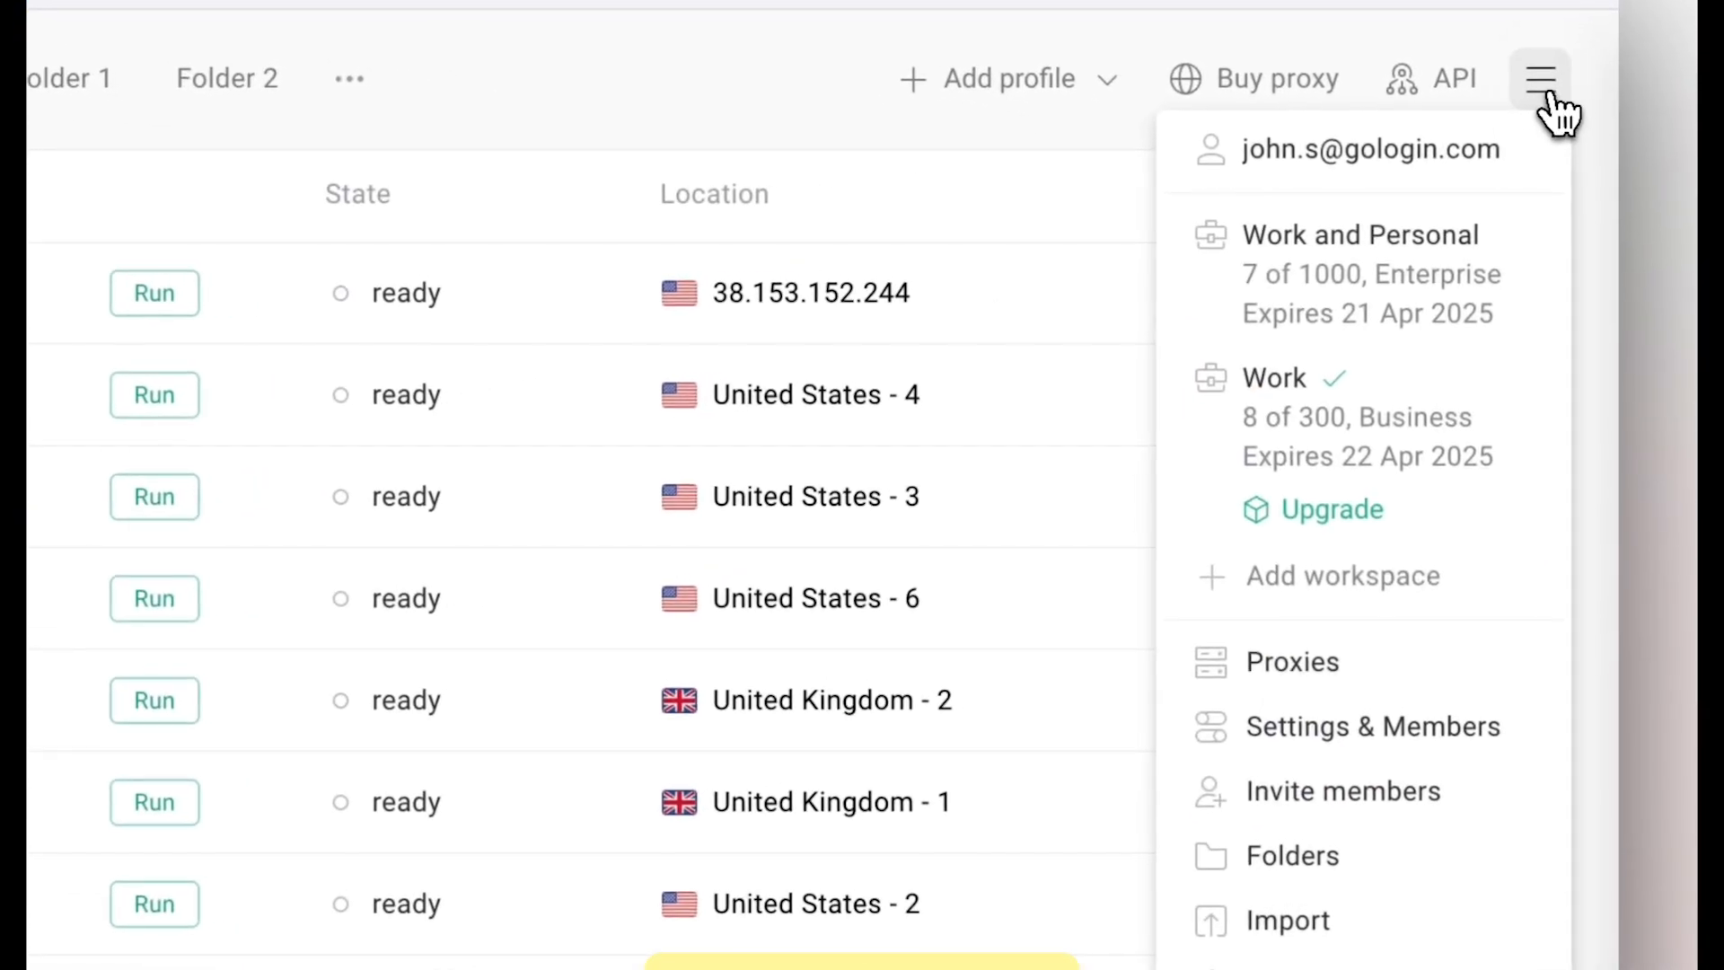
pyautogui.click(1401, 796)
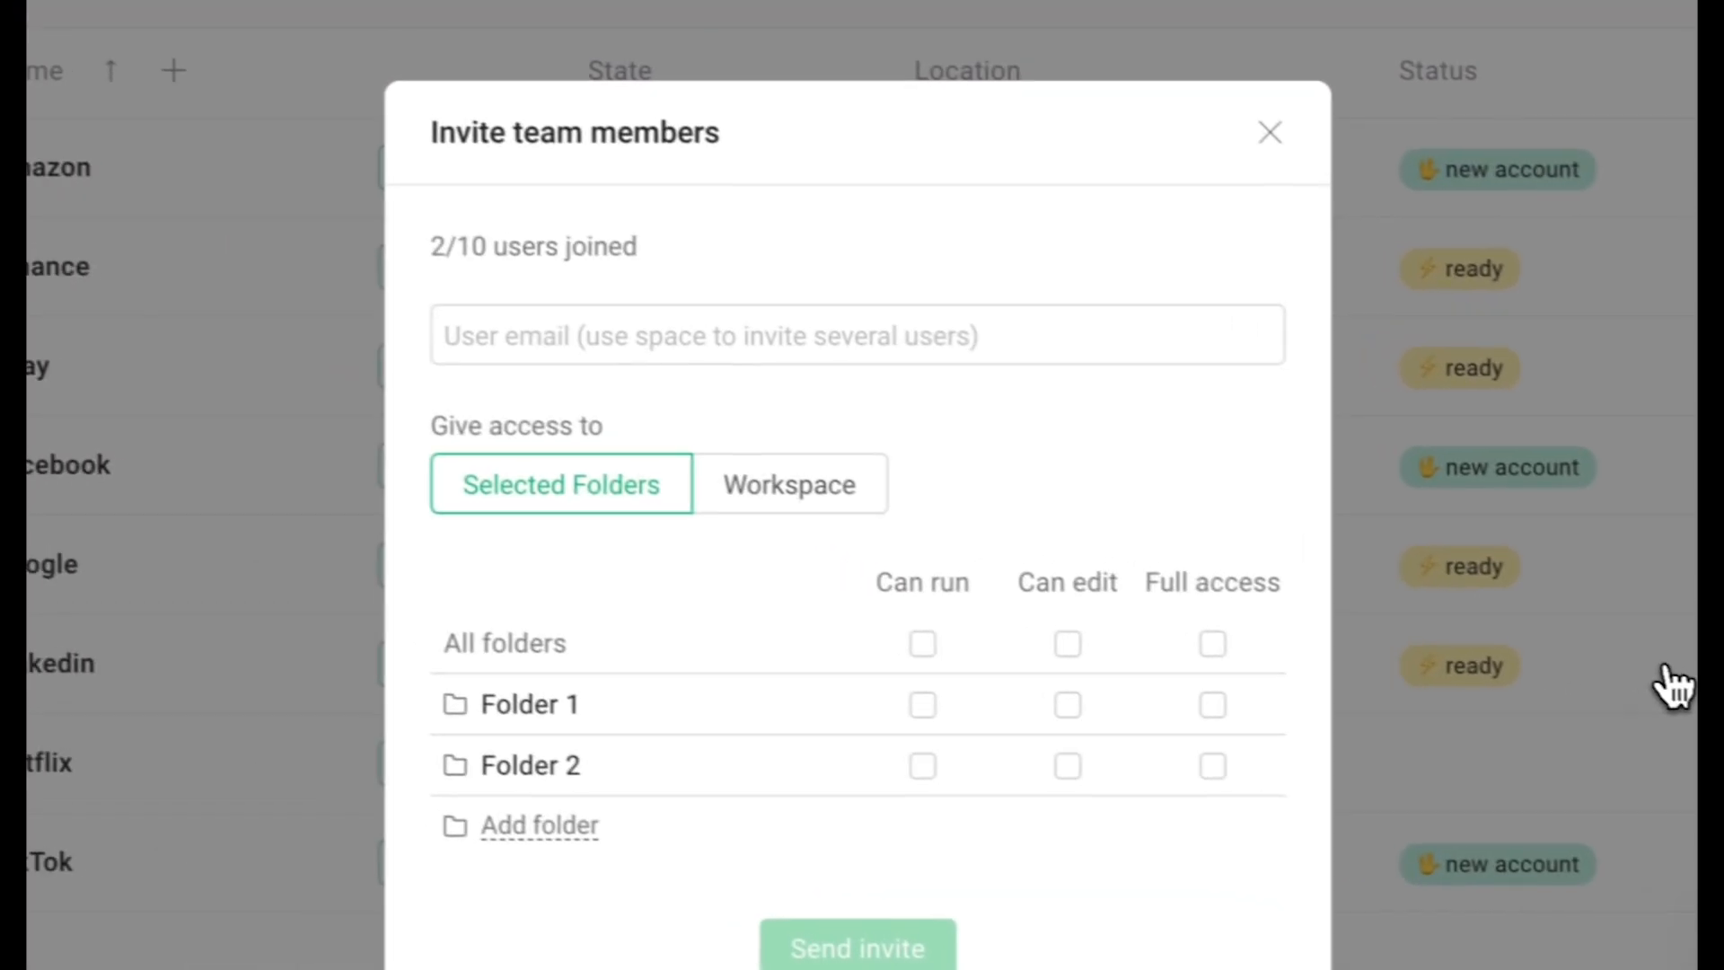
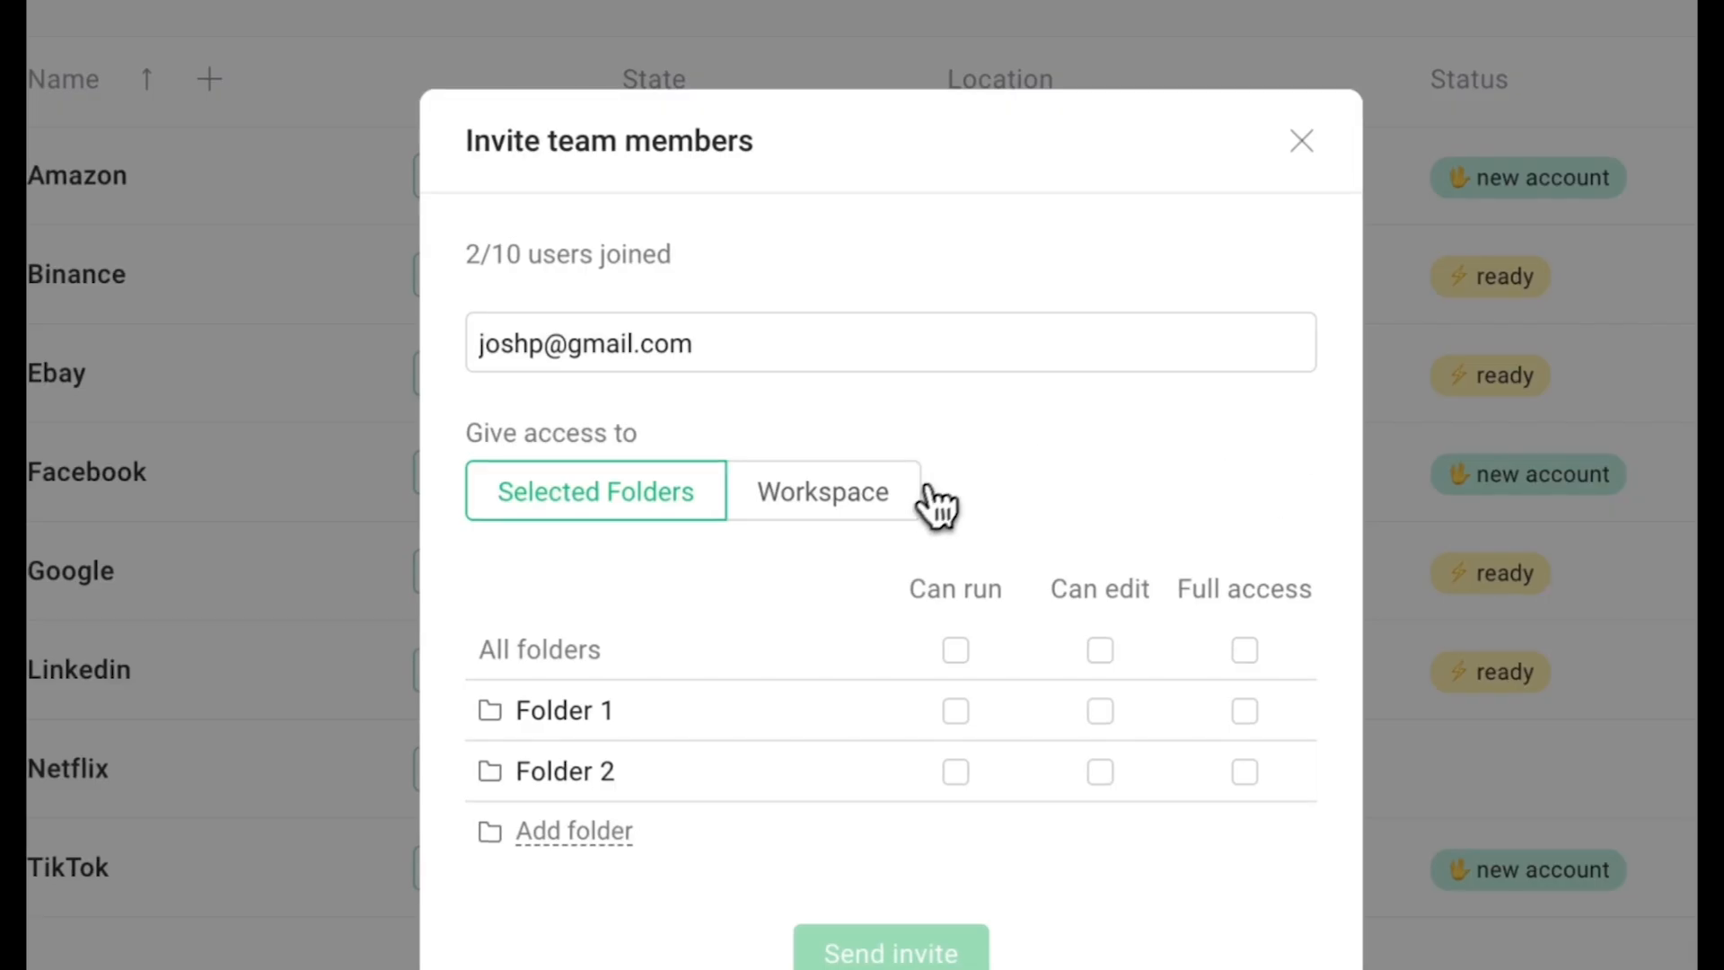
# Enter the invitee's e-mail, grant full access to the whole workspace, and send the invitation.
pyautogui.click(870, 502)
pyautogui.click(691, 649)
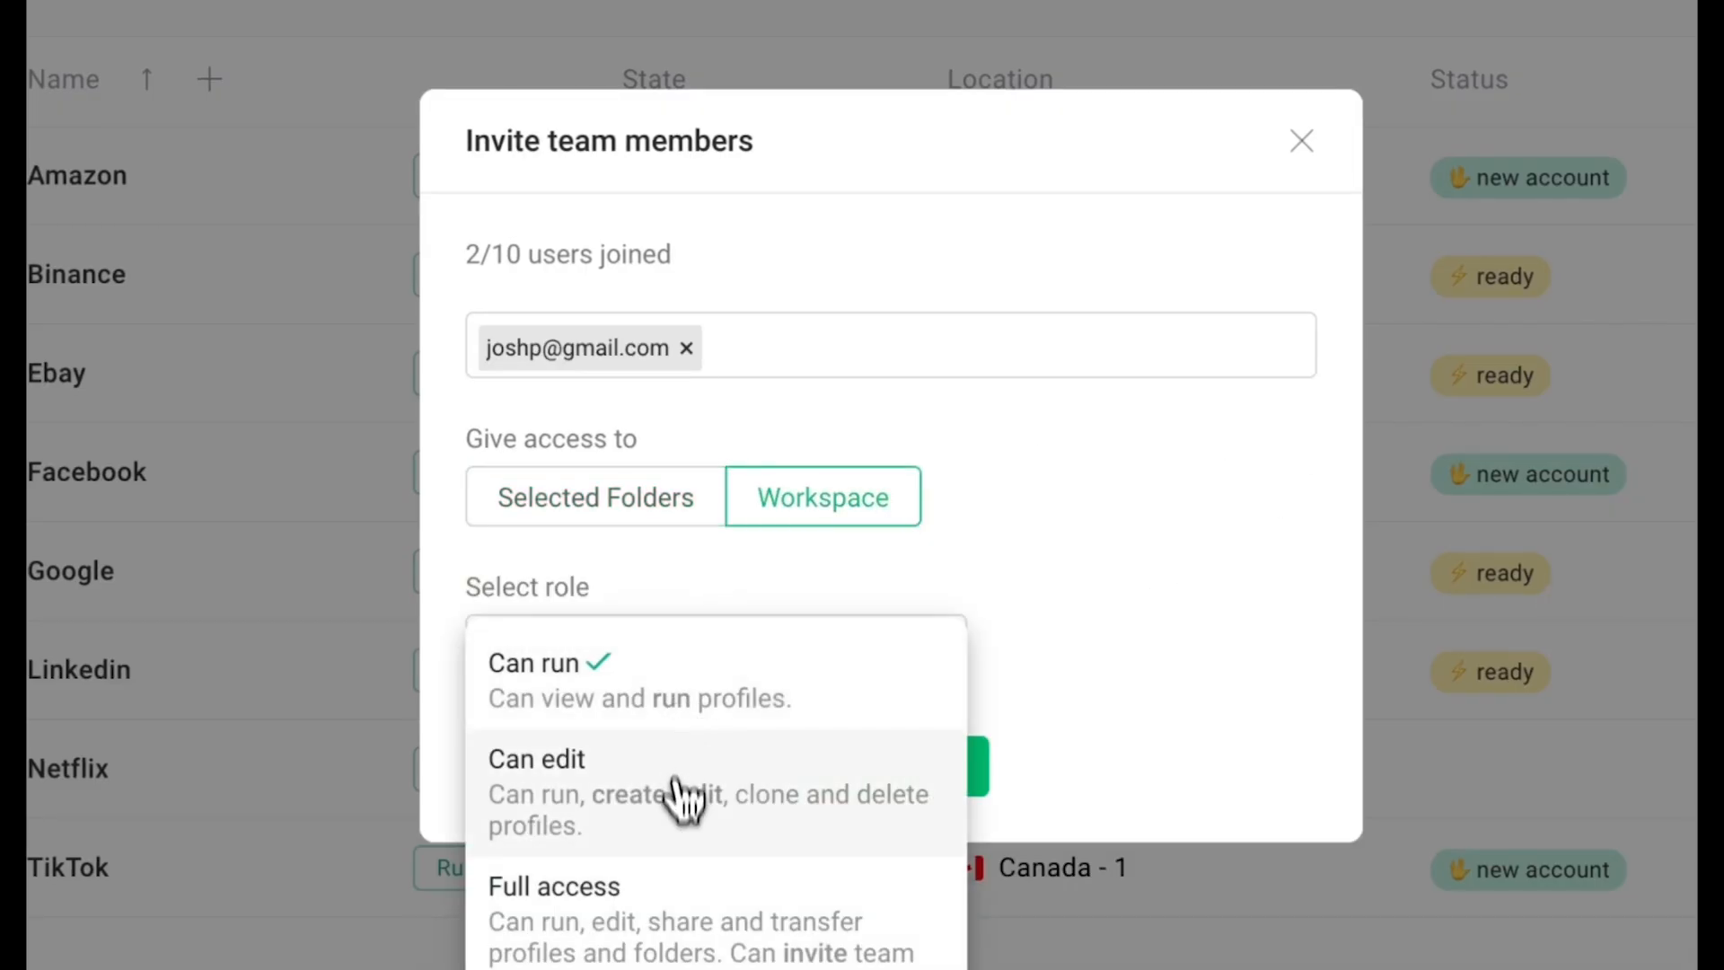
pyautogui.click(680, 938)
pyautogui.click(887, 783)
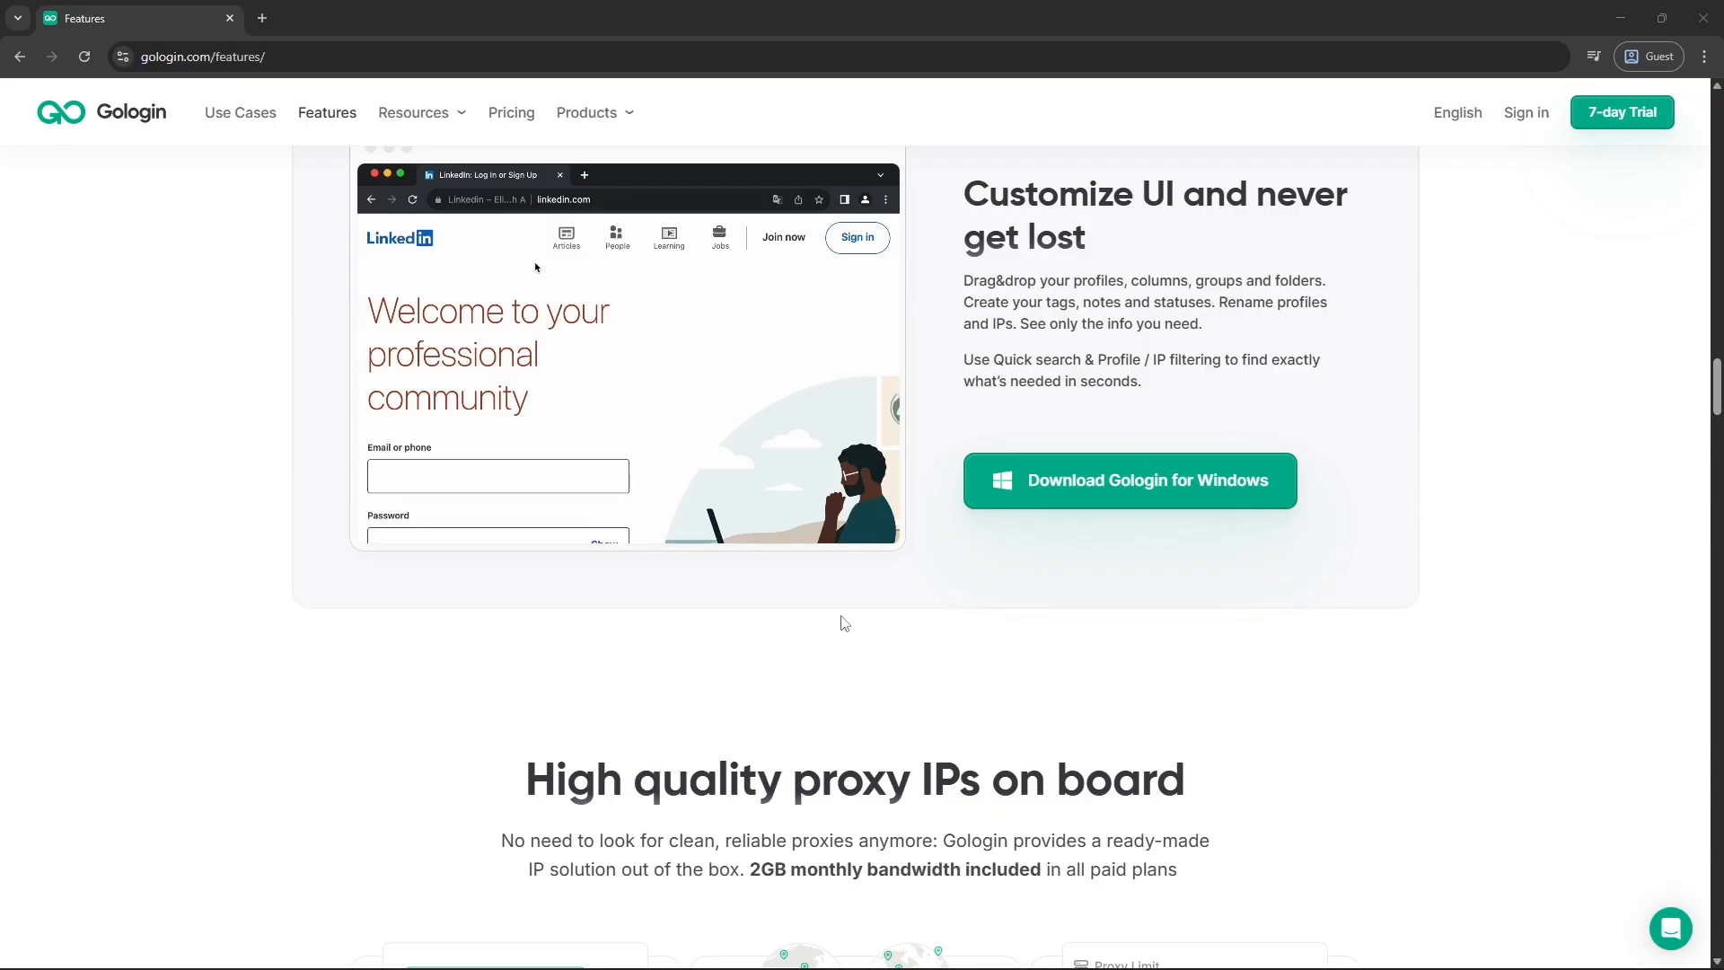
pyautogui.scroll(-6, 506, 777)
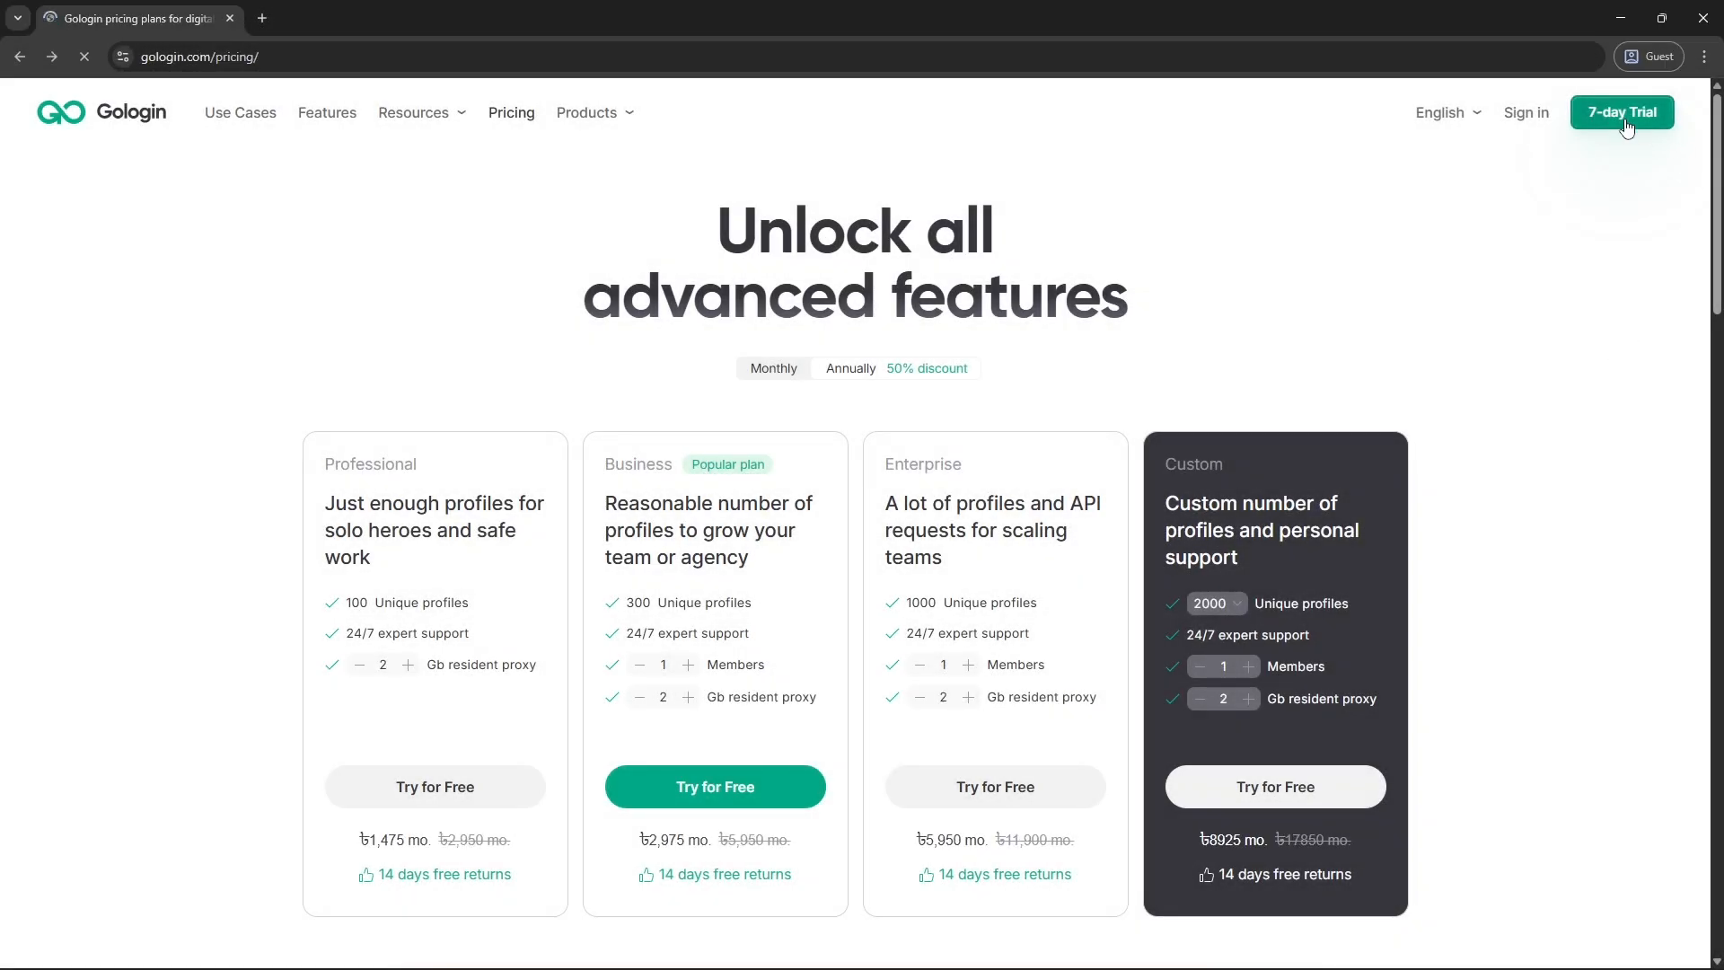
# Back on the Home page, wrap the Slider in a stack layer named Container.
pyautogui.click(1626, 126)
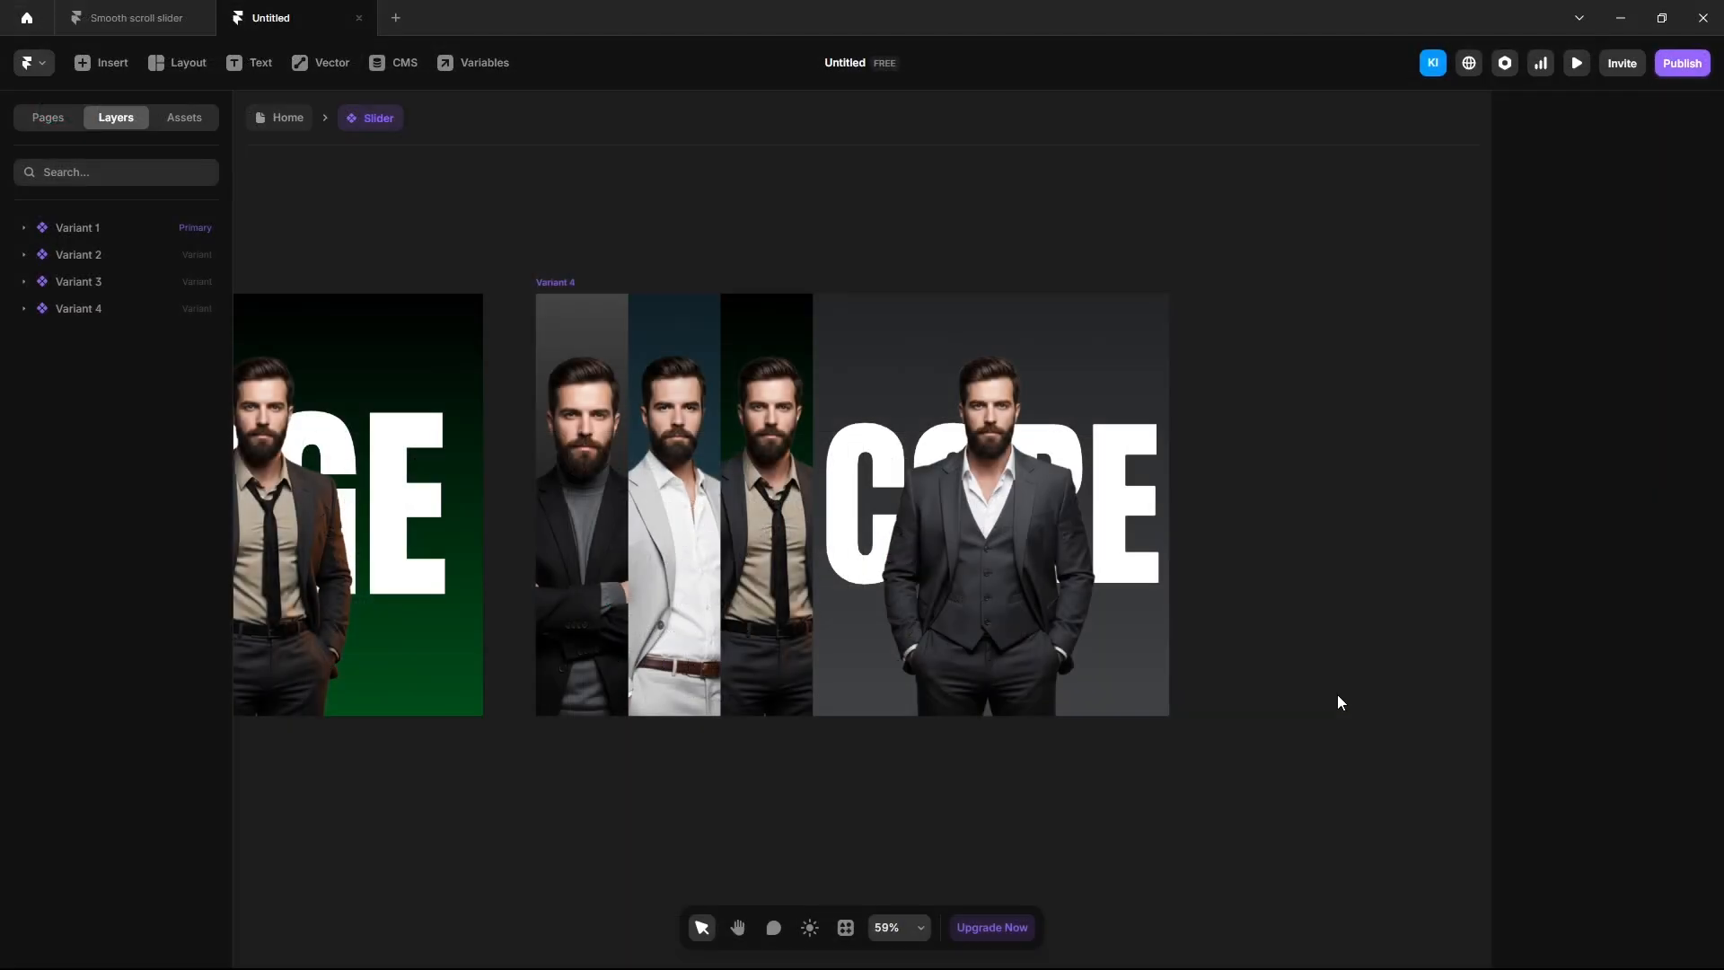
pyautogui.click(280, 121)
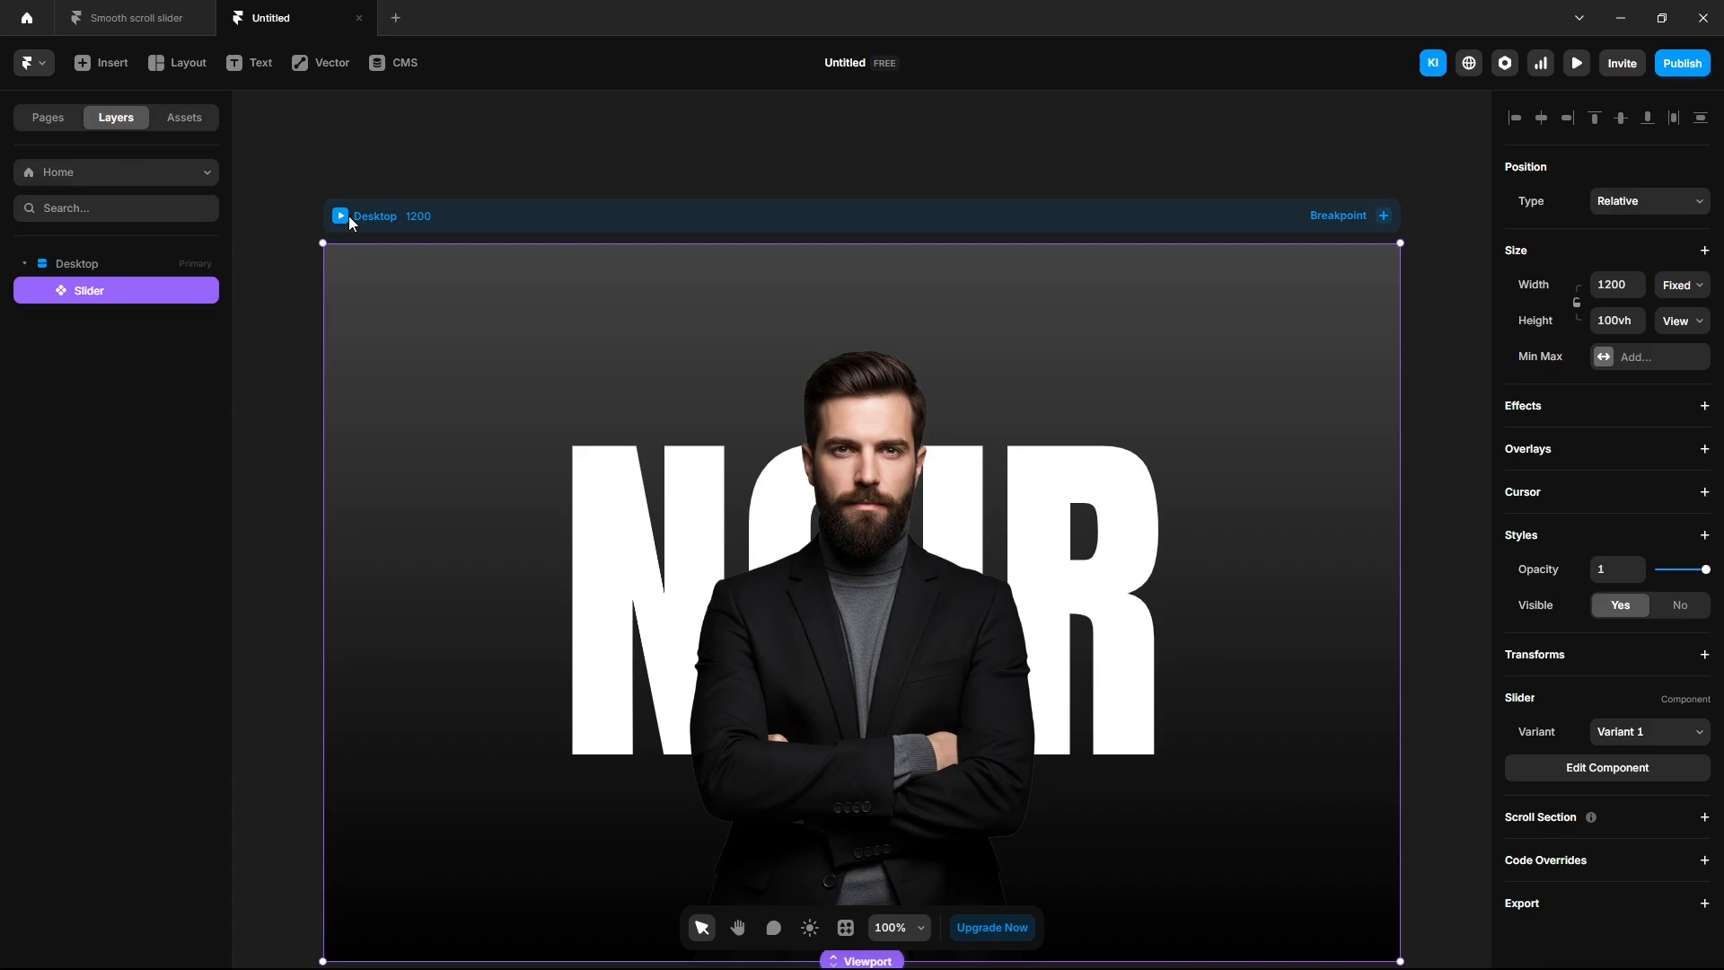
pyautogui.hotkey('ctrl', 'alt', 'Return')
pyautogui.doubleClick(96, 290)
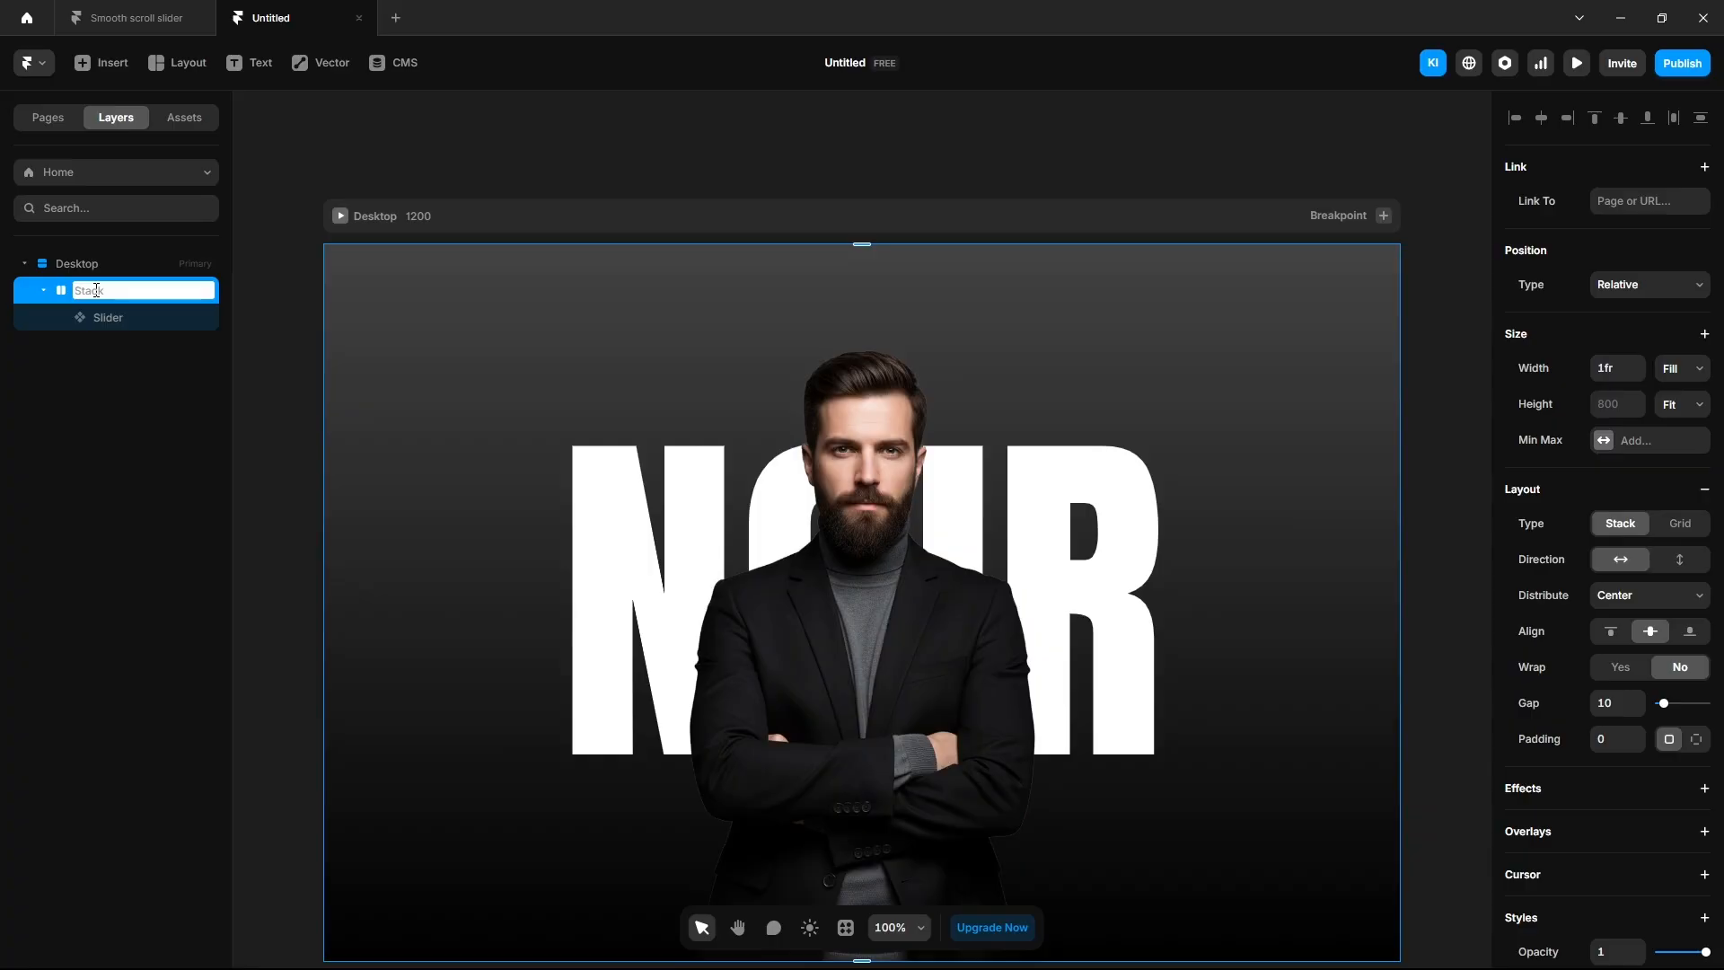
pyautogui.write('Container')
pyautogui.press('Return')
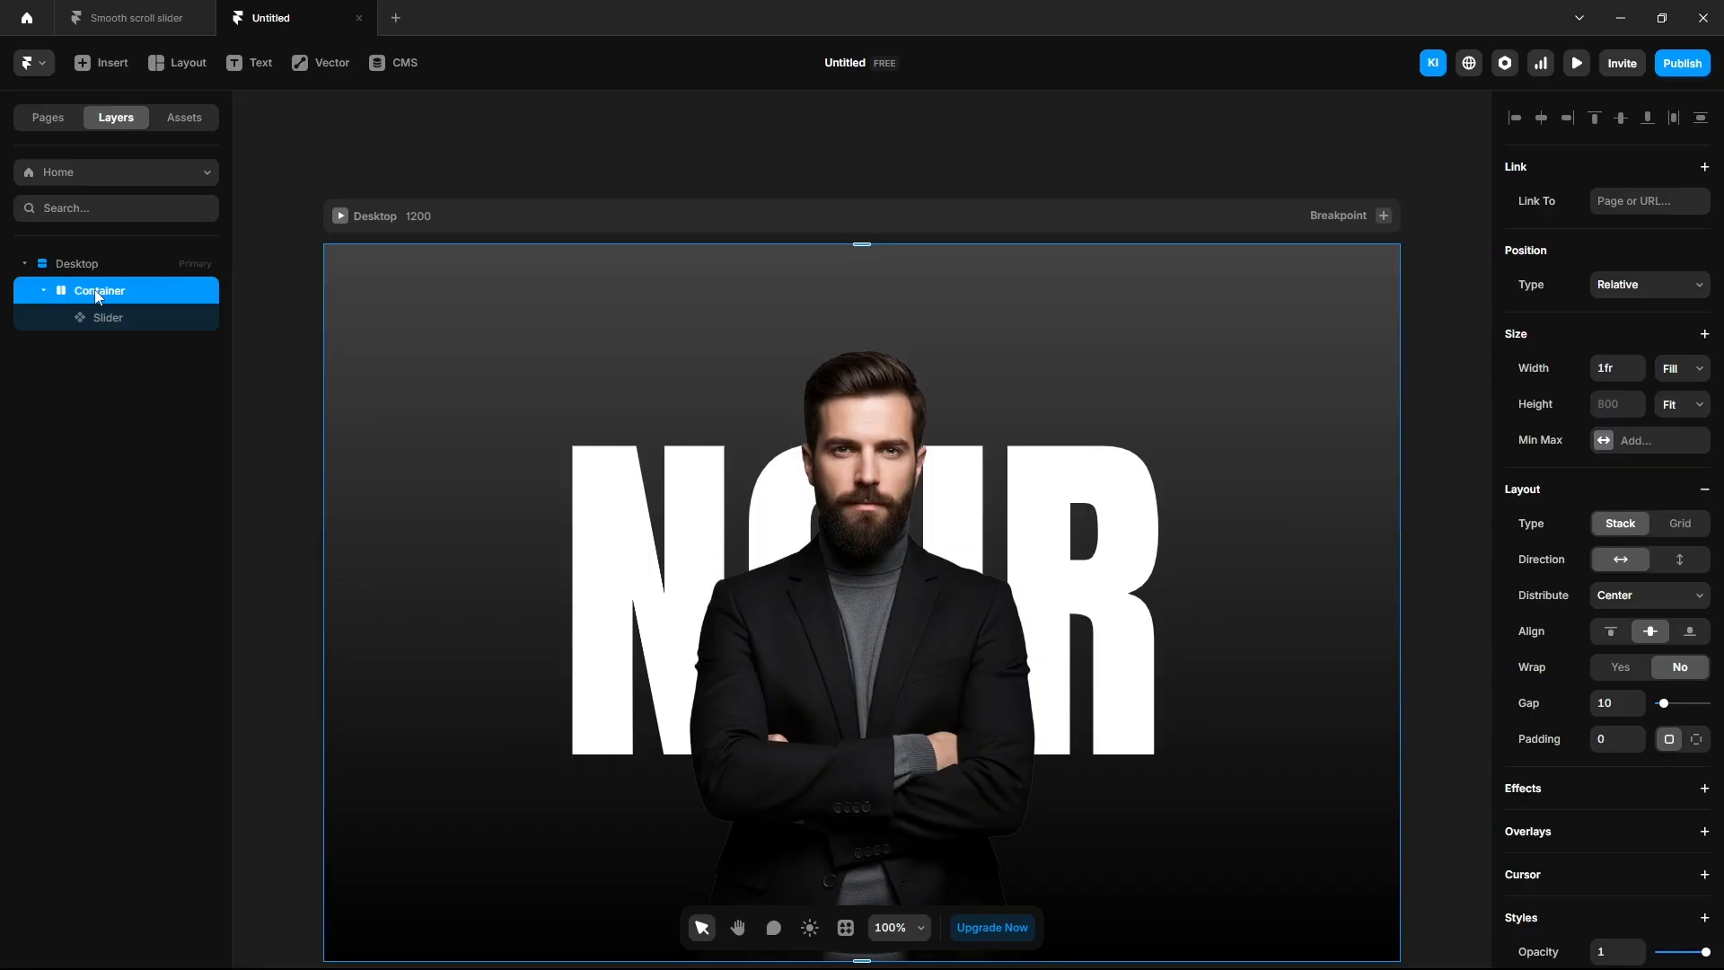
# Set the Container's height to 5000 and align its content to the top.
pyautogui.click(1594, 406)
pyautogui.write('5000')
pyautogui.press('Return')
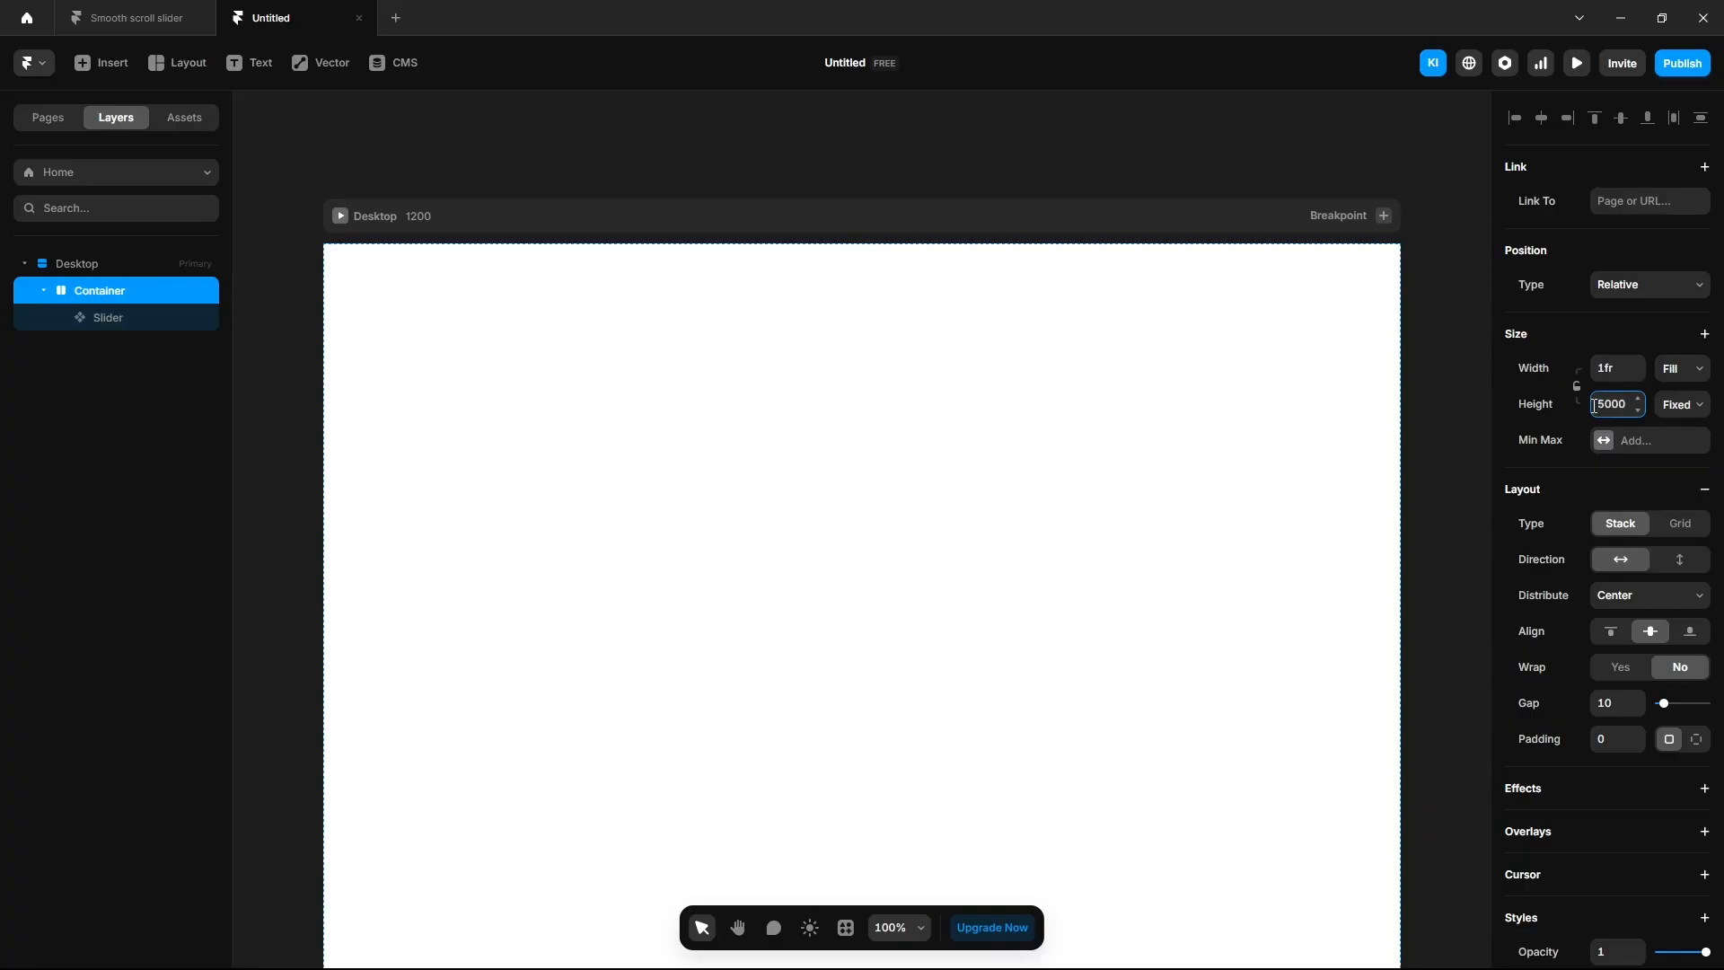
pyautogui.click(1613, 635)
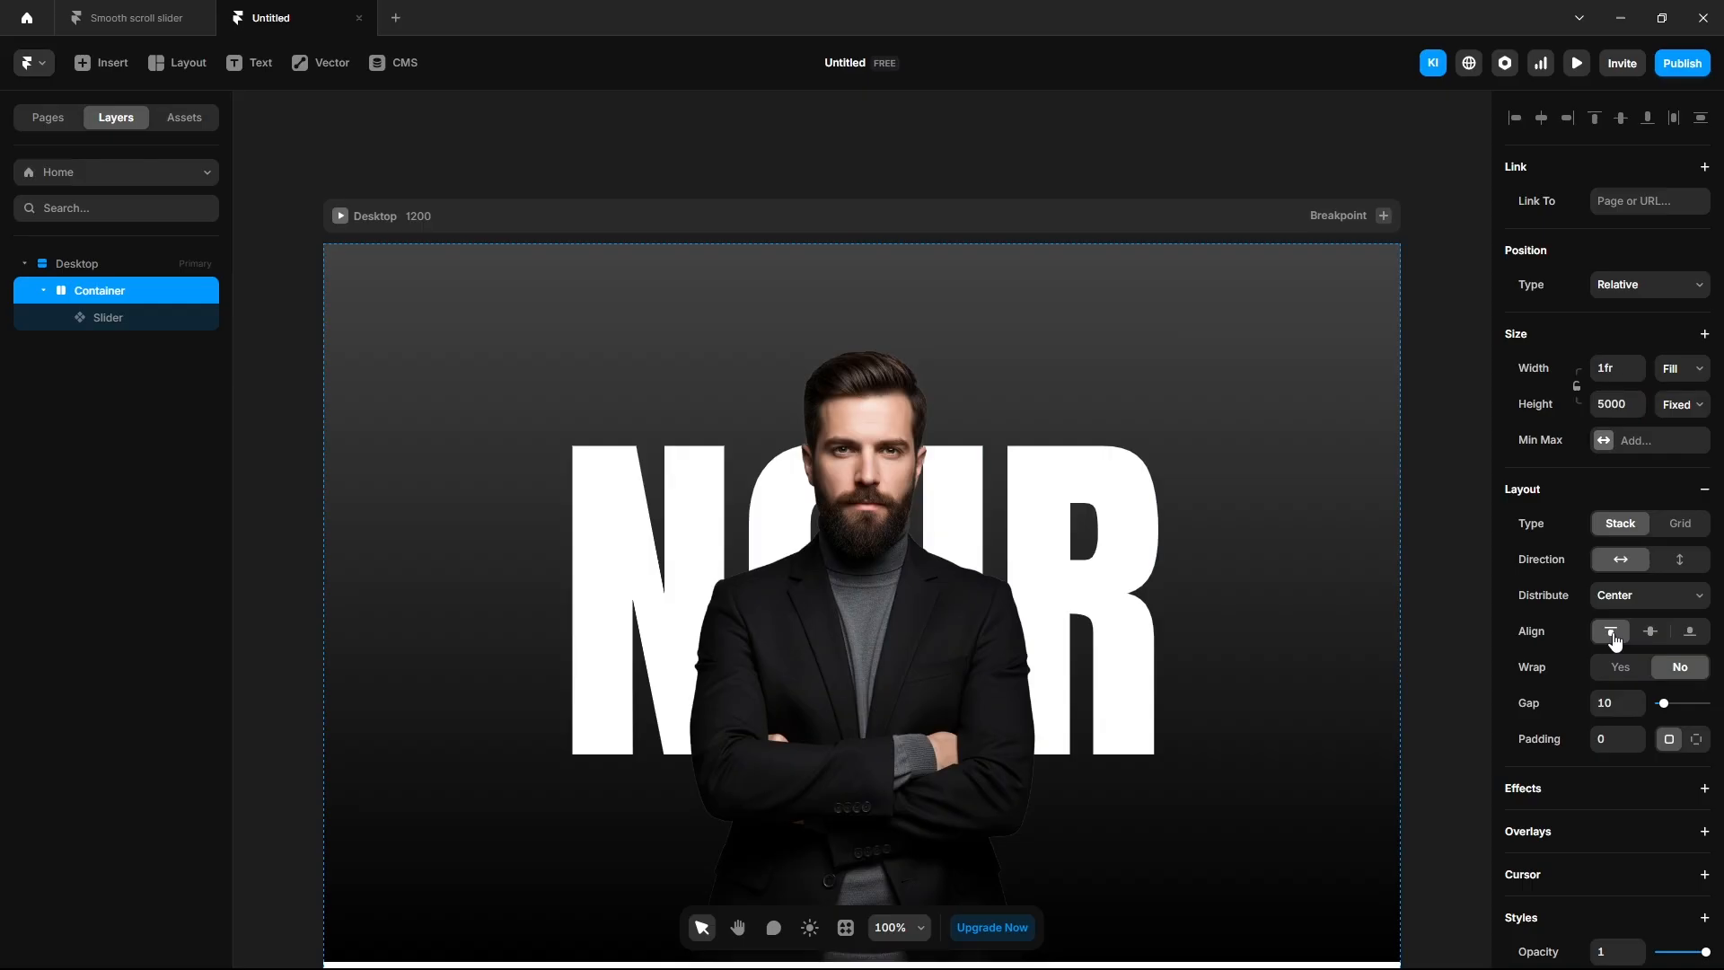
# Set the Slider's position type to Sticky.
pyautogui.click(120, 320)
pyautogui.click(1613, 208)
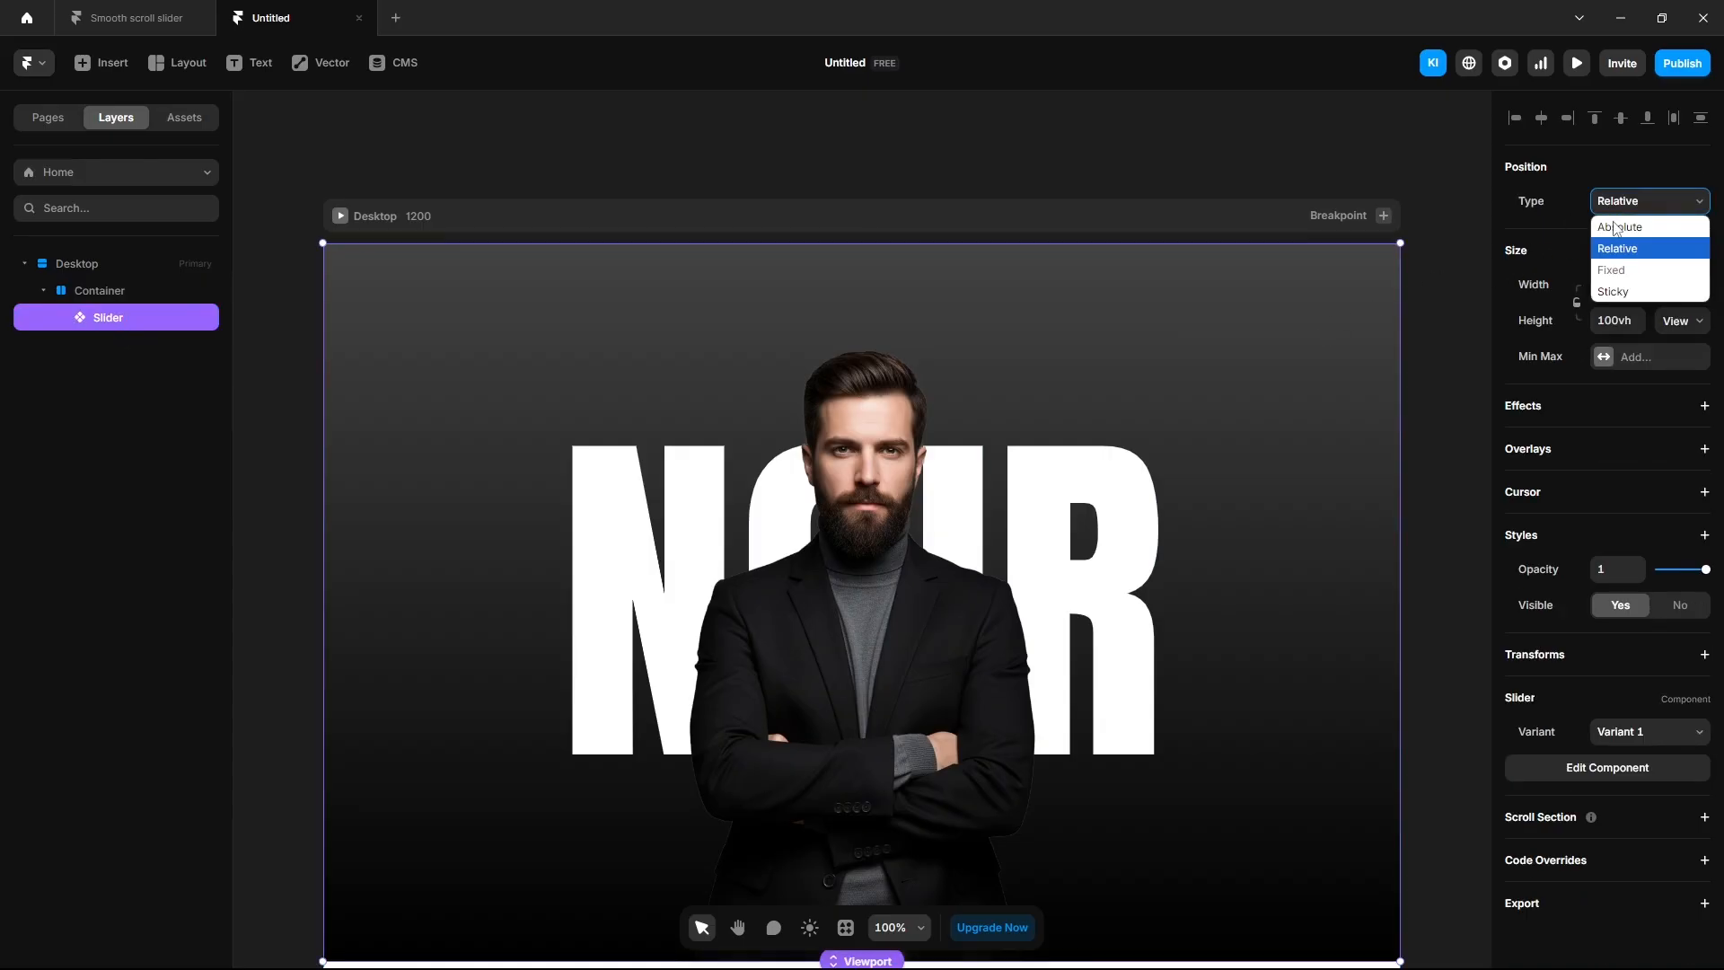
pyautogui.click(1613, 286)
pyautogui.click(1447, 419)
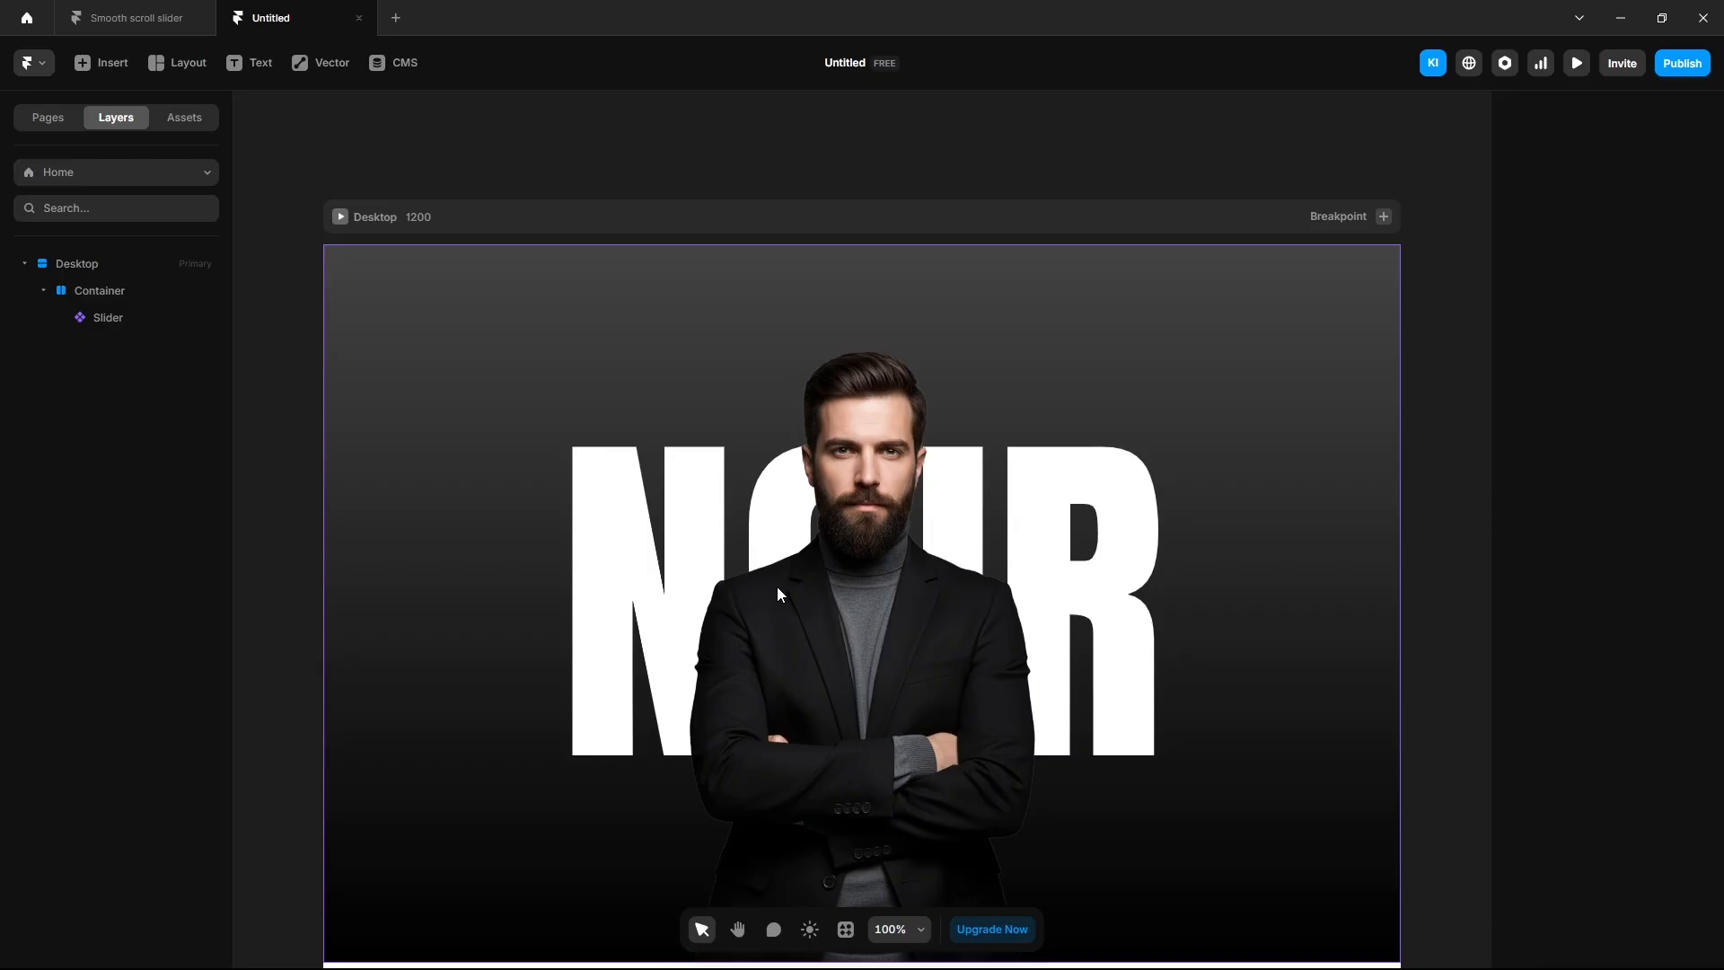
# Draw a thin 416×29 bar frame, set it to absolute, and place it directly under Desktop.
pyautogui.press('f')
pyautogui.moveTo(657, 341); pyautogui.dragTo(1030, 367)
pyautogui.click(1648, 281)
pyautogui.click(1621, 305)
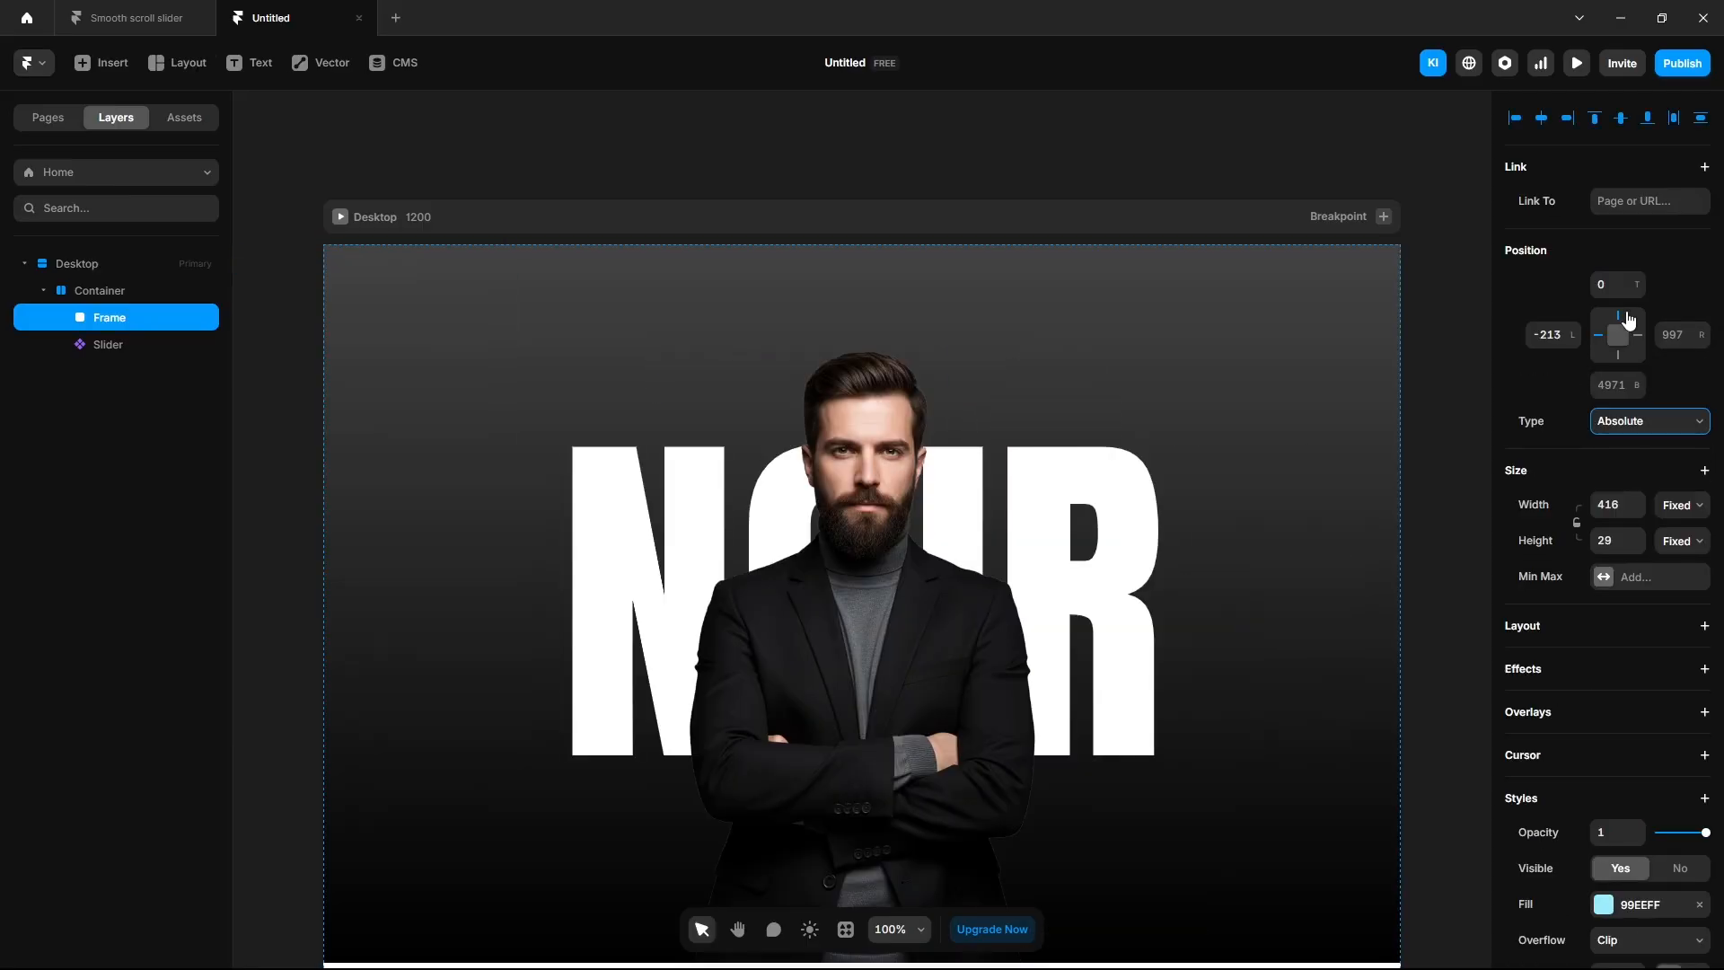
pyautogui.moveTo(100, 306); pyautogui.dragTo(100, 284)
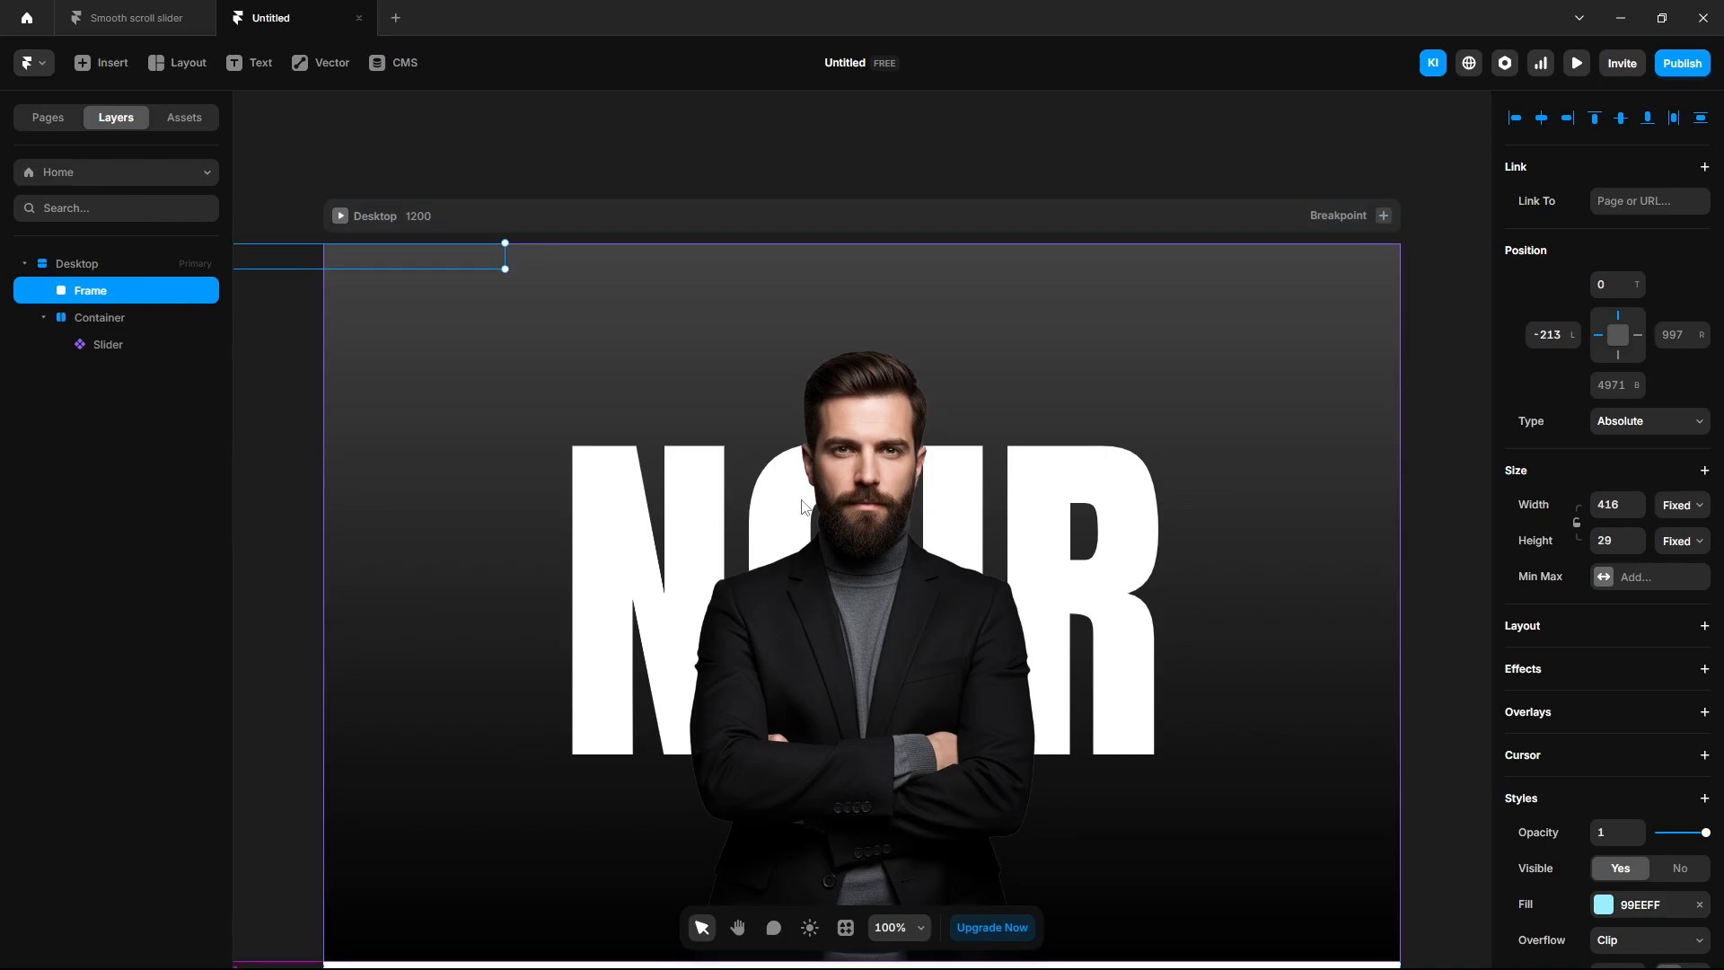
# Give the bar a top offset of 800, center it horizontally, and name it 1.
pyautogui.scroll(-2, 817, 509)
pyautogui.scroll(-2, 817, 509)
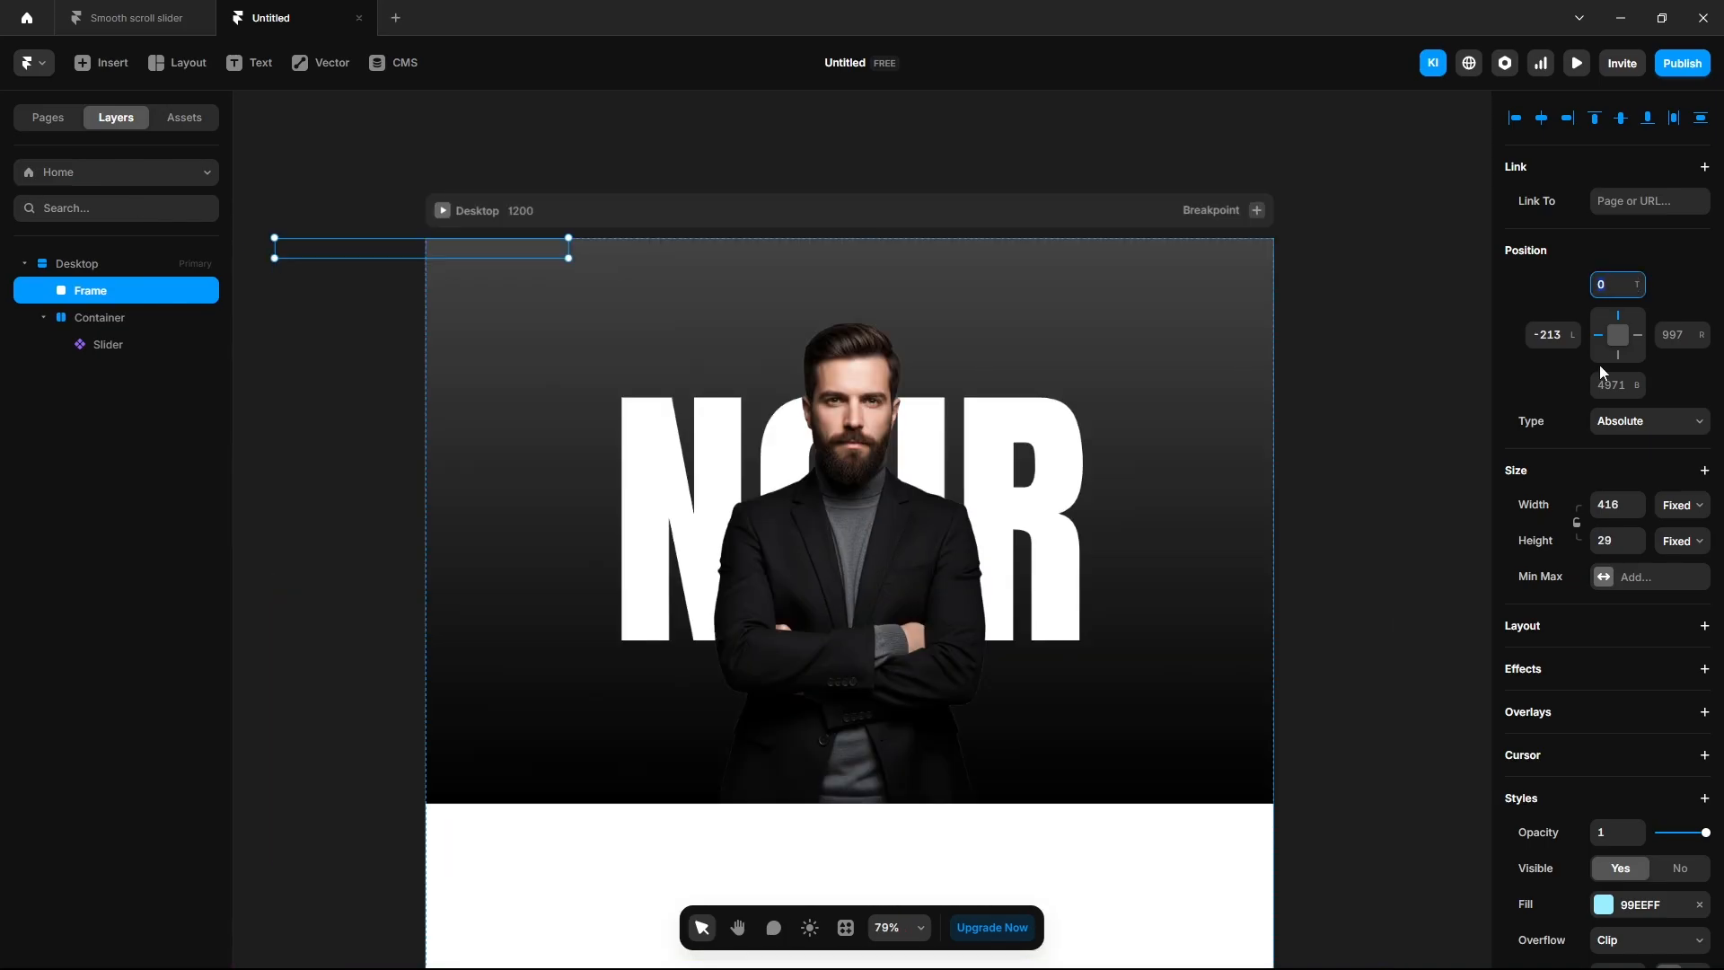
pyautogui.write('800')
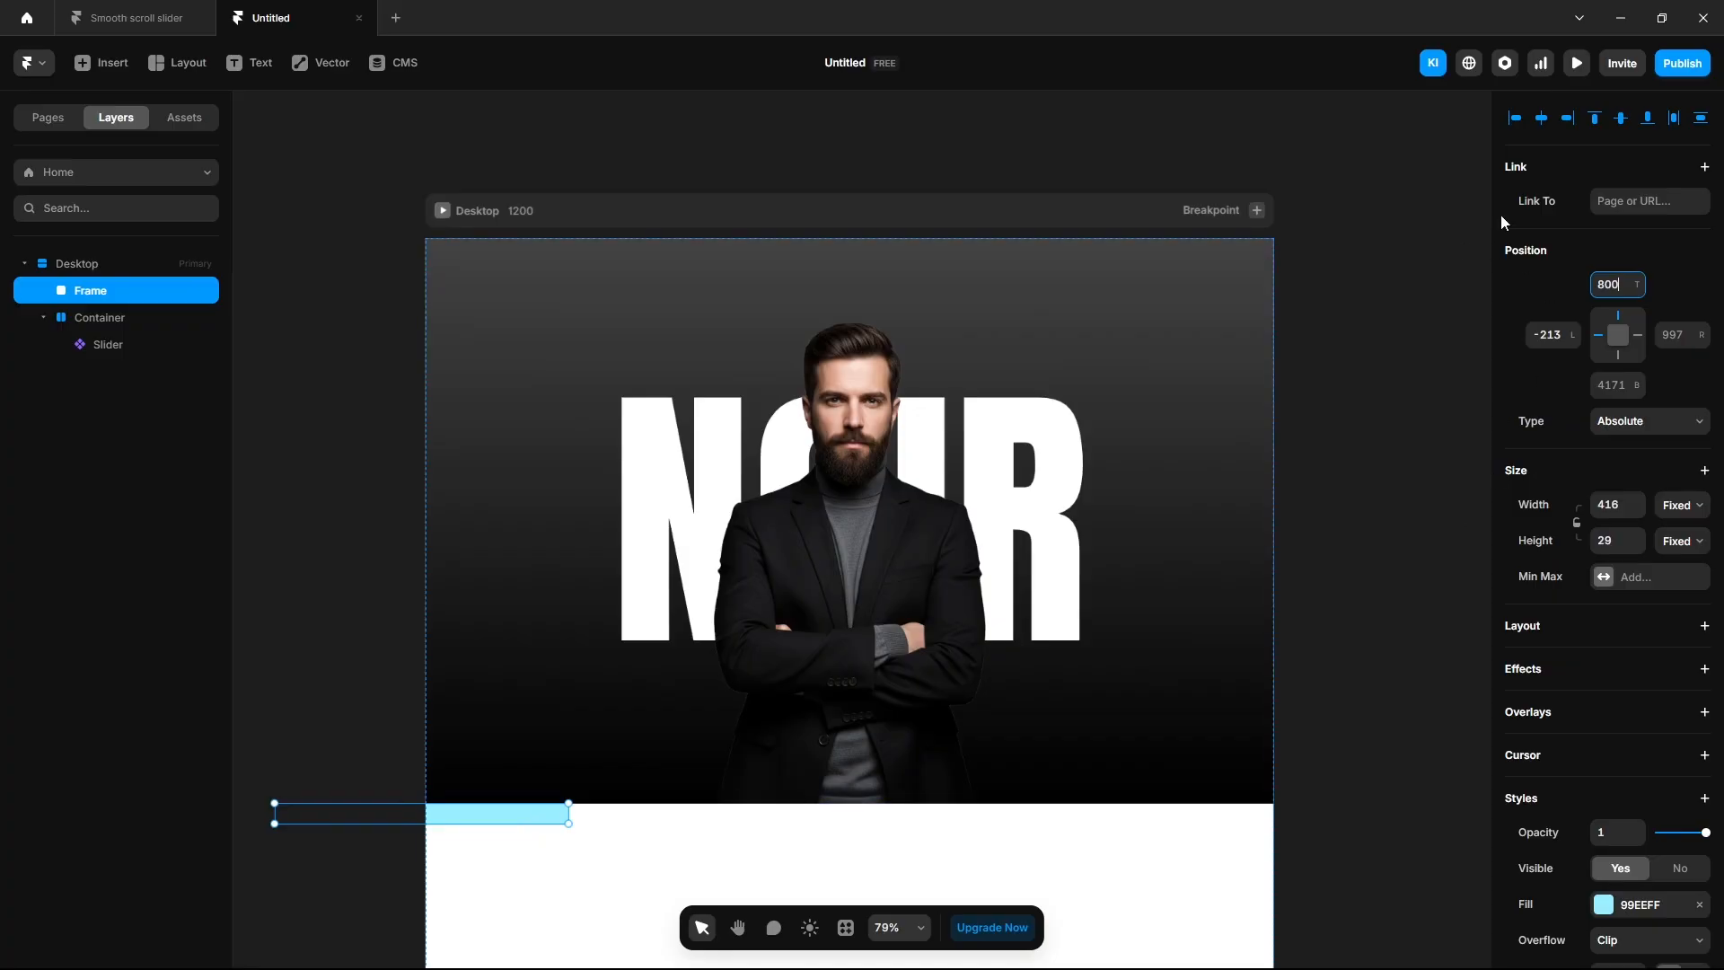
pyautogui.click(1541, 118)
pyautogui.scroll(-3, 1405, 472)
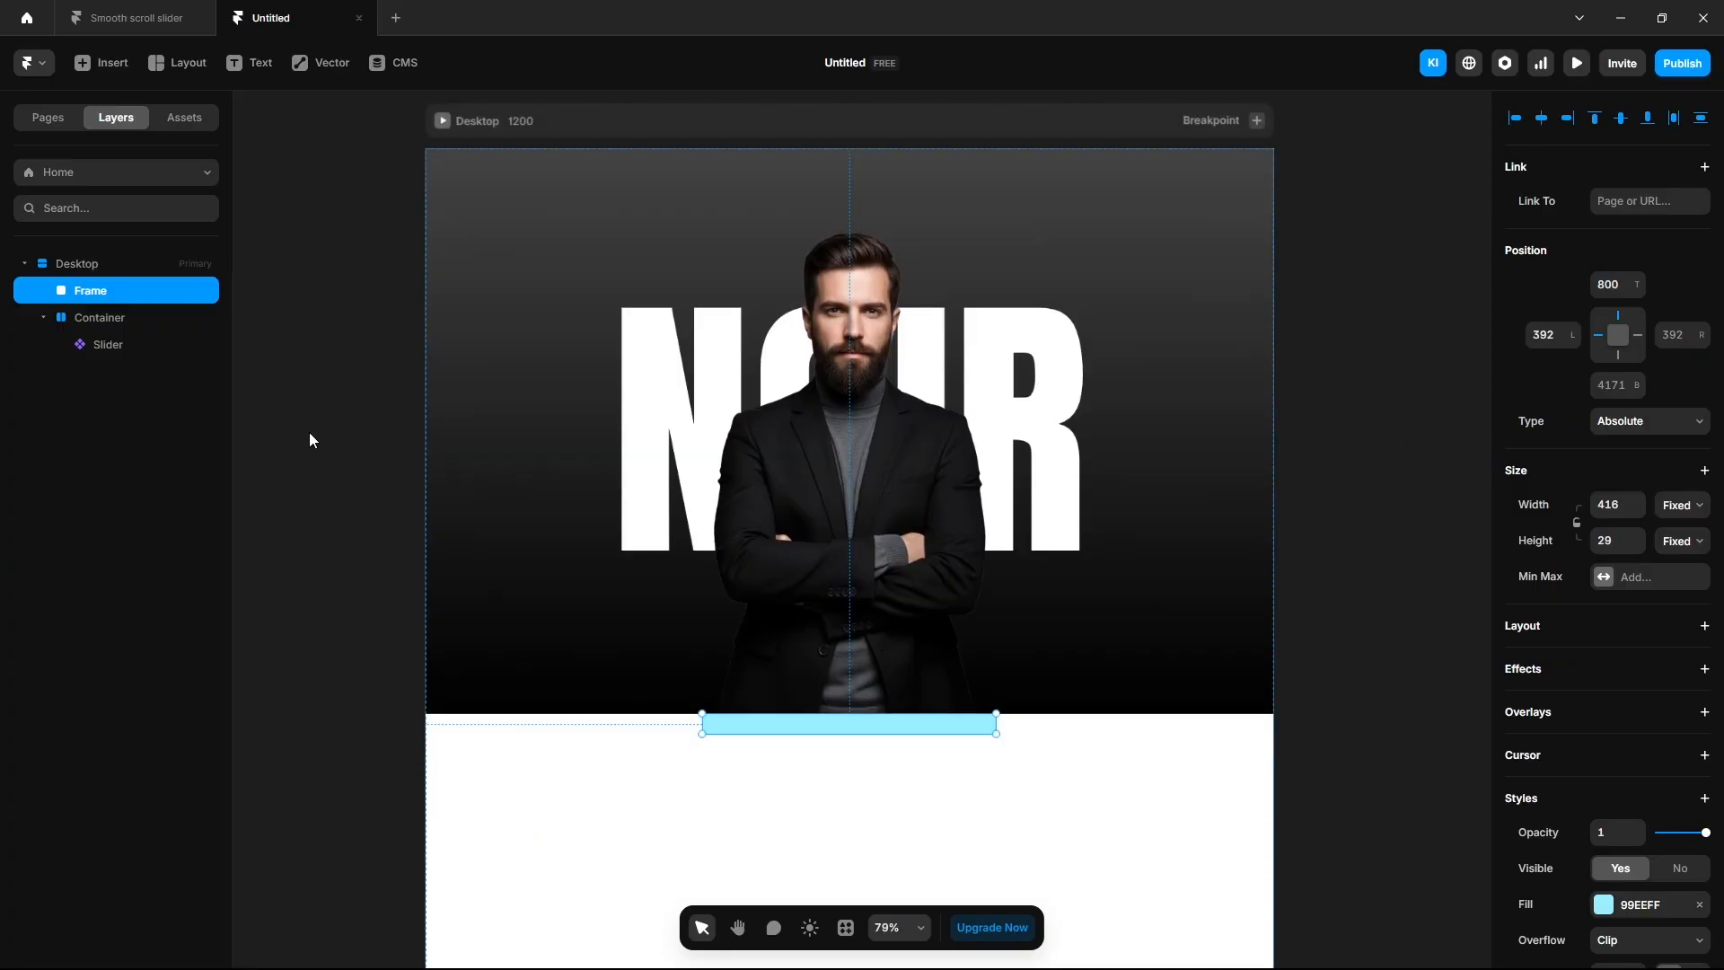
pyautogui.doubleClick(110, 299)
pyautogui.write('1')
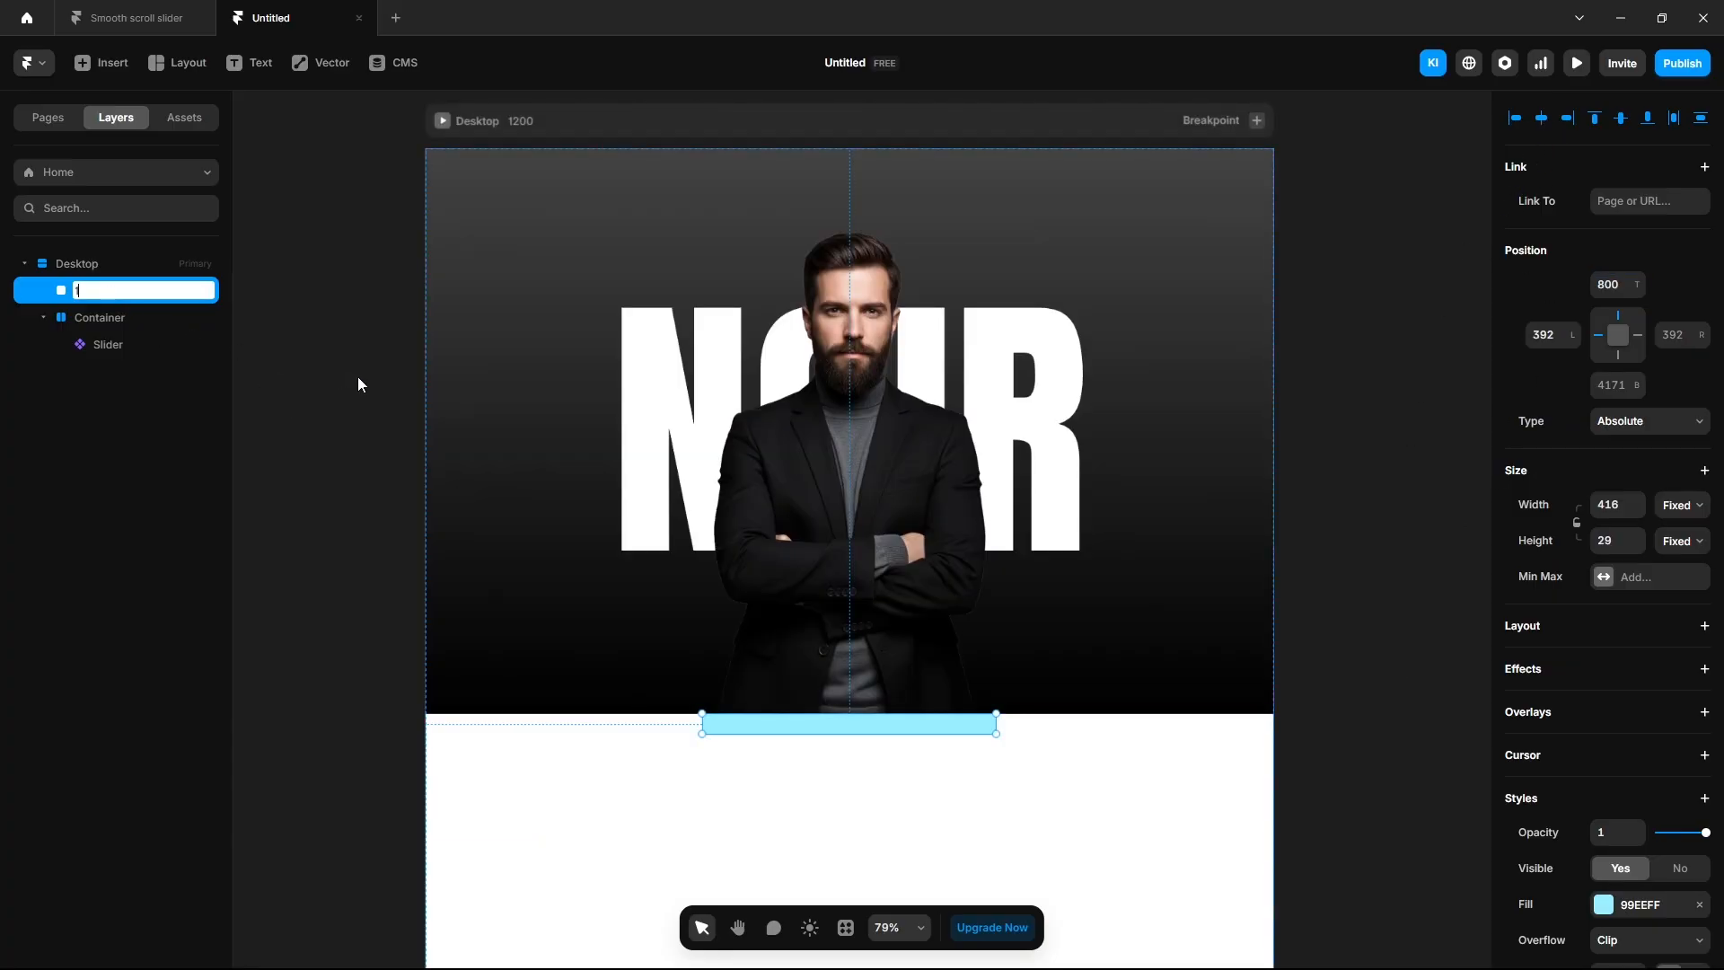
pyautogui.press('Return')
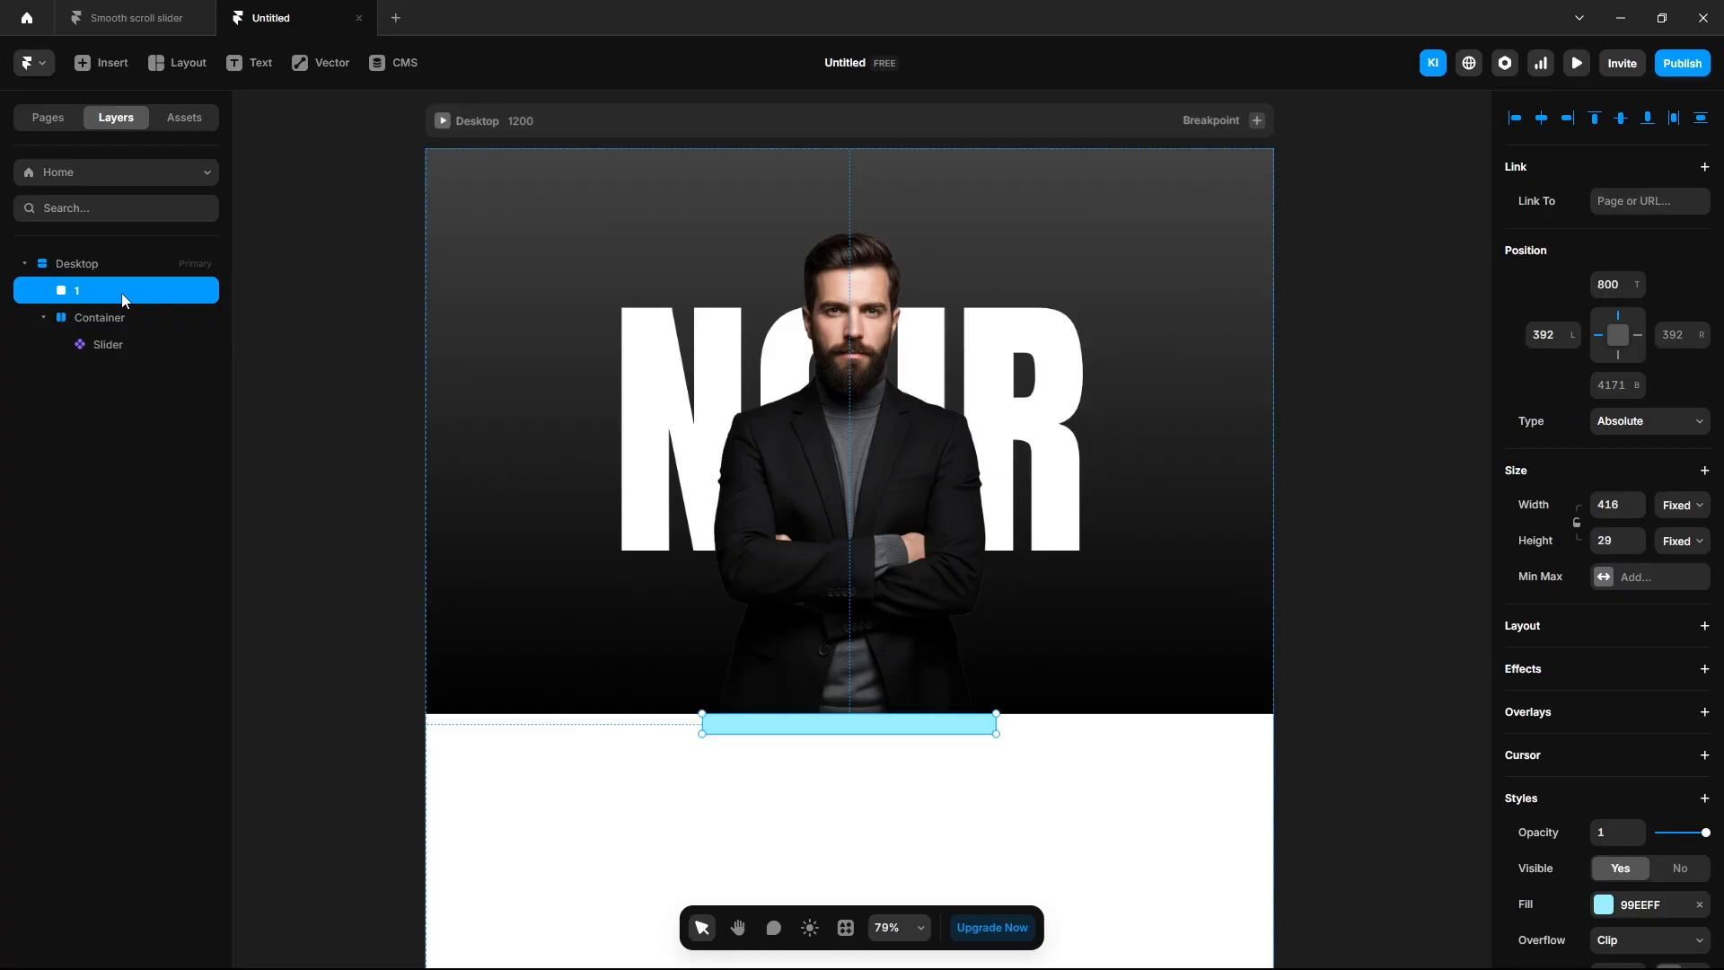
# Duplicate frame 1, naming the first copy 2 with a 1600 top offset.
pyautogui.hotkey('ctrl', 'd')
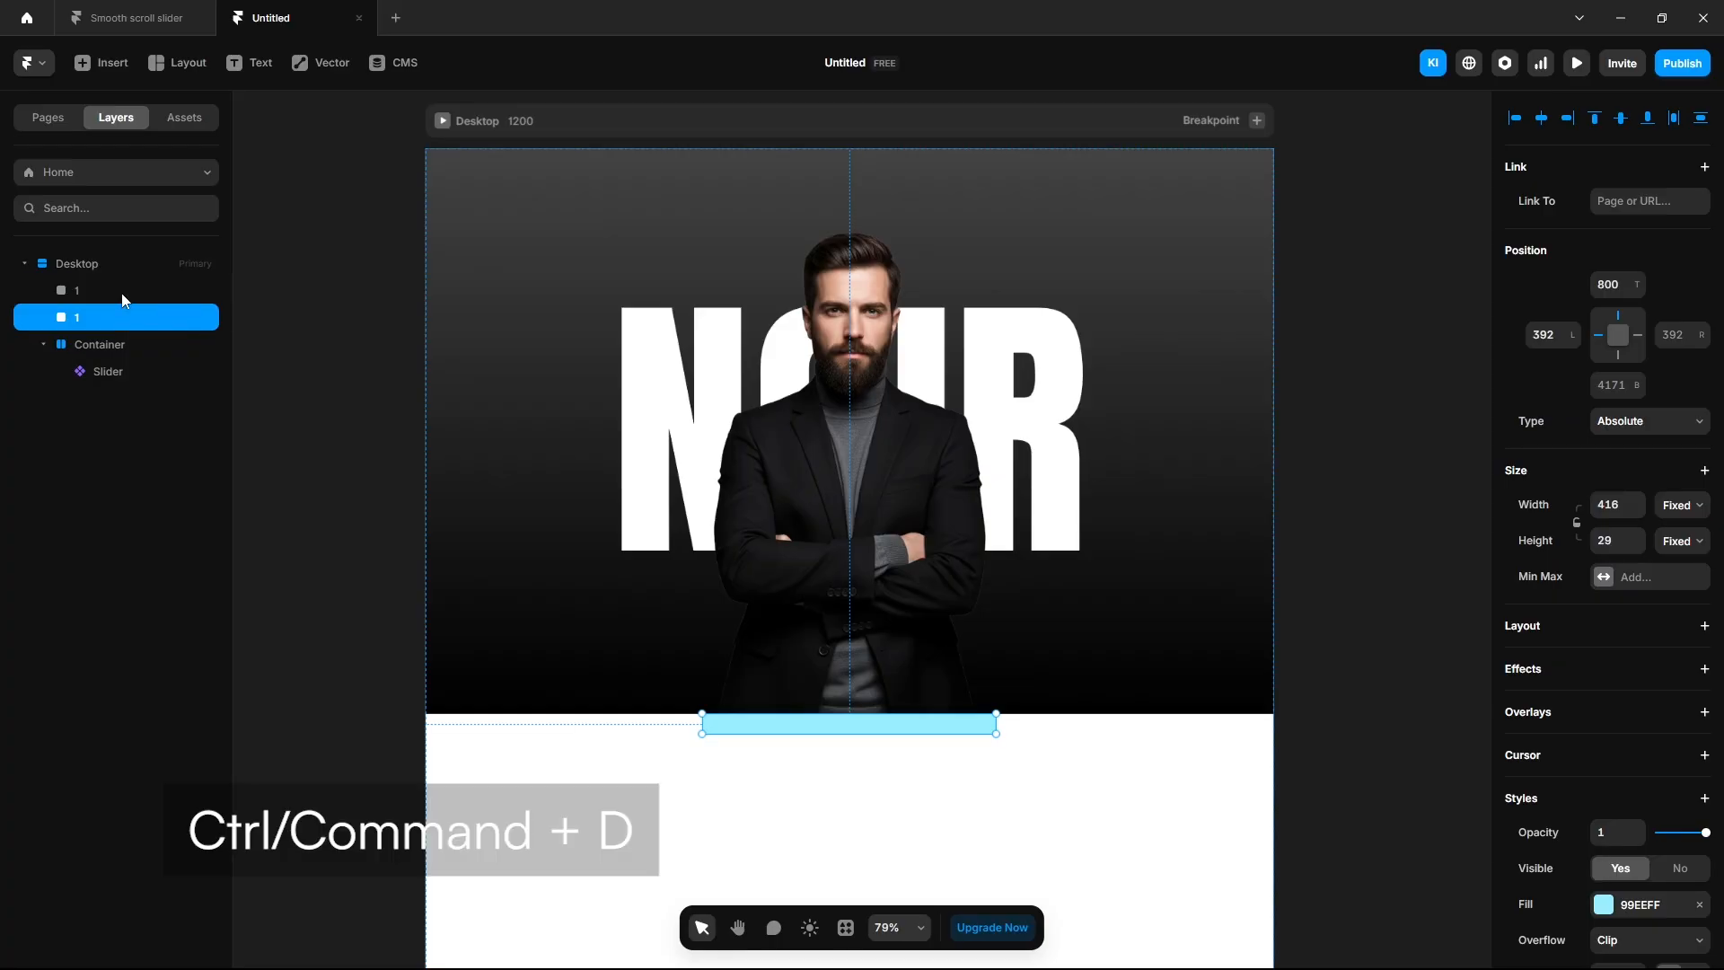
pyautogui.hotkey('ctrl', 'd')
pyautogui.hotkey('ctrl', 'd')
pyautogui.click(79, 320)
pyautogui.doubleClick(79, 319)
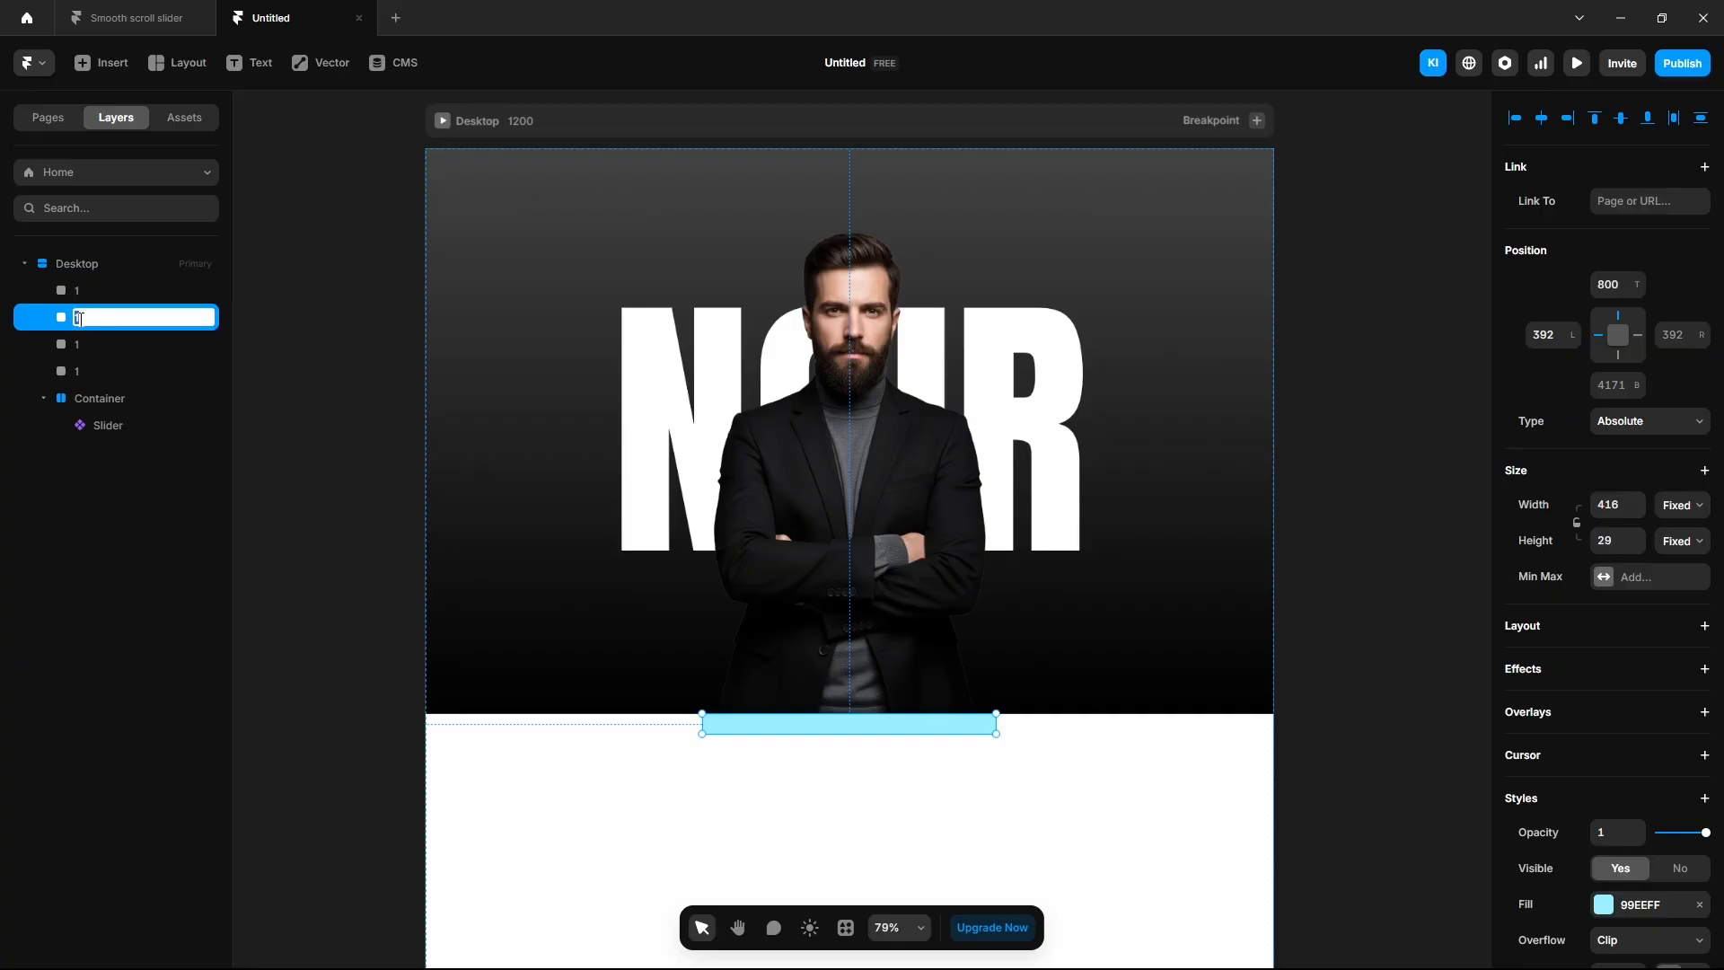
pyautogui.write('2')
pyautogui.press('Return')
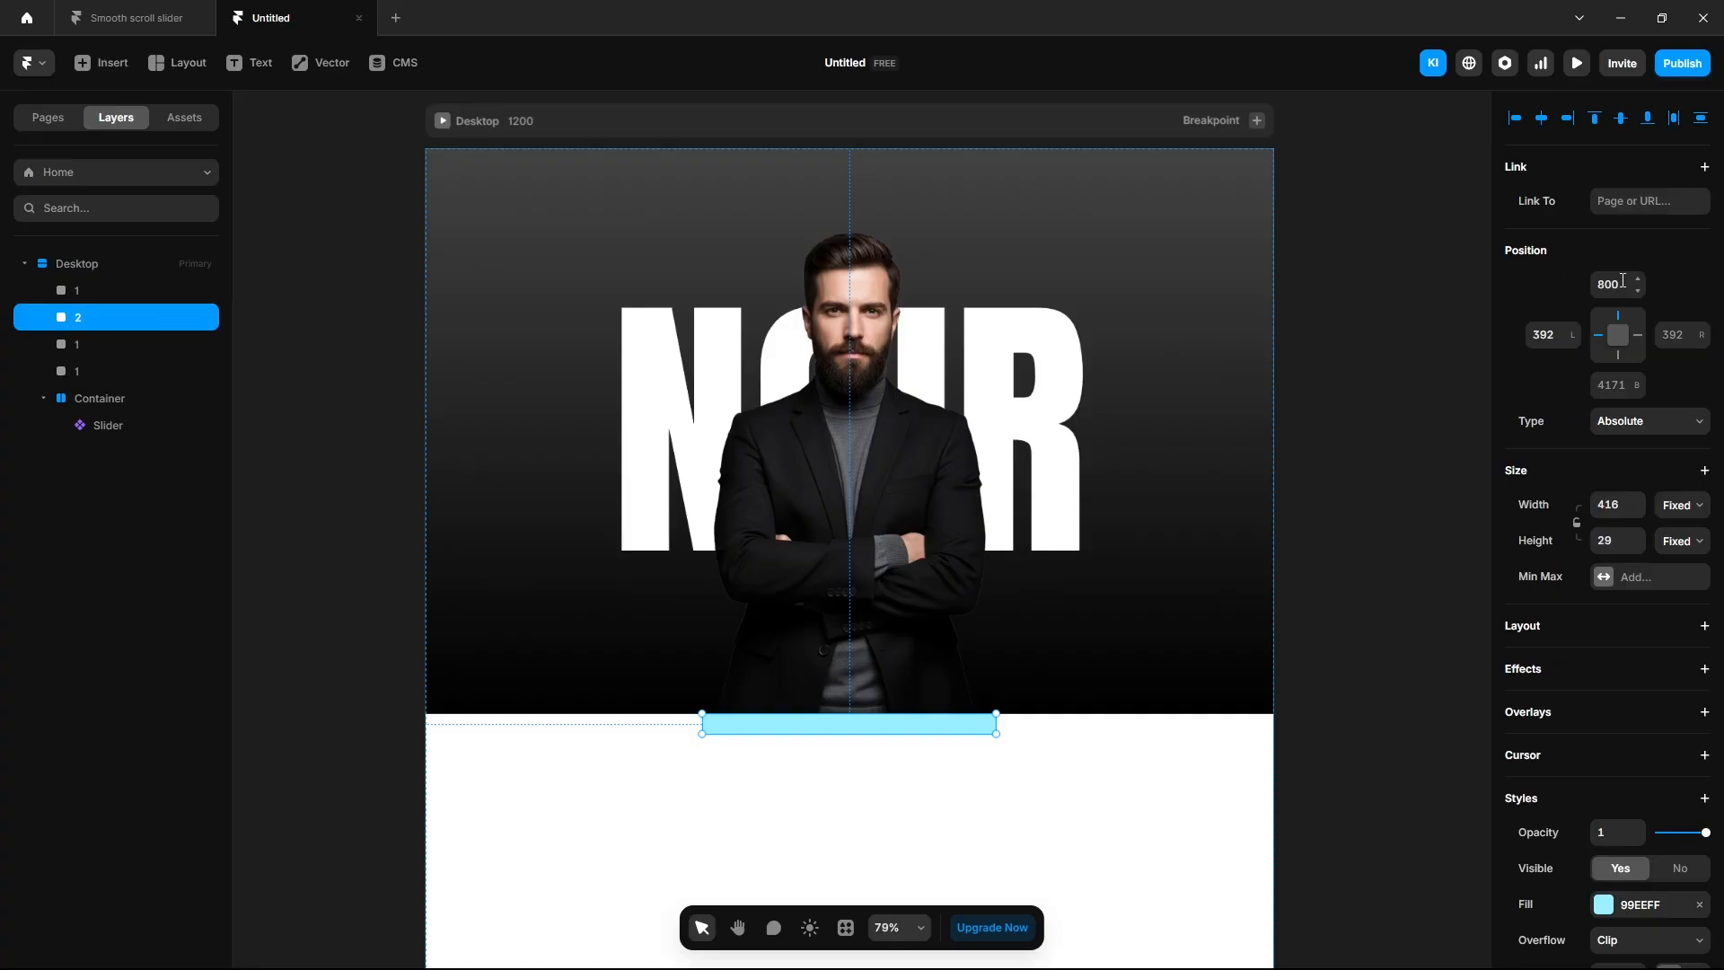
pyautogui.click(1607, 285)
pyautogui.scroll(-5, 939, 456)
pyautogui.scroll(-4, 1063, 539)
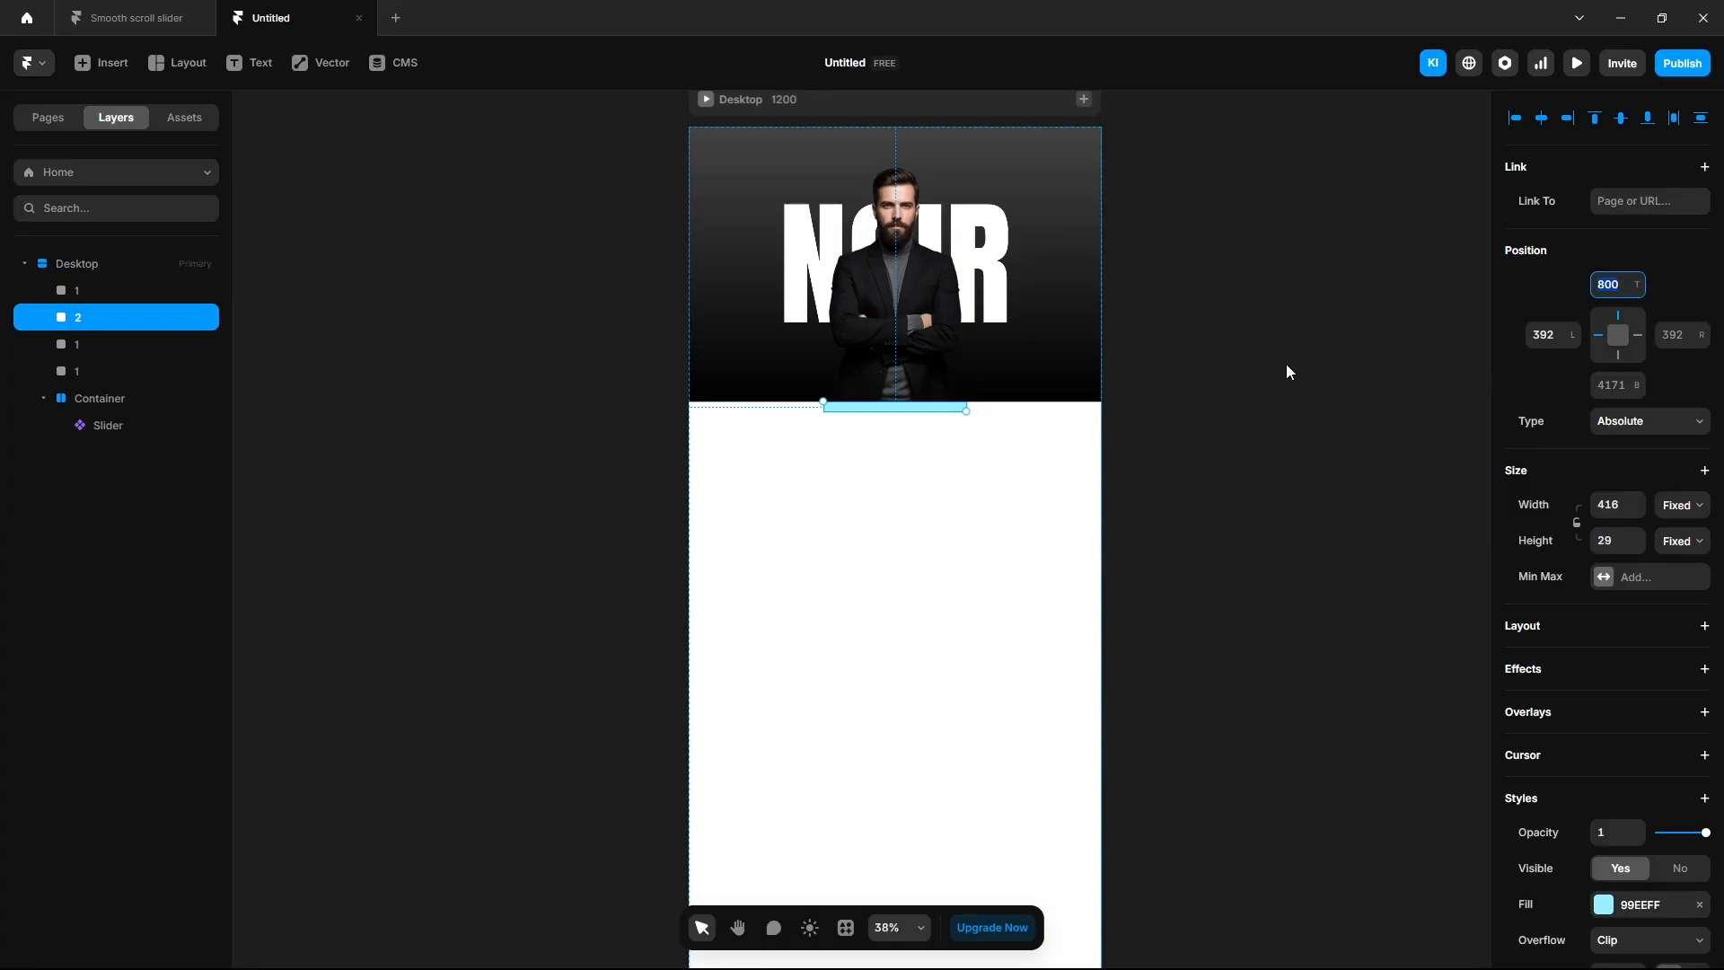
pyautogui.write('1600')
pyautogui.press('Return')
# Name the next copy 3 and set its top offset to 2400.
pyautogui.click(90, 346)
pyautogui.doubleClick(91, 346)
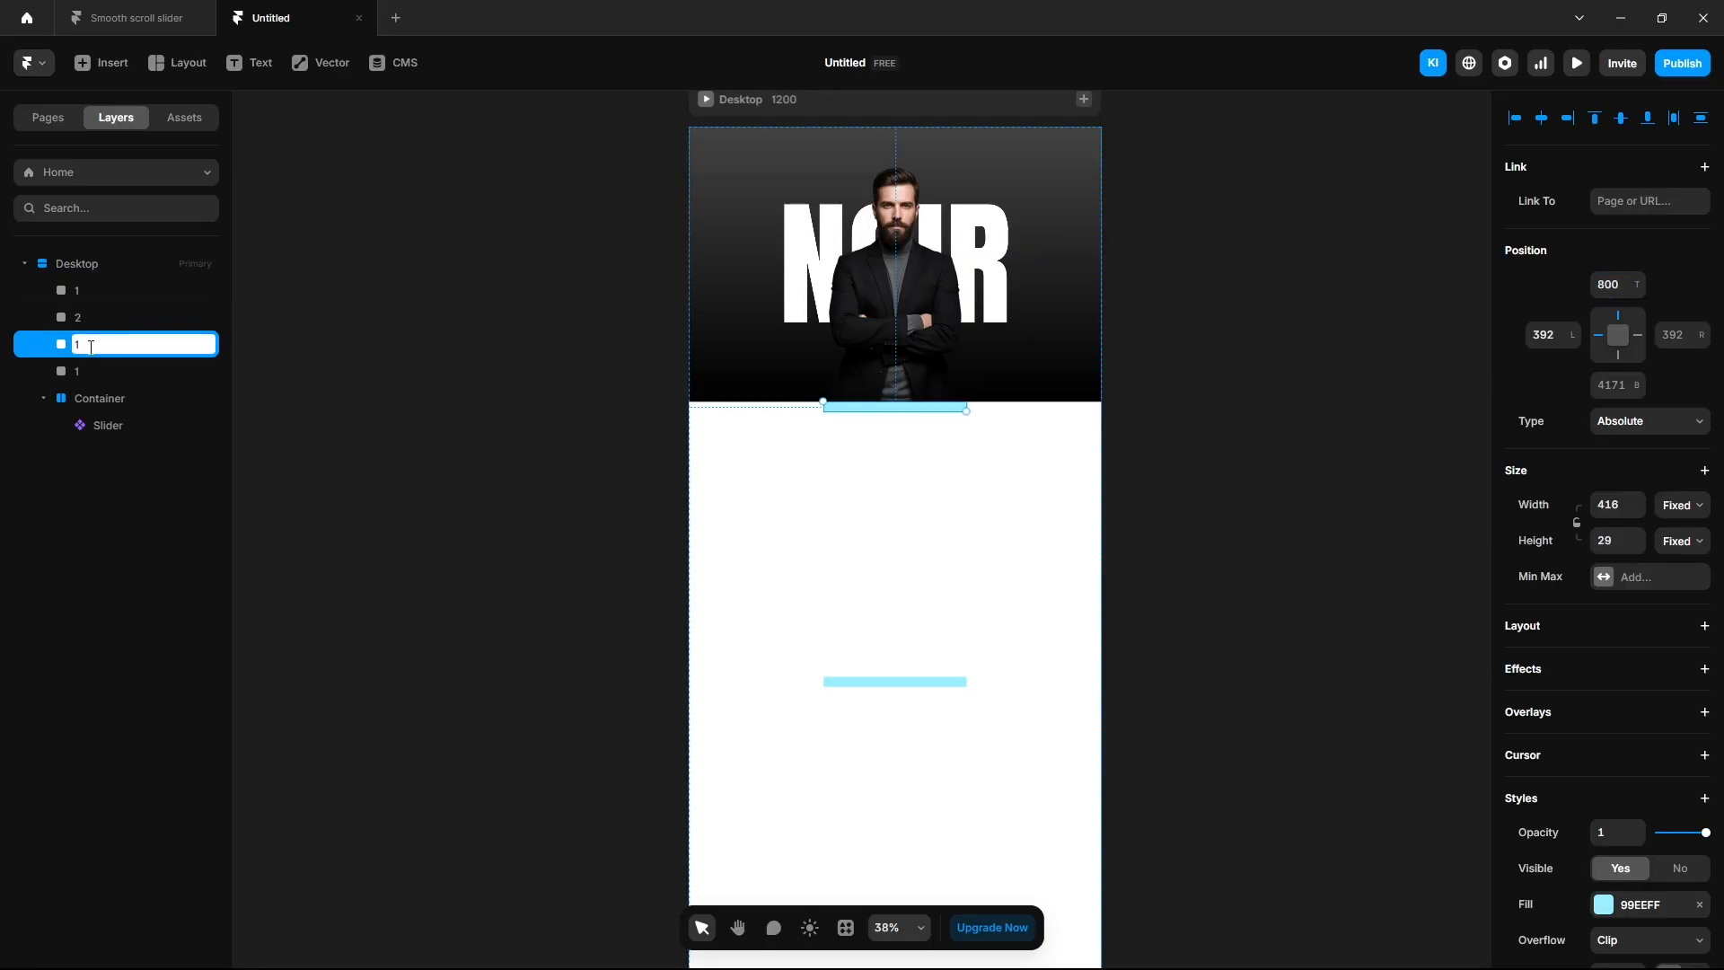
pyautogui.write('3')
pyautogui.press('Return')
pyautogui.click(1608, 285)
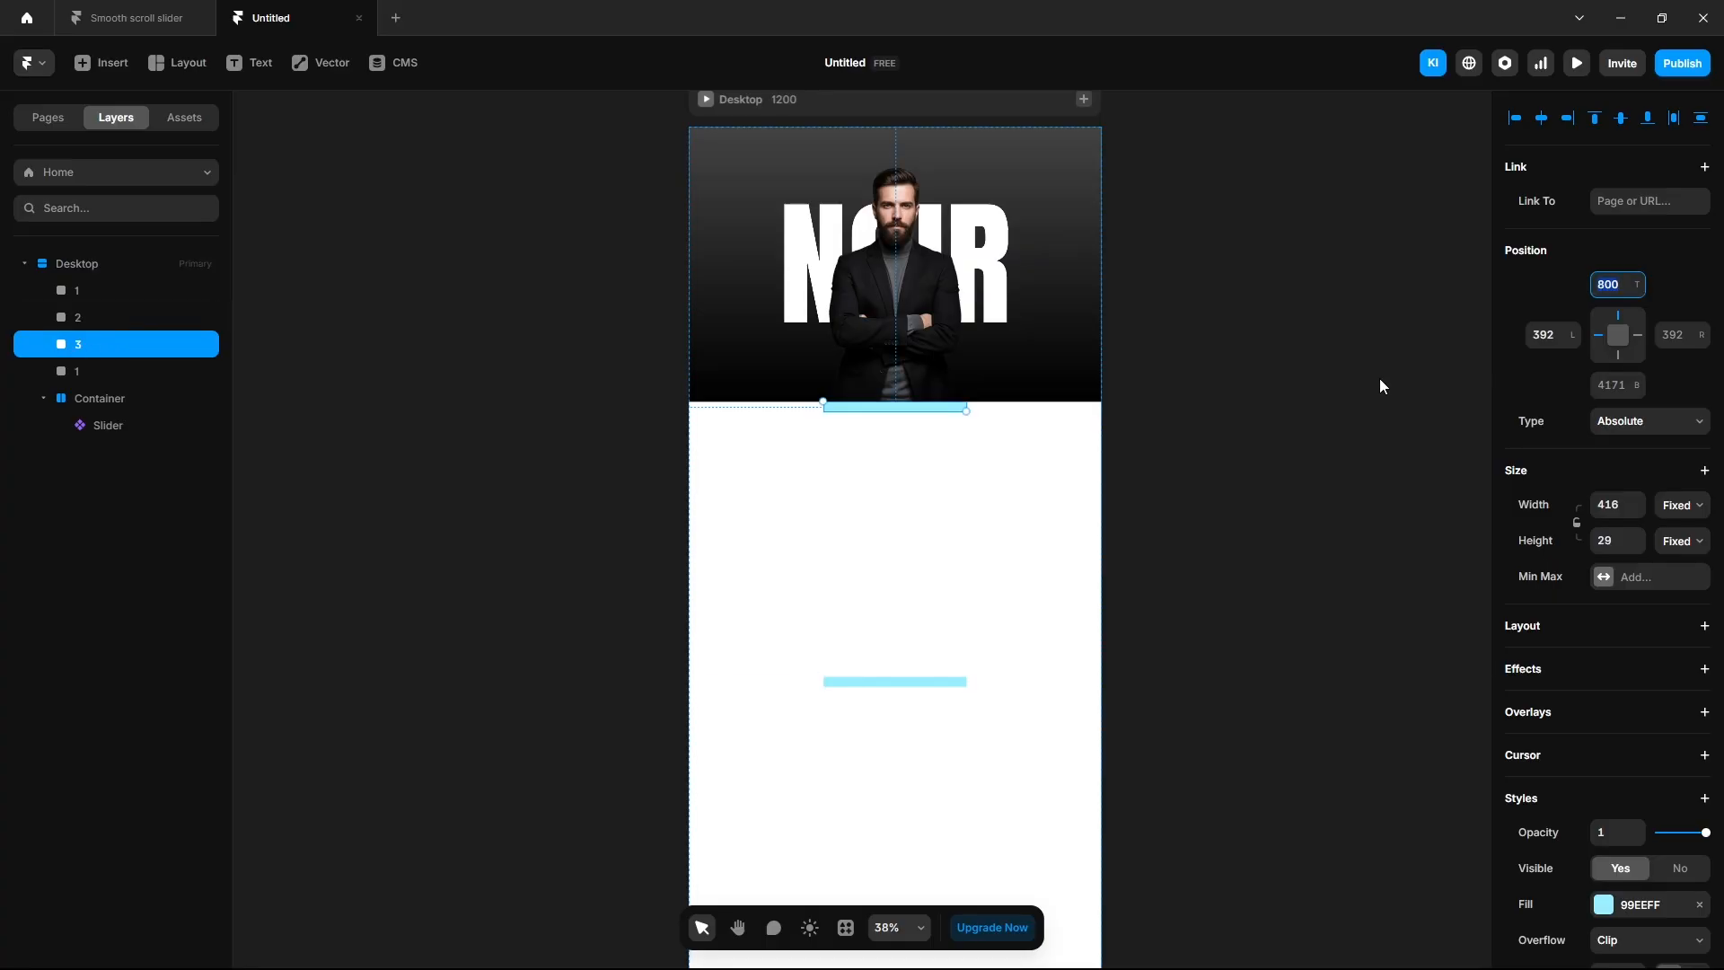
pyautogui.write('2400')
pyautogui.press('Return')
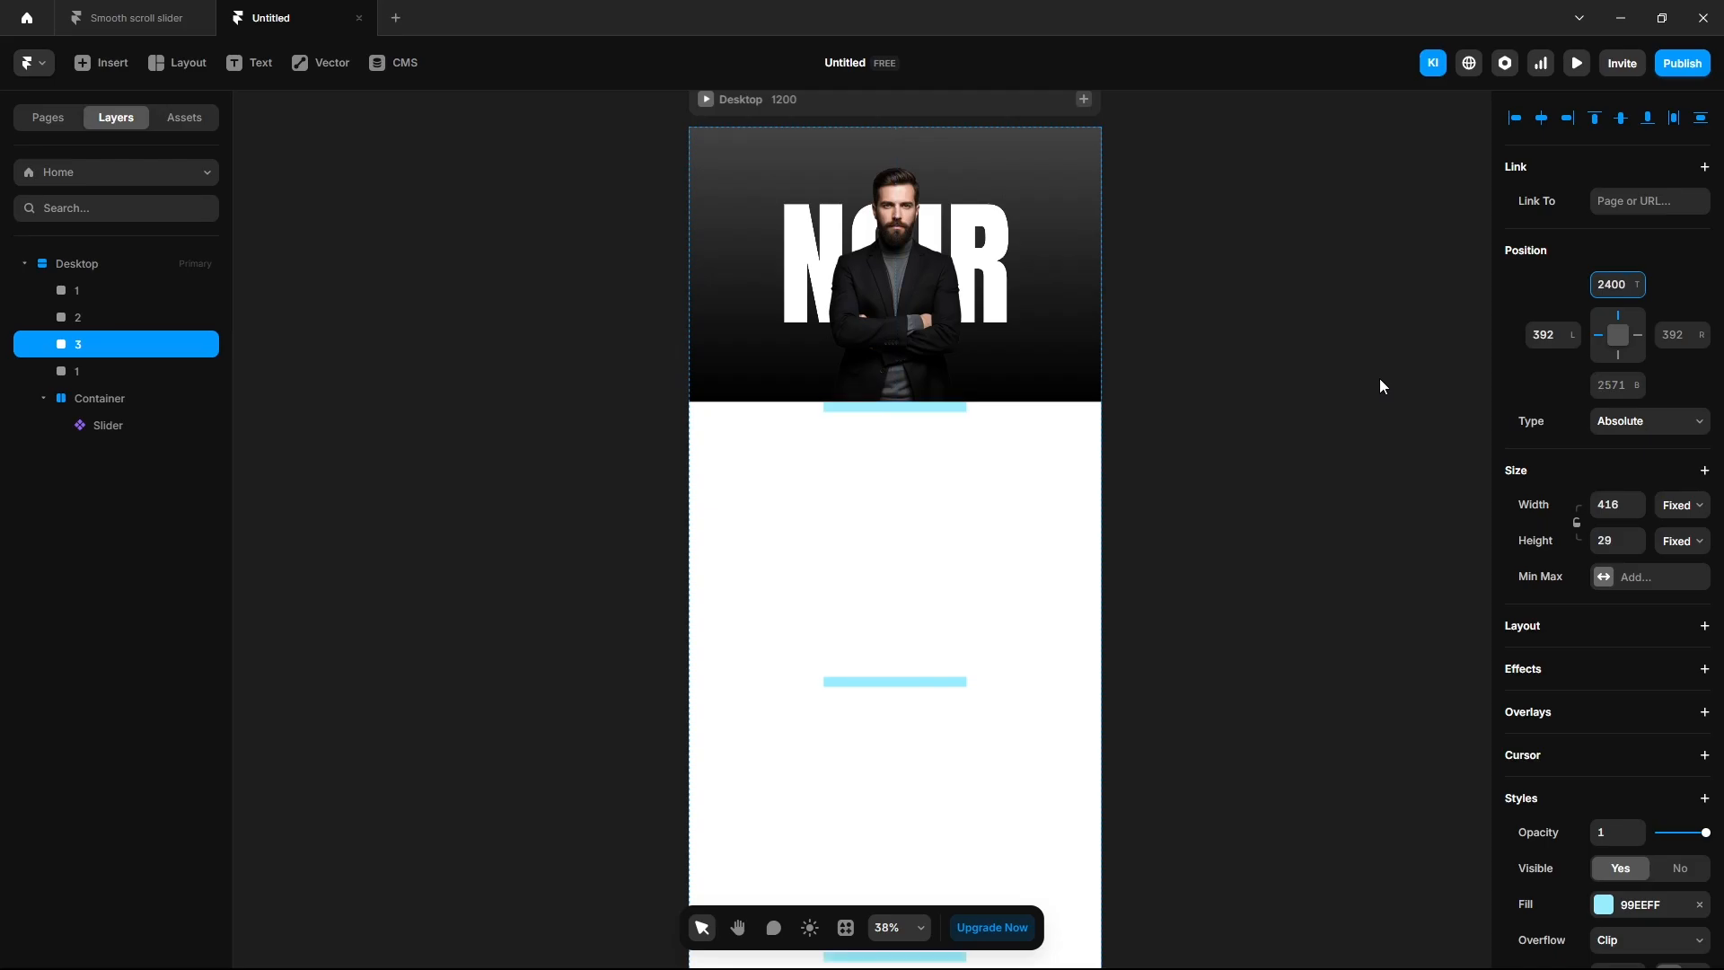
# Name the last copy 4 and set its top offset to 3200.
pyautogui.scroll(-2, 1315, 552)
pyautogui.scroll(-3, 1314, 552)
pyautogui.click(74, 368)
pyautogui.doubleClick(91, 371)
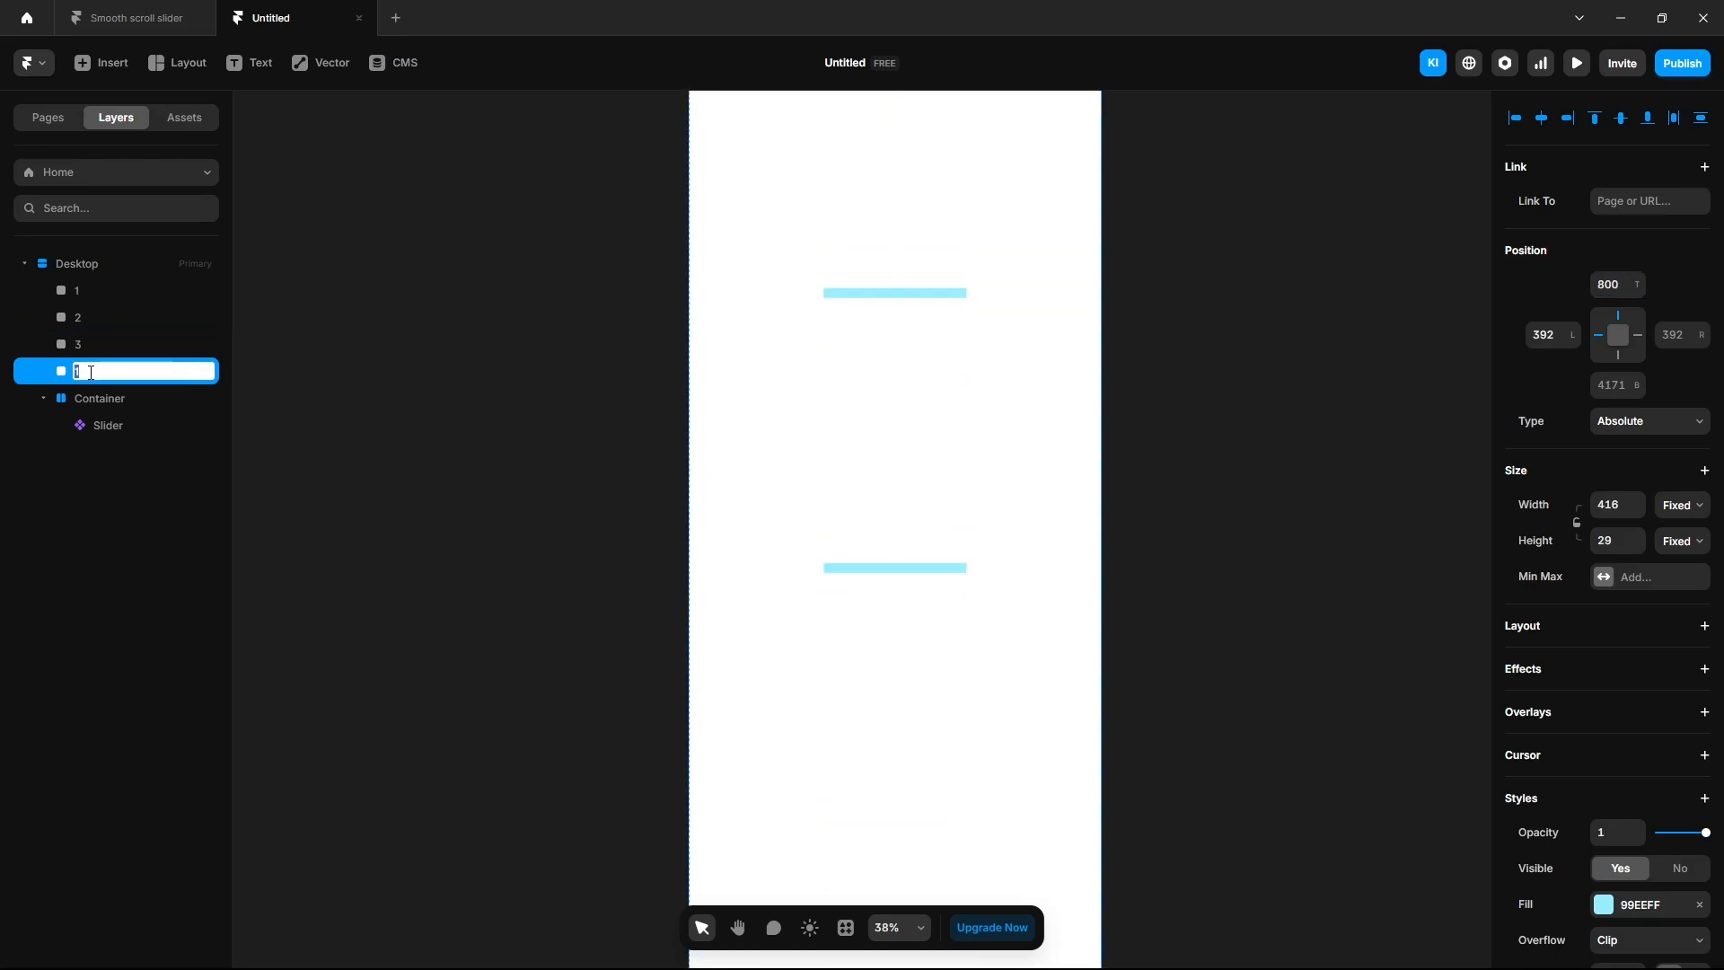
pyautogui.write('4')
pyautogui.press('Return')
pyautogui.click(1601, 285)
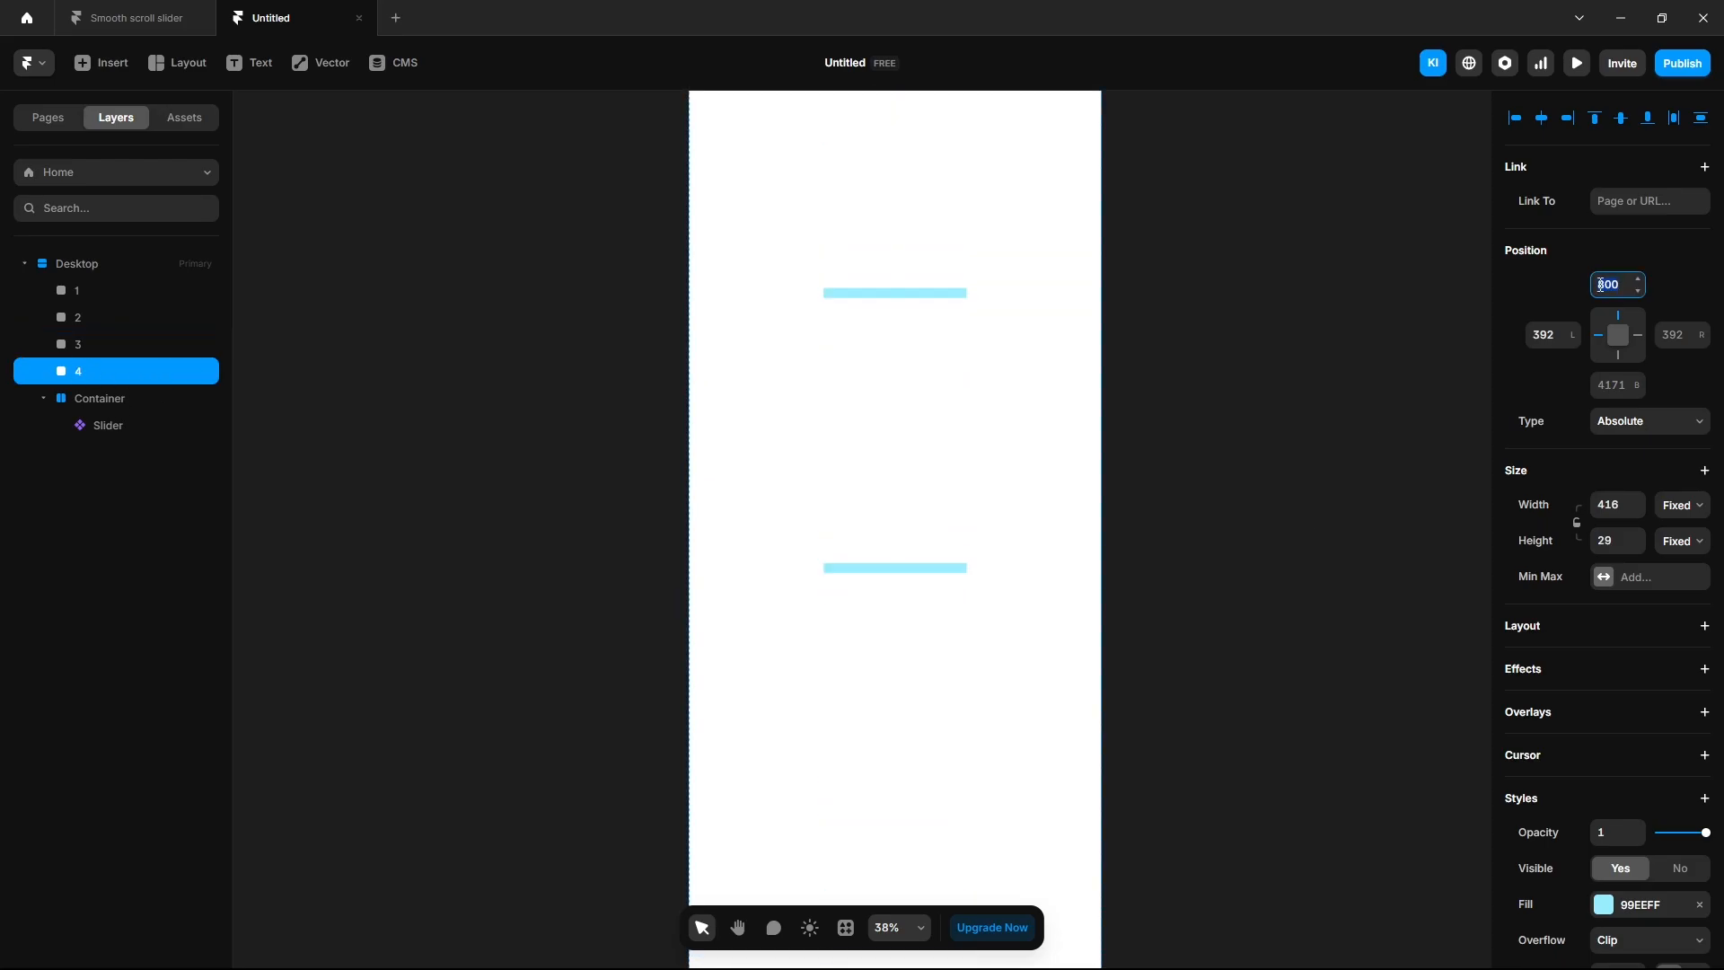
pyautogui.write('3200')
pyautogui.press('Return')
pyautogui.click(1149, 584)
pyautogui.scroll(2, 1149, 584)
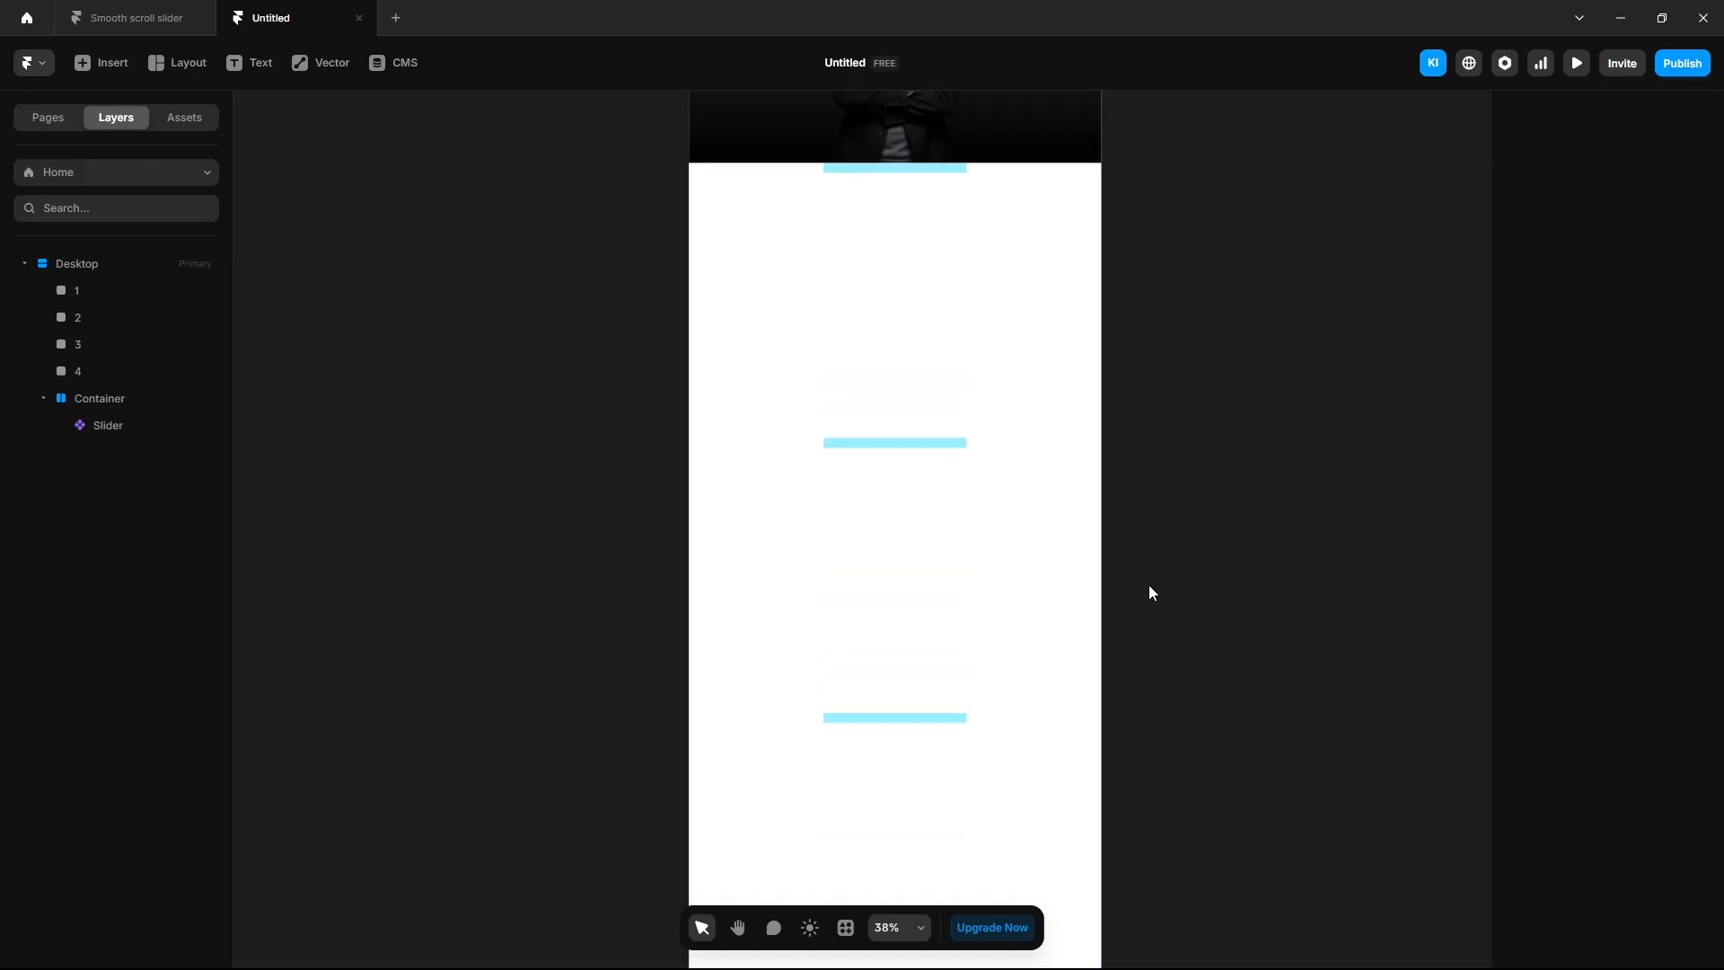
pyautogui.scroll(-1, 1066, 575)
pyautogui.scroll(1, 1066, 575)
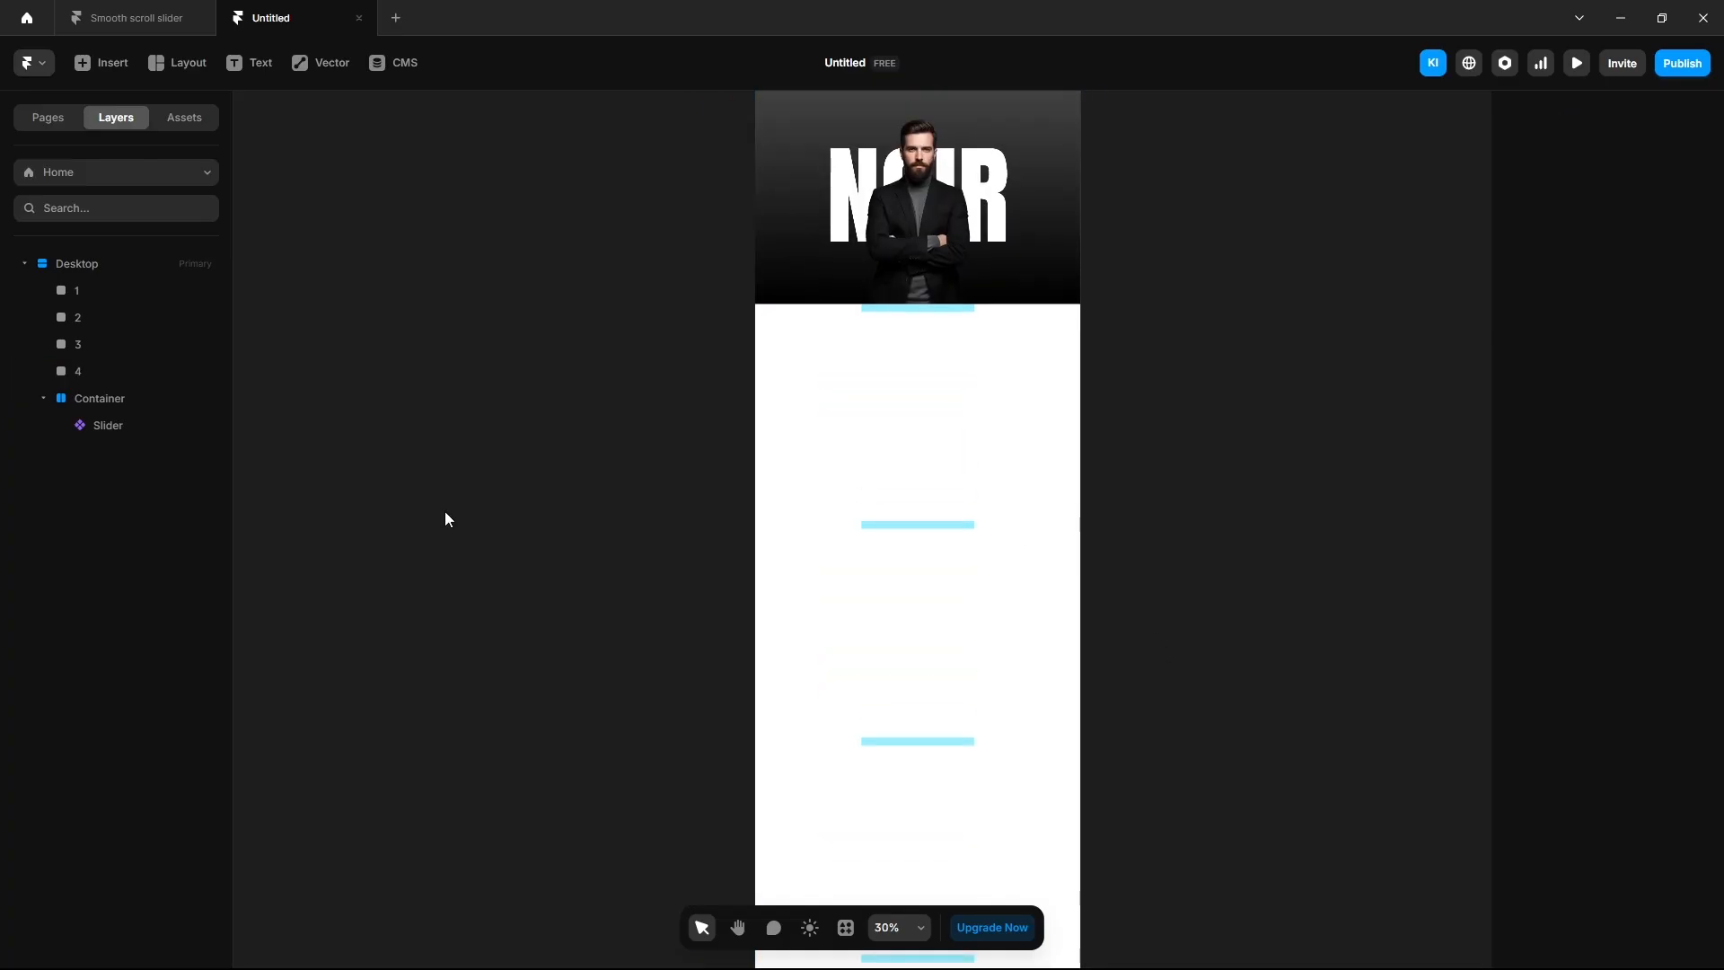
# Make frames 1 and 2 scroll sections named 1 and 2.
pyautogui.click(84, 292)
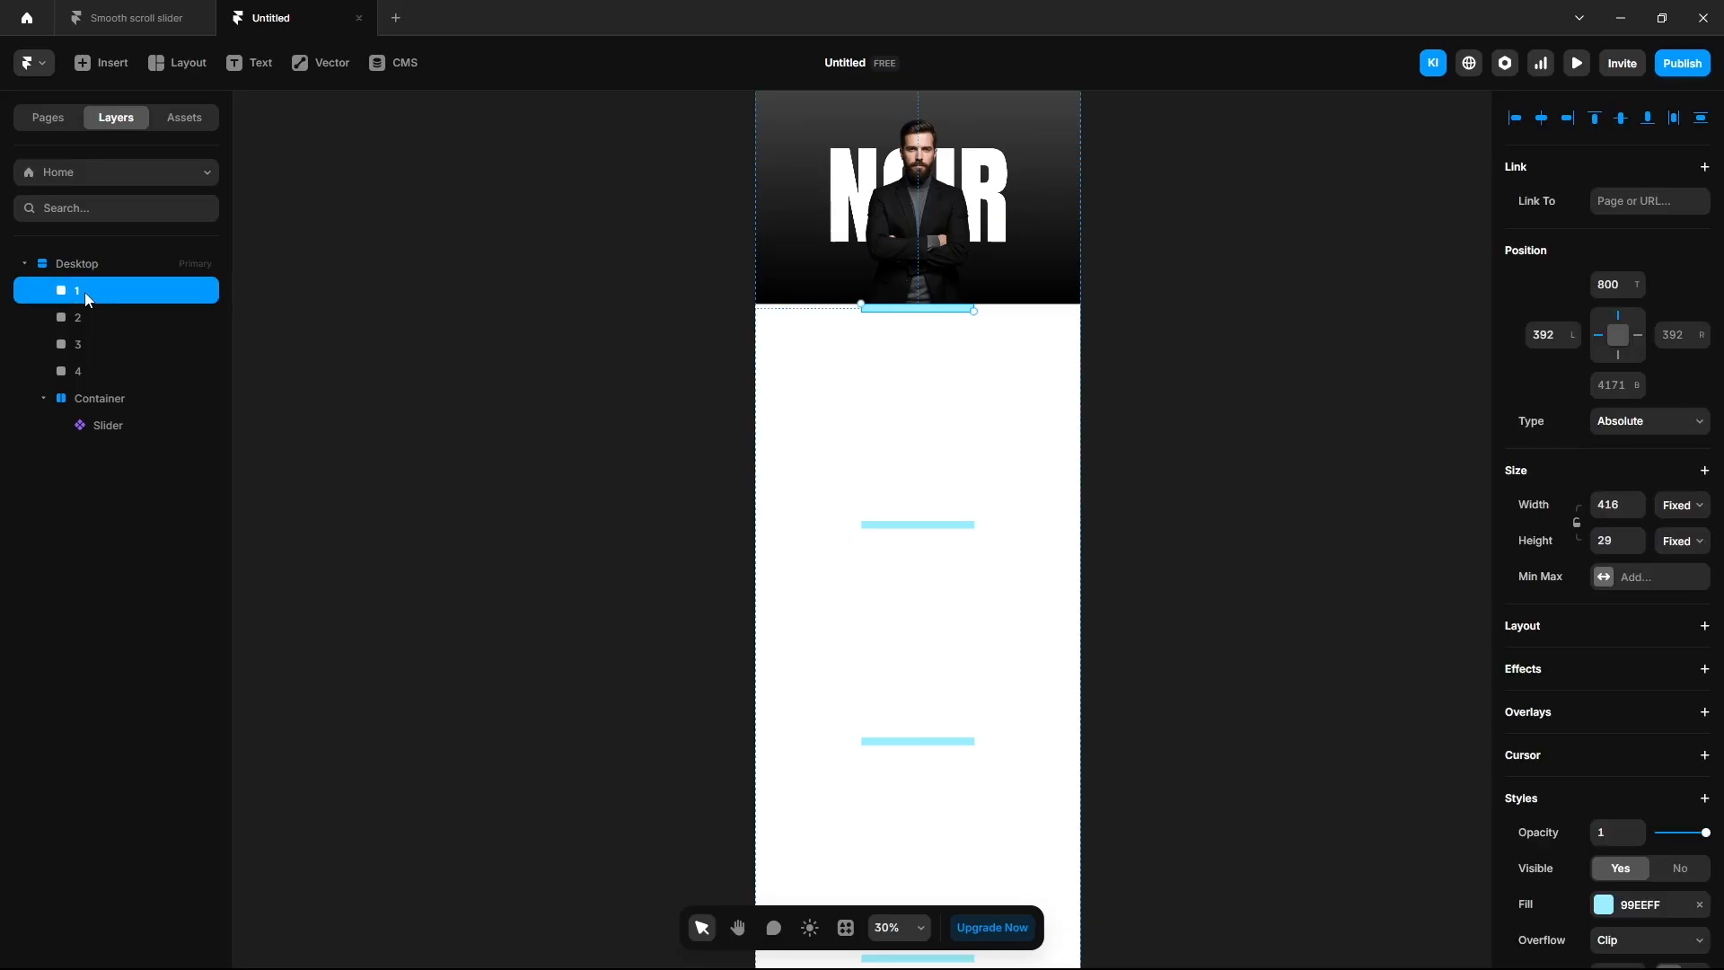
pyautogui.scroll(-5, 1597, 781)
pyautogui.click(1559, 805)
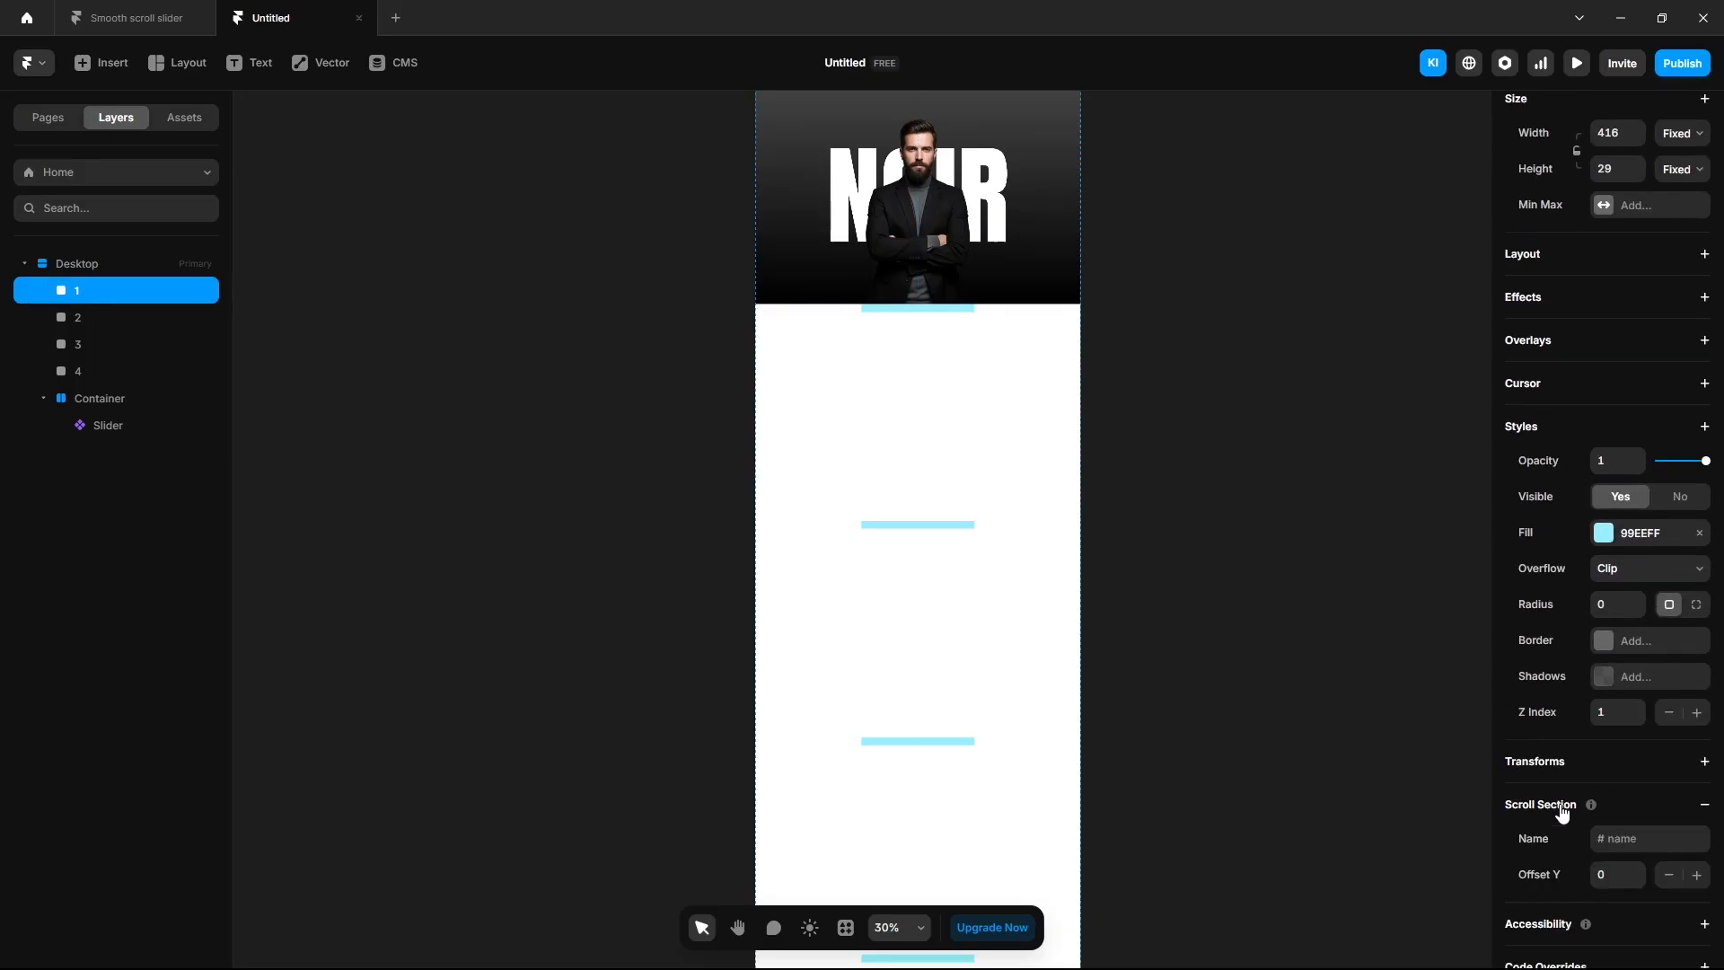
pyautogui.click(1621, 838)
pyautogui.write('1')
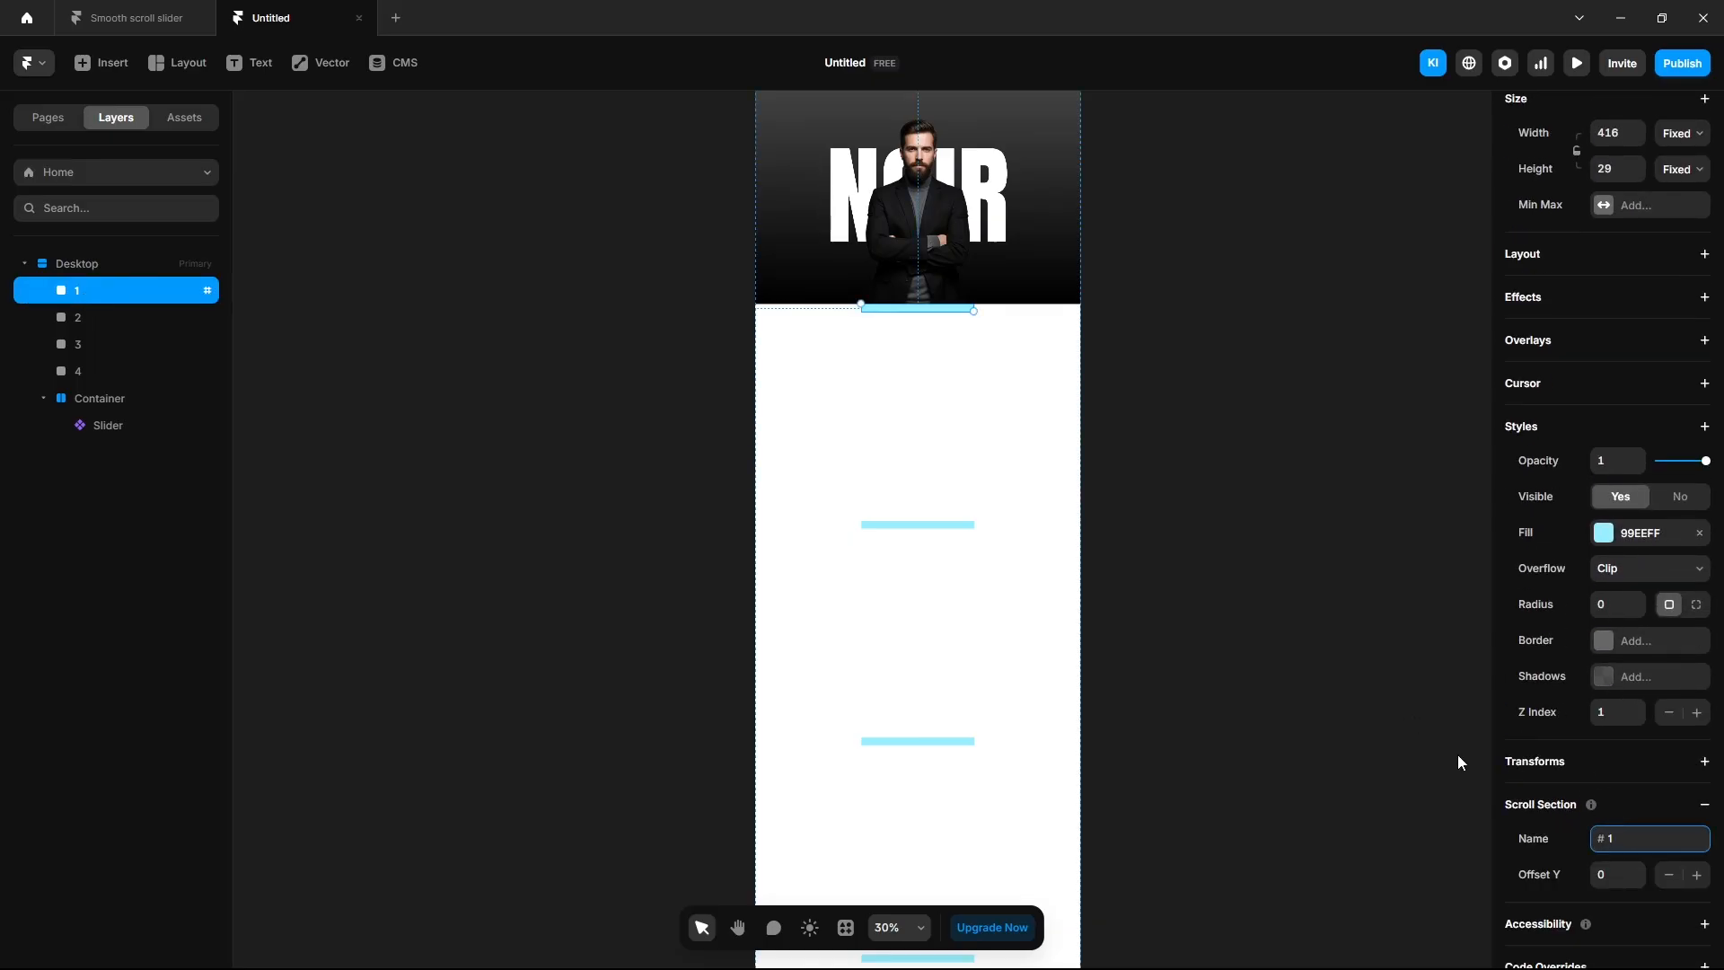
pyautogui.click(110, 318)
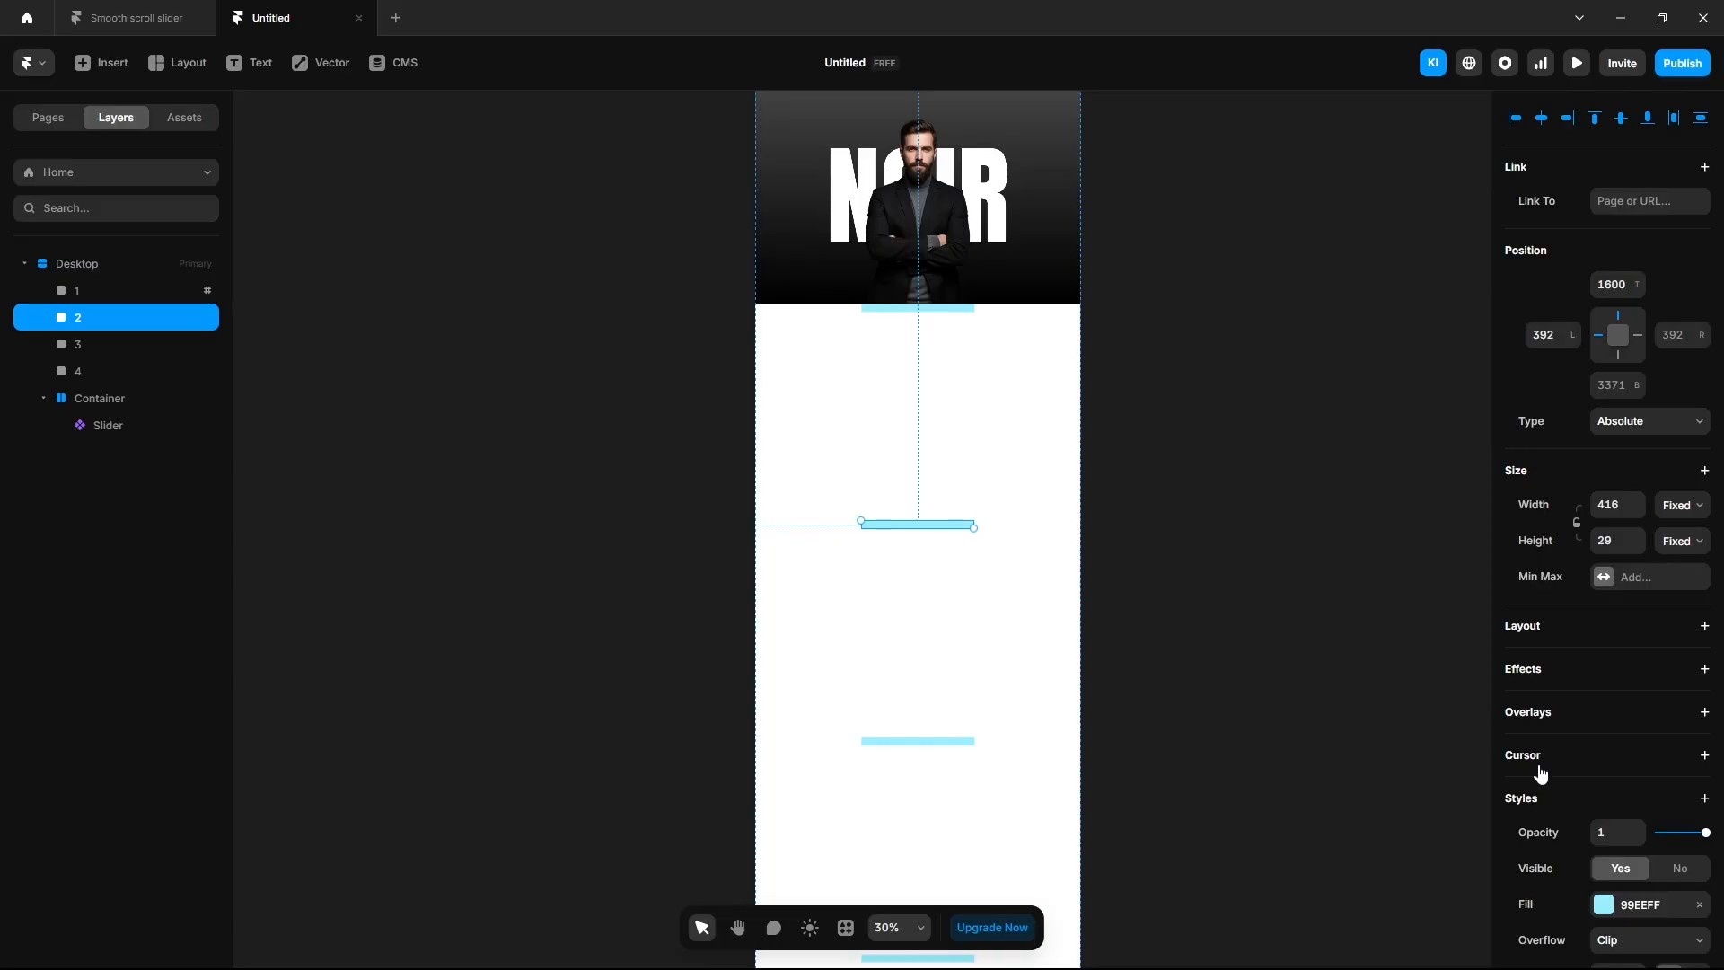
pyautogui.scroll(-5, 1549, 772)
pyautogui.click(1551, 805)
pyautogui.click(1621, 837)
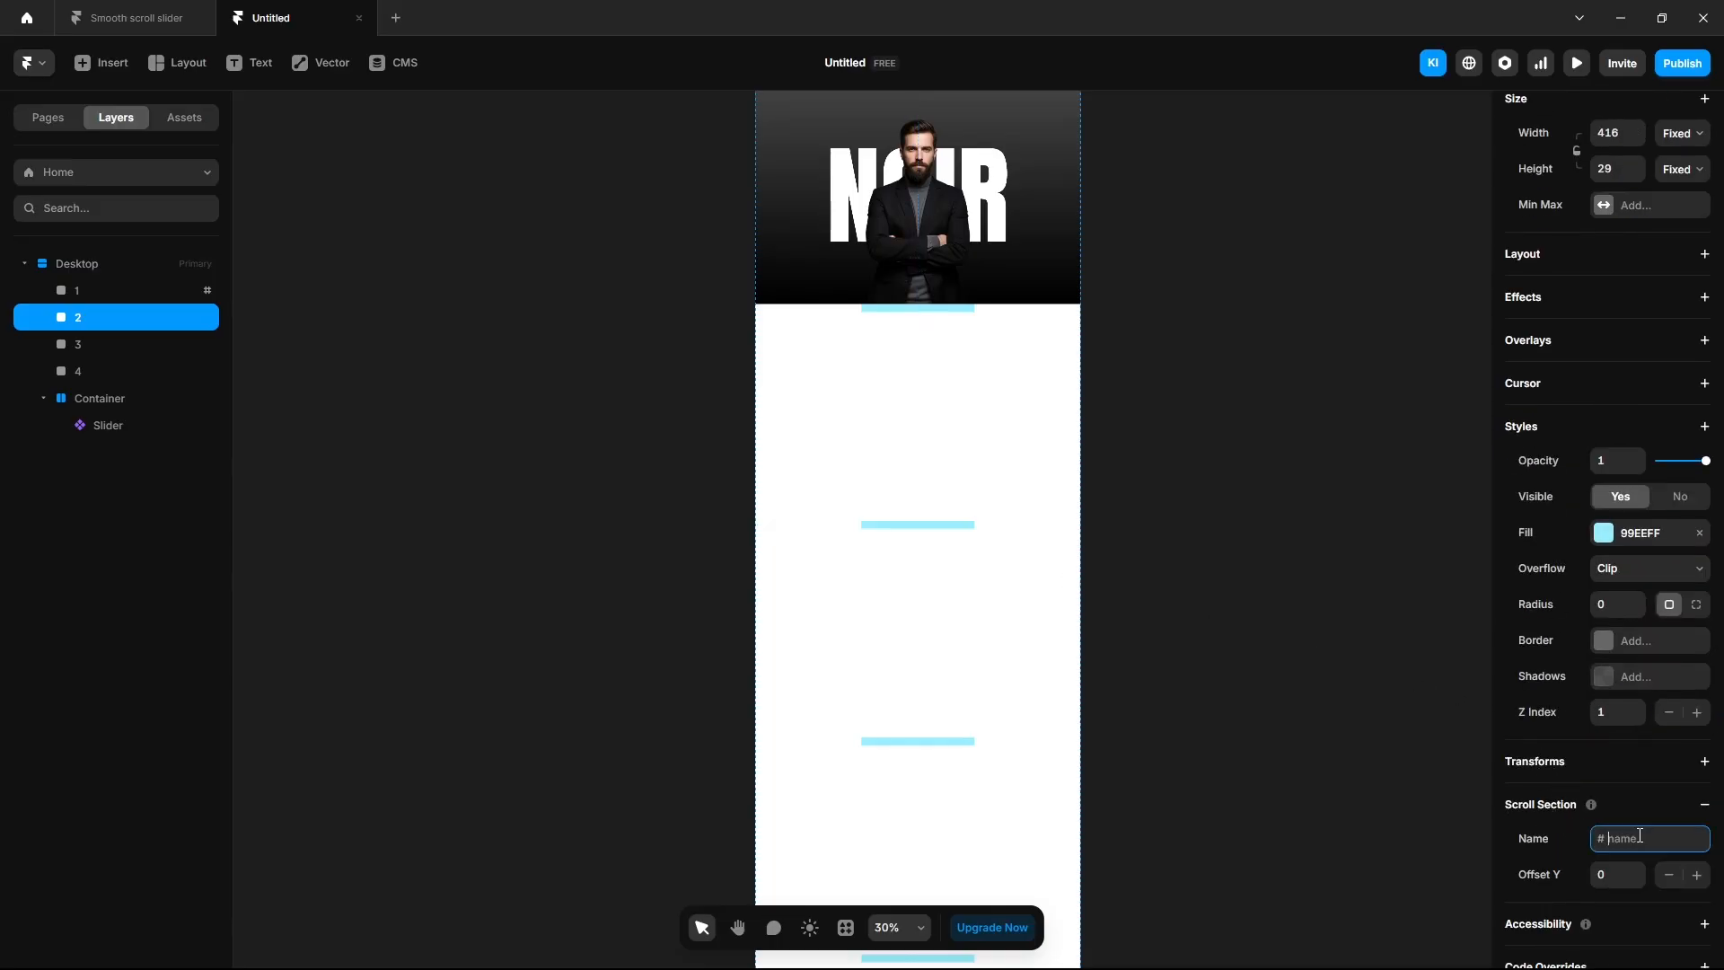
pyautogui.write('2')
# Make frames 3 and 4 scroll sections named 3 and 4.
pyautogui.click(151, 344)
pyautogui.scroll(-5, 1535, 727)
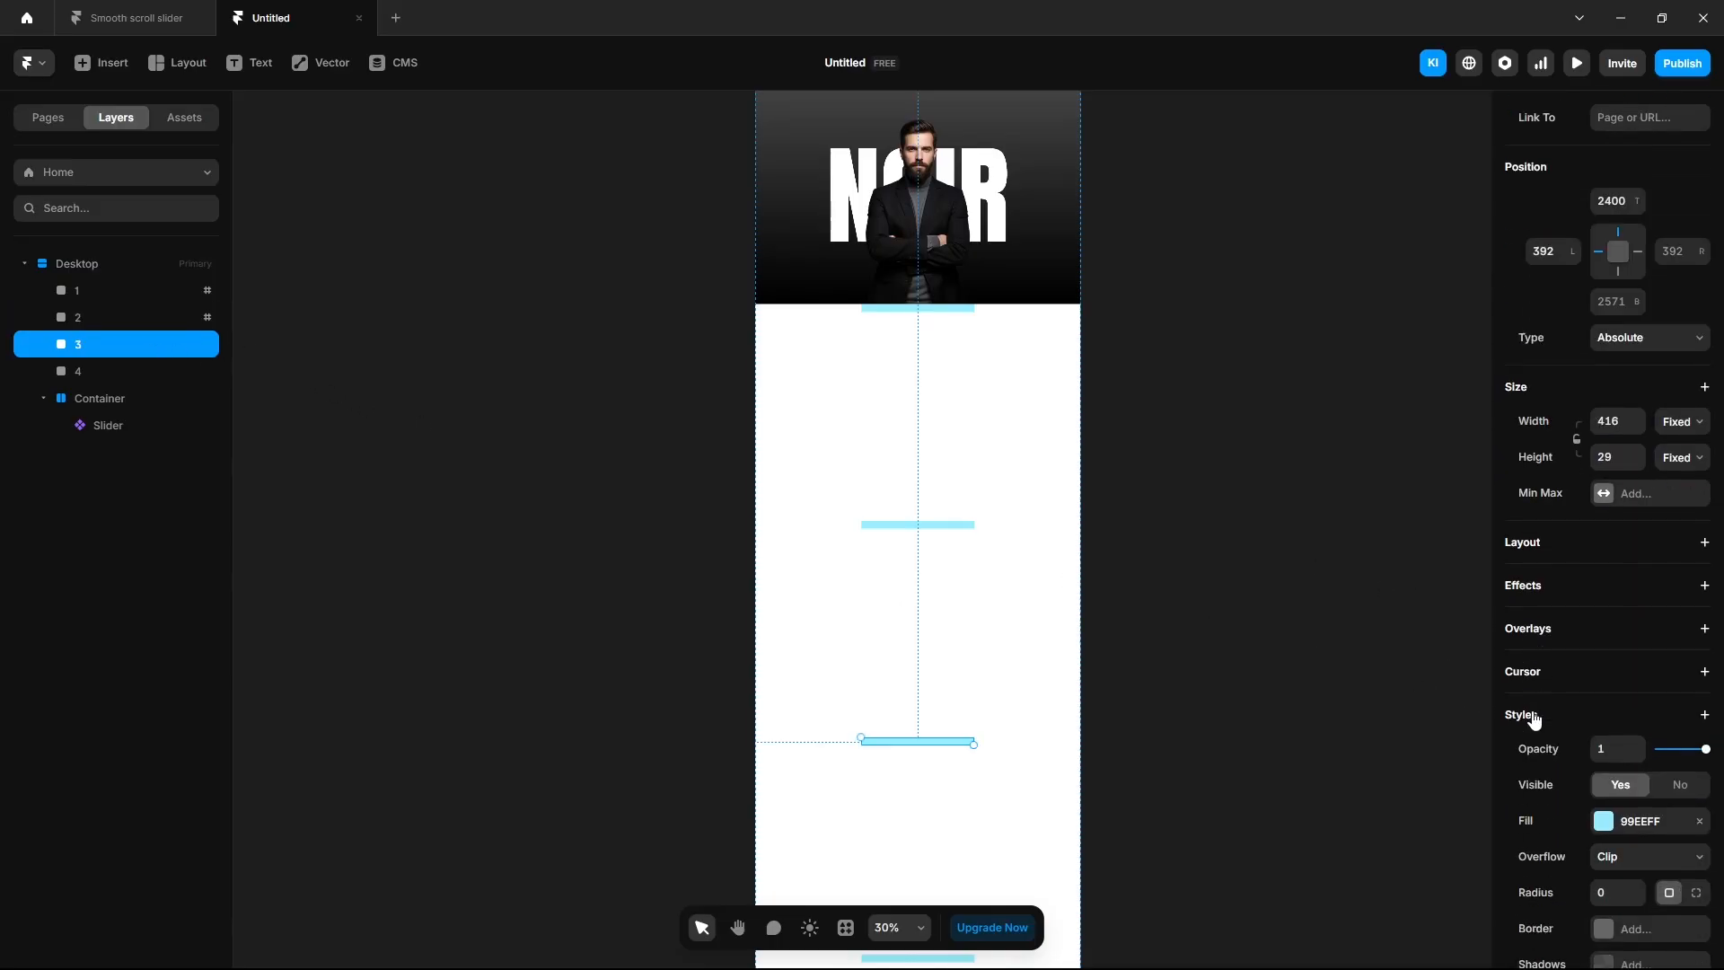
pyautogui.click(1551, 805)
pyautogui.click(1621, 838)
pyautogui.write('3')
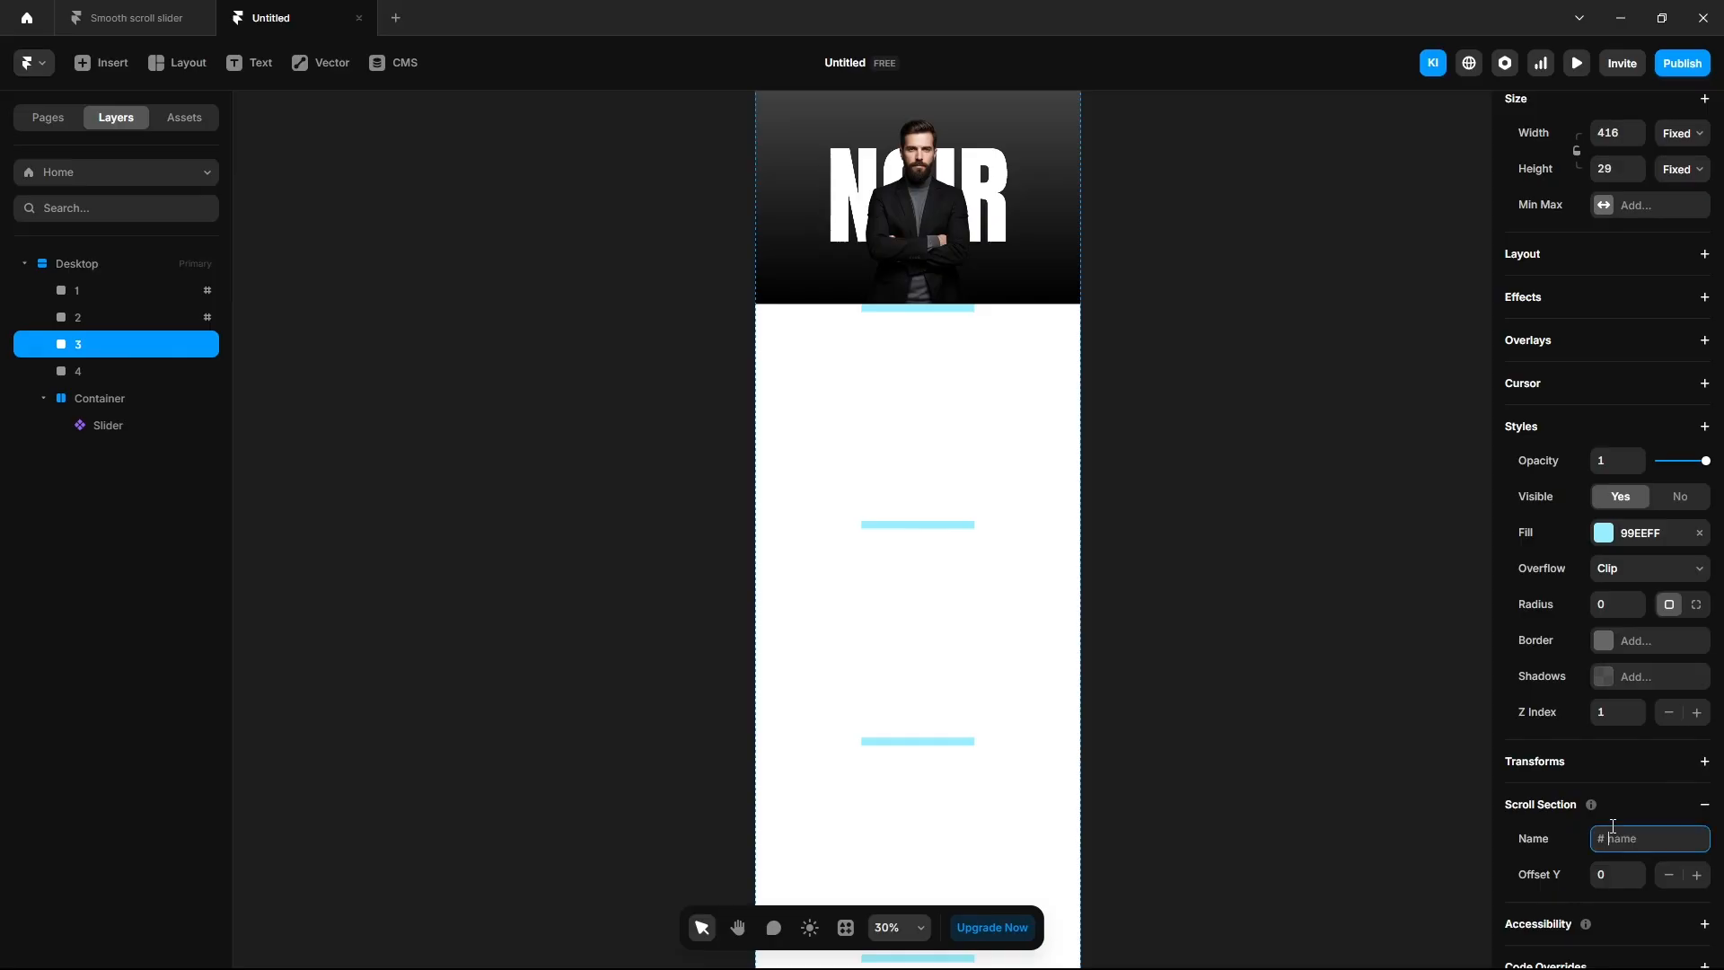
pyautogui.click(117, 372)
pyautogui.scroll(-5, 1549, 710)
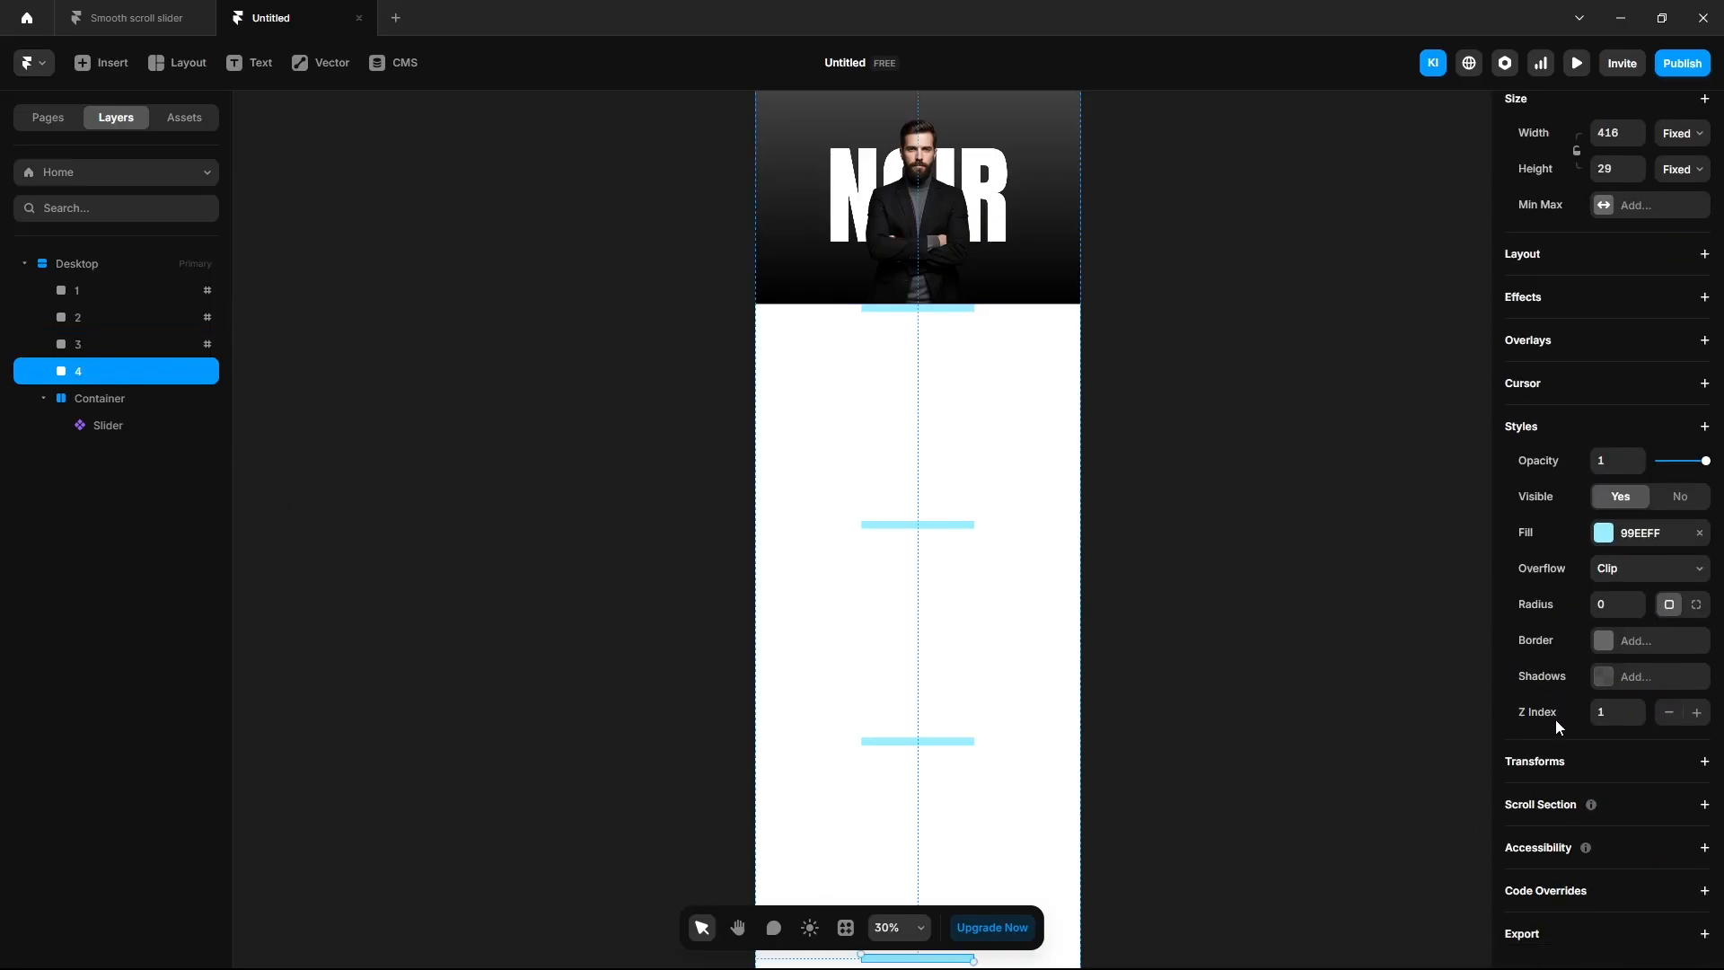
pyautogui.click(1537, 805)
pyautogui.click(1620, 838)
pyautogui.write('4')
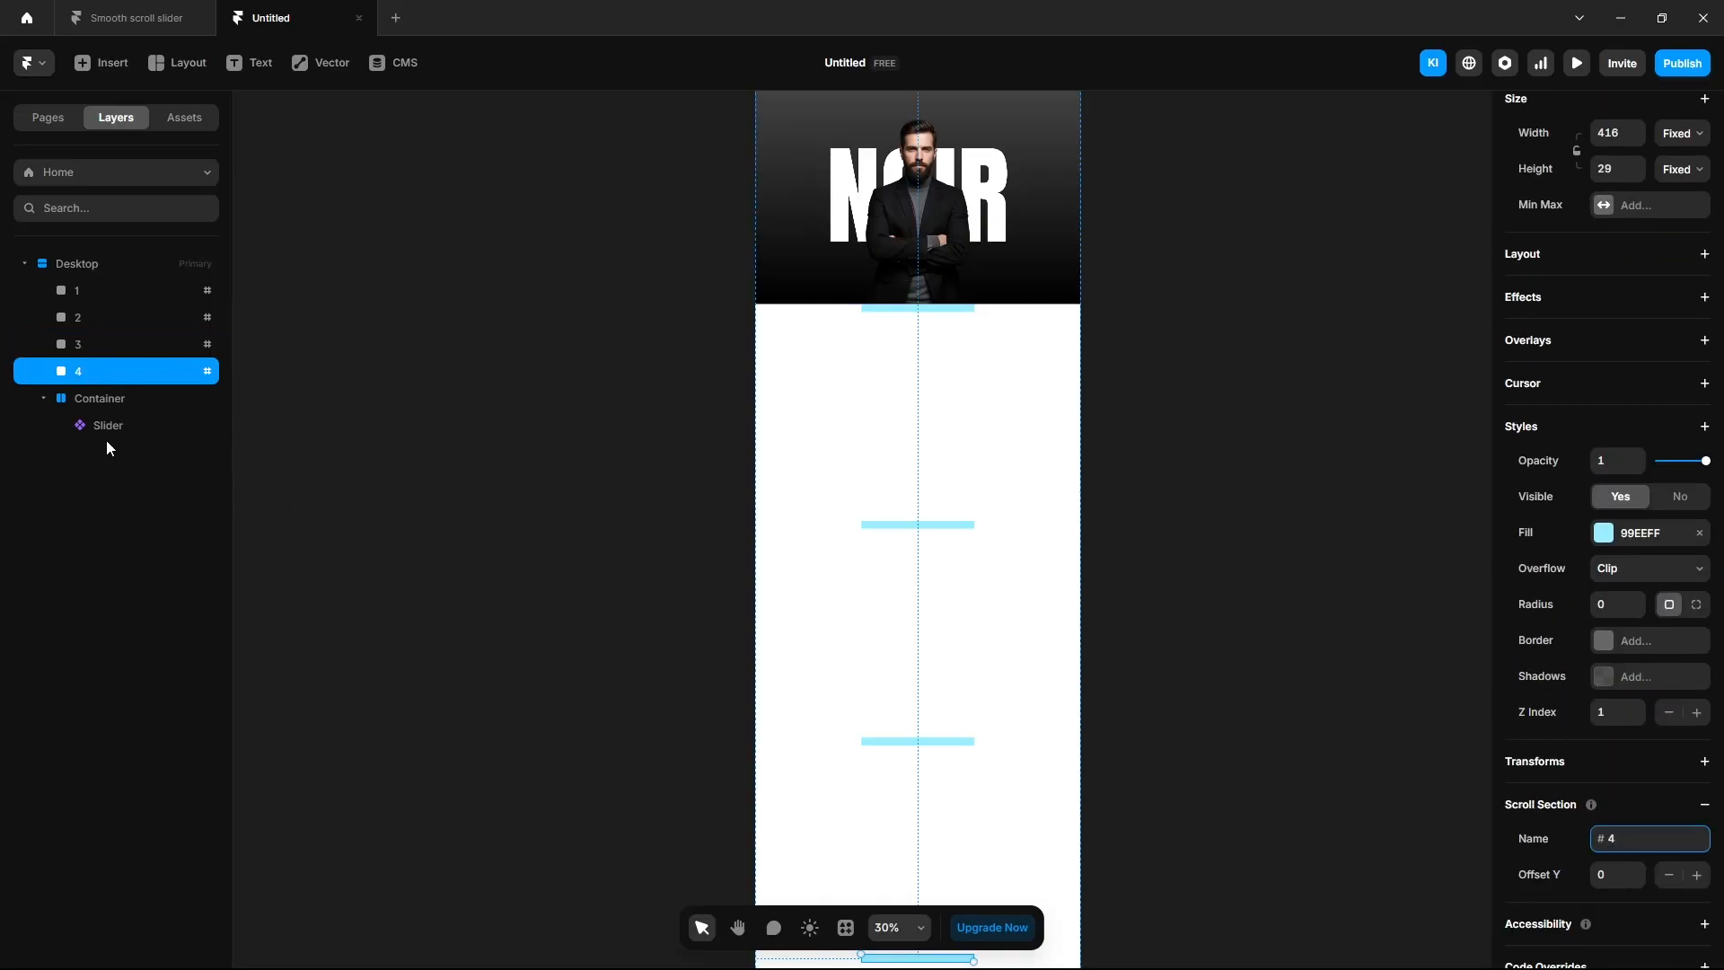
pyautogui.click(121, 426)
pyautogui.click(1517, 442)
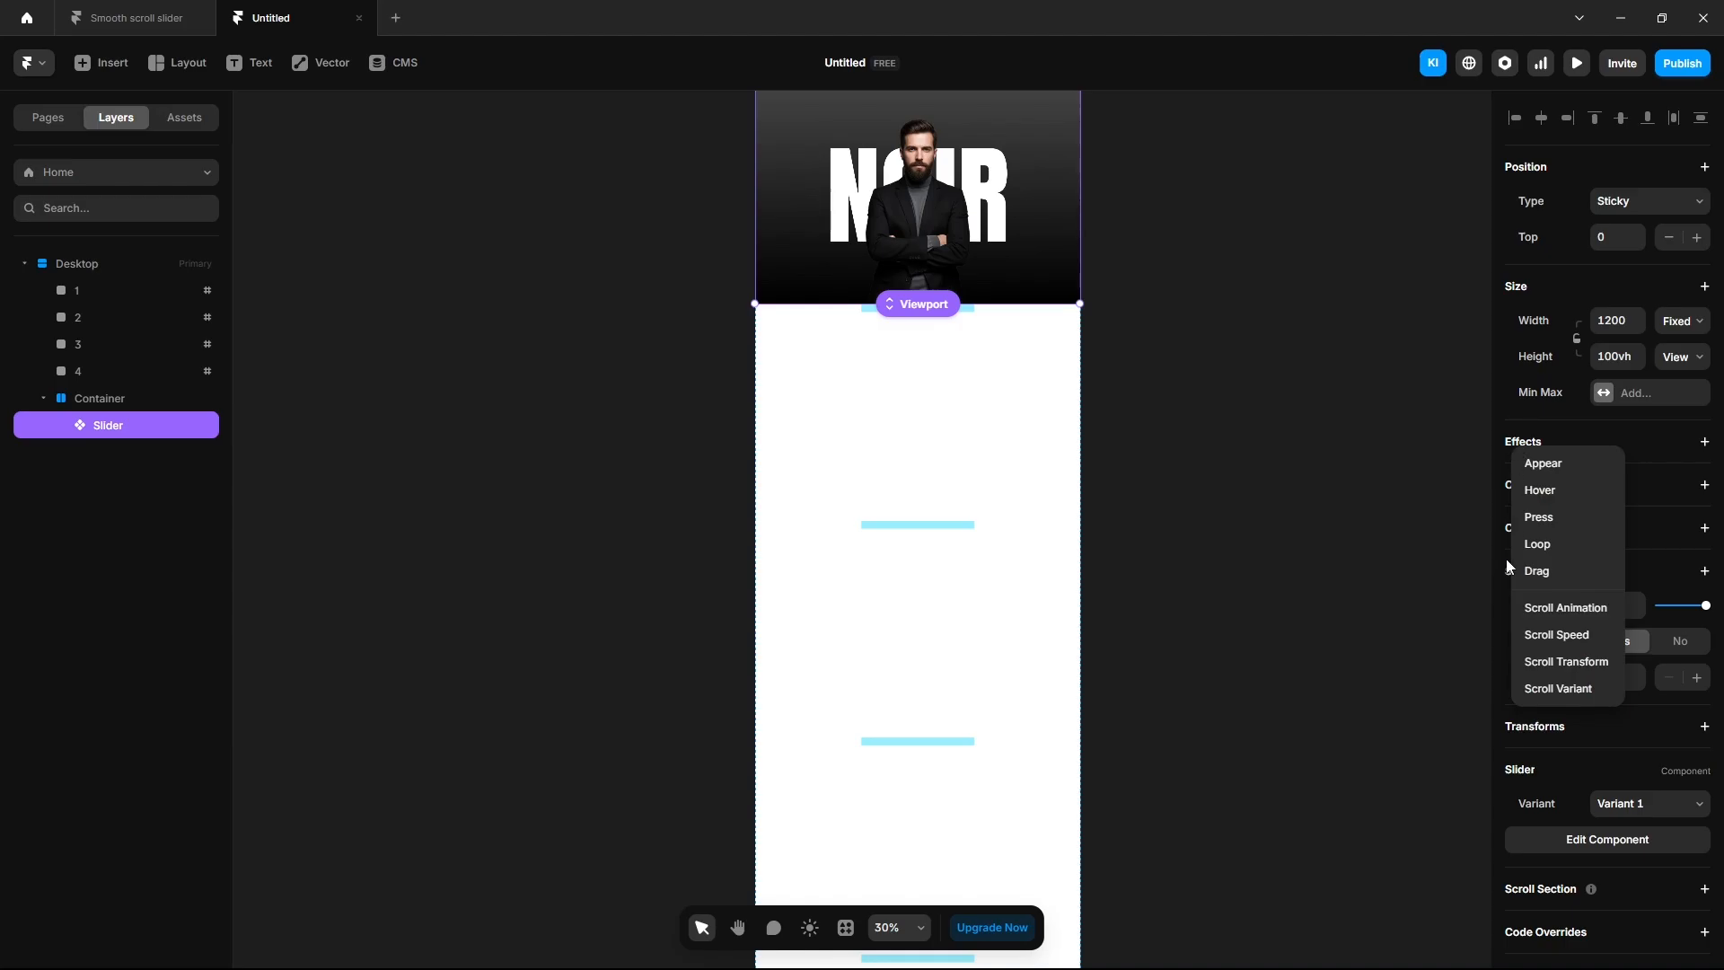
# Add a Scroll Variant effect triggered by Section in View, mapping section #1 to Variant 2.
pyautogui.click(1566, 689)
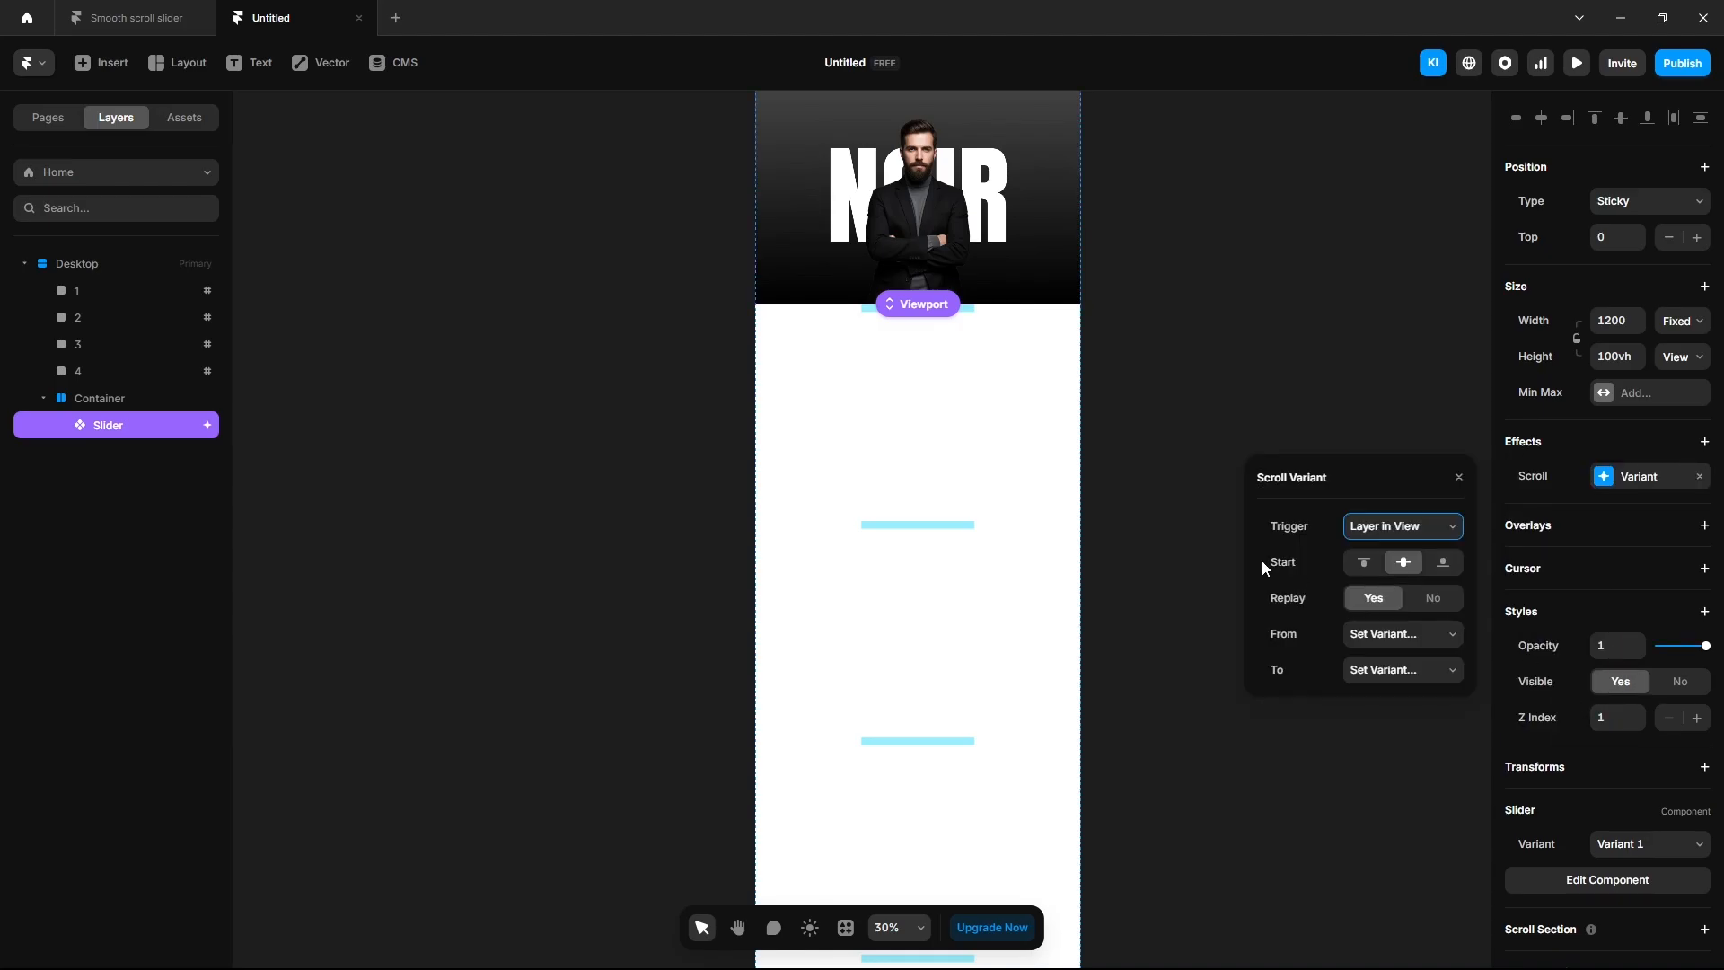
pyautogui.click(1407, 530)
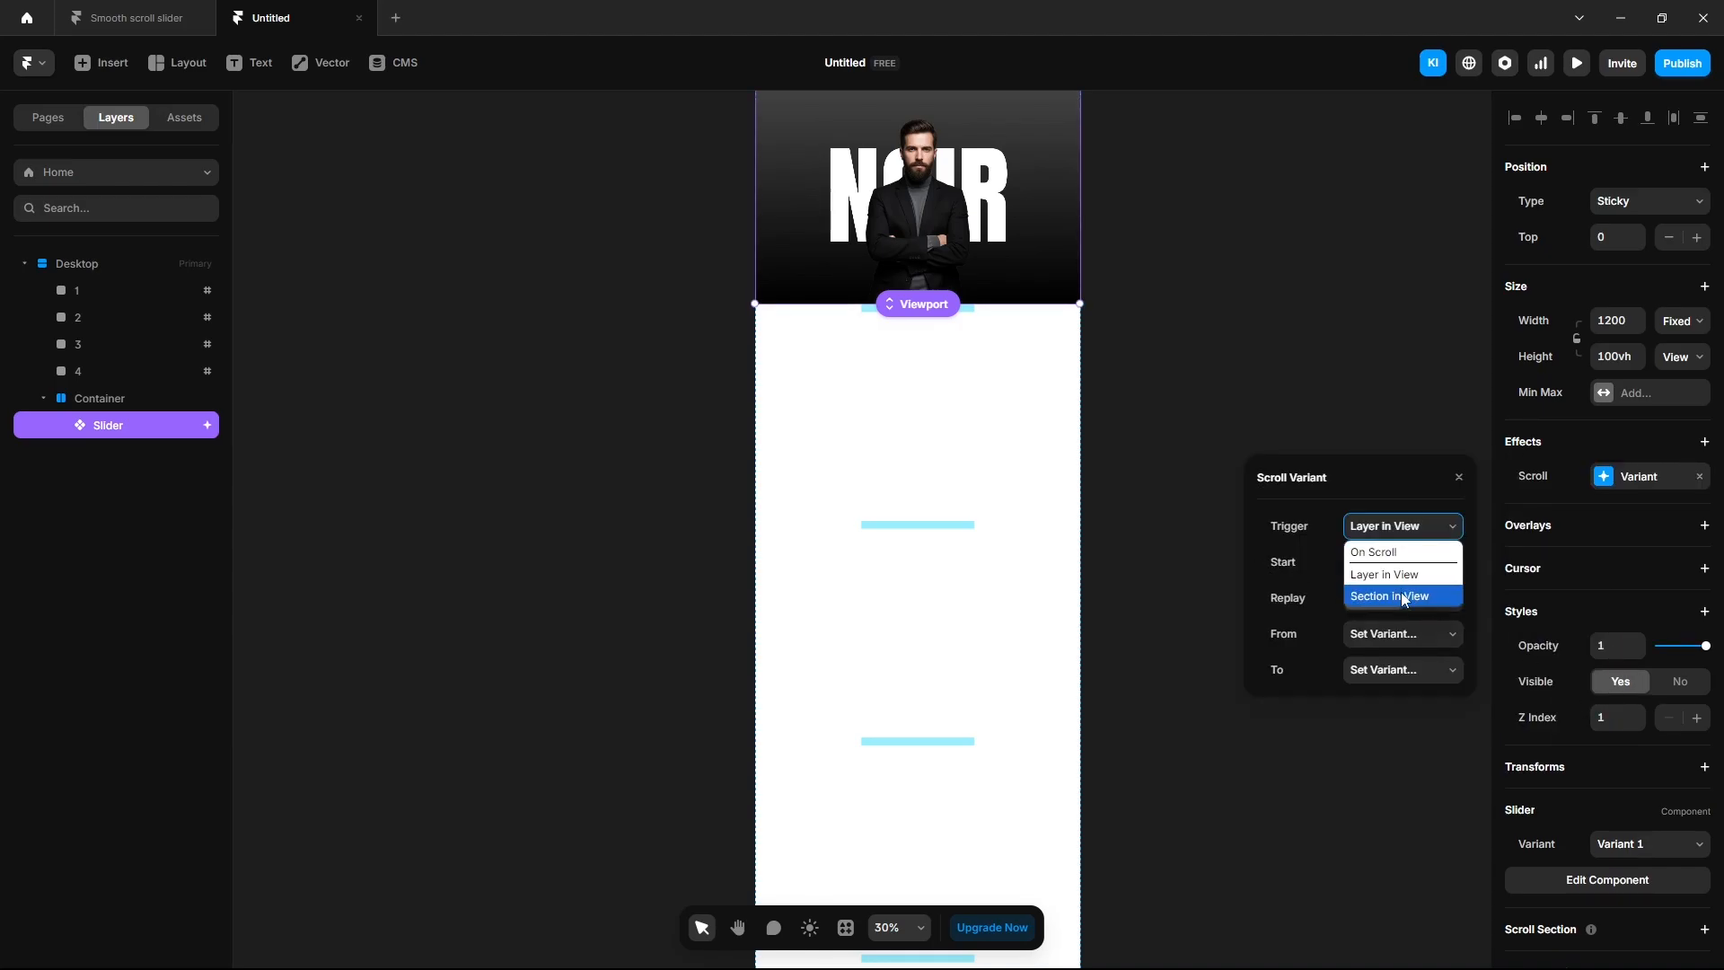
pyautogui.click(1405, 595)
pyautogui.click(1405, 566)
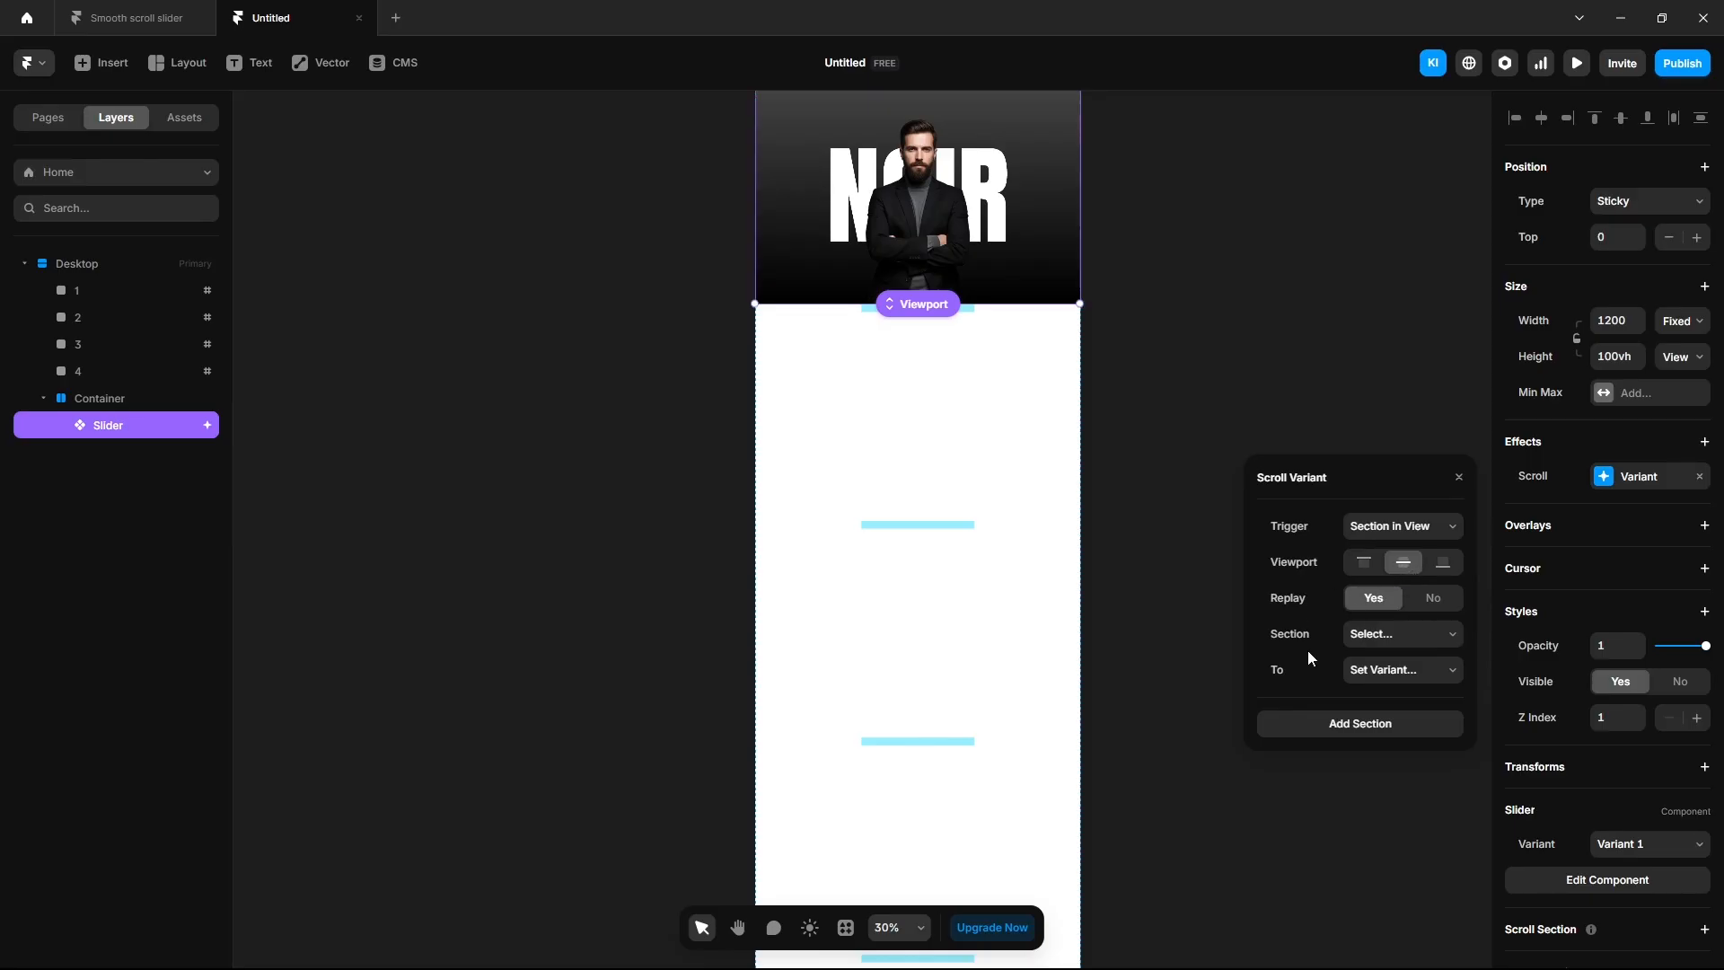
pyautogui.click(1351, 644)
pyautogui.click(1357, 680)
pyautogui.click(1374, 670)
pyautogui.click(1377, 738)
# Add rules mapping section #2 to Variant 3 and section #3 to Variant 4.
pyautogui.click(1318, 724)
pyautogui.click(1354, 723)
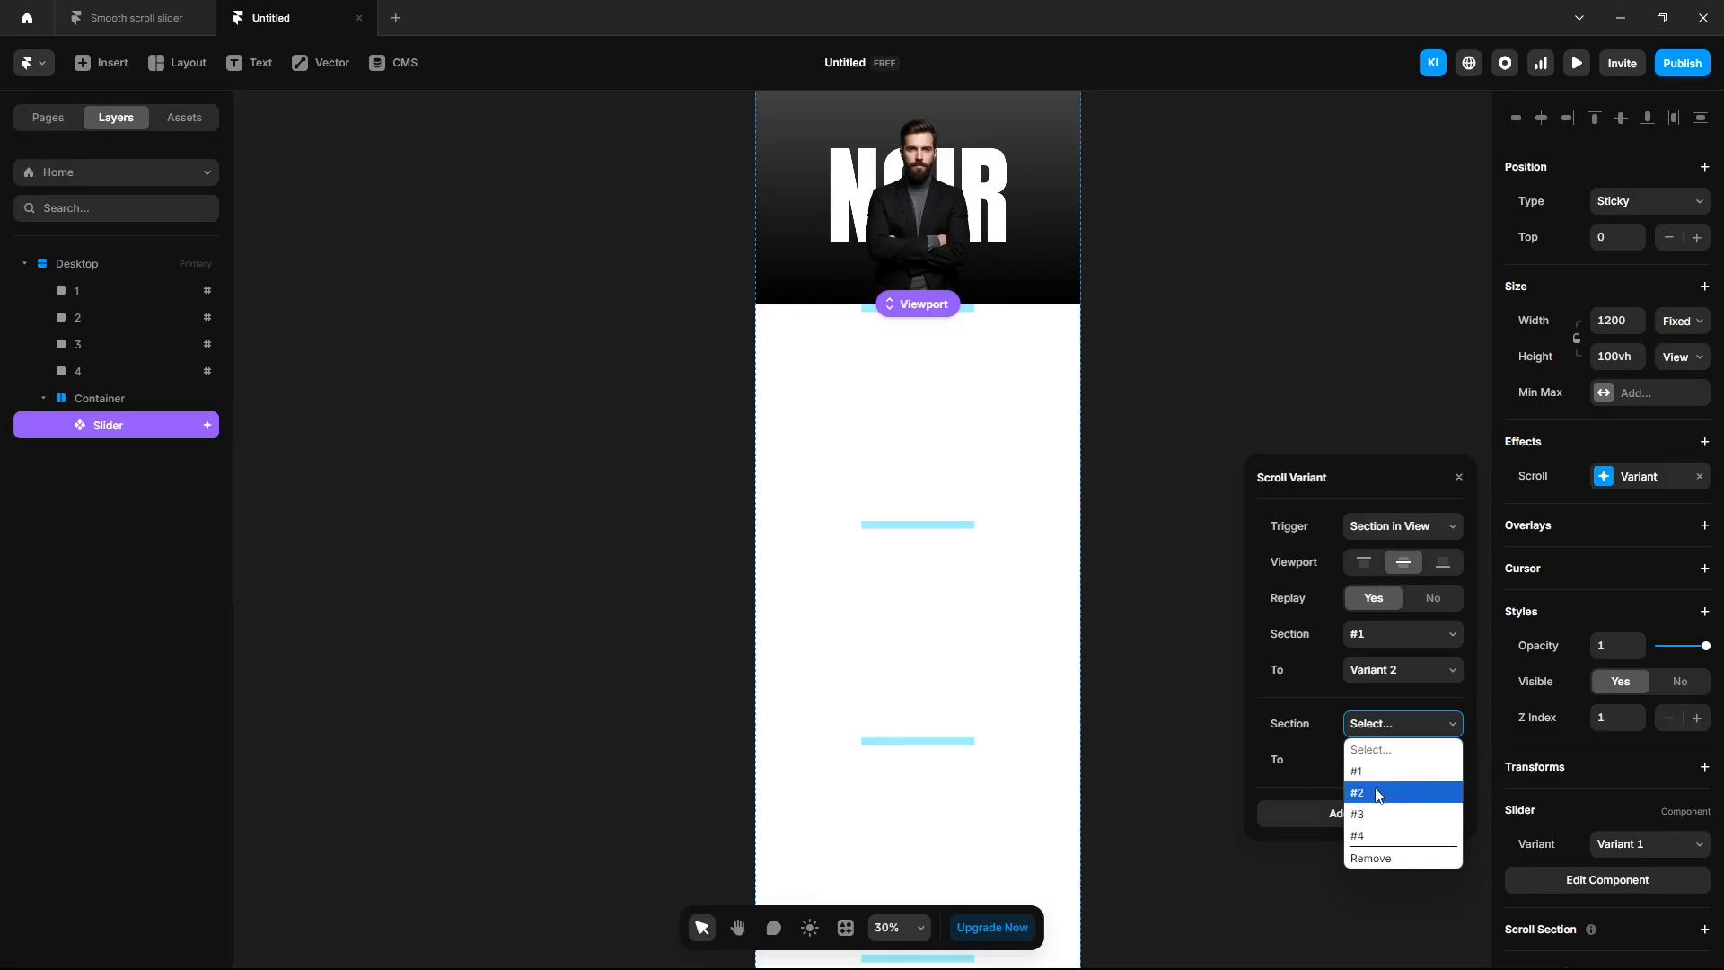
pyautogui.click(1376, 788)
pyautogui.click(1369, 763)
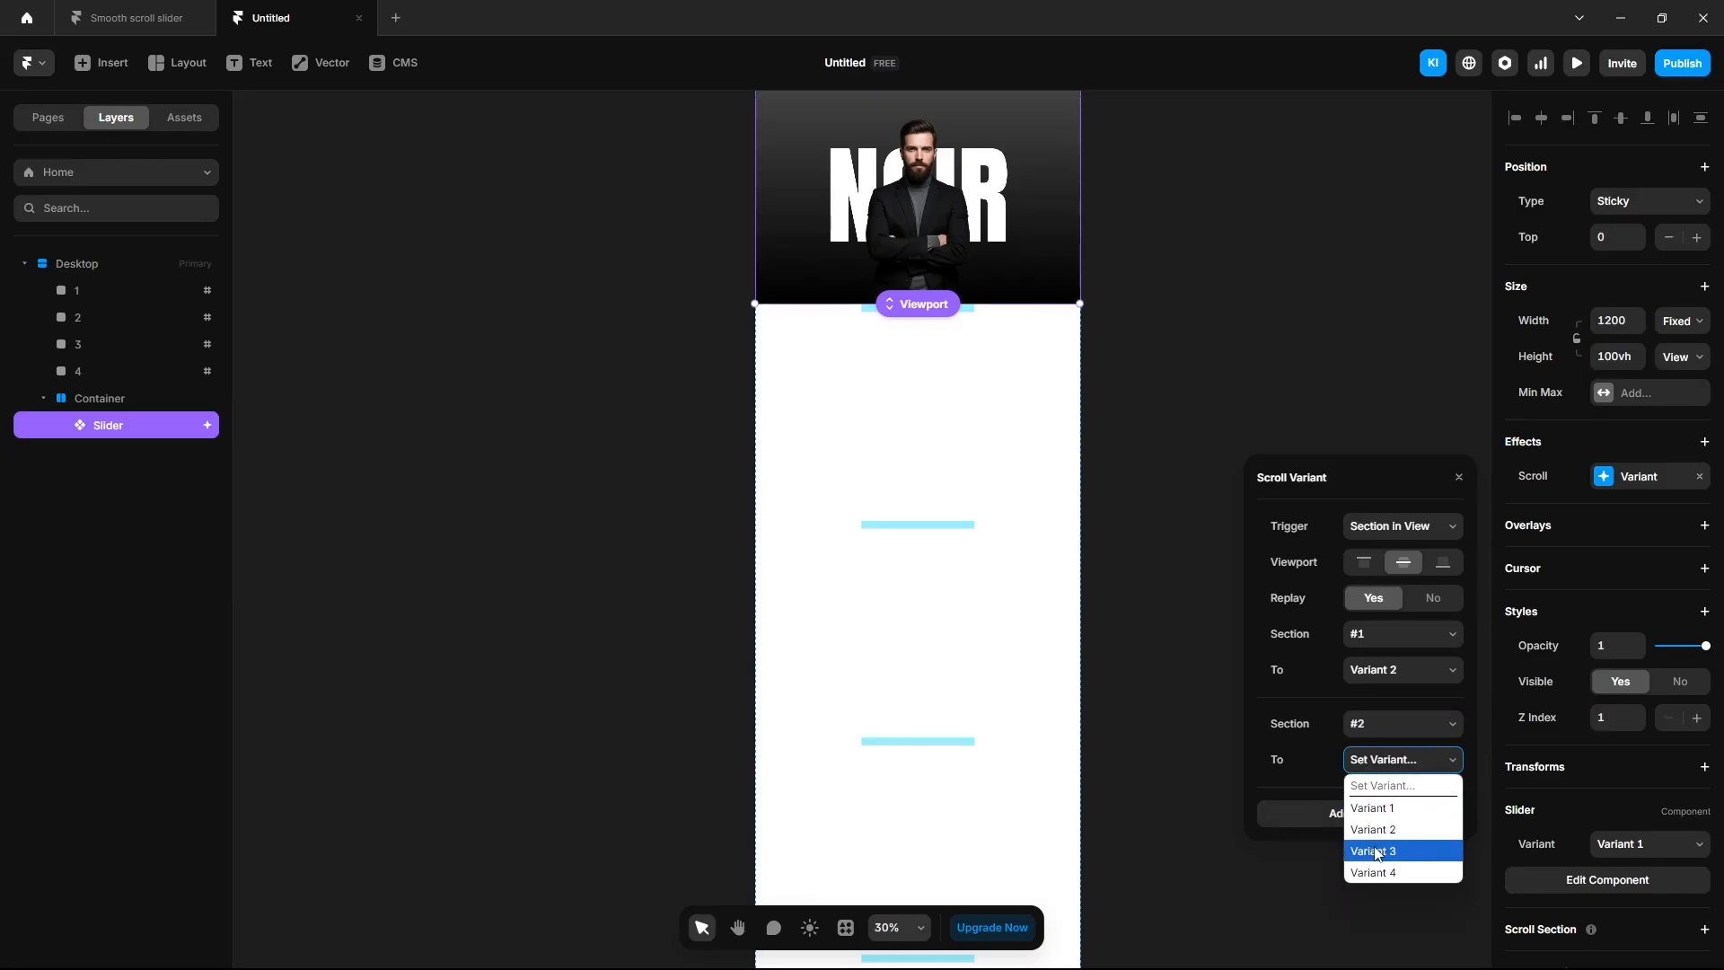
pyautogui.click(1375, 849)
pyautogui.click(1360, 812)
pyautogui.click(1361, 815)
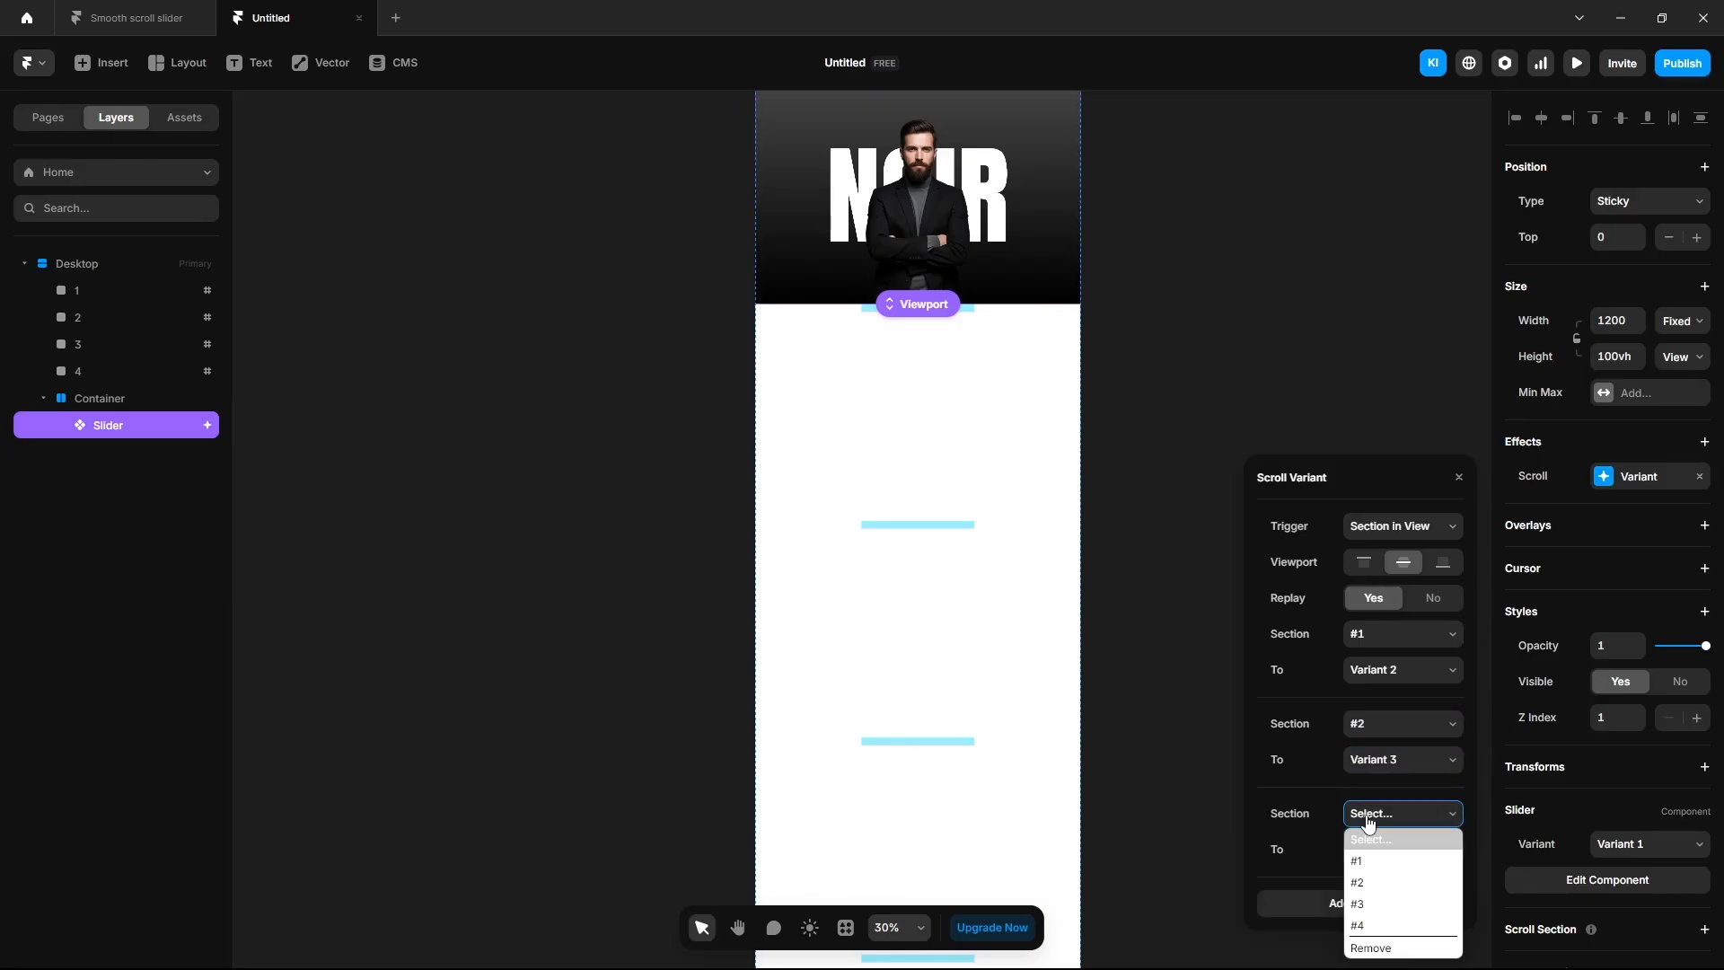
pyautogui.click(1369, 904)
pyautogui.click(1371, 850)
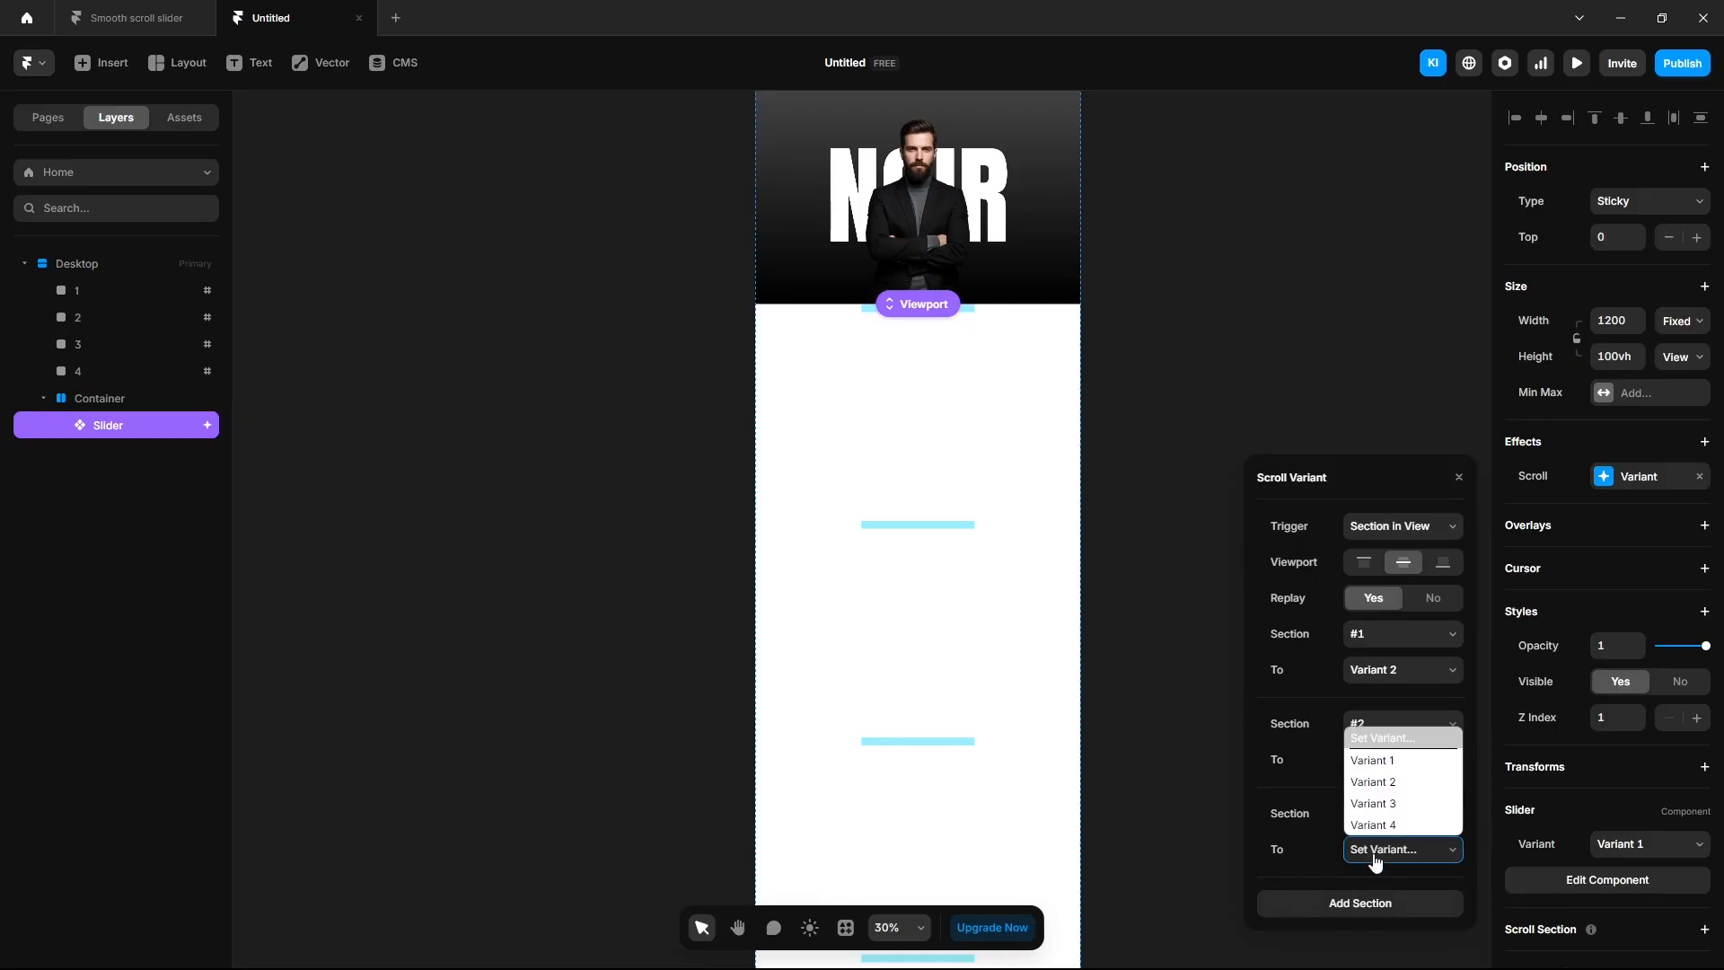
pyautogui.click(1374, 822)
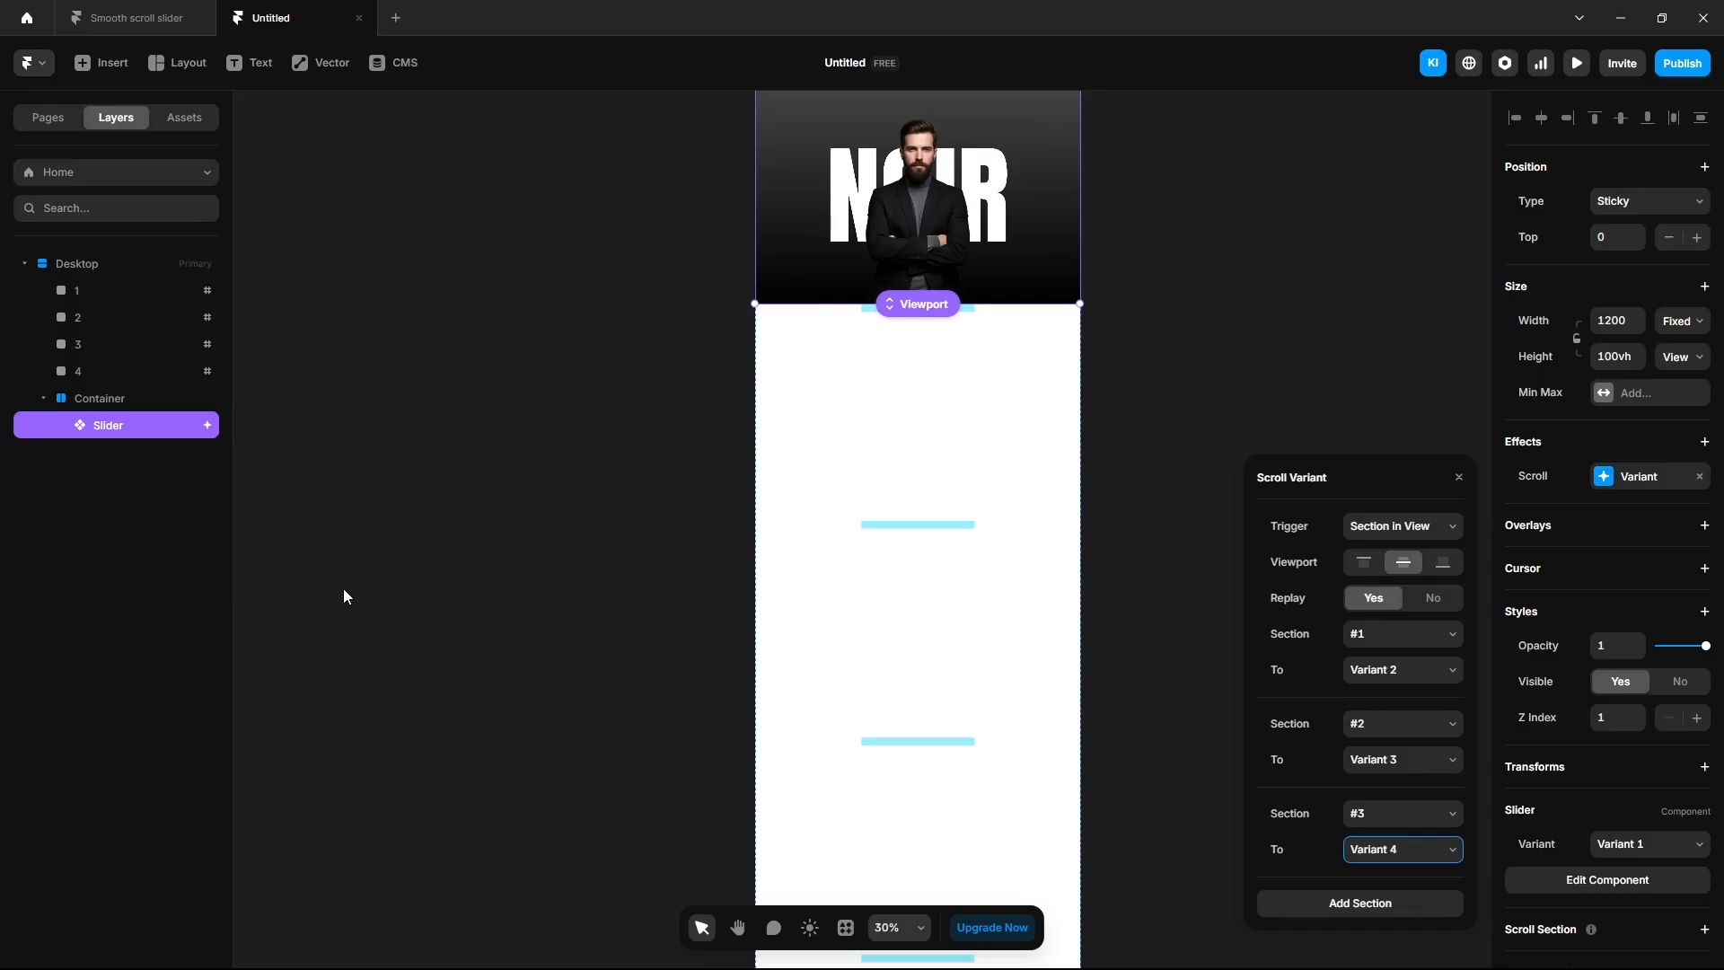
# Delete marker frame 4 and reopen the Slider's scroll variant settings.
pyautogui.click(99, 376)
pyautogui.press('Delete')
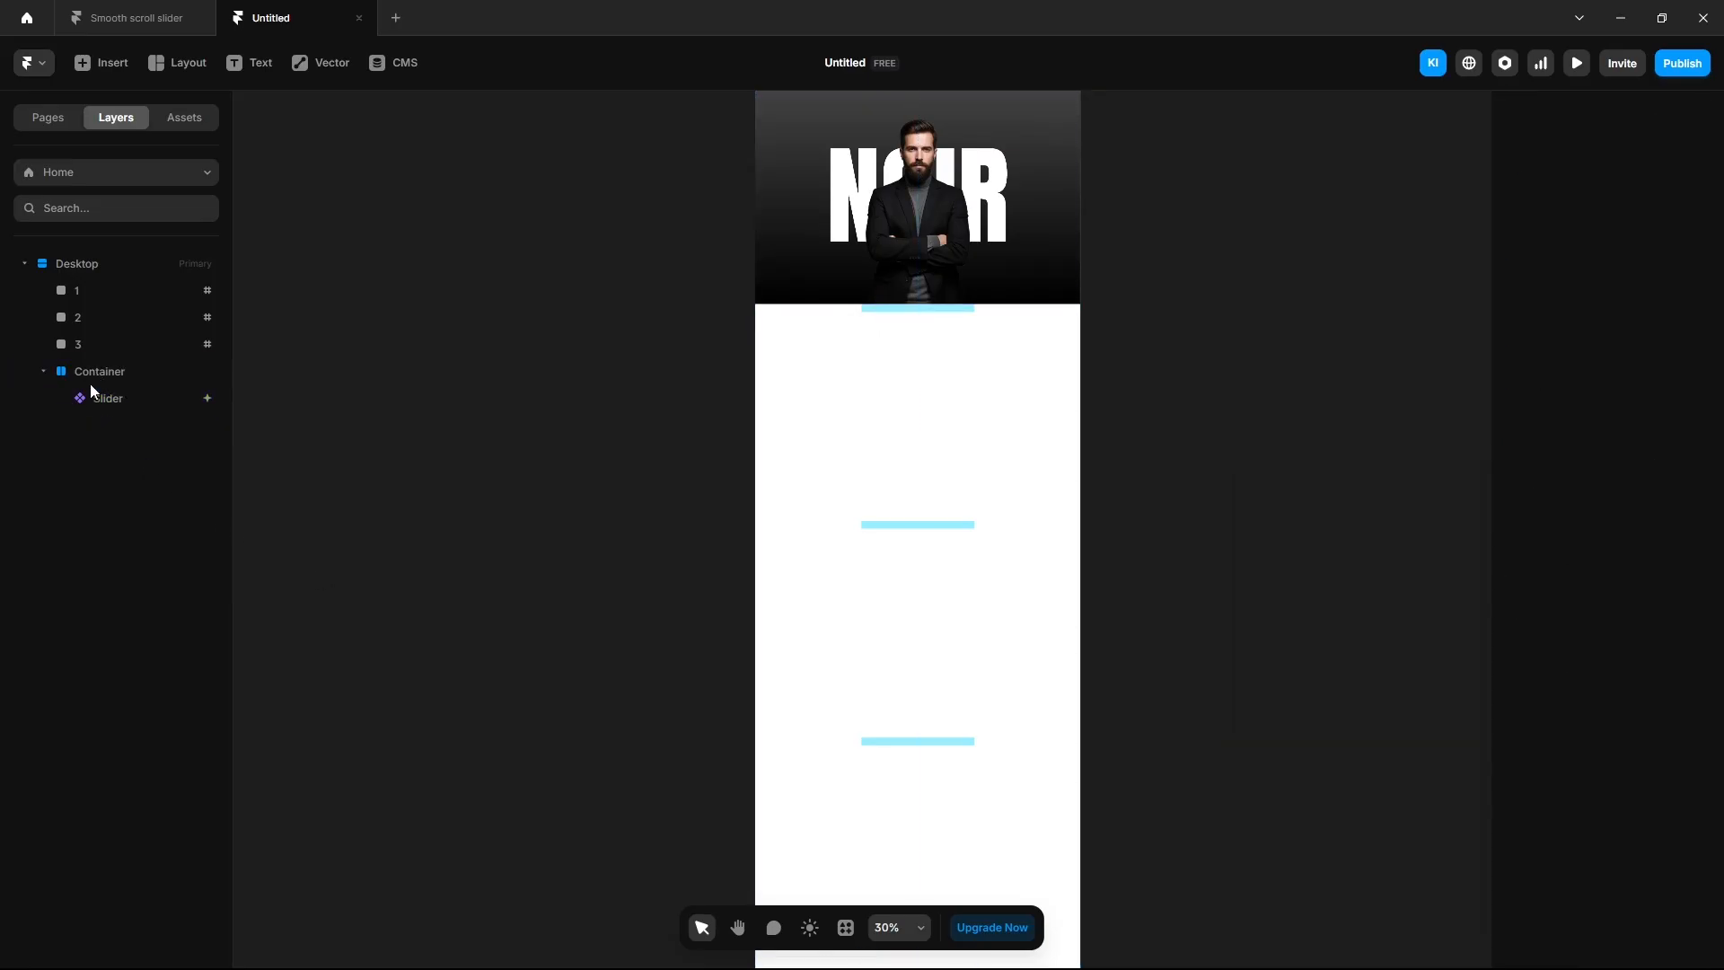
pyautogui.click(97, 397)
pyautogui.click(1639, 476)
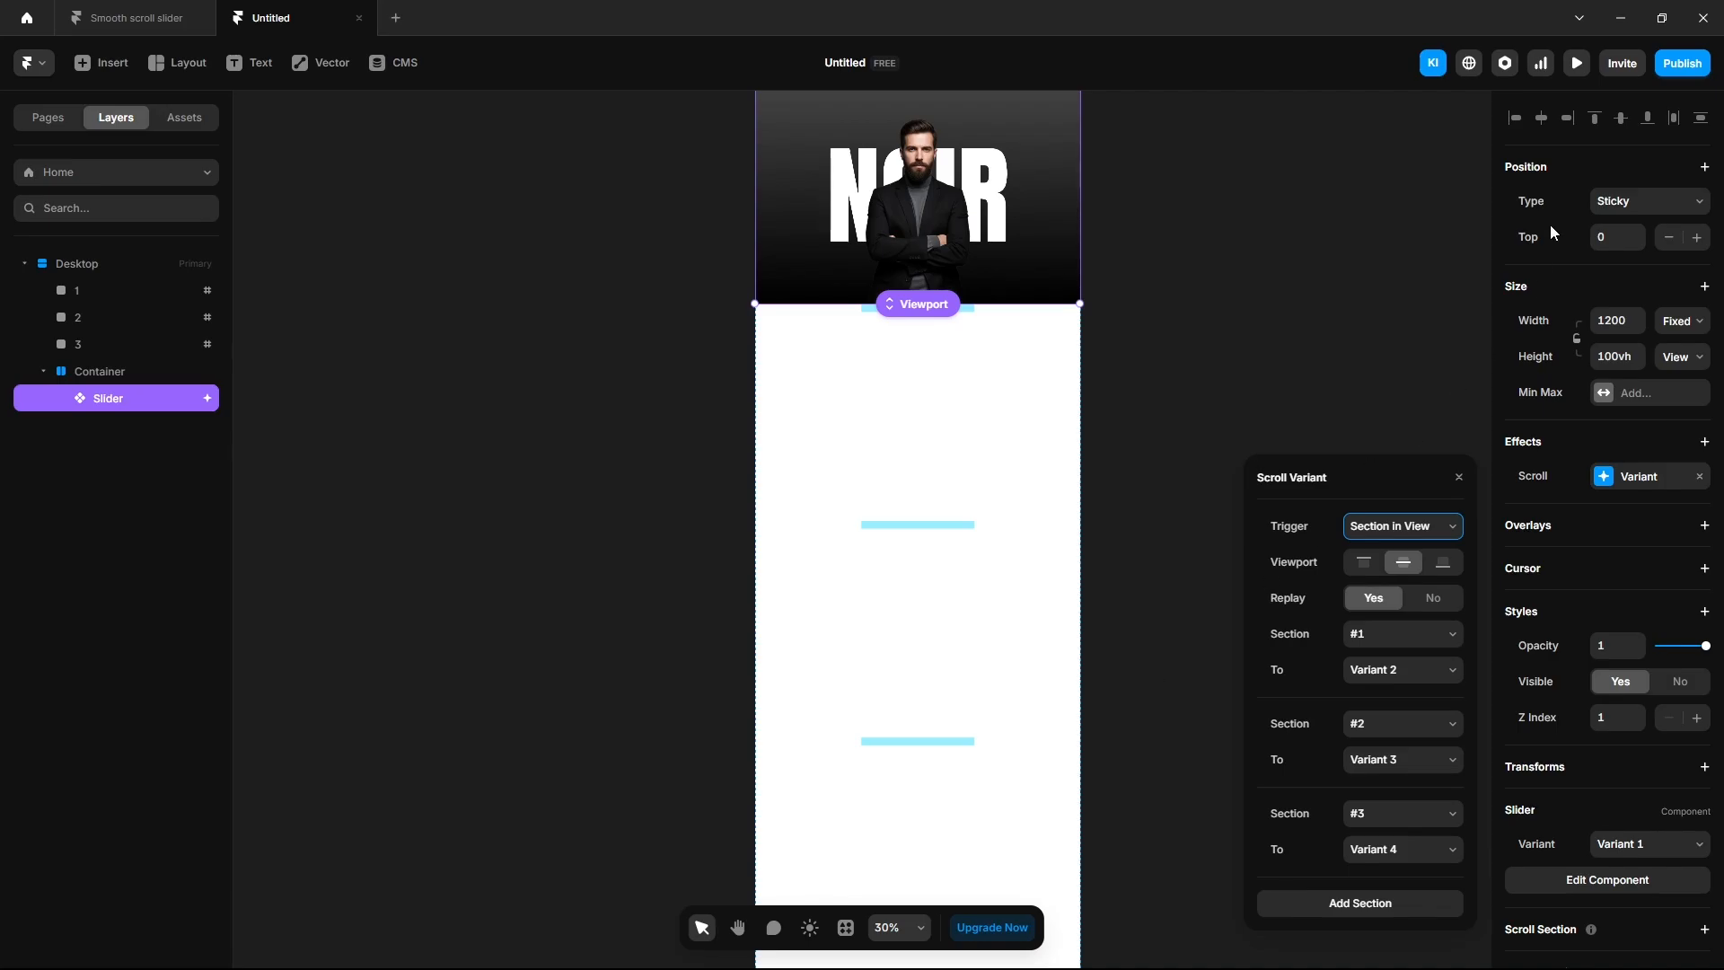
# Preview the page and scroll down and back up through the AERO, EDGE and CORE slides.
pyautogui.click(1573, 66)
pyautogui.scroll(-3, 990, 781)
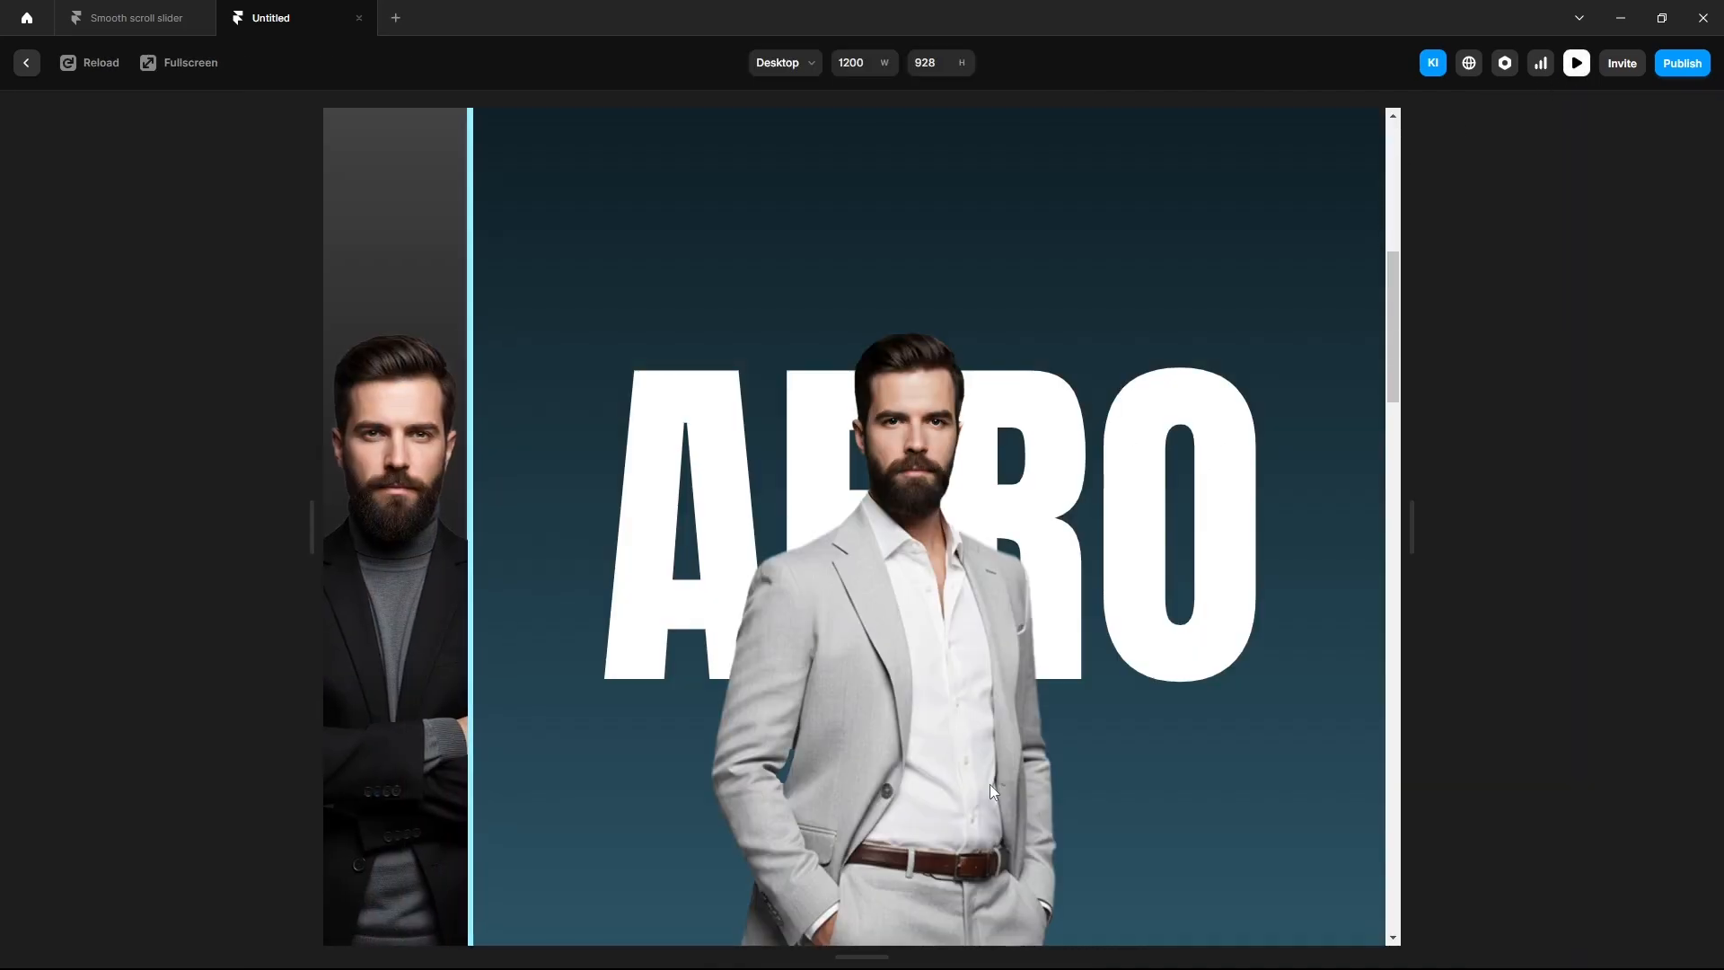
pyautogui.scroll(-2, 989, 784)
pyautogui.scroll(-2, 990, 784)
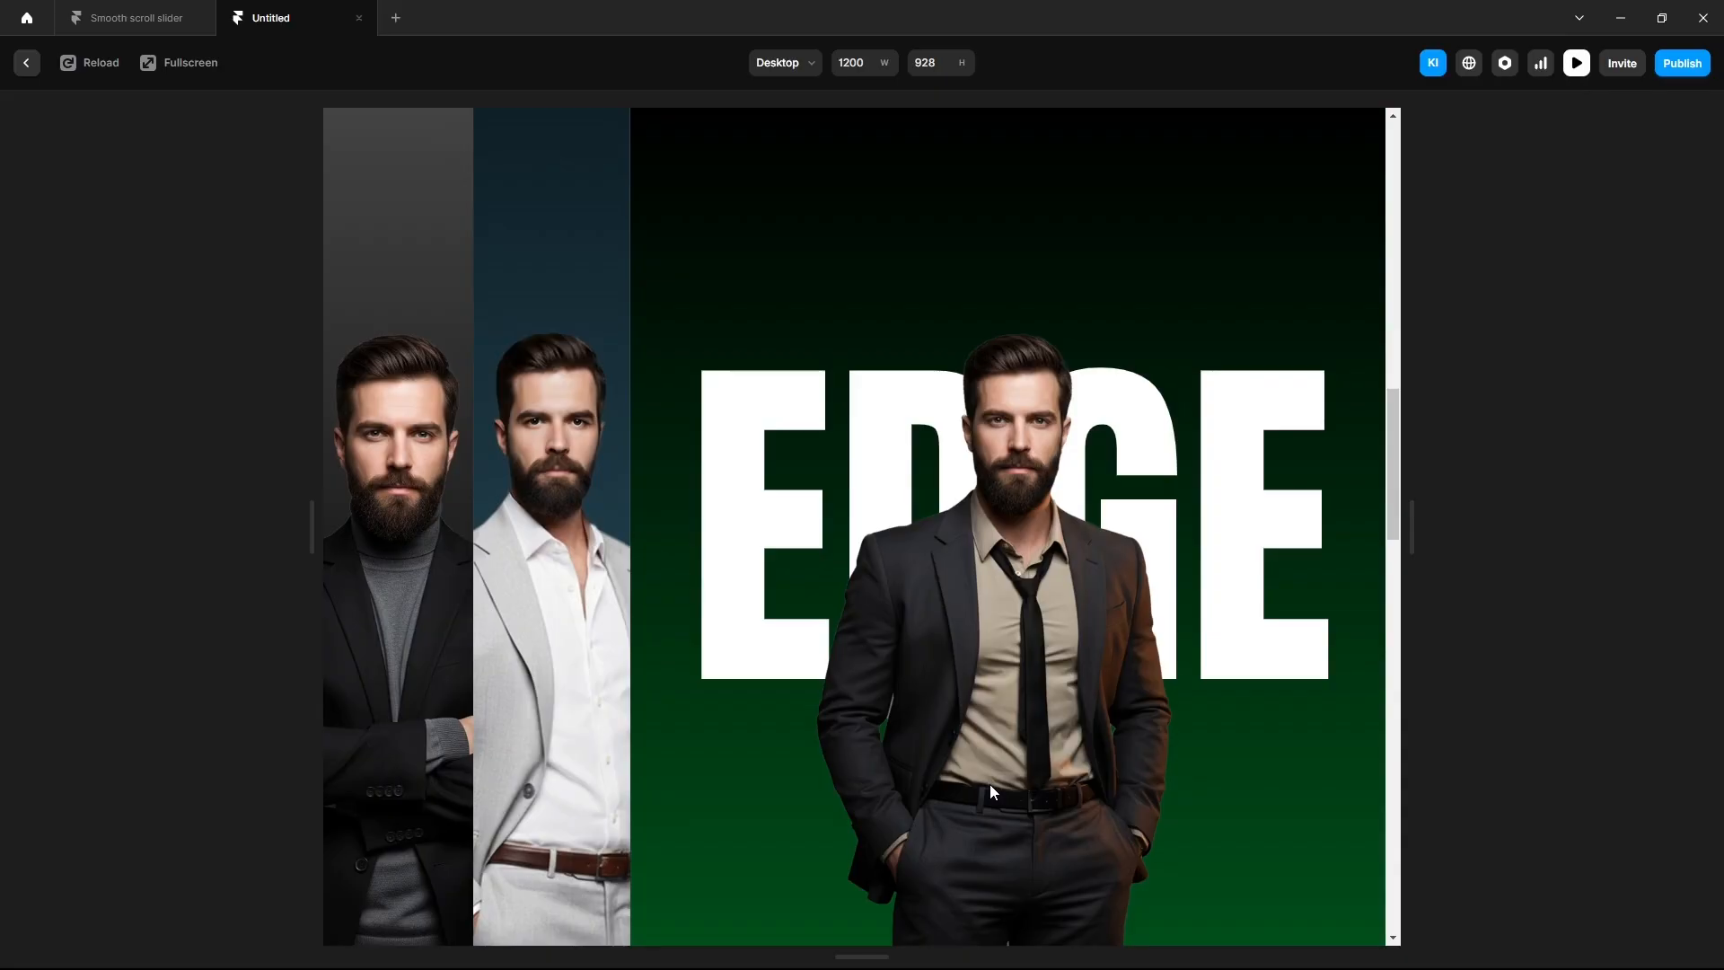
pyautogui.scroll(2, 990, 784)
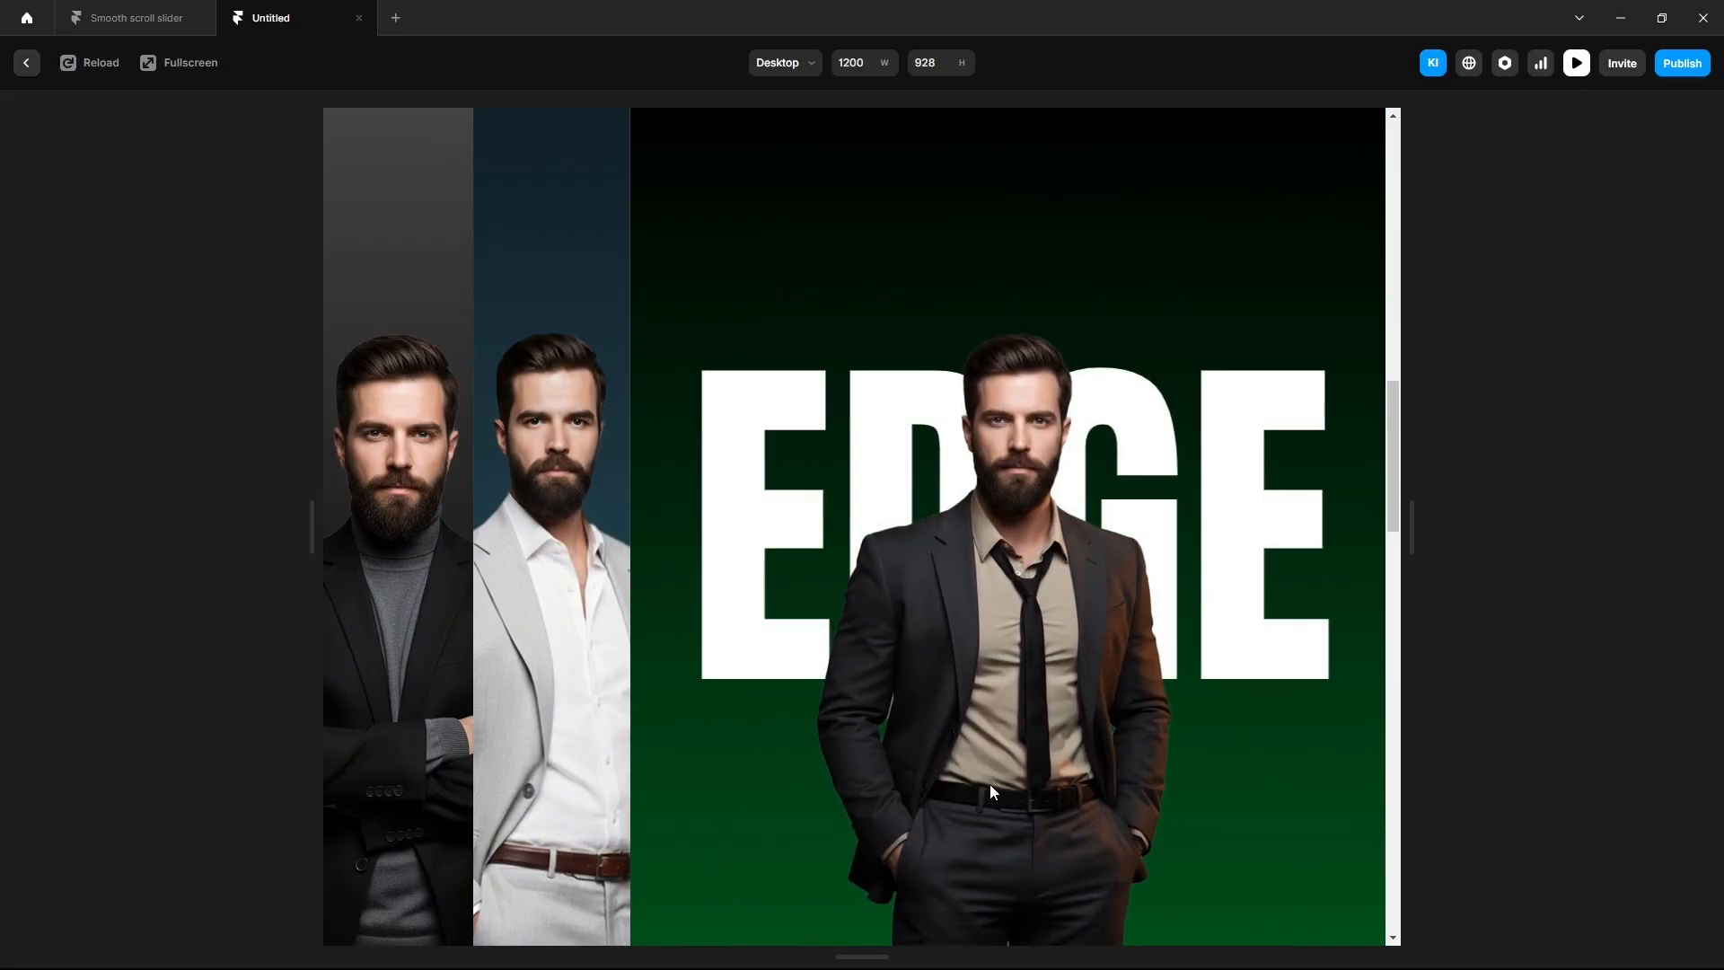
pyautogui.scroll(2, 989, 784)
pyautogui.scroll(2, 989, 784)
pyautogui.scroll(-6, 990, 783)
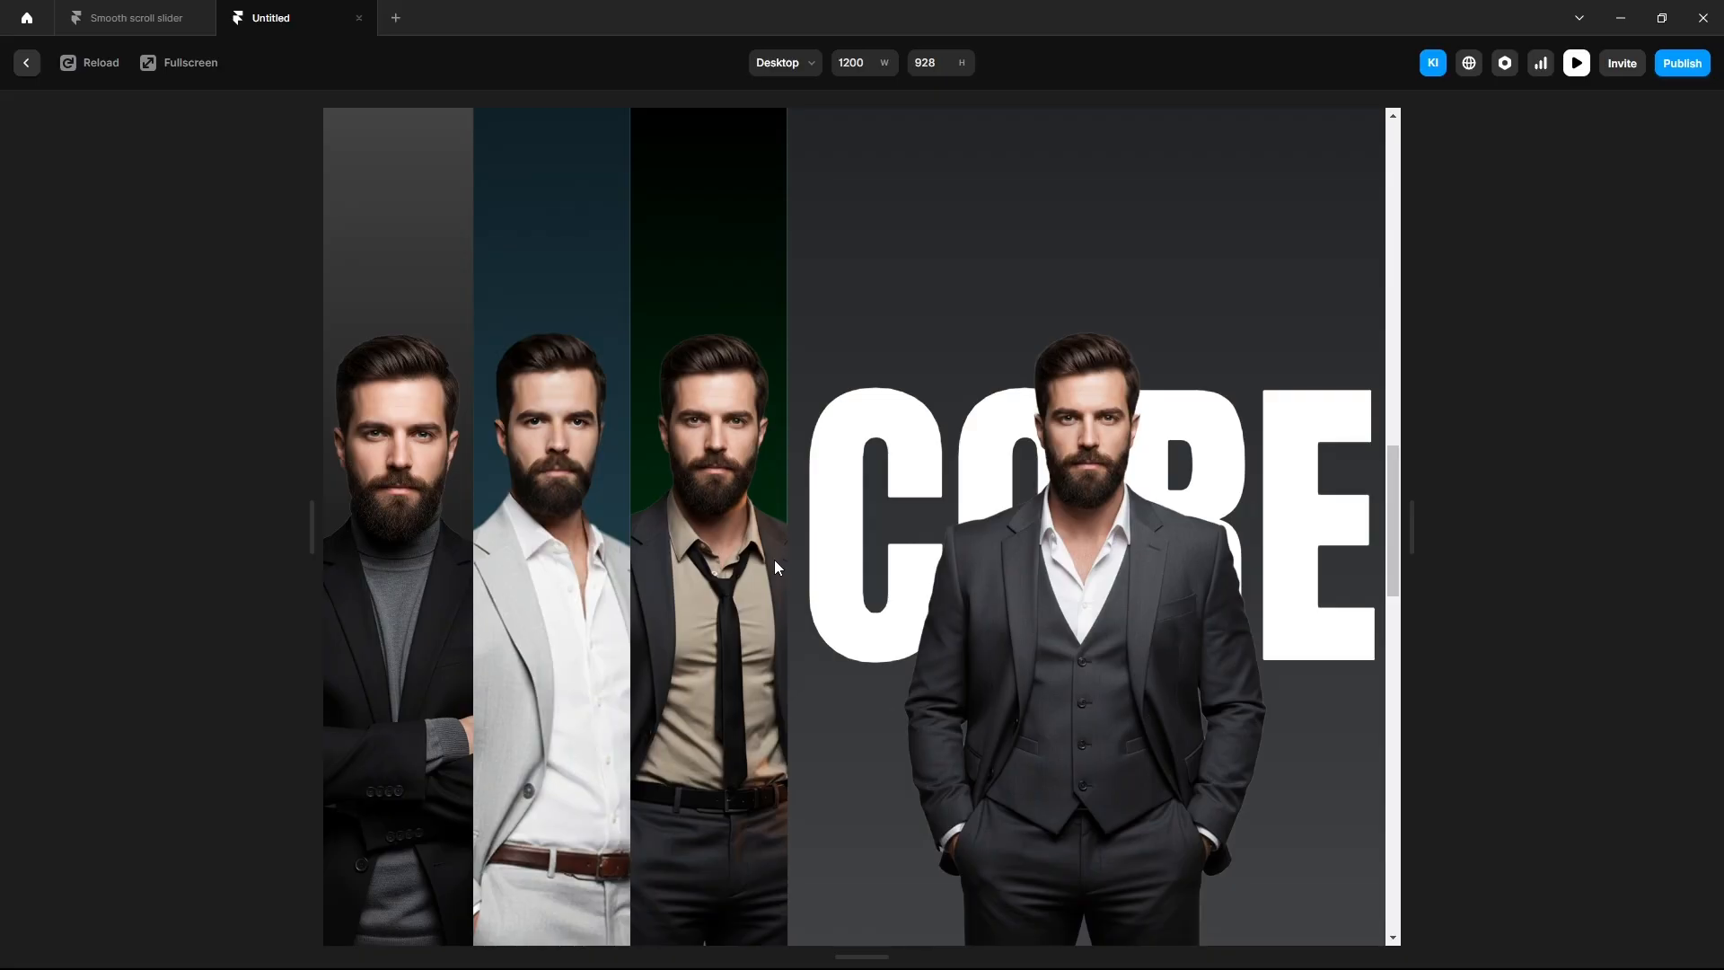
# Exit preview and switch the Slider's variant transition from Spring to Ease In Out.
pyautogui.click(18, 70)
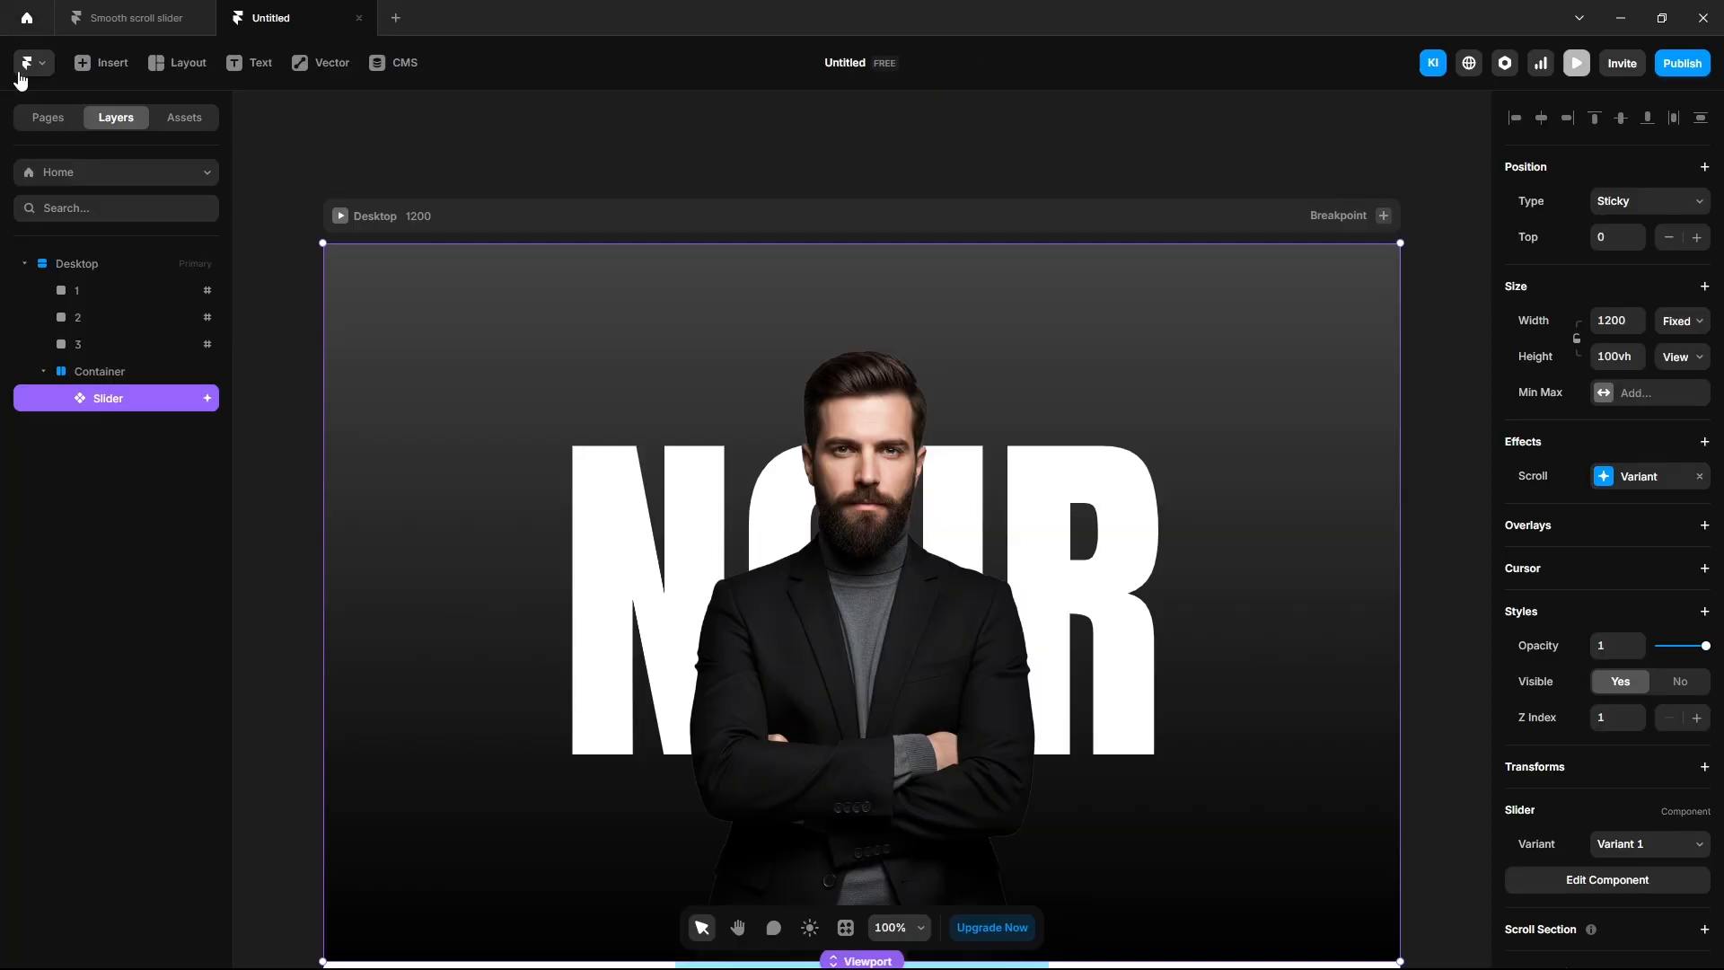
pyautogui.doubleClick(721, 489)
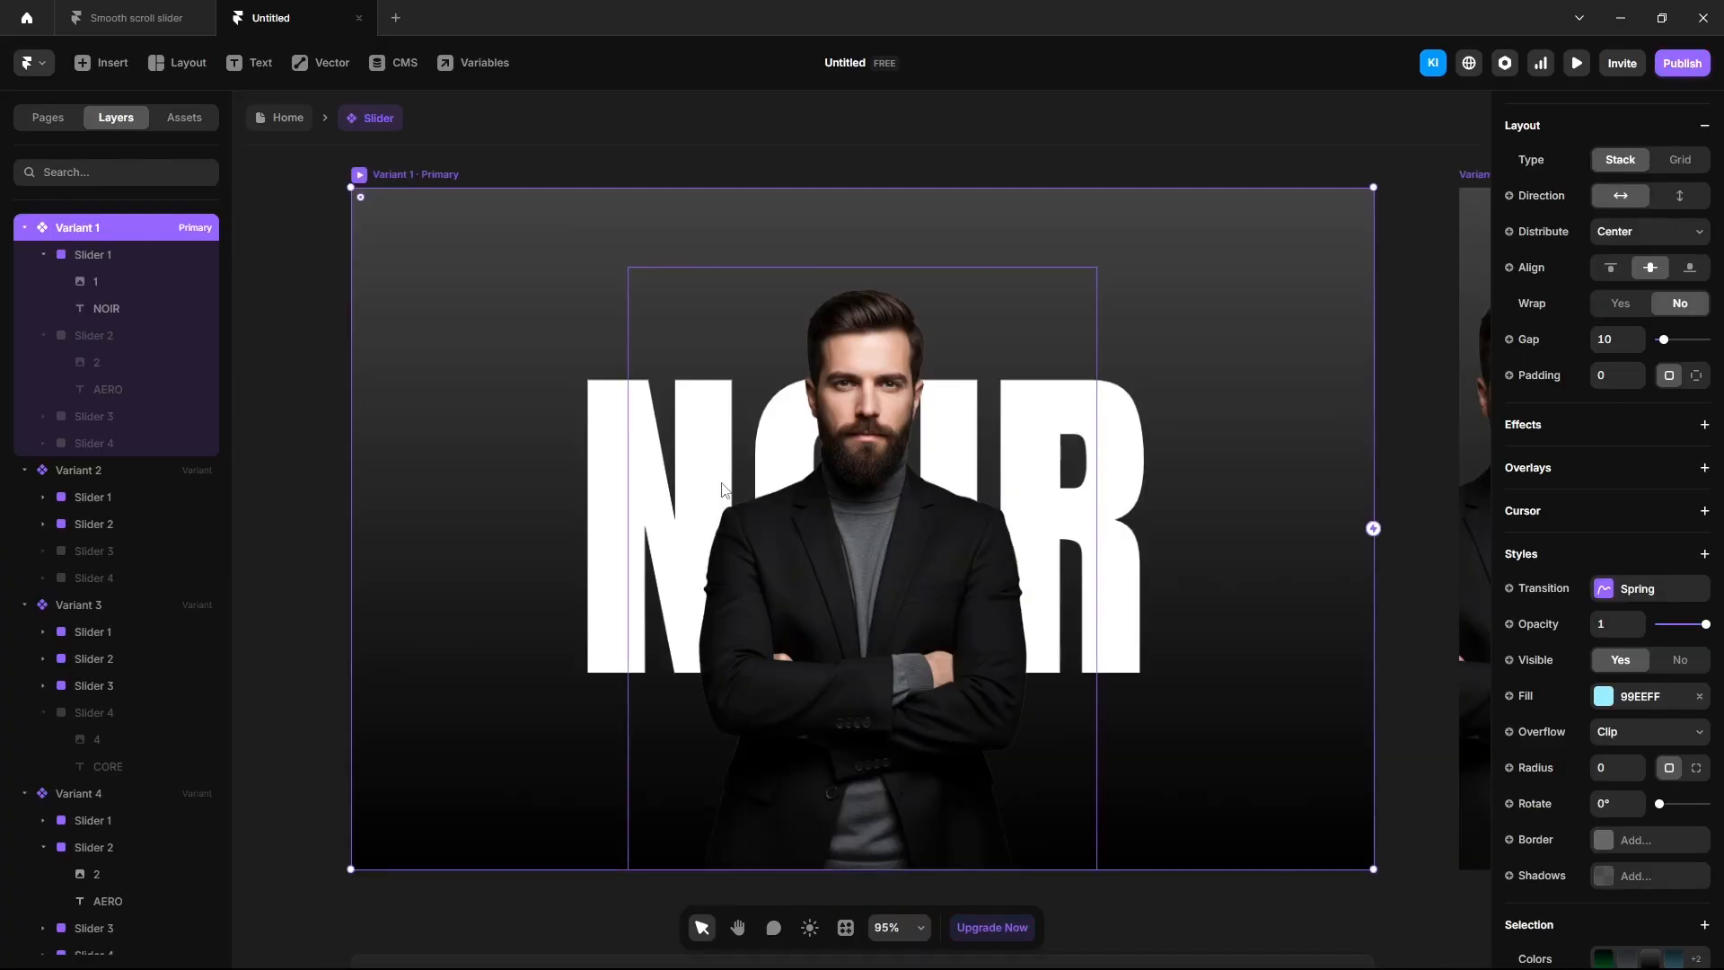
pyautogui.click(1626, 597)
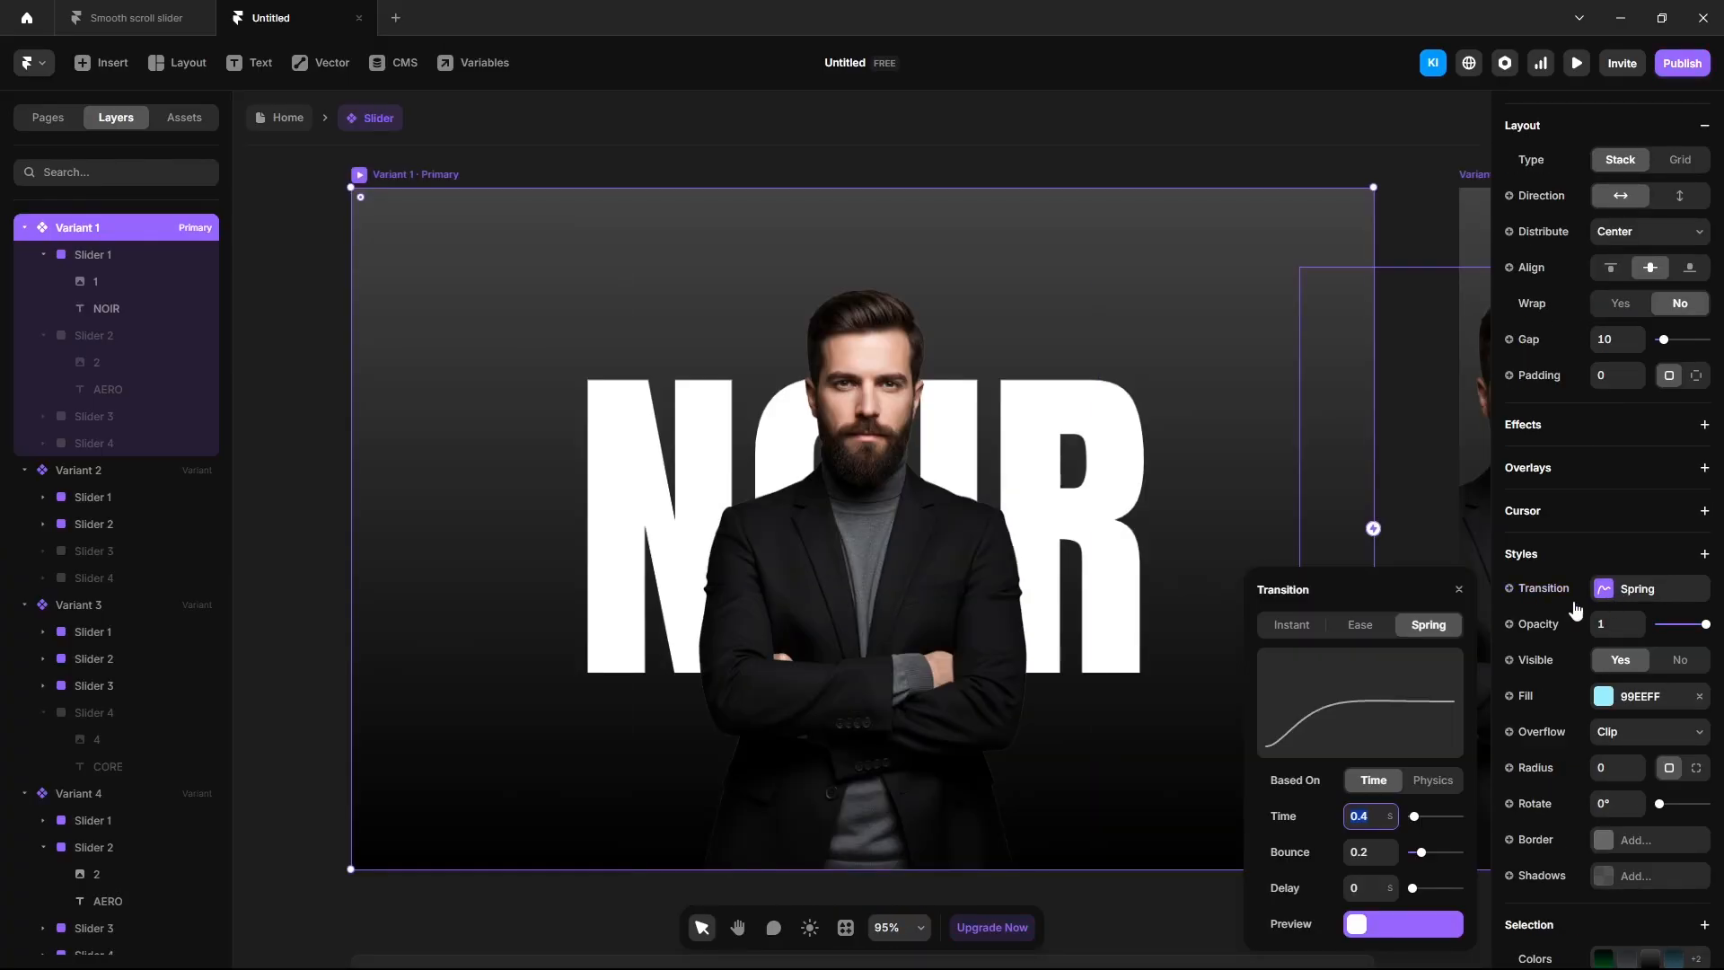
pyautogui.click(1359, 626)
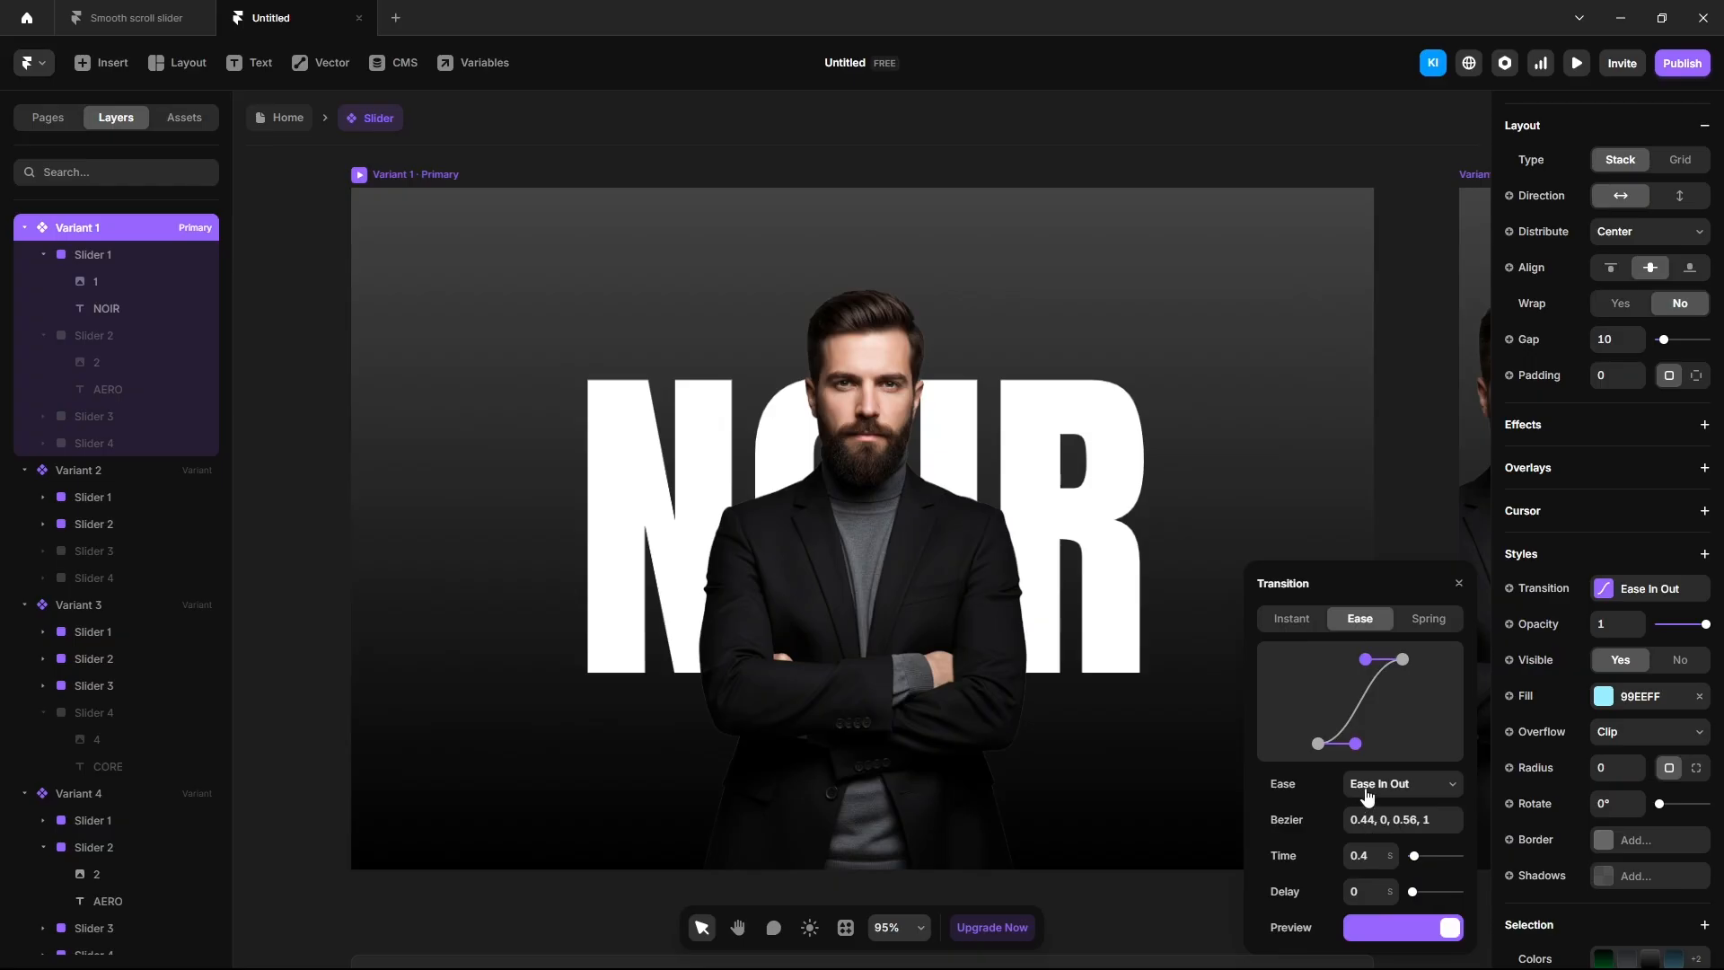
pyautogui.click(308, 515)
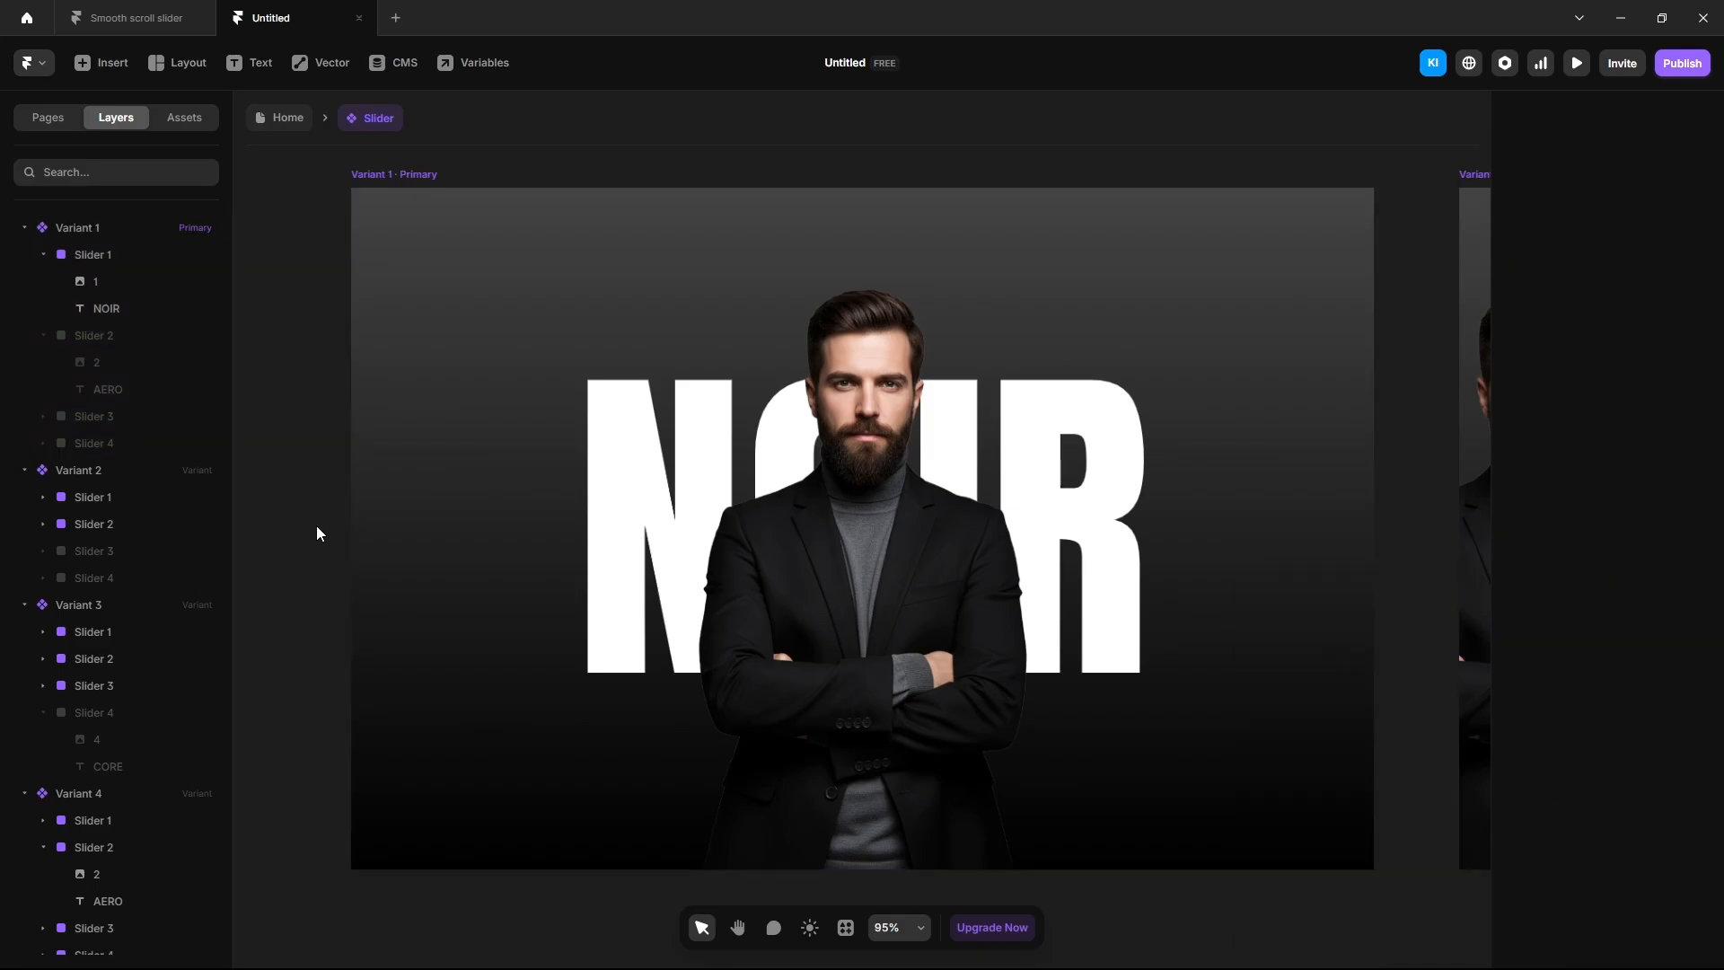
# In Variant 1, make Slider 2 (AERO) visible with opacity 0.
pyautogui.click(104, 335)
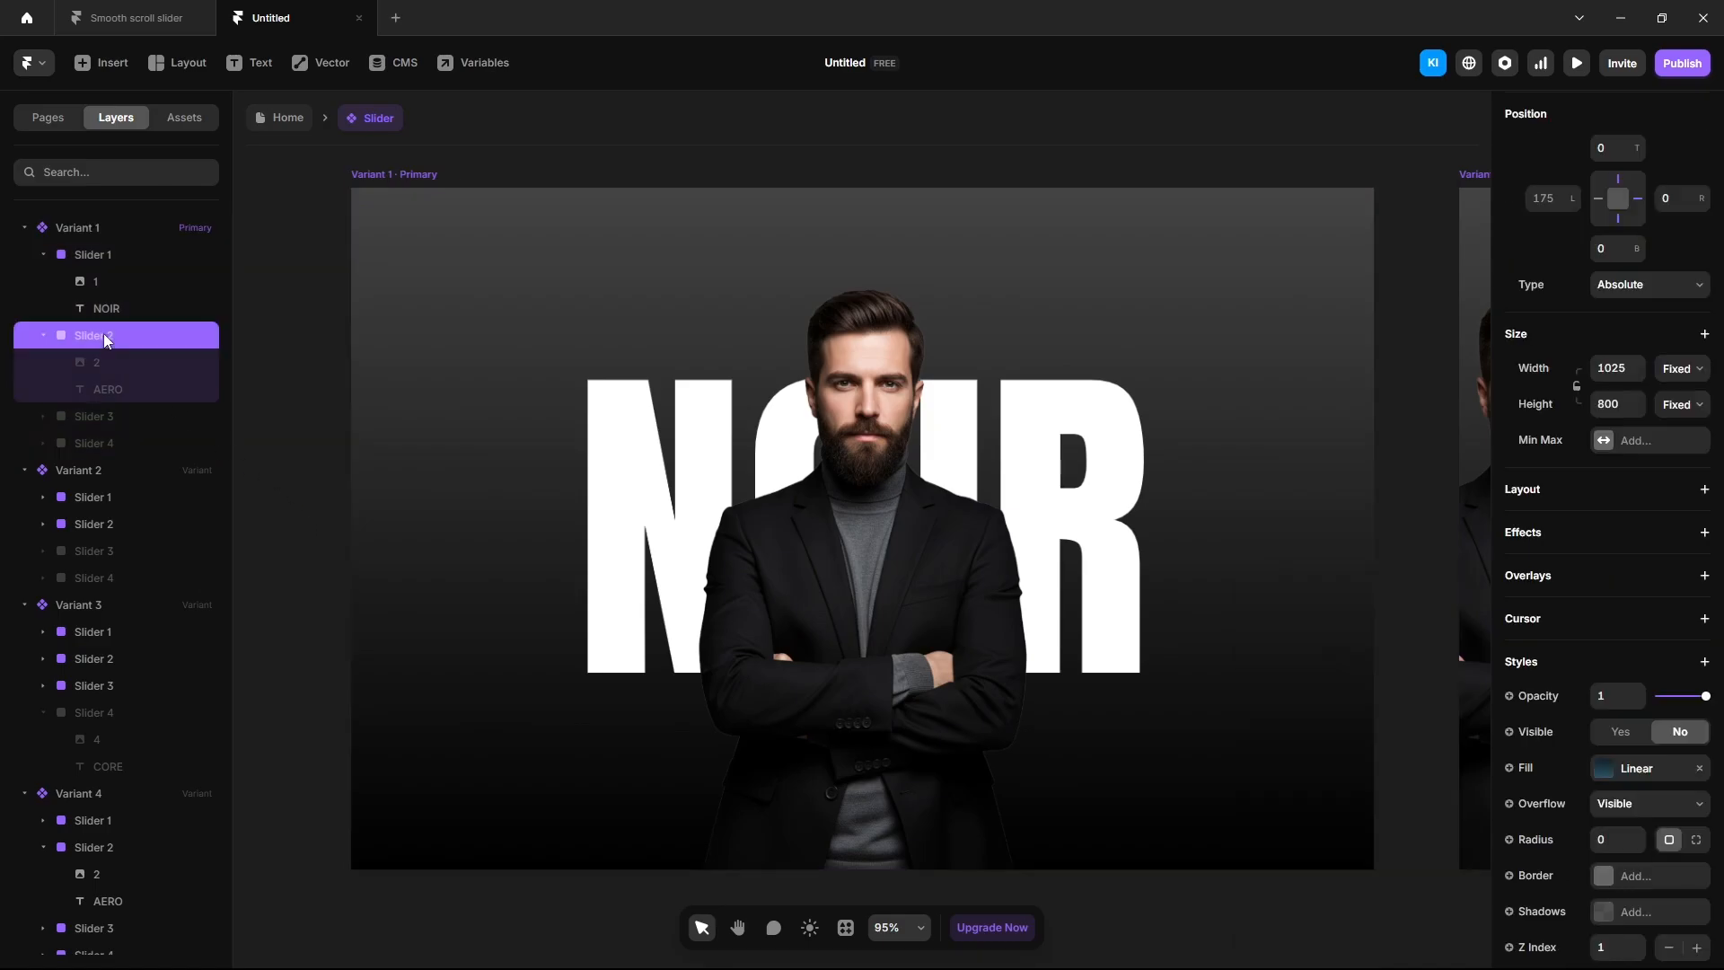
pyautogui.click(1636, 742)
pyautogui.click(1617, 695)
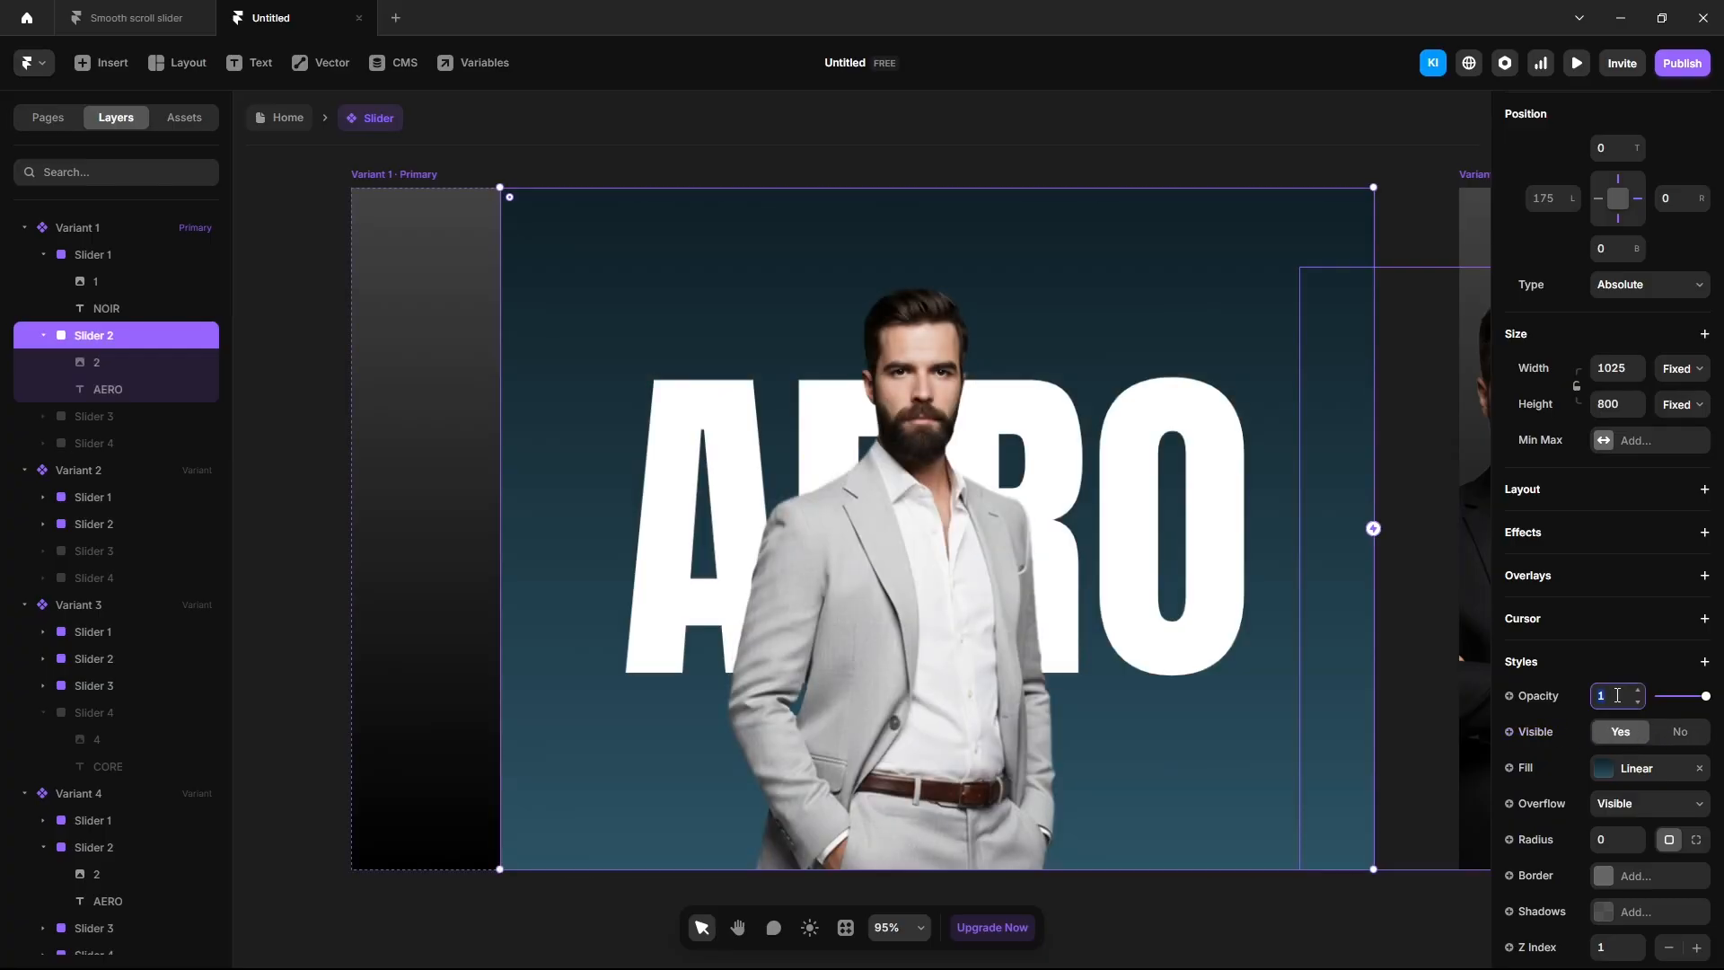
pyautogui.write('0')
pyautogui.press('Return')
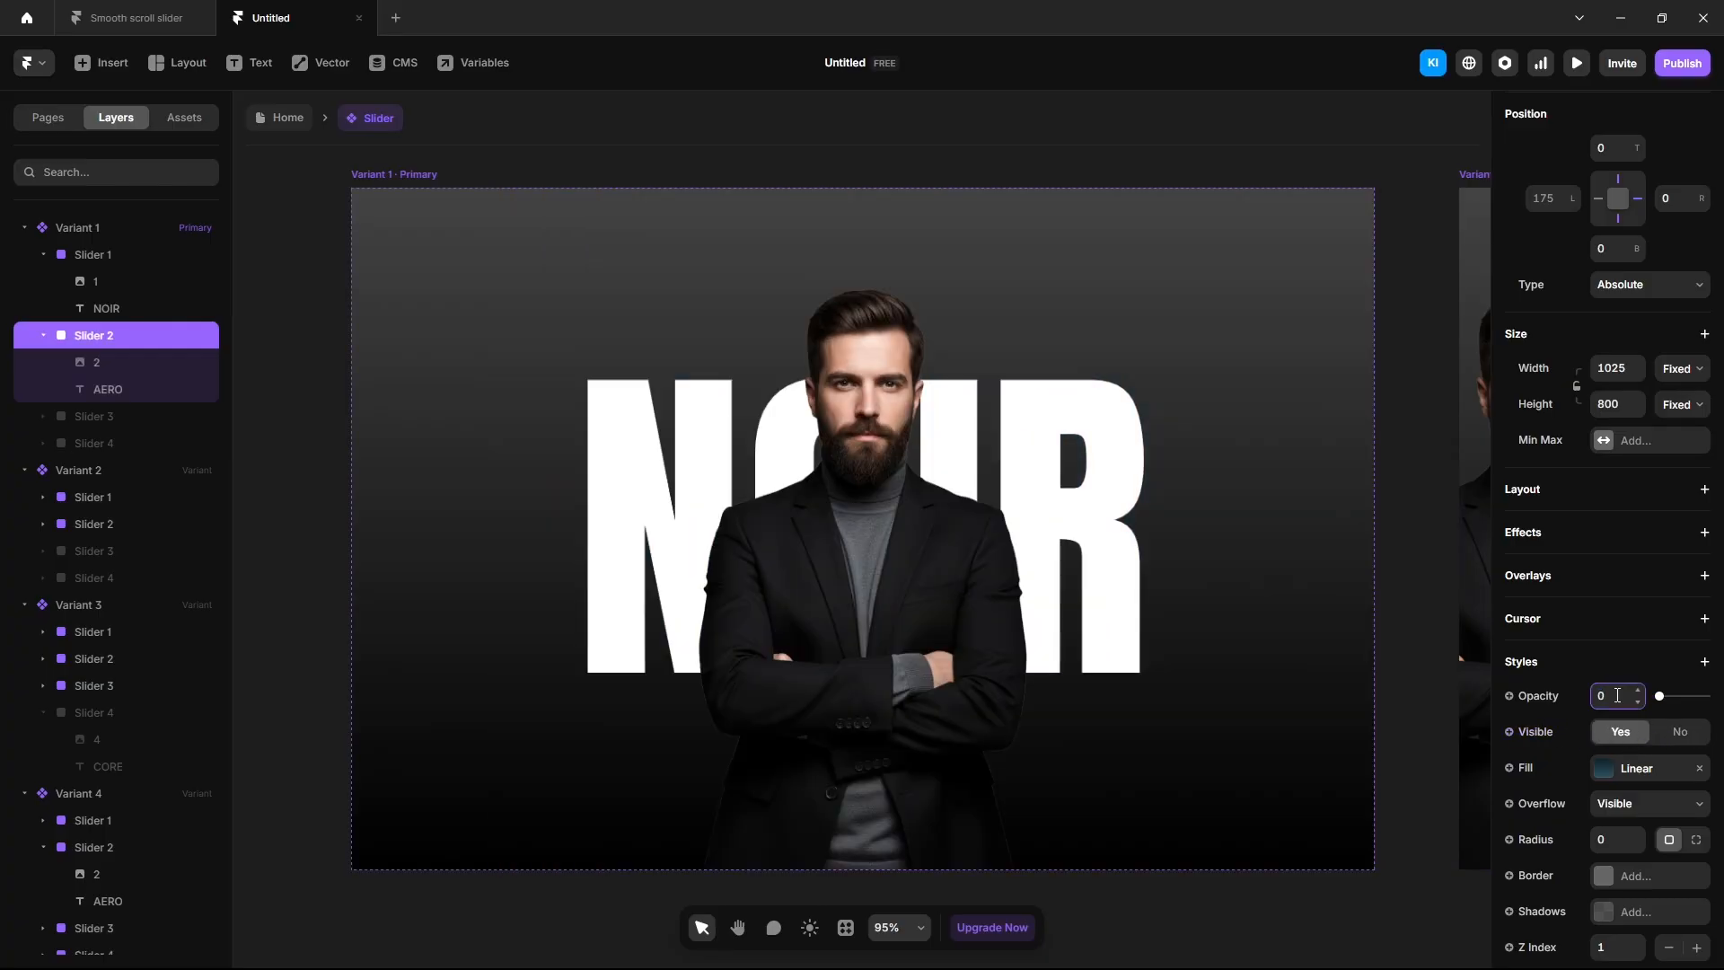
pyautogui.click(316, 525)
pyautogui.click(24, 227)
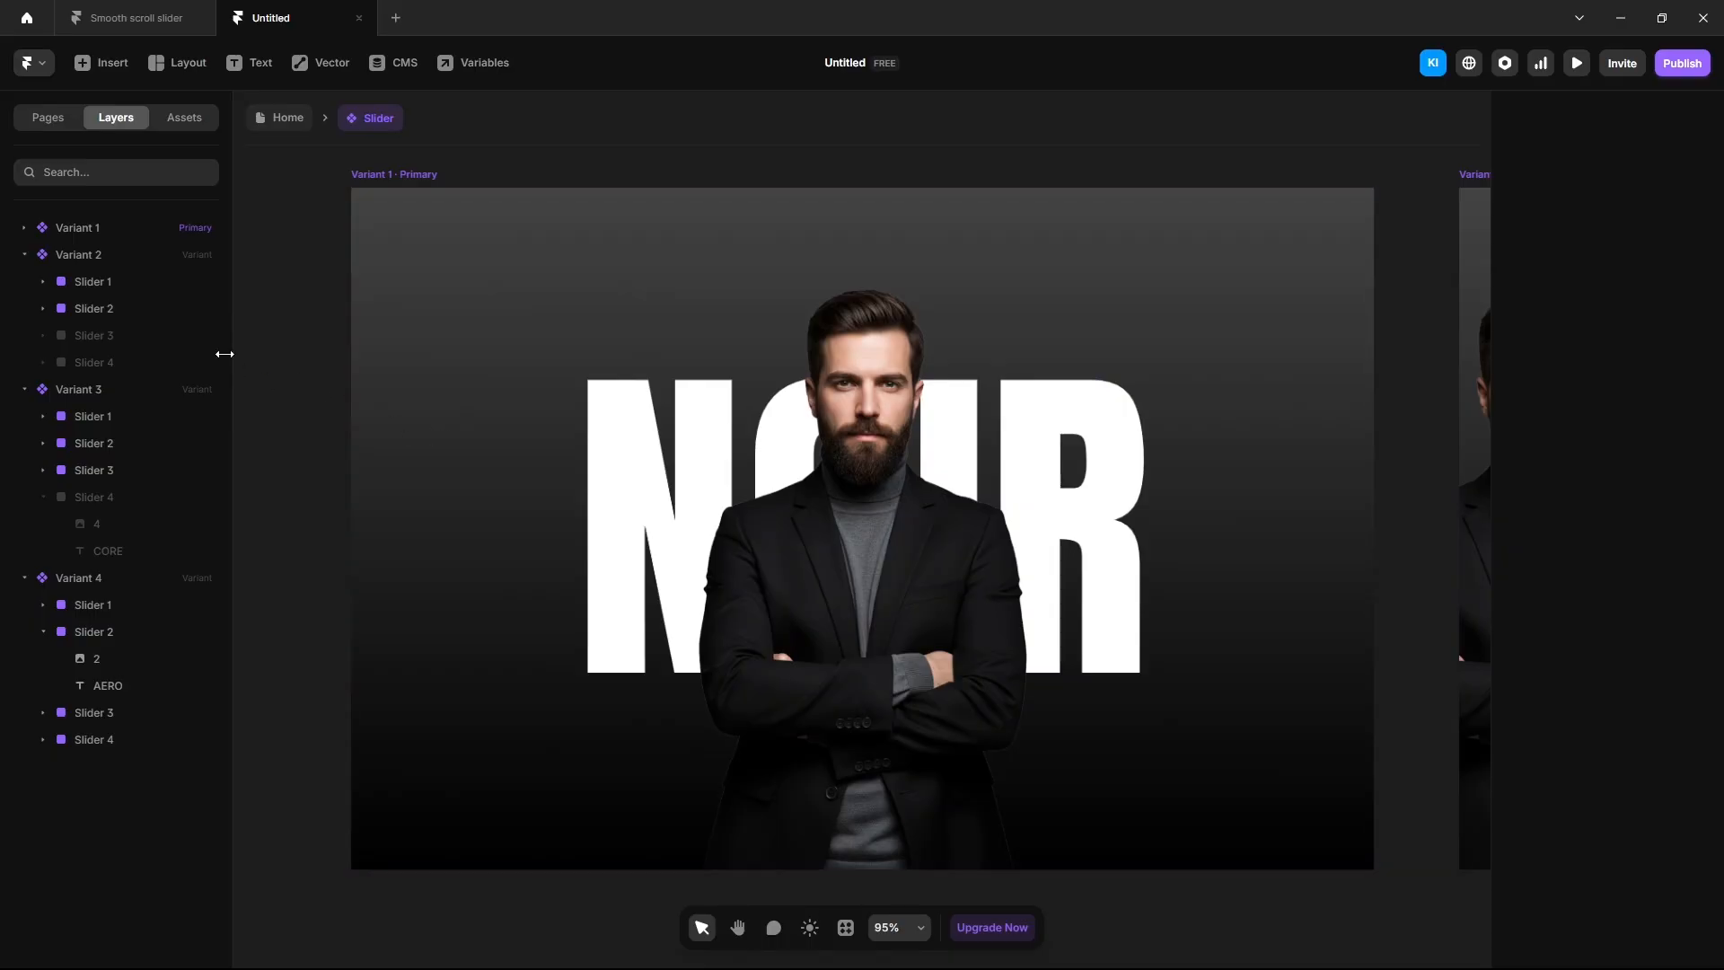
# In Variant 2, set Slider 2's opacity to 0 to reveal the AERO photo.
pyautogui.scroll(-4, 536, 472)
pyautogui.moveTo(1158, 217); pyautogui.dragTo(624, 224)
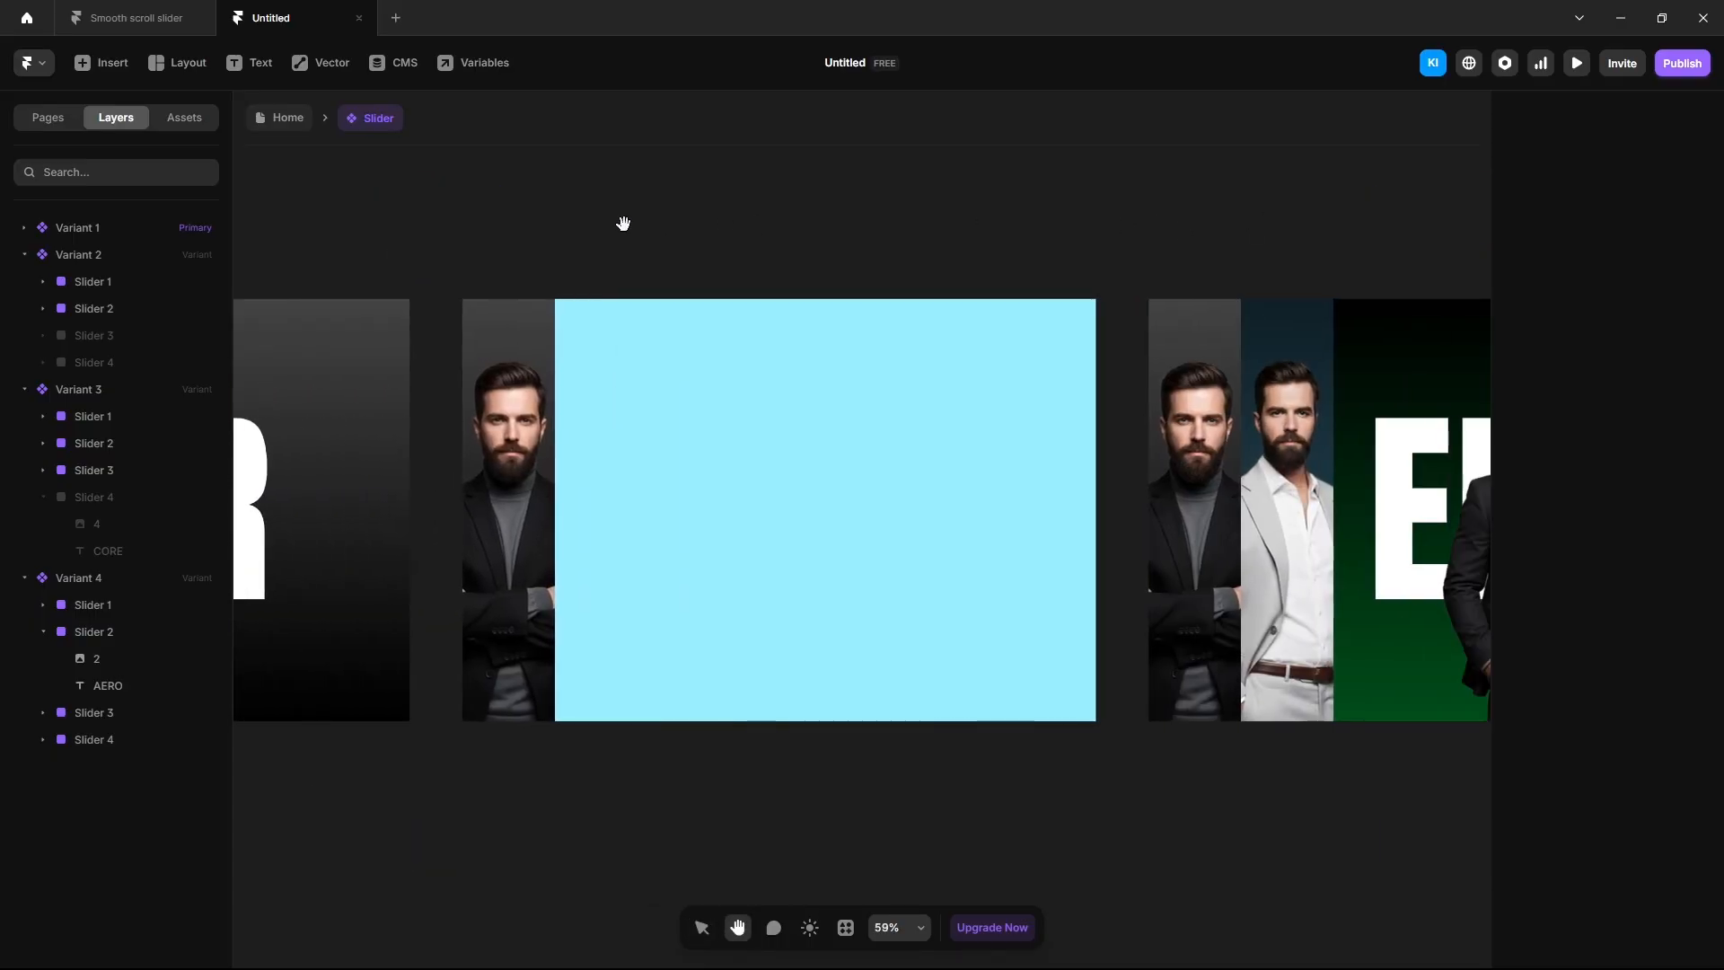
pyautogui.click(79, 257)
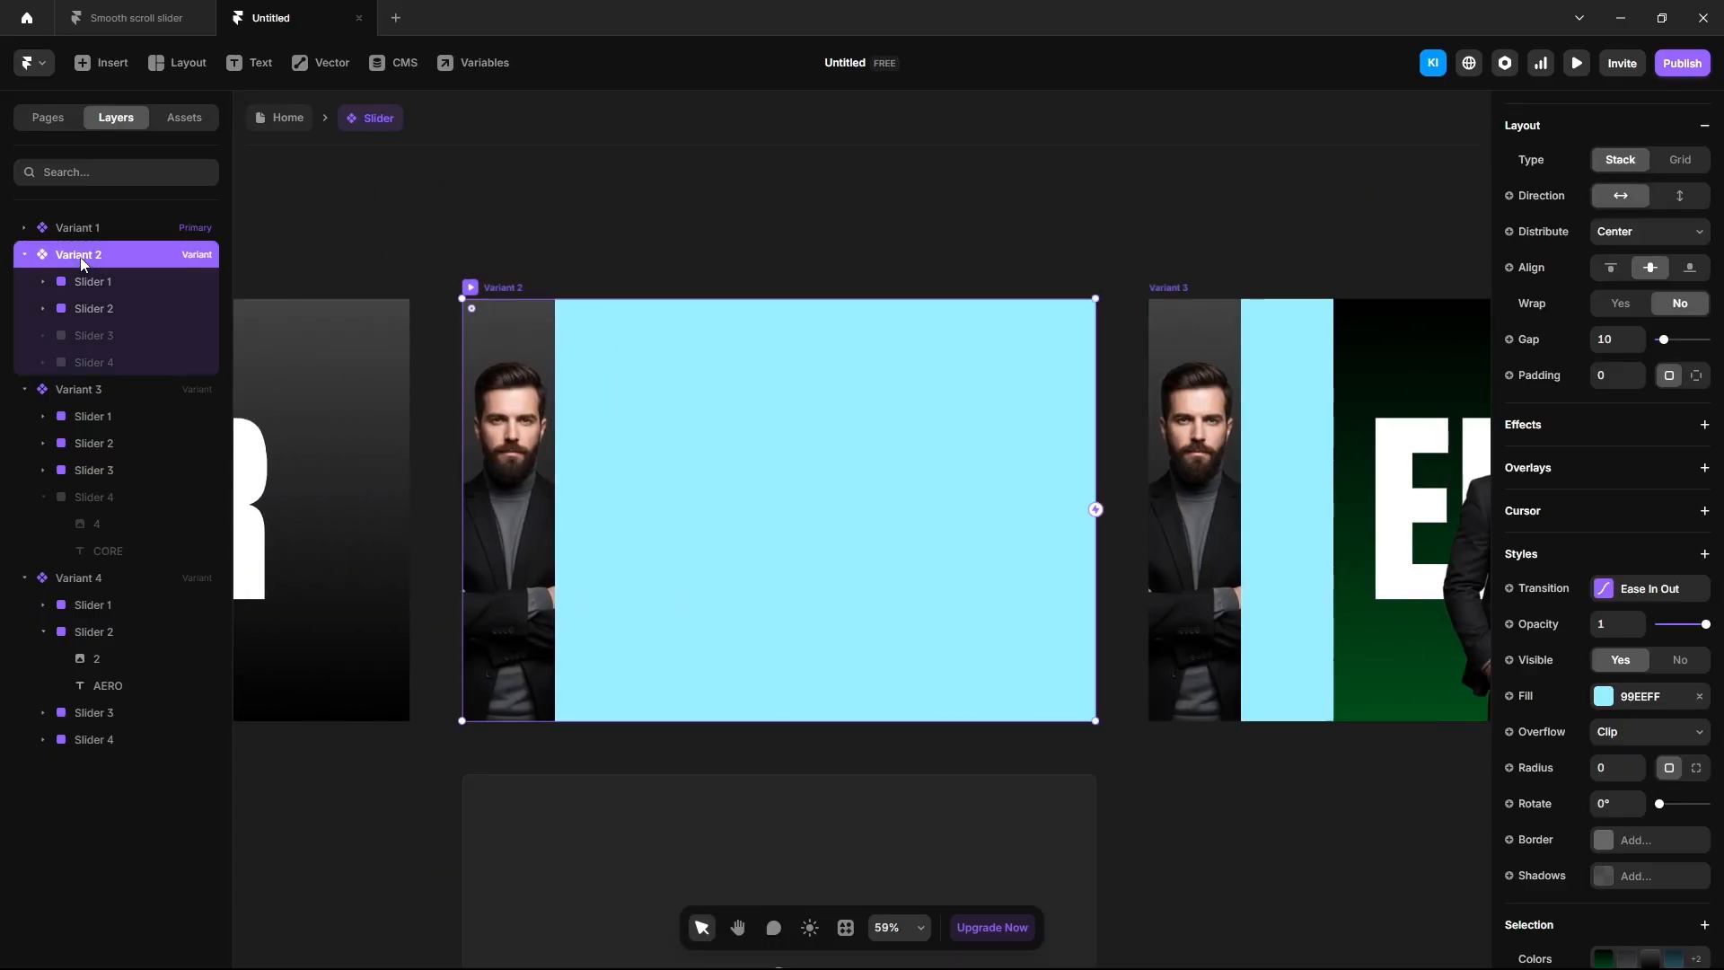
pyautogui.click(101, 311)
pyautogui.click(1604, 875)
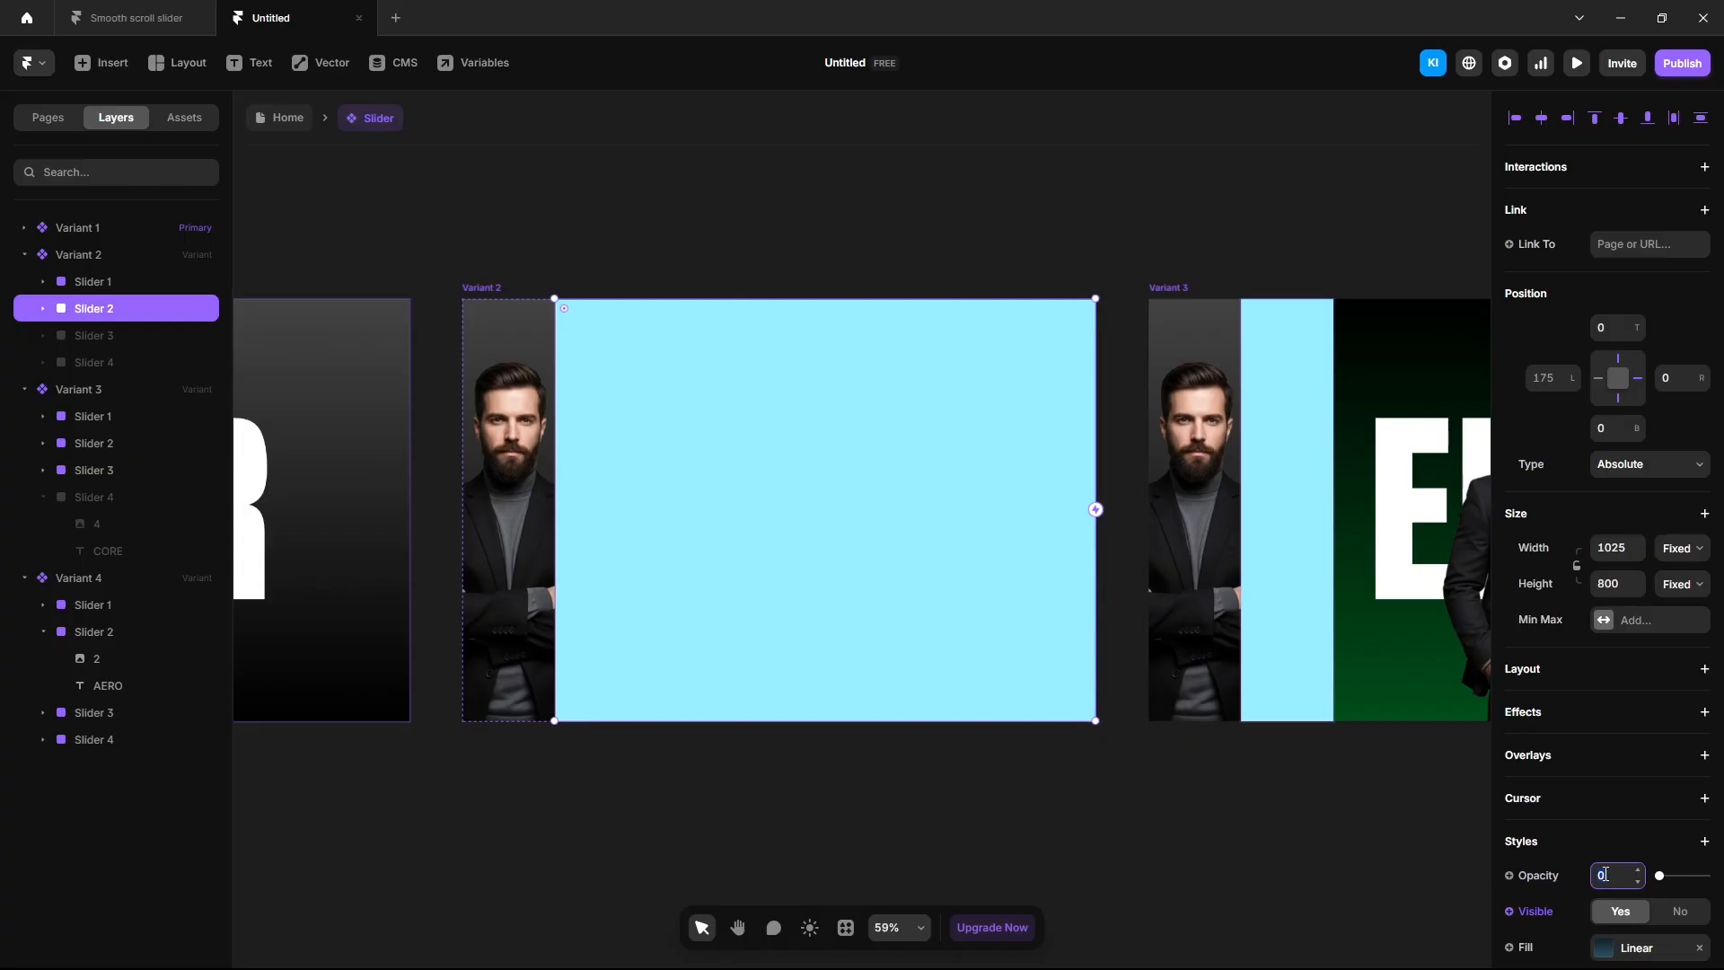
pyautogui.write('0')
pyautogui.press('Return')
# In Variant 2, make Slider 3 (EDGE) visible with opacity 0 so it starts transparent.
pyautogui.click(114, 339)
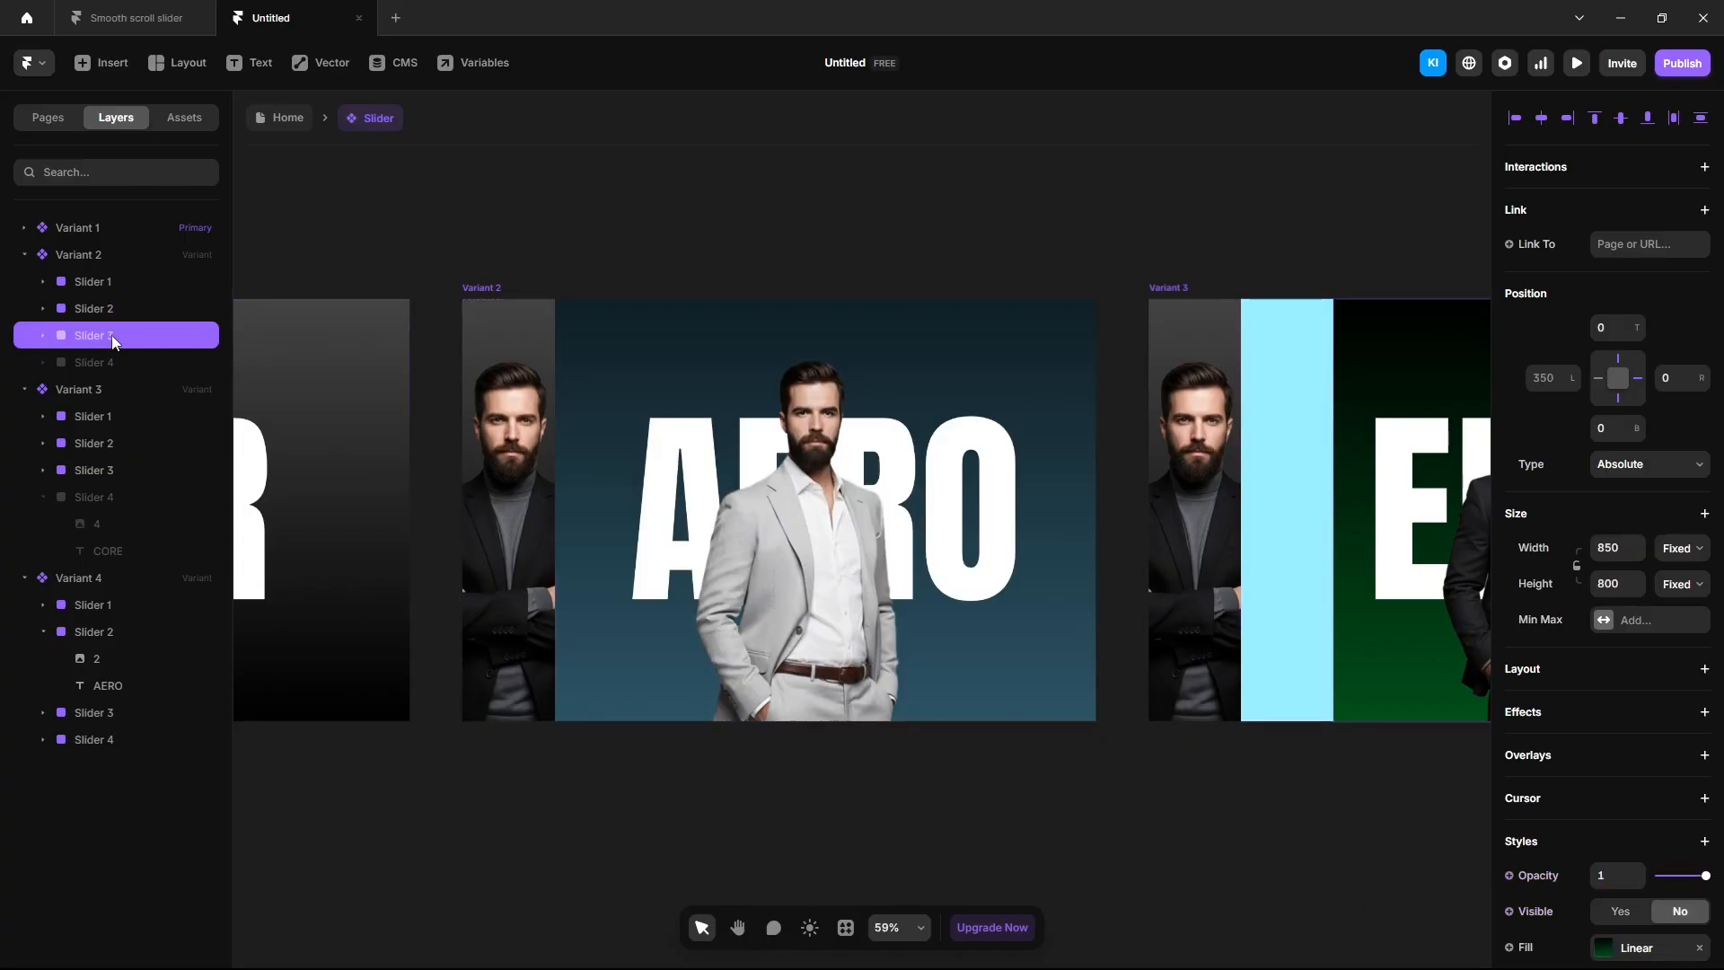
pyautogui.click(1616, 911)
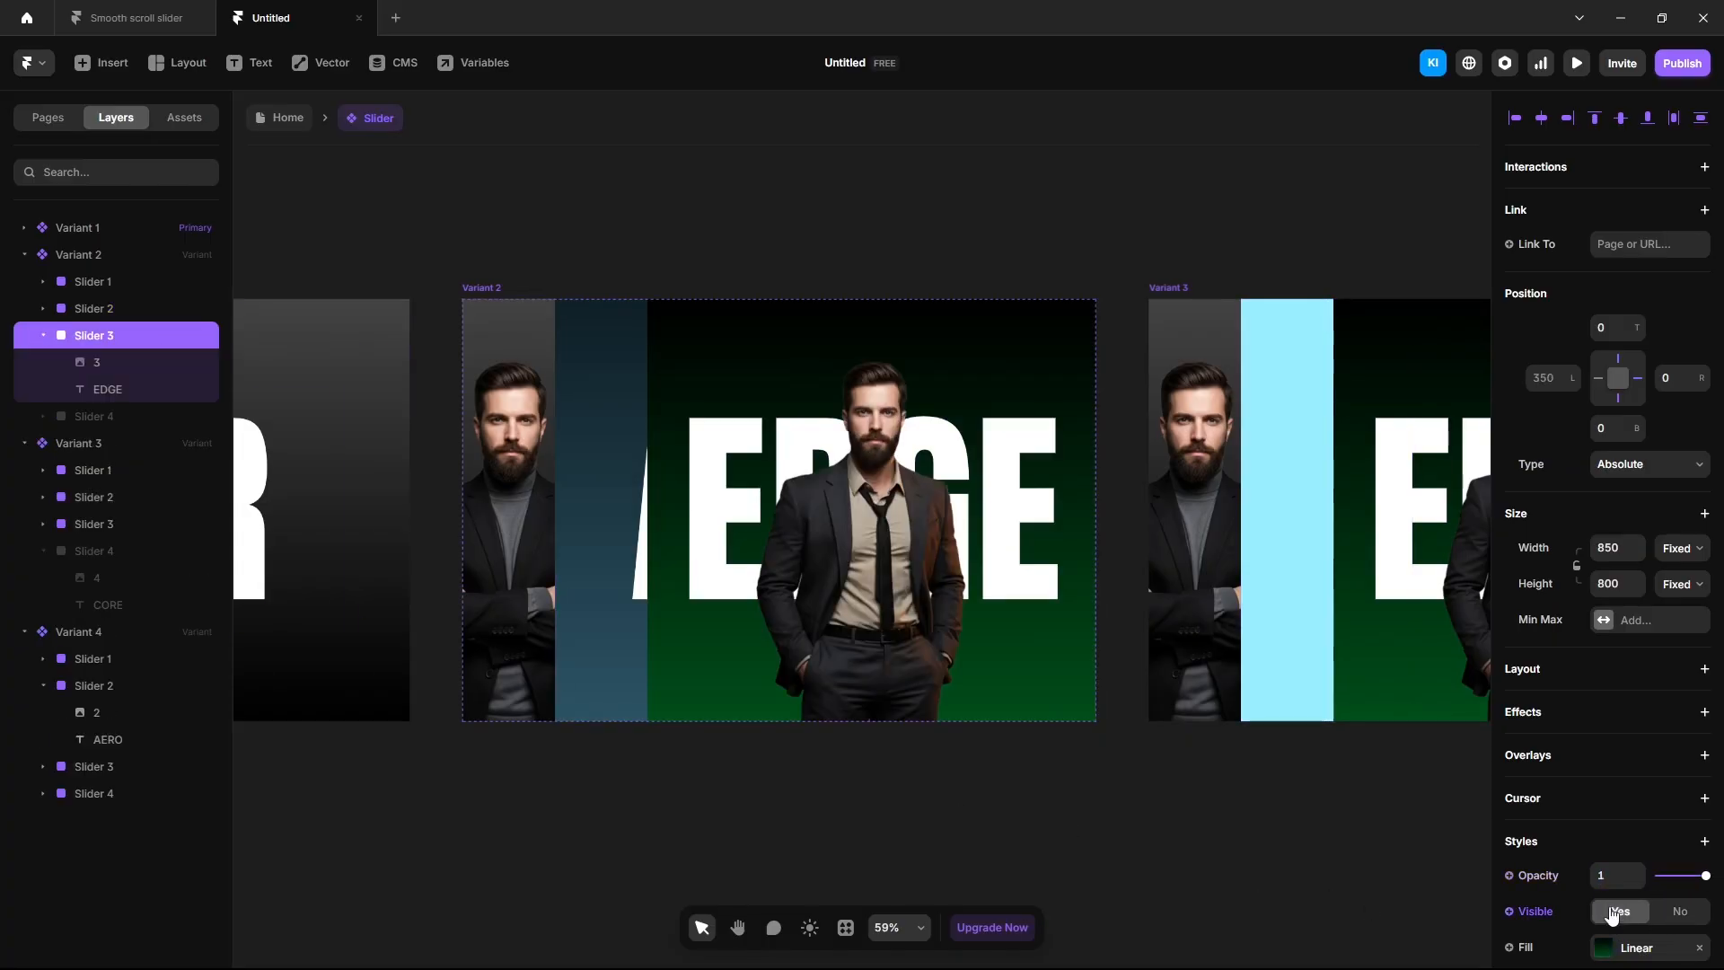
pyautogui.click(1605, 874)
pyautogui.write('0')
pyautogui.press('Return')
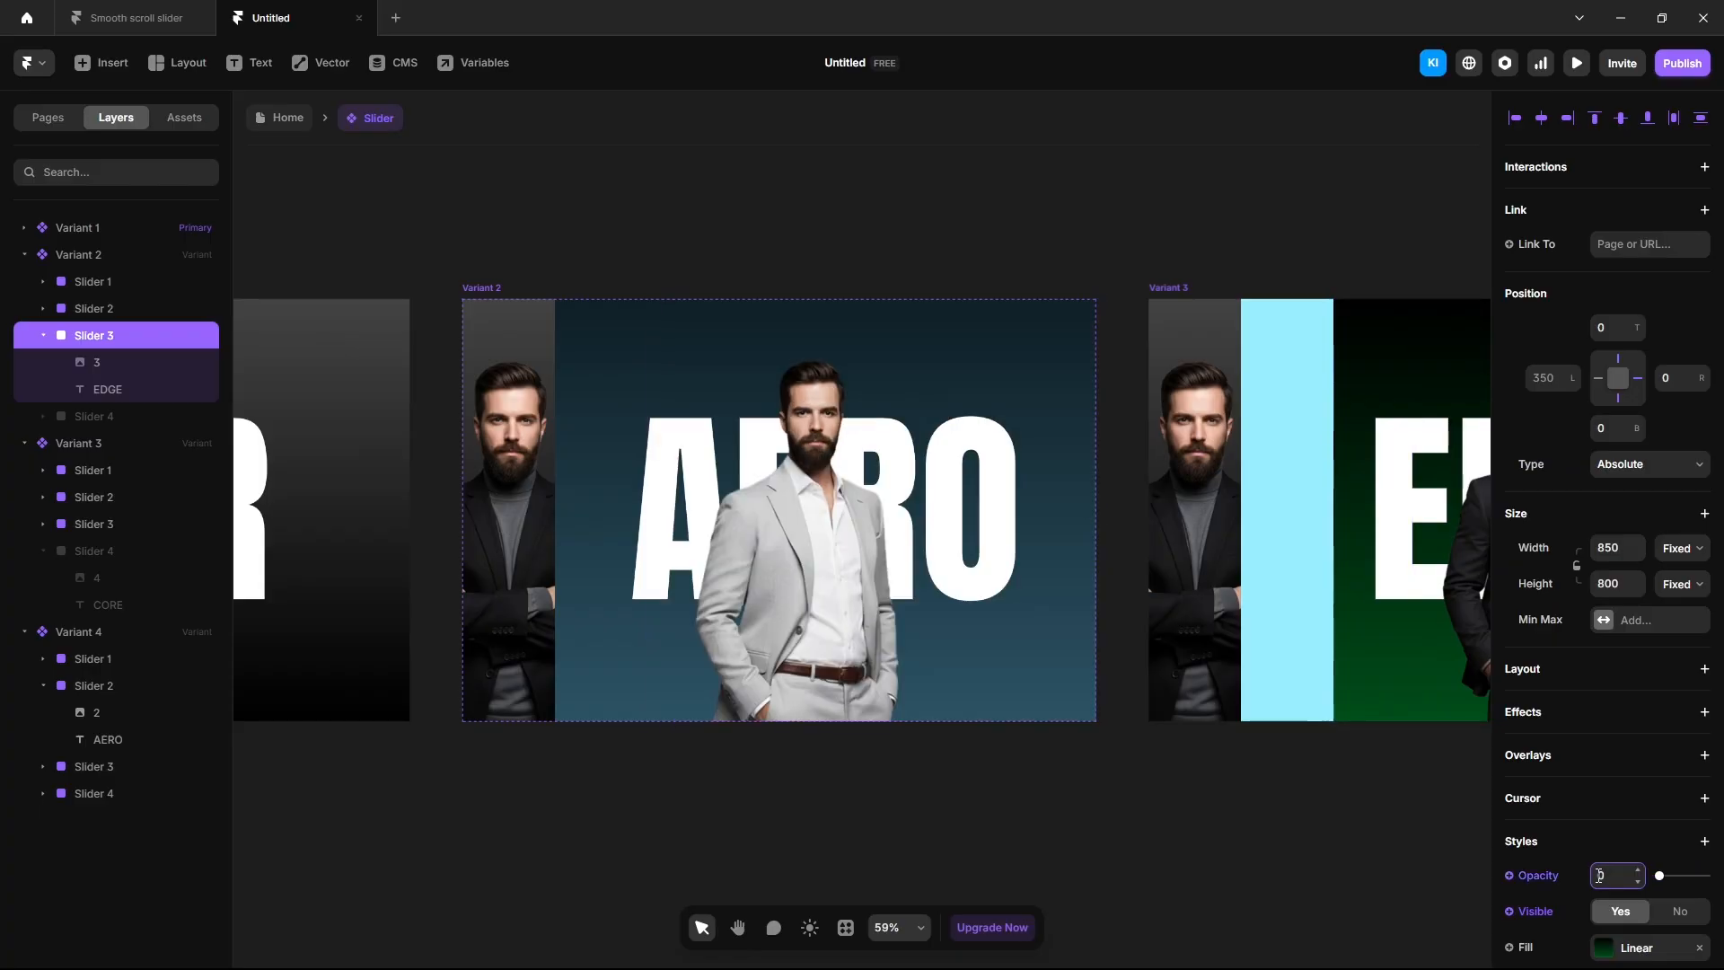
# In Variant 3, set Slider 2's opacity to 1 so the AERO photo shows.
pyautogui.click(1364, 811)
pyautogui.press('space')
pyautogui.moveTo(1363, 812); pyautogui.dragTo(773, 811)
pyautogui.click(705, 682)
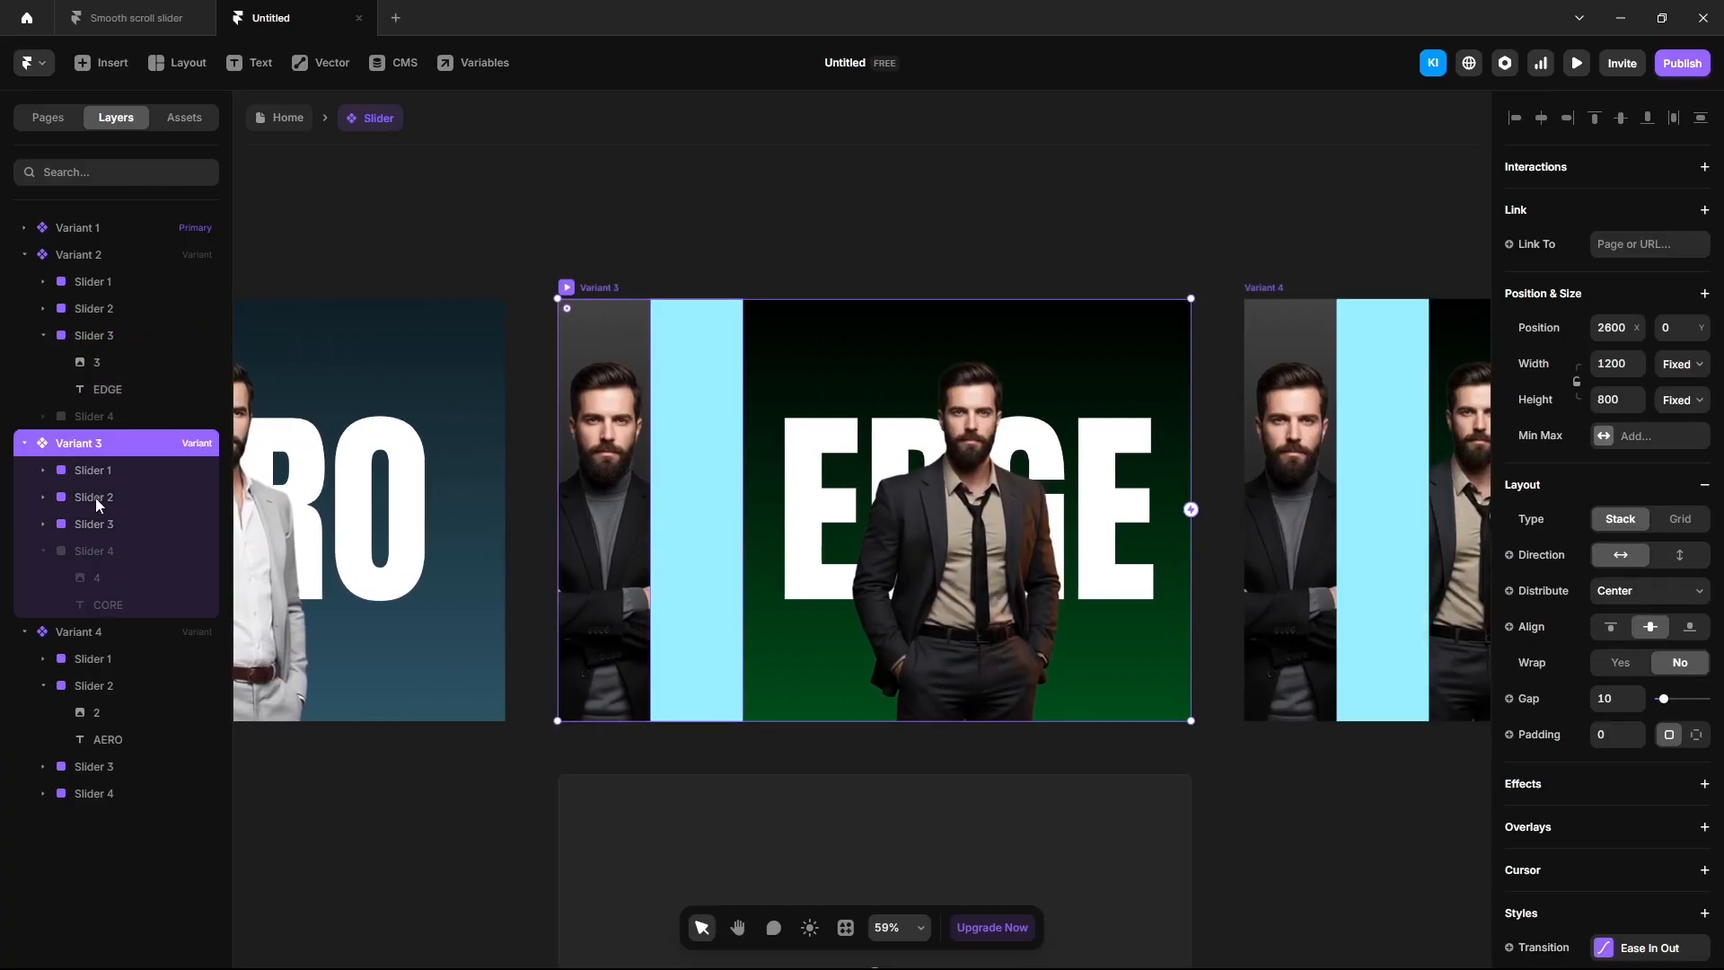
pyautogui.click(95, 497)
pyautogui.click(1607, 874)
pyautogui.write('1')
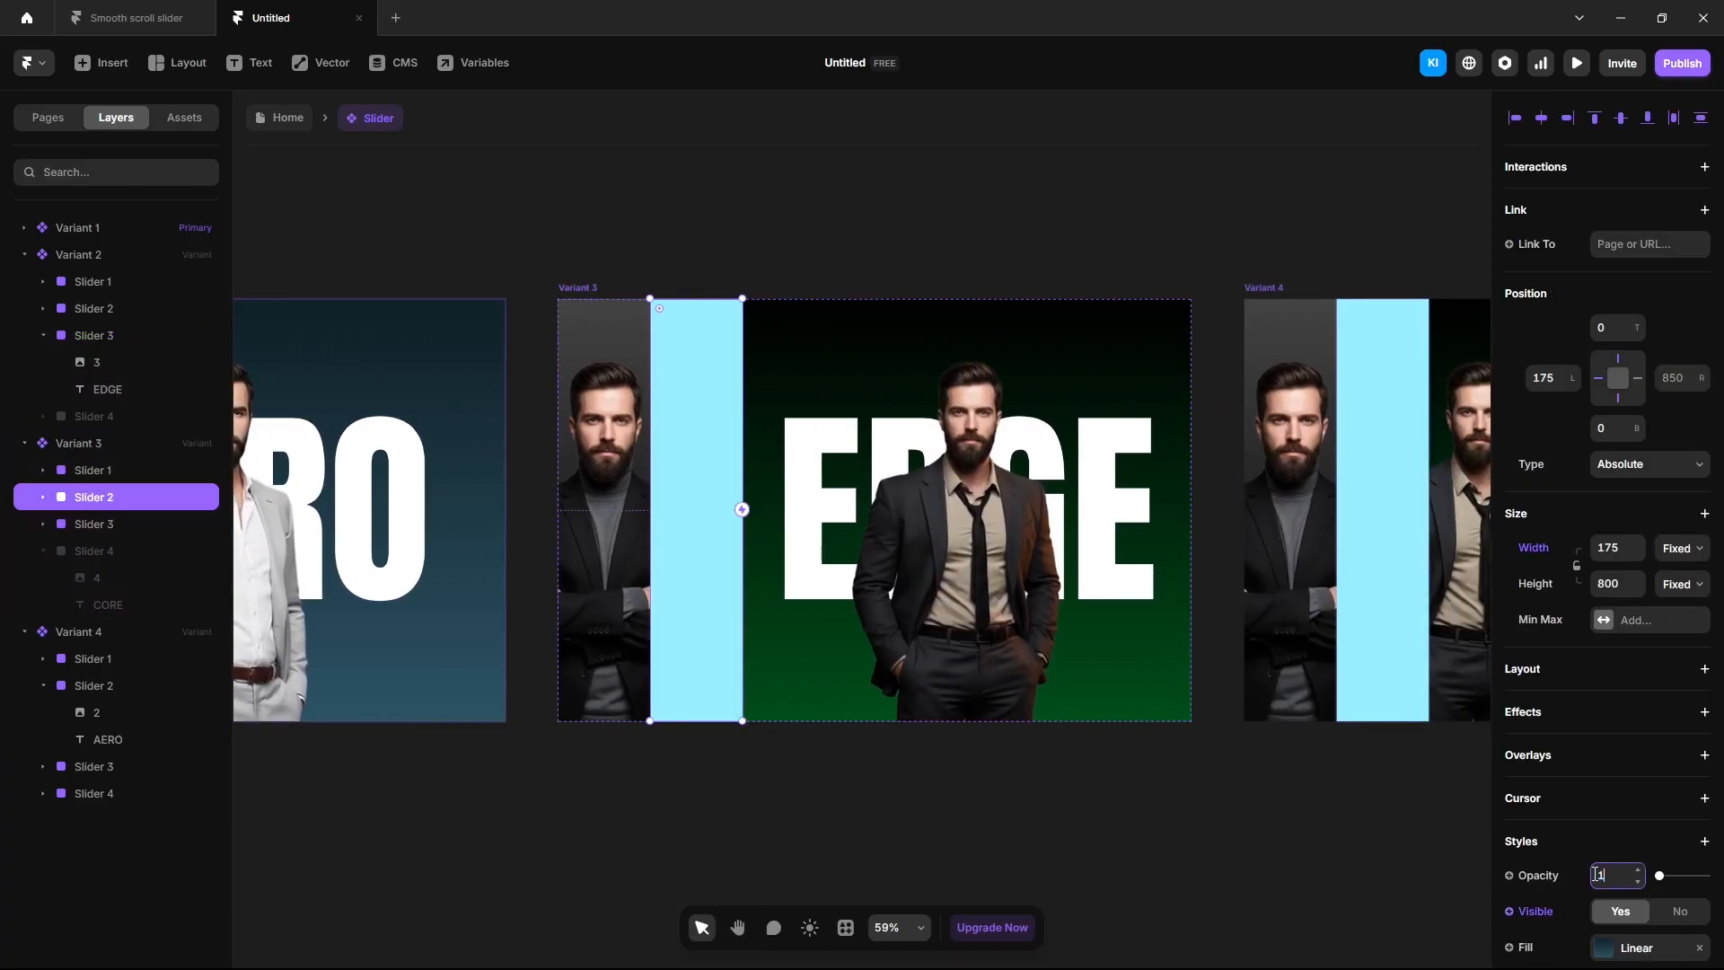
pyautogui.press('Return')
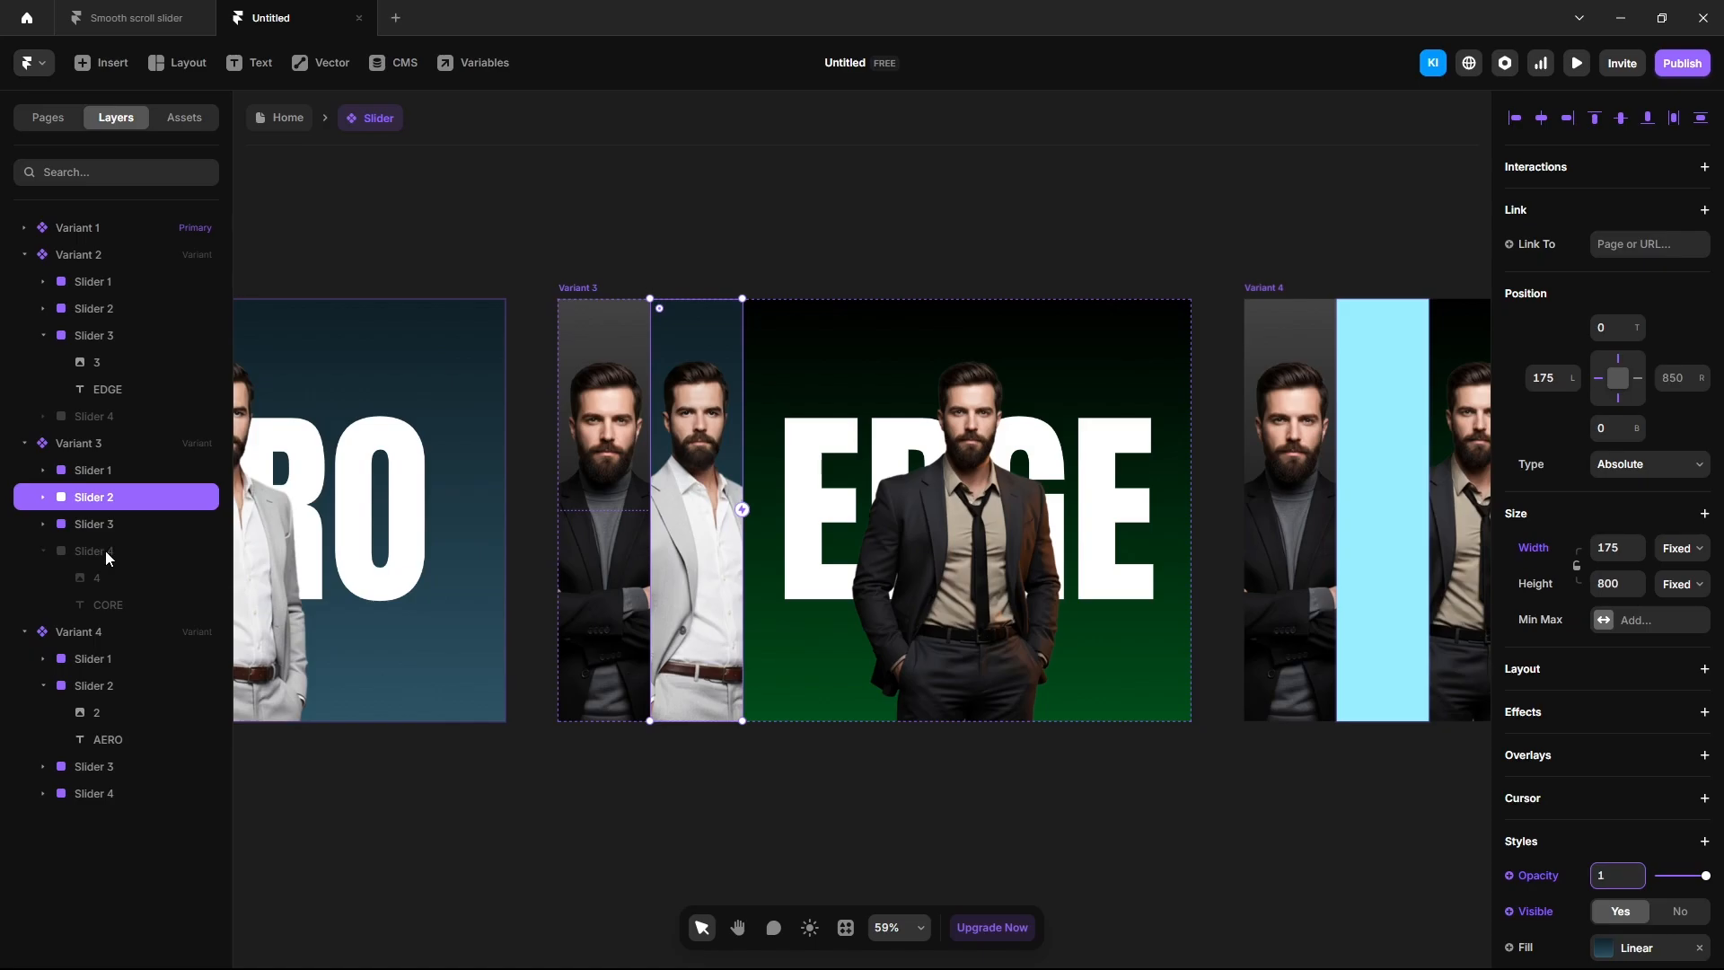
# In Variant 3, make Slider 4 (CORE) visible with opacity 0.
pyautogui.click(105, 552)
pyautogui.click(1619, 912)
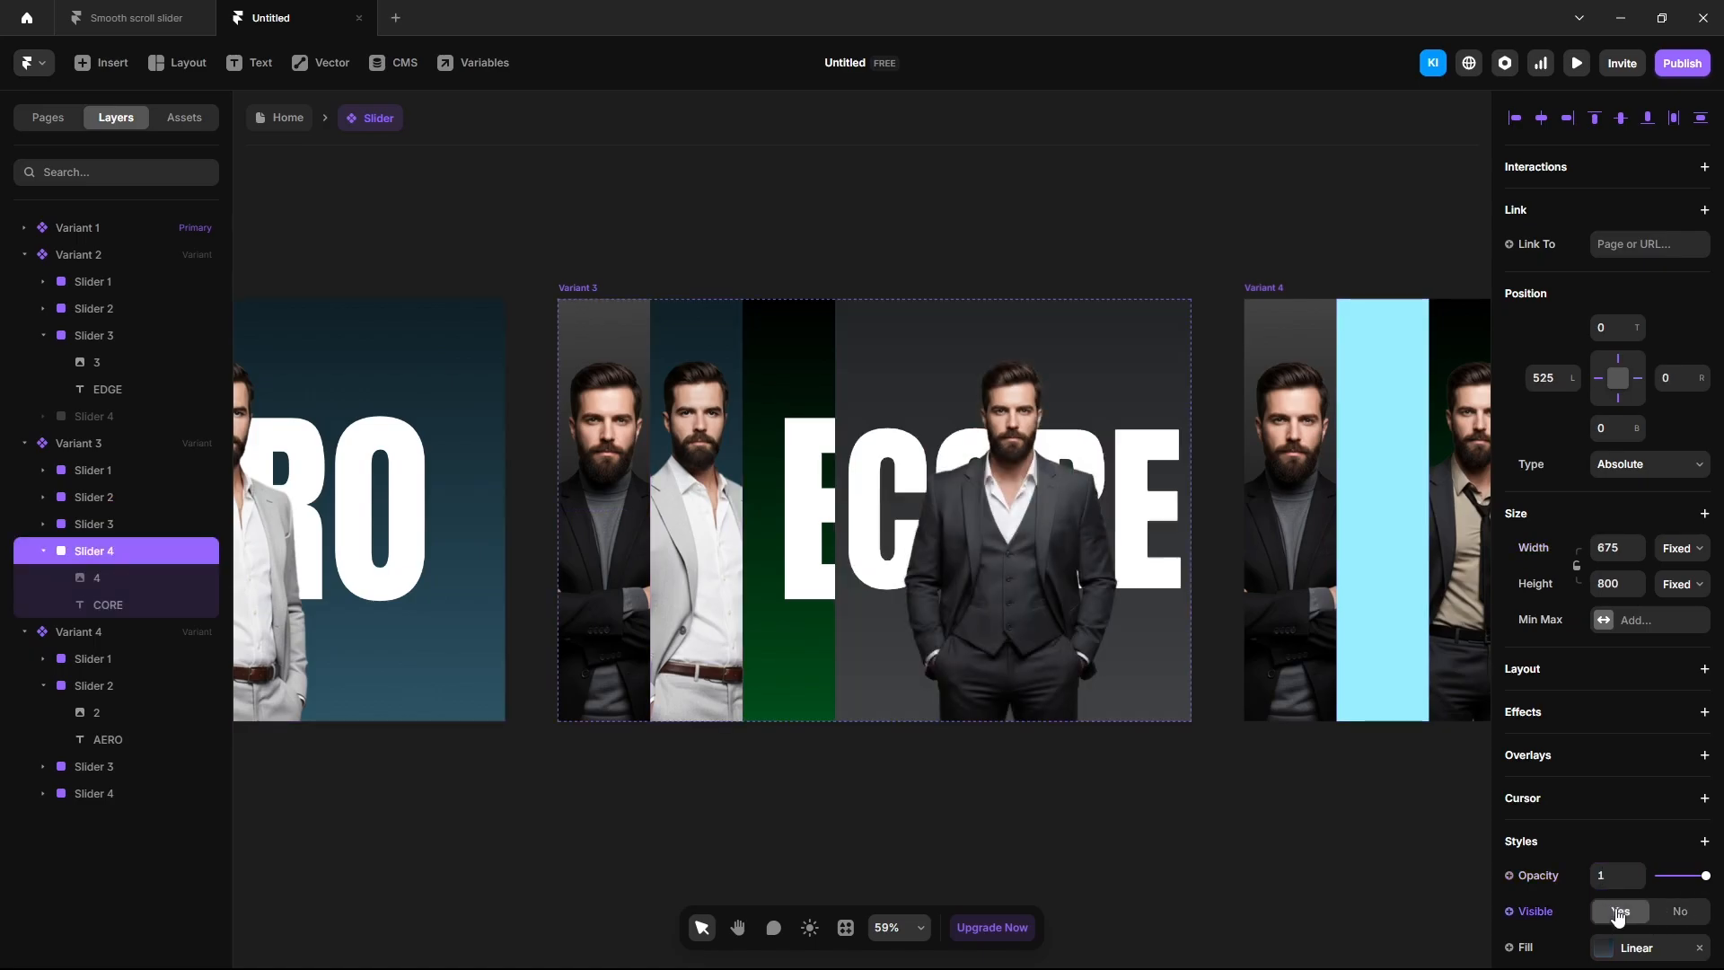
pyautogui.click(1606, 876)
pyautogui.write('0')
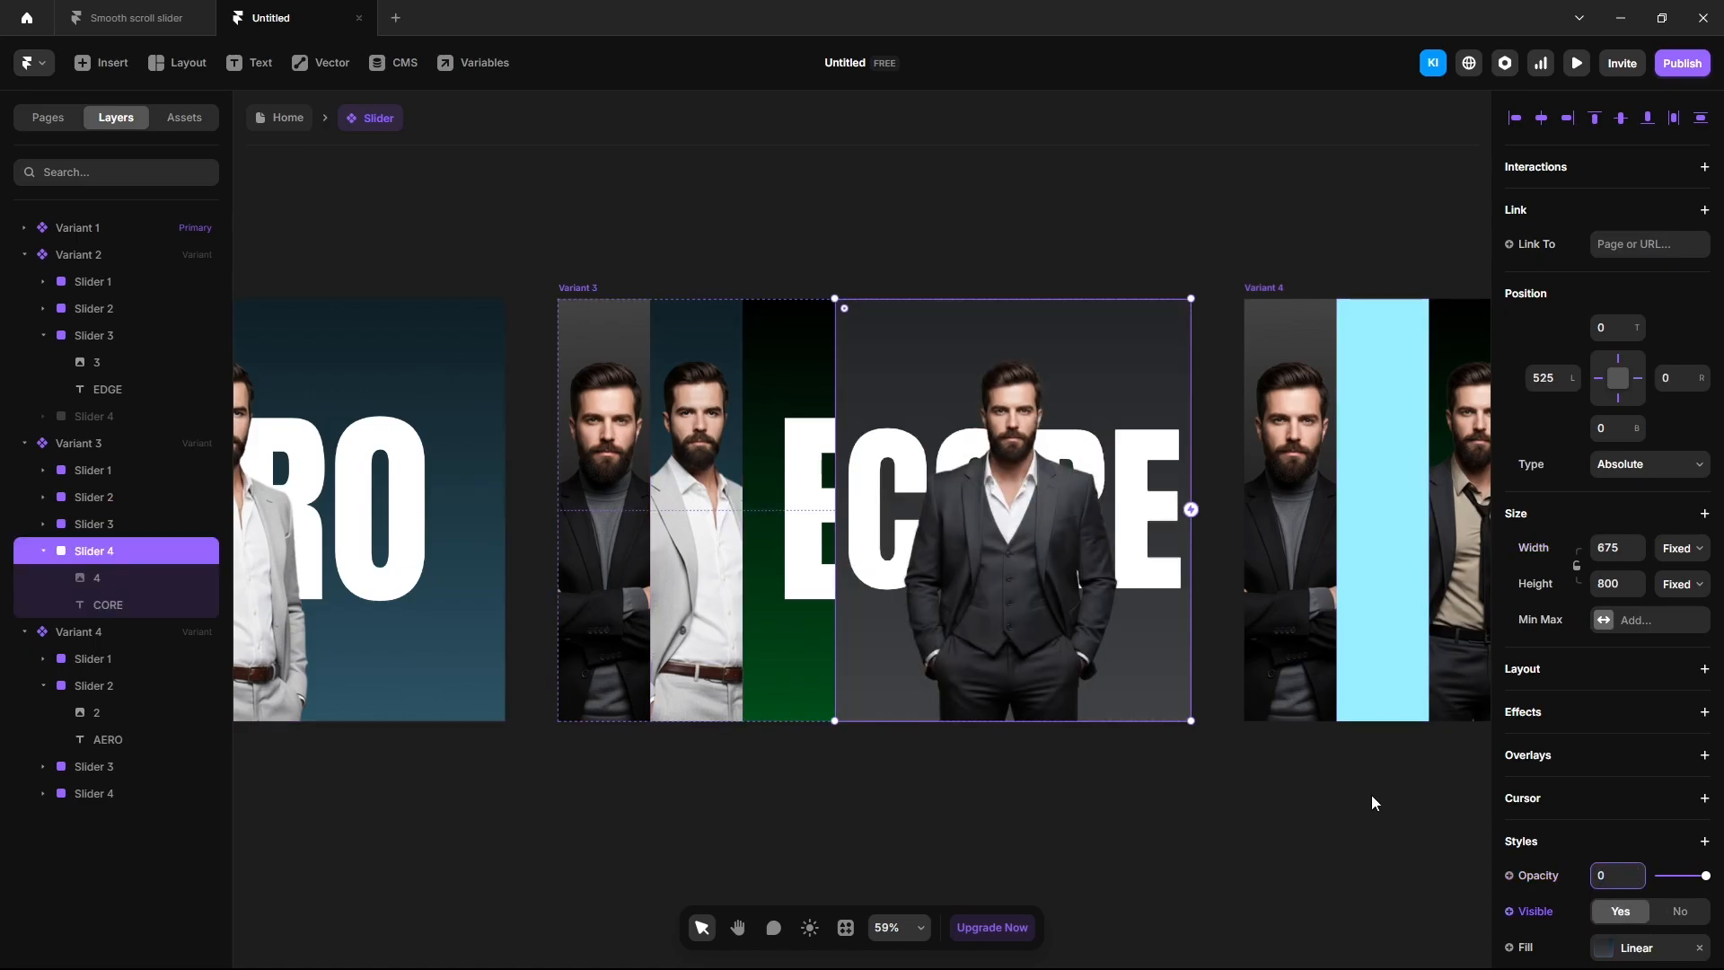
pyautogui.click(1371, 802)
# In Variant 4, set the cyan Slider 2's opacity to 0 to reveal the AERO photo.
pyautogui.hscroll(5, 1385, 785)
pyautogui.click(946, 702)
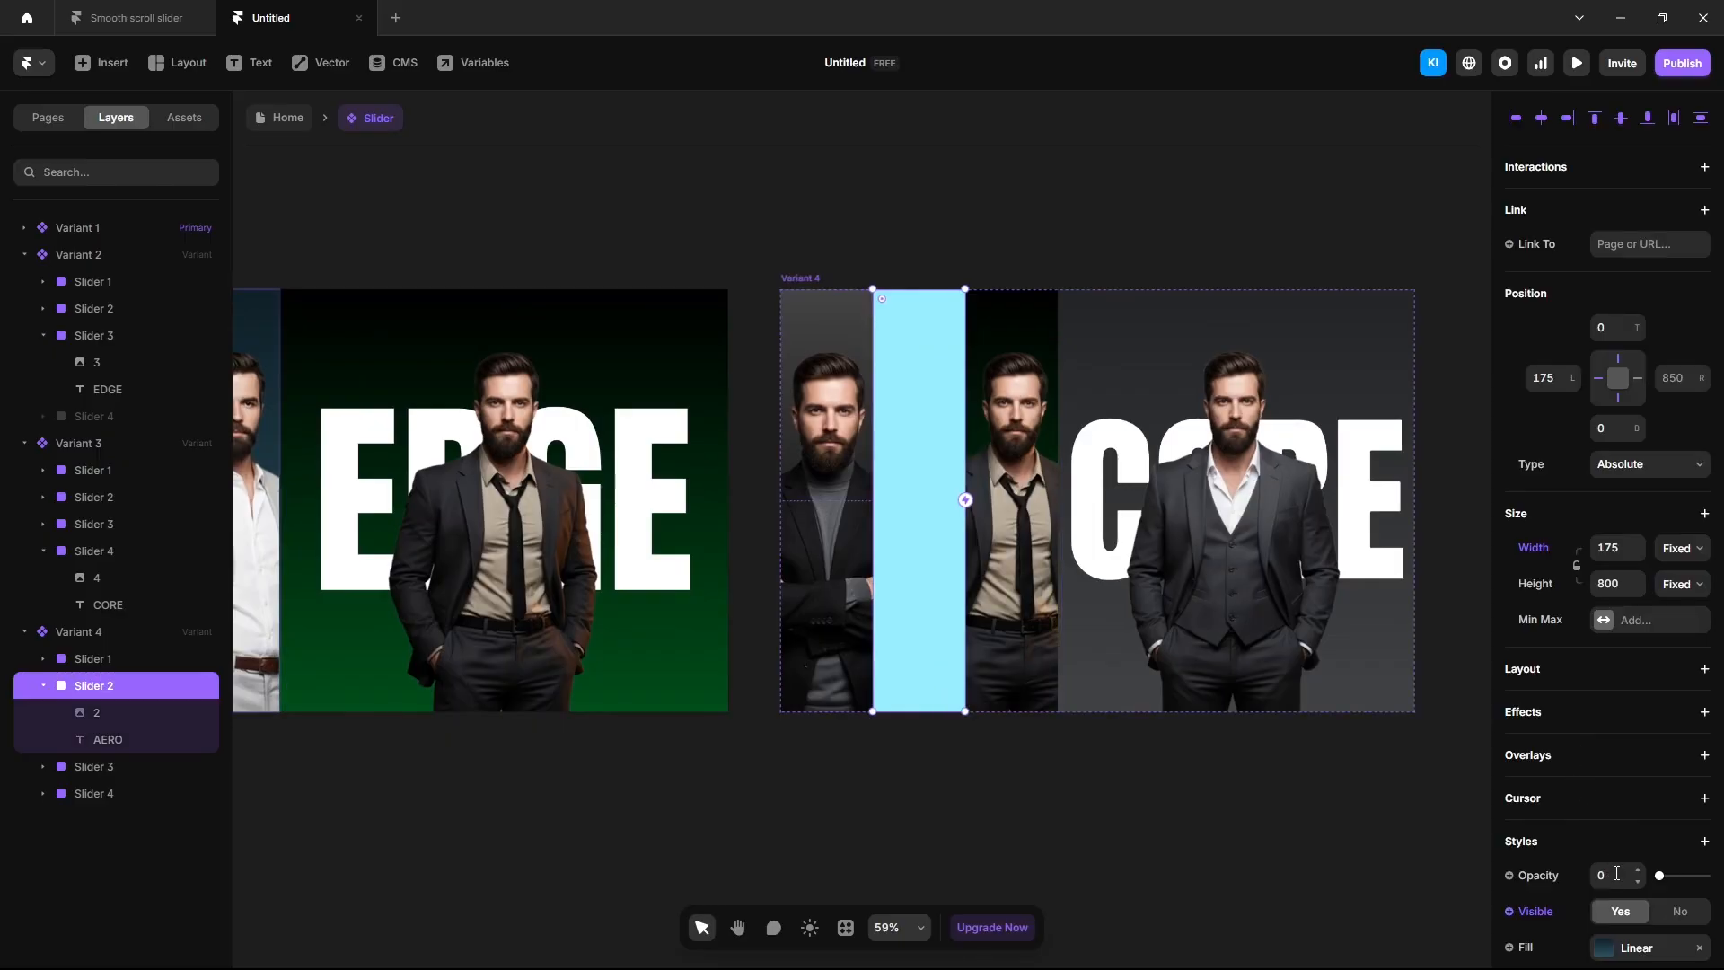
pyautogui.click(1617, 876)
pyautogui.write('0')
pyautogui.click(1172, 806)
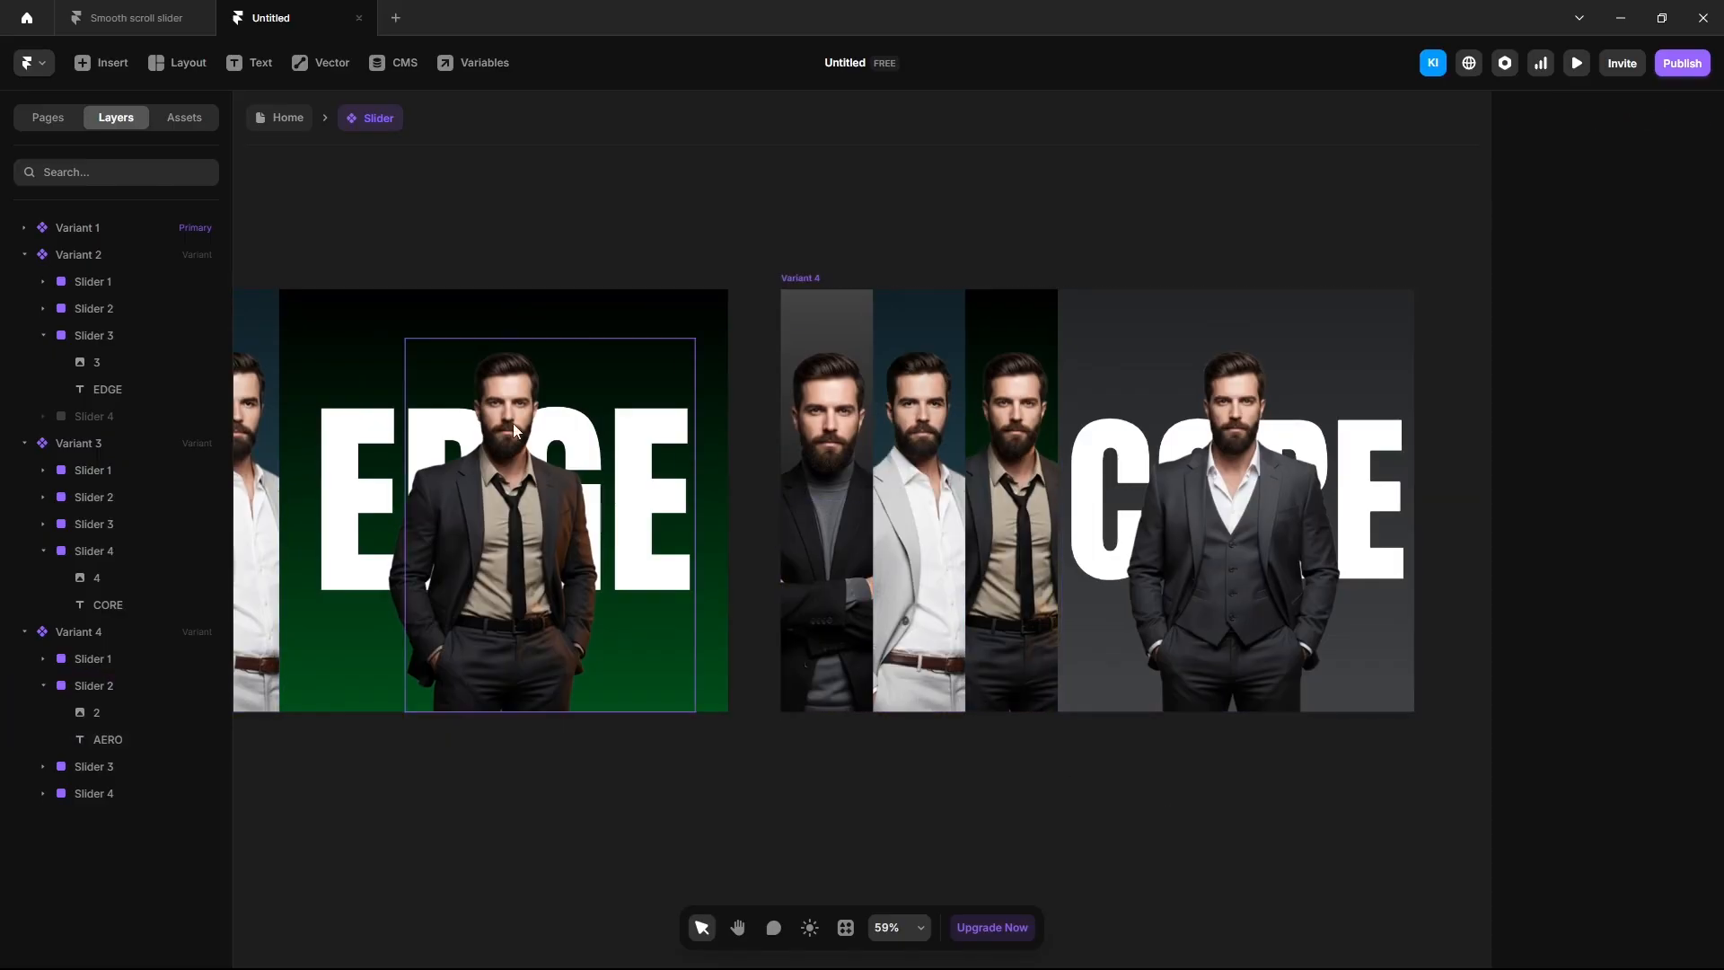
# Back on the Home page, preview scrolling down through AERO, EDGE, CORE and back up to NOIR.
pyautogui.click(291, 121)
pyautogui.click(1576, 64)
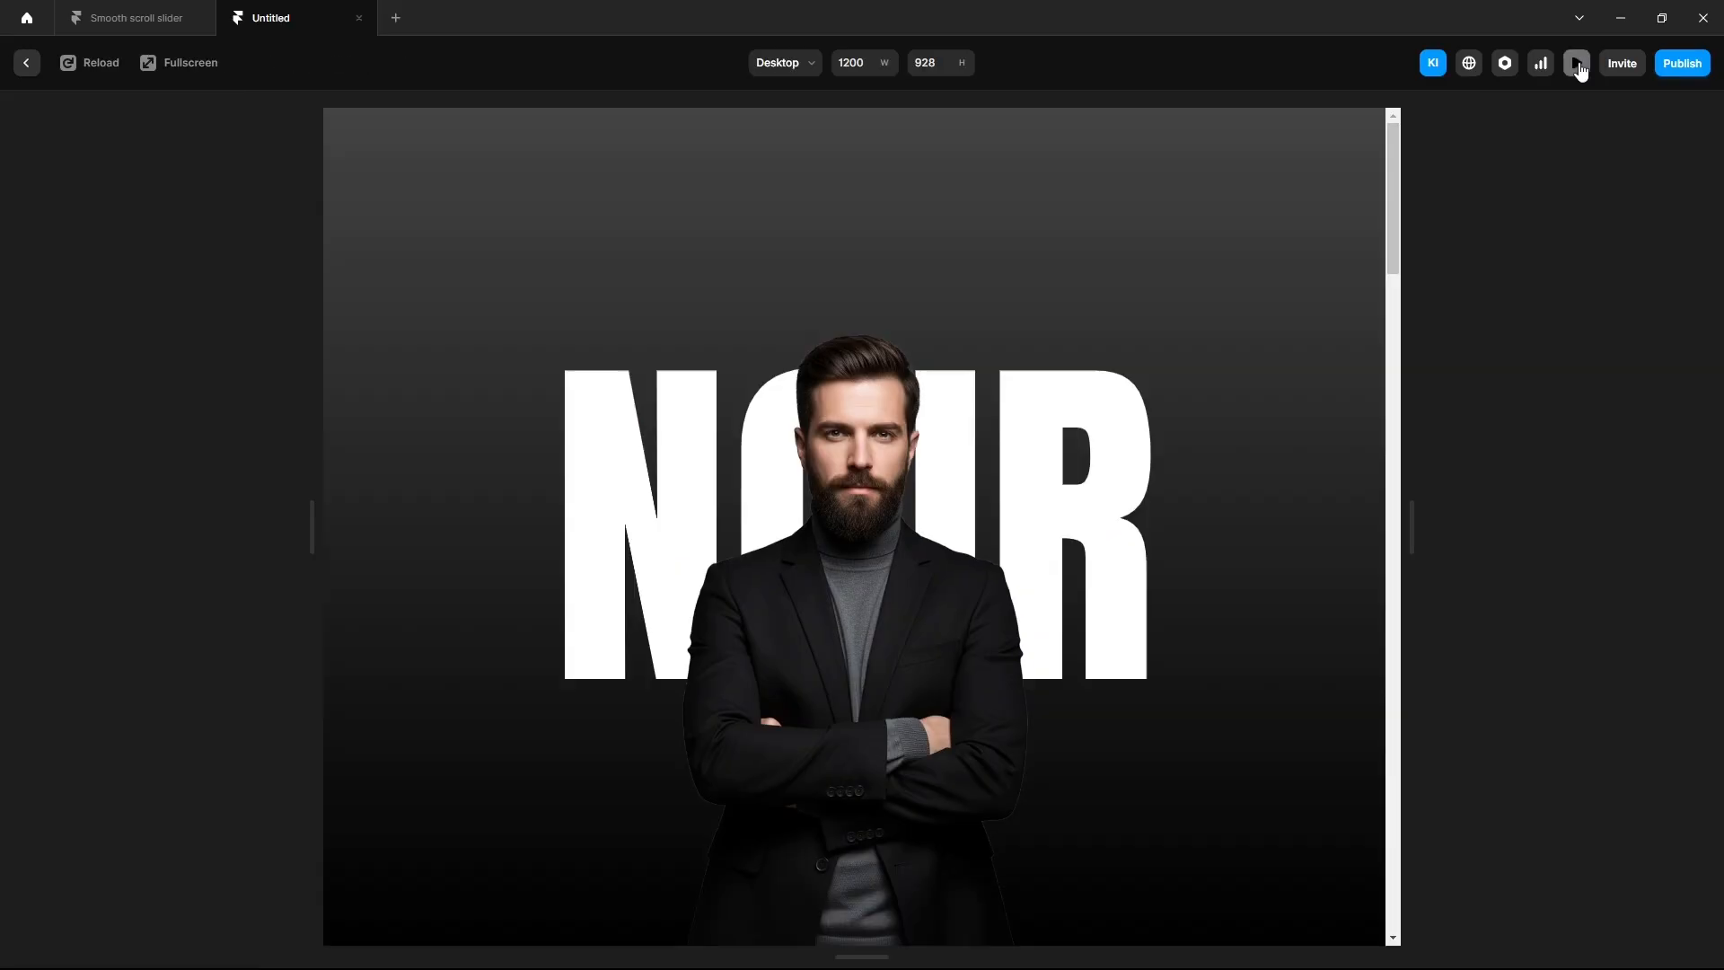
pyautogui.scroll(-3, 981, 684)
pyautogui.scroll(-2, 984, 682)
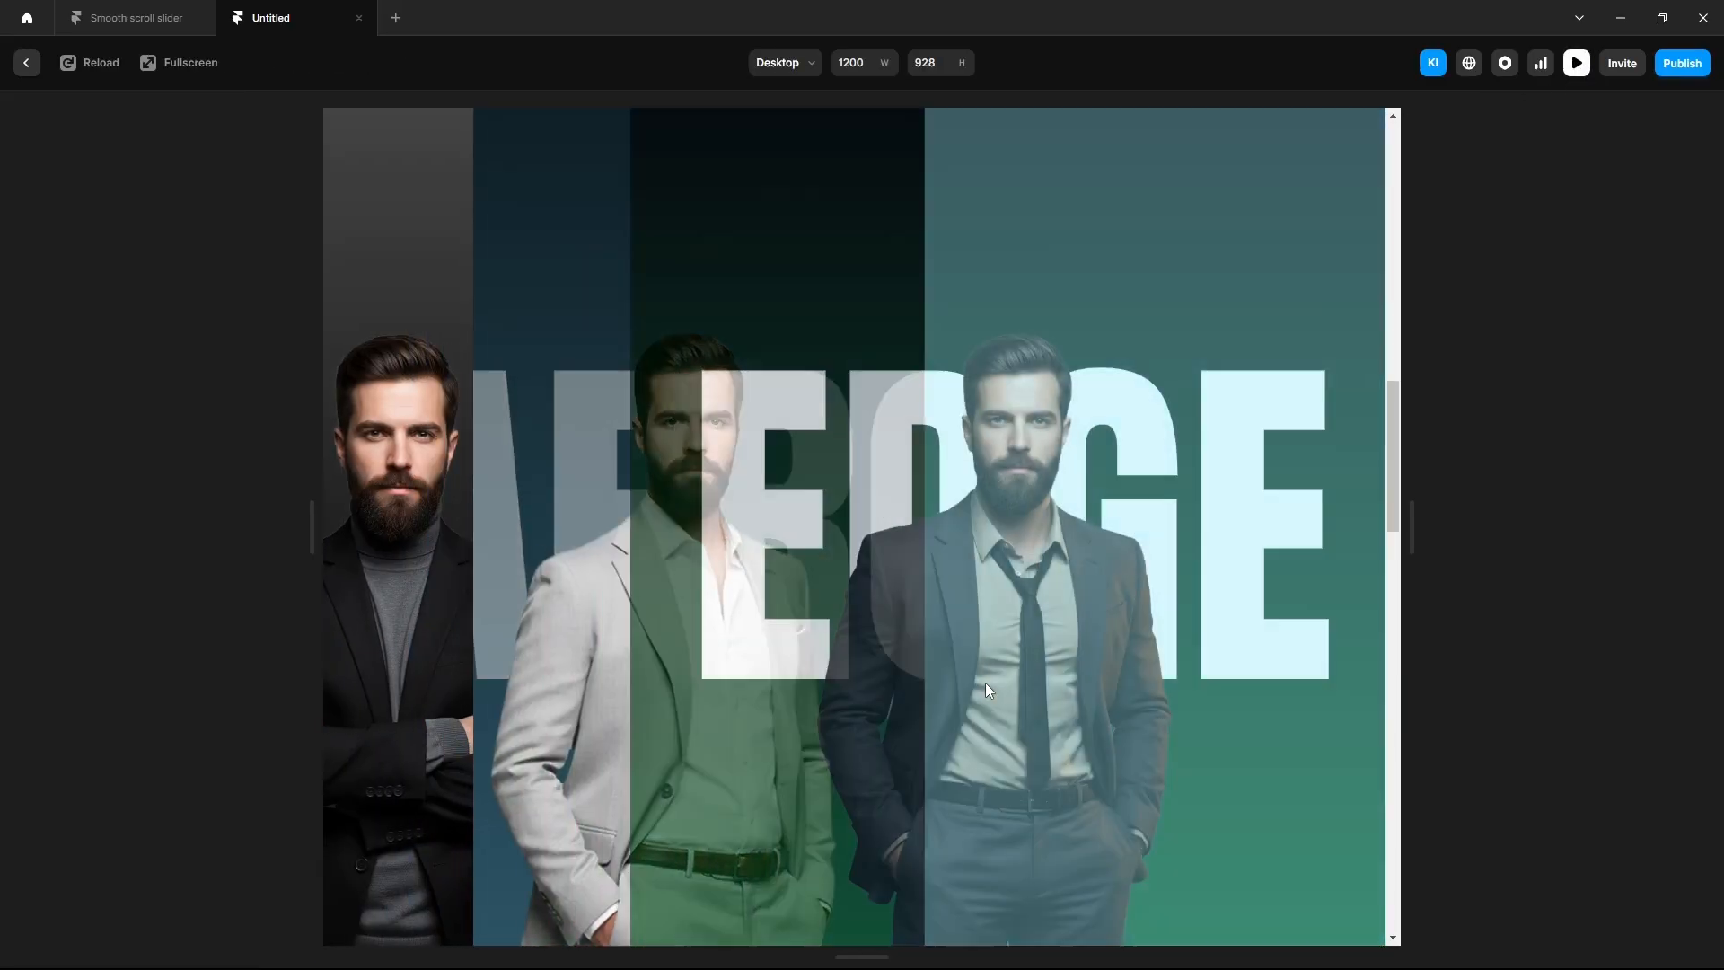
pyautogui.scroll(-2, 984, 683)
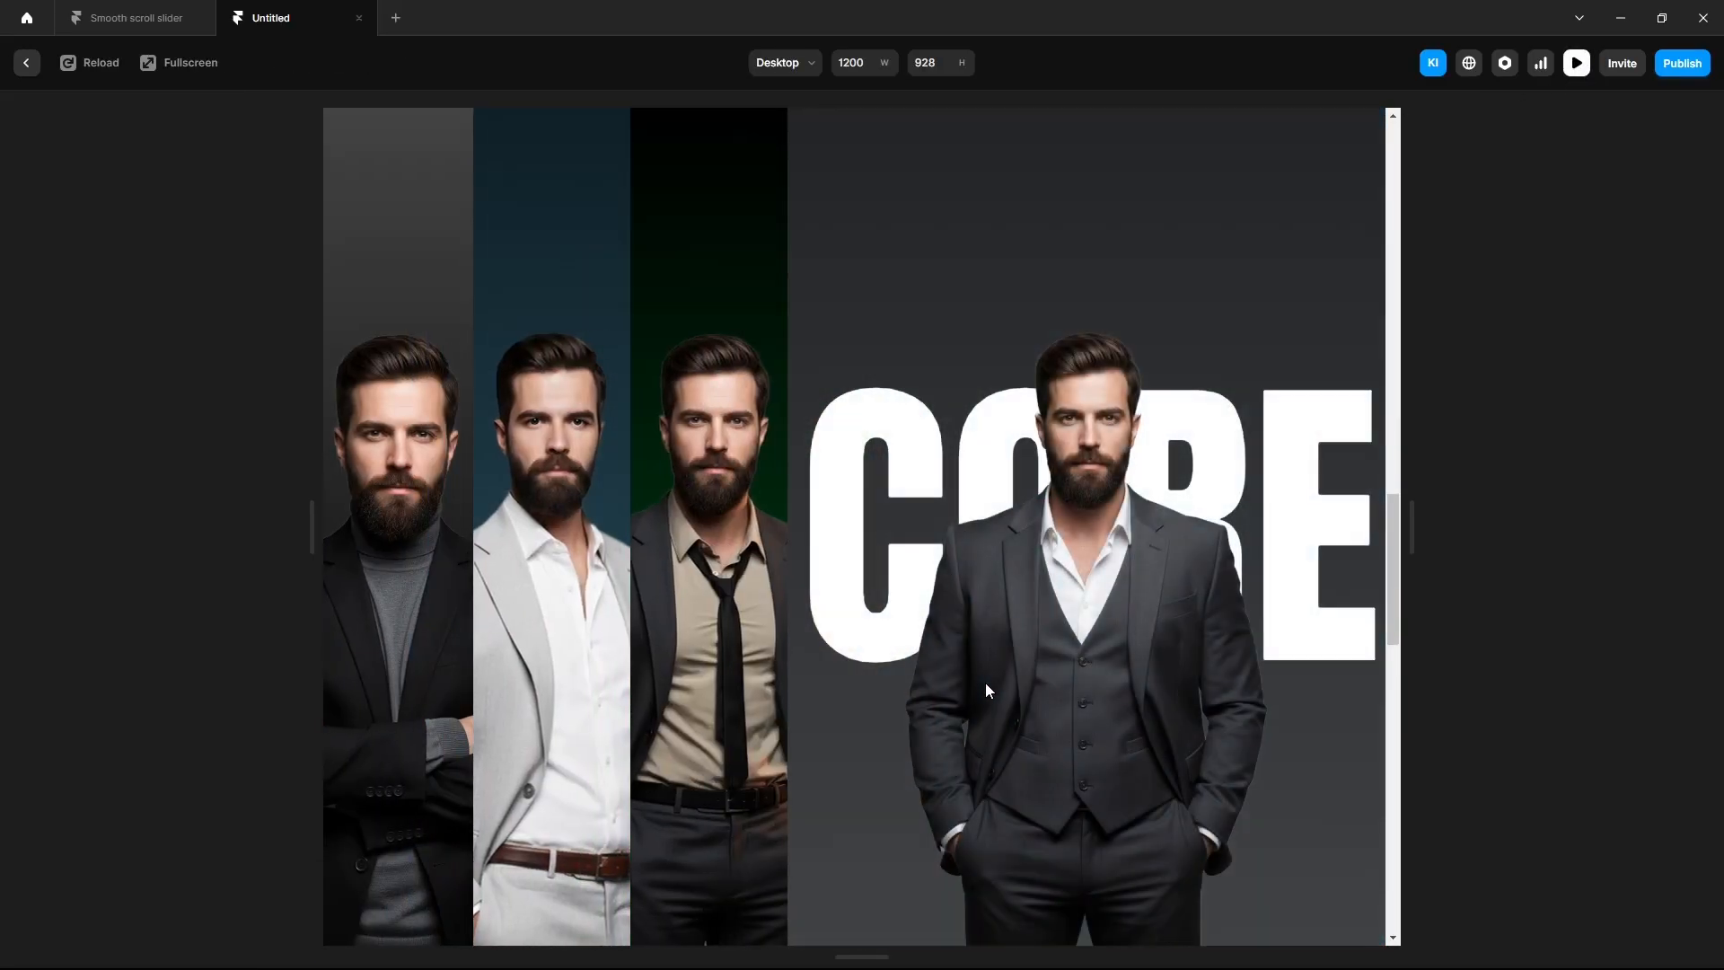
pyautogui.scroll(2, 984, 682)
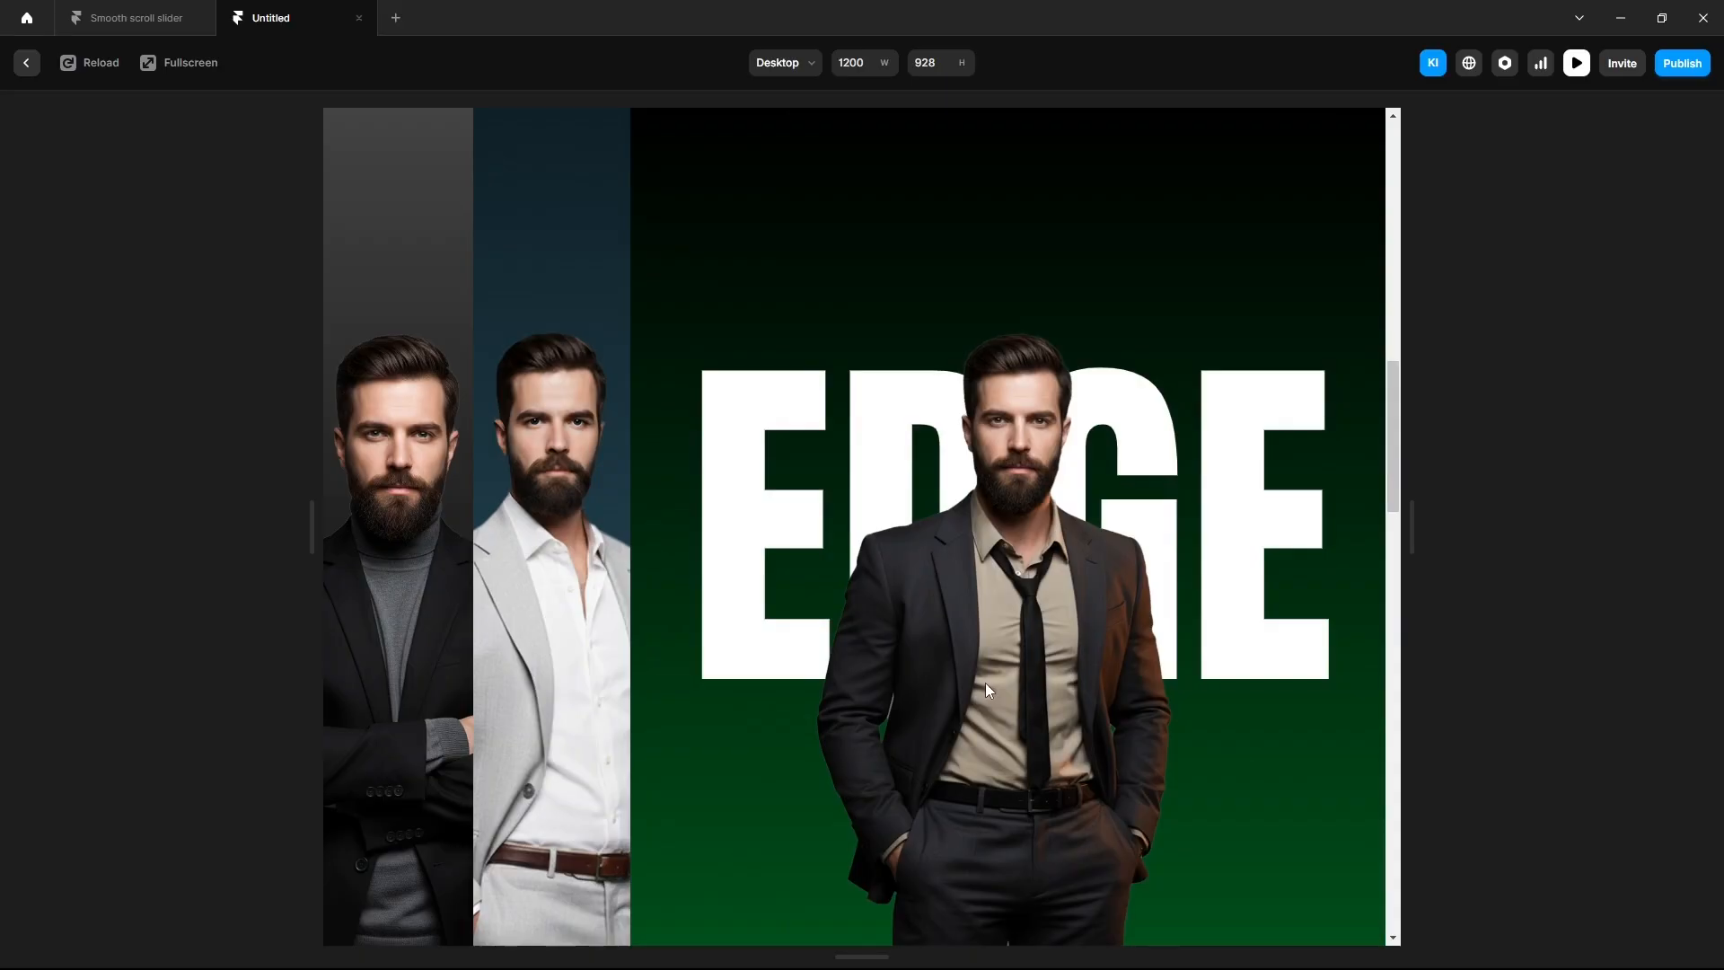
pyautogui.scroll(2, 984, 683)
pyautogui.scroll(2, 984, 682)
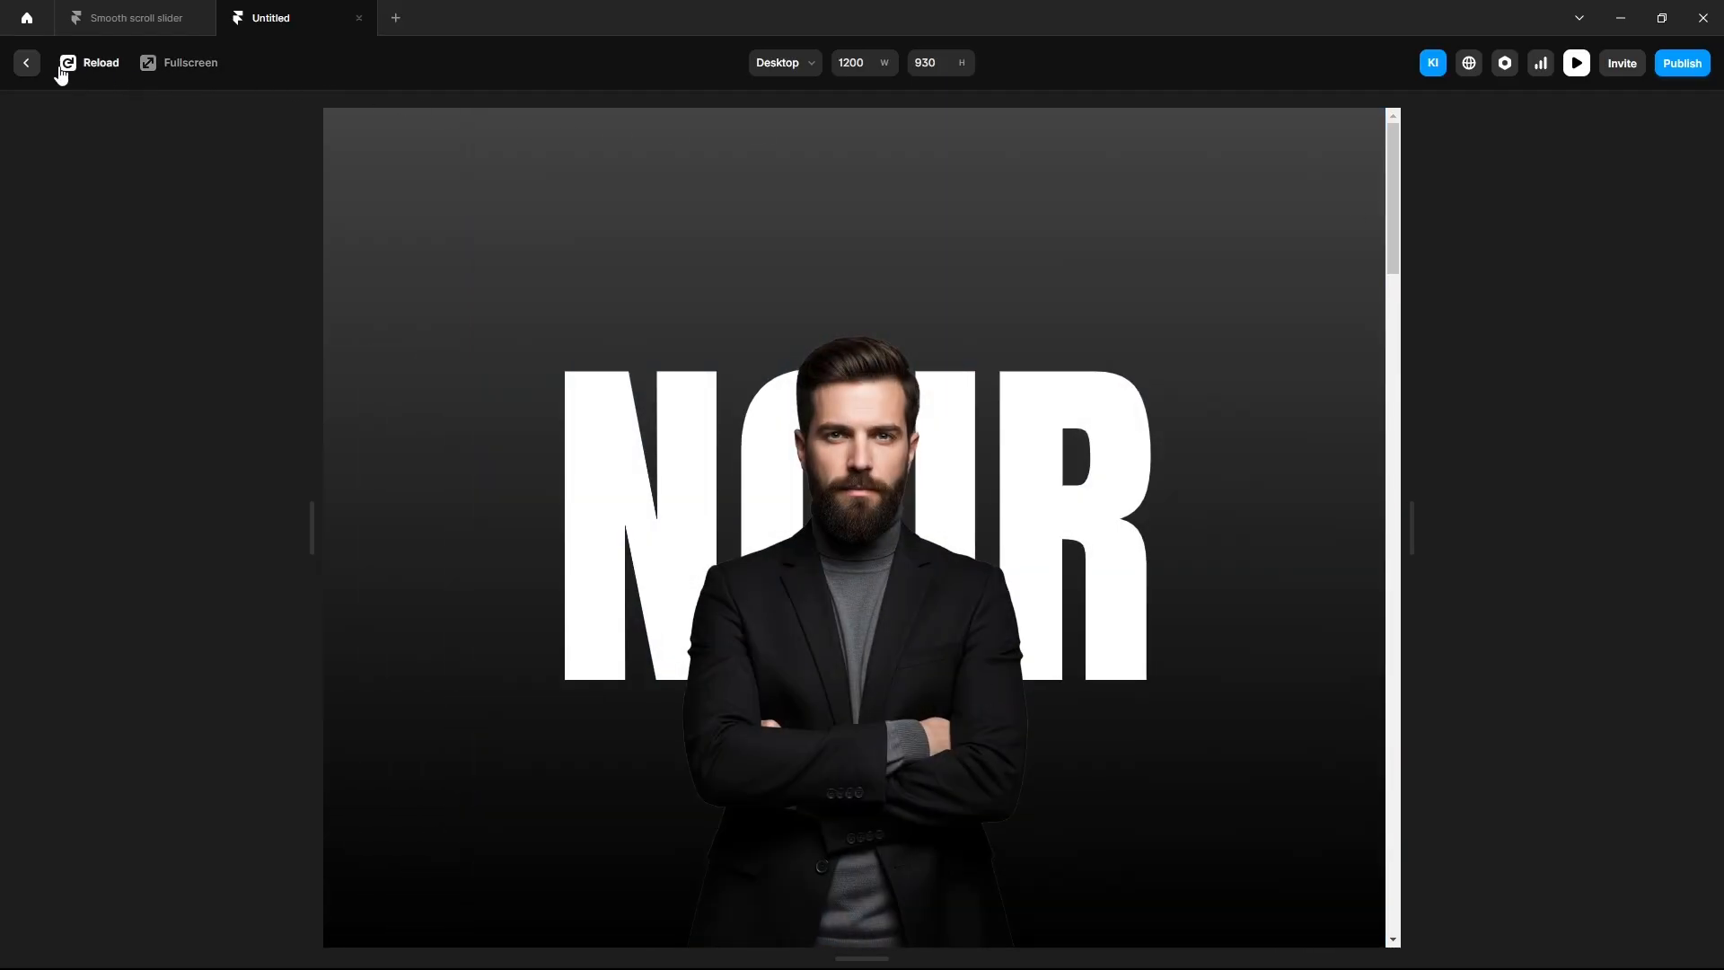
pyautogui.click(33, 71)
# Inspect the Desktop's Container layer to confirm its 5000 height.
pyautogui.click(111, 130)
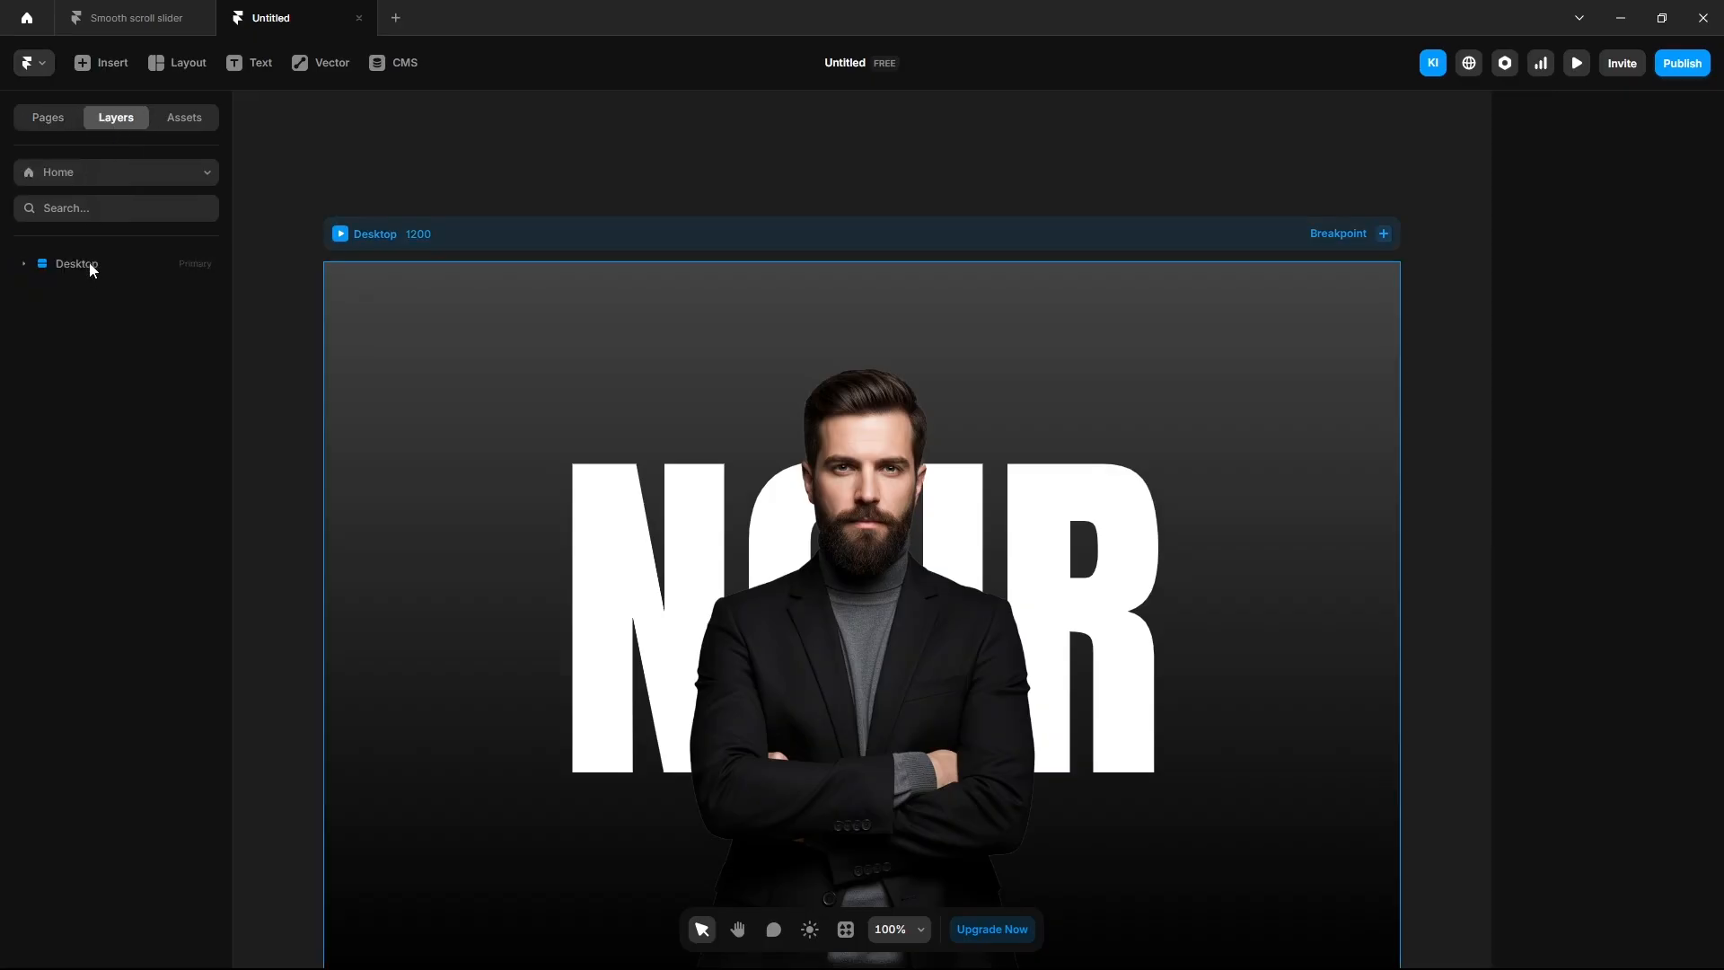
pyautogui.click(89, 262)
pyautogui.click(92, 370)
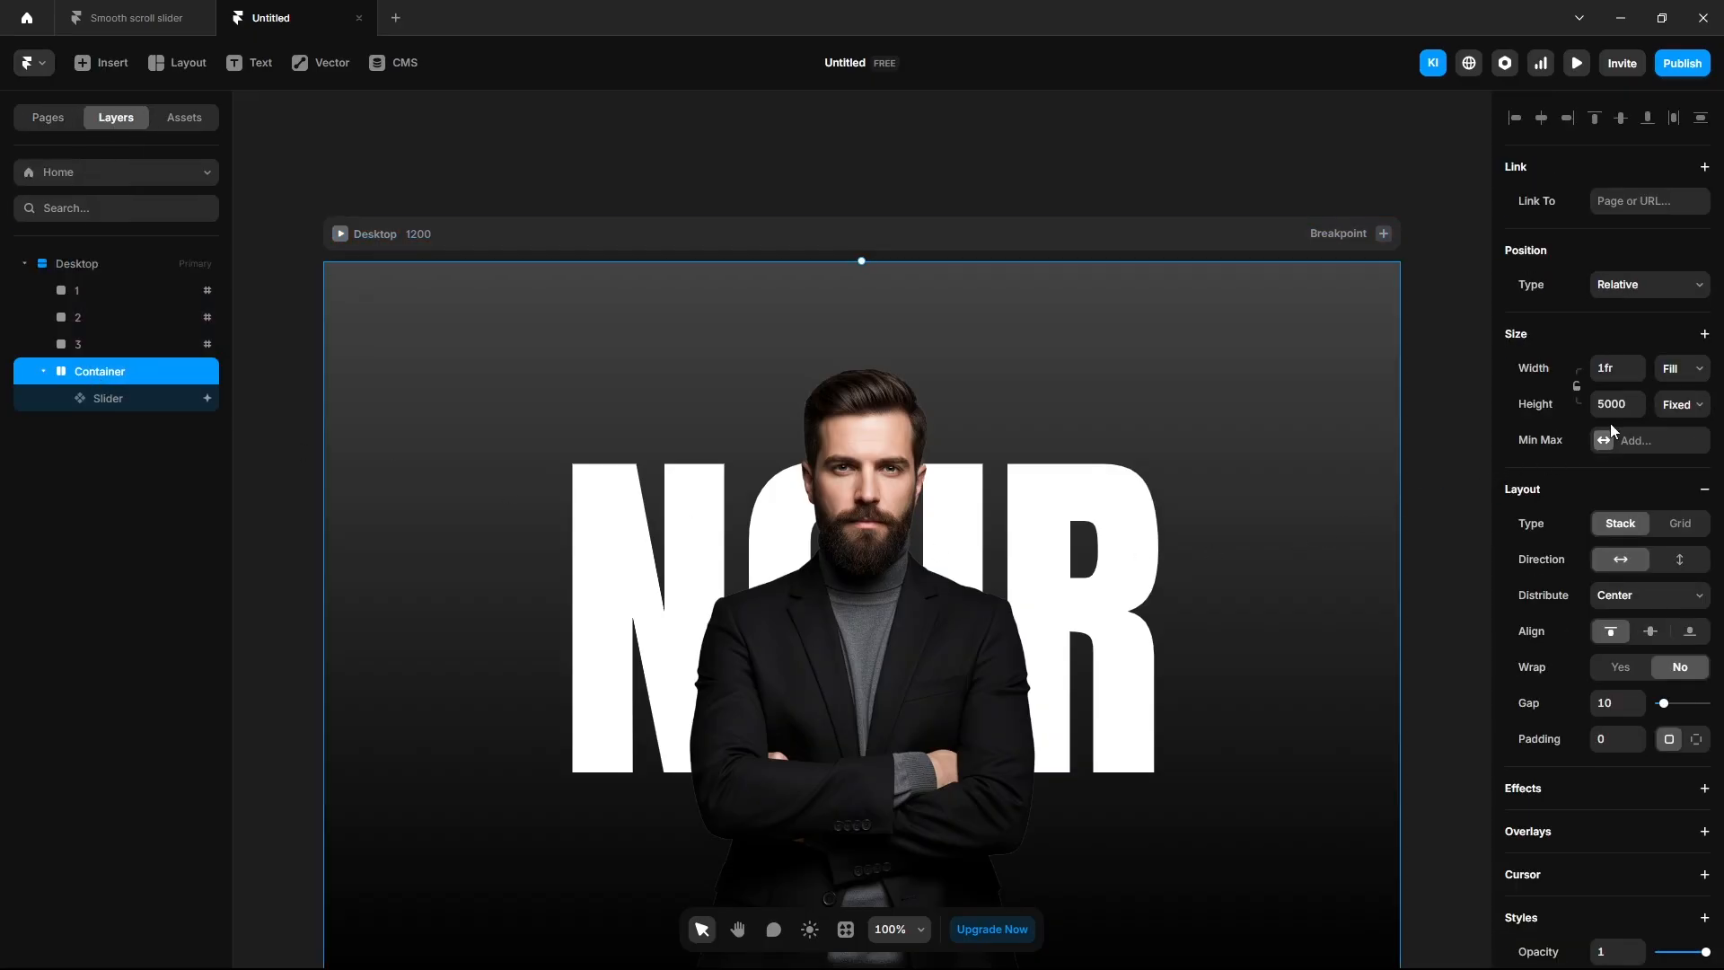
pyautogui.click(1445, 463)
pyautogui.scroll(-4, 1393, 478)
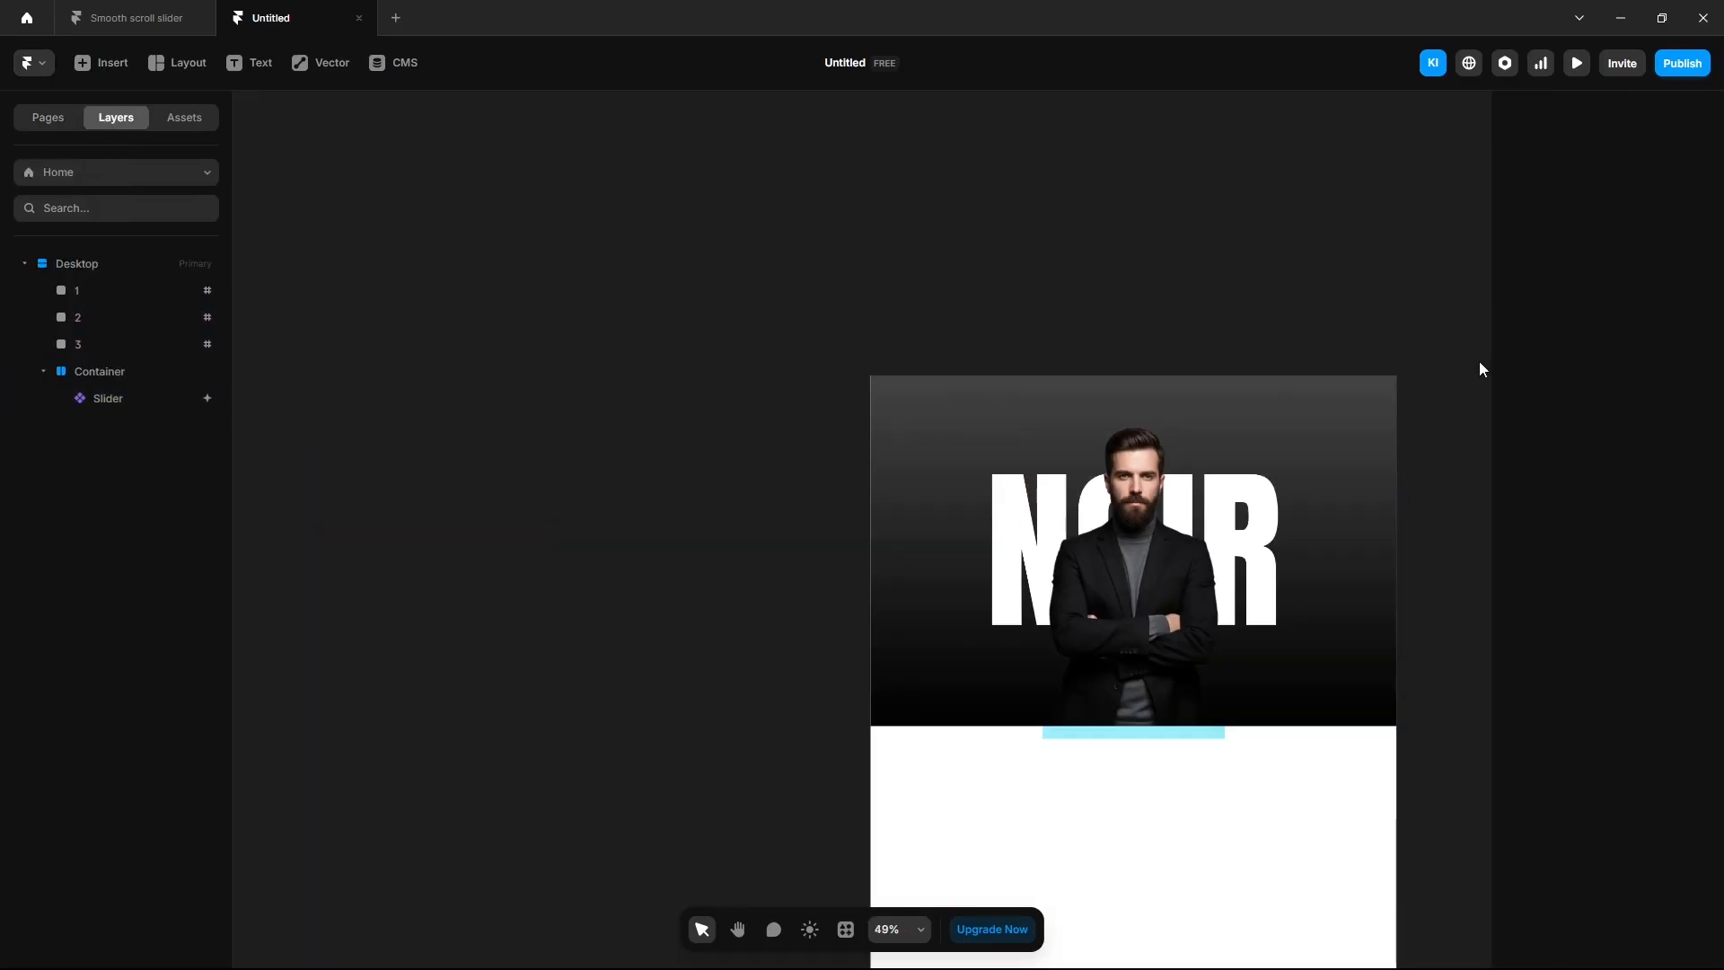
# Preview the page again, scrolling up and down until the slider reaches CORE.
pyautogui.click(1573, 68)
pyautogui.scroll(-3, 1253, 597)
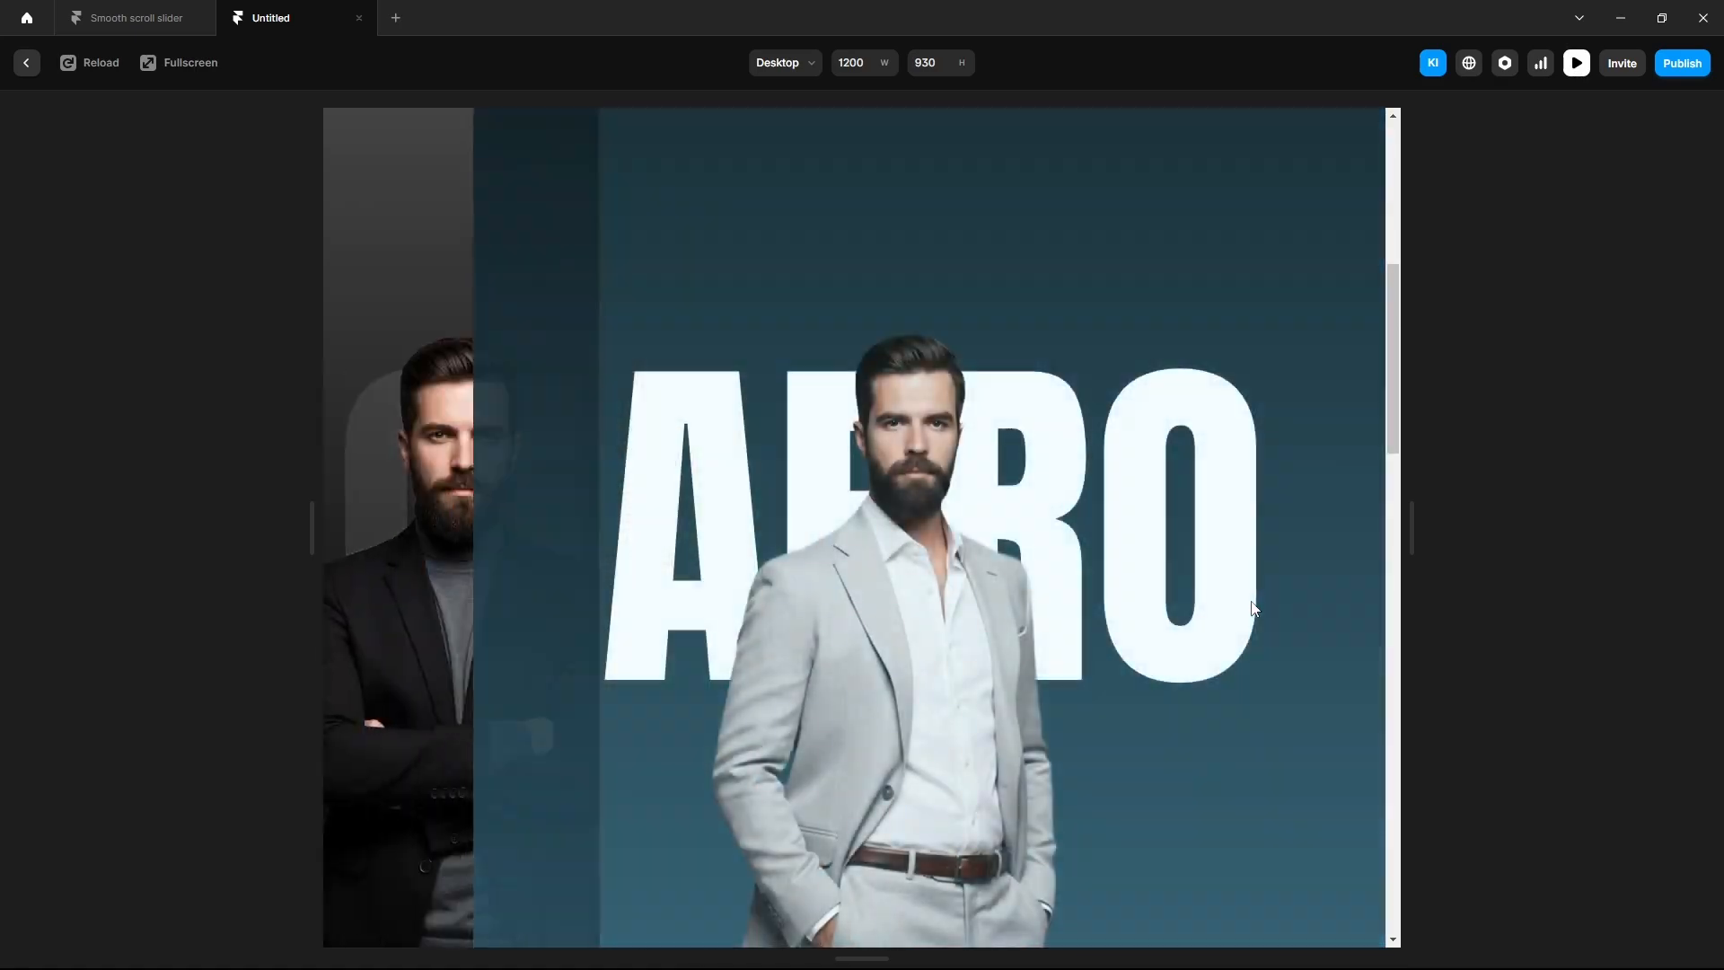
pyautogui.scroll(-3, 1253, 601)
pyautogui.scroll(-3, 1255, 608)
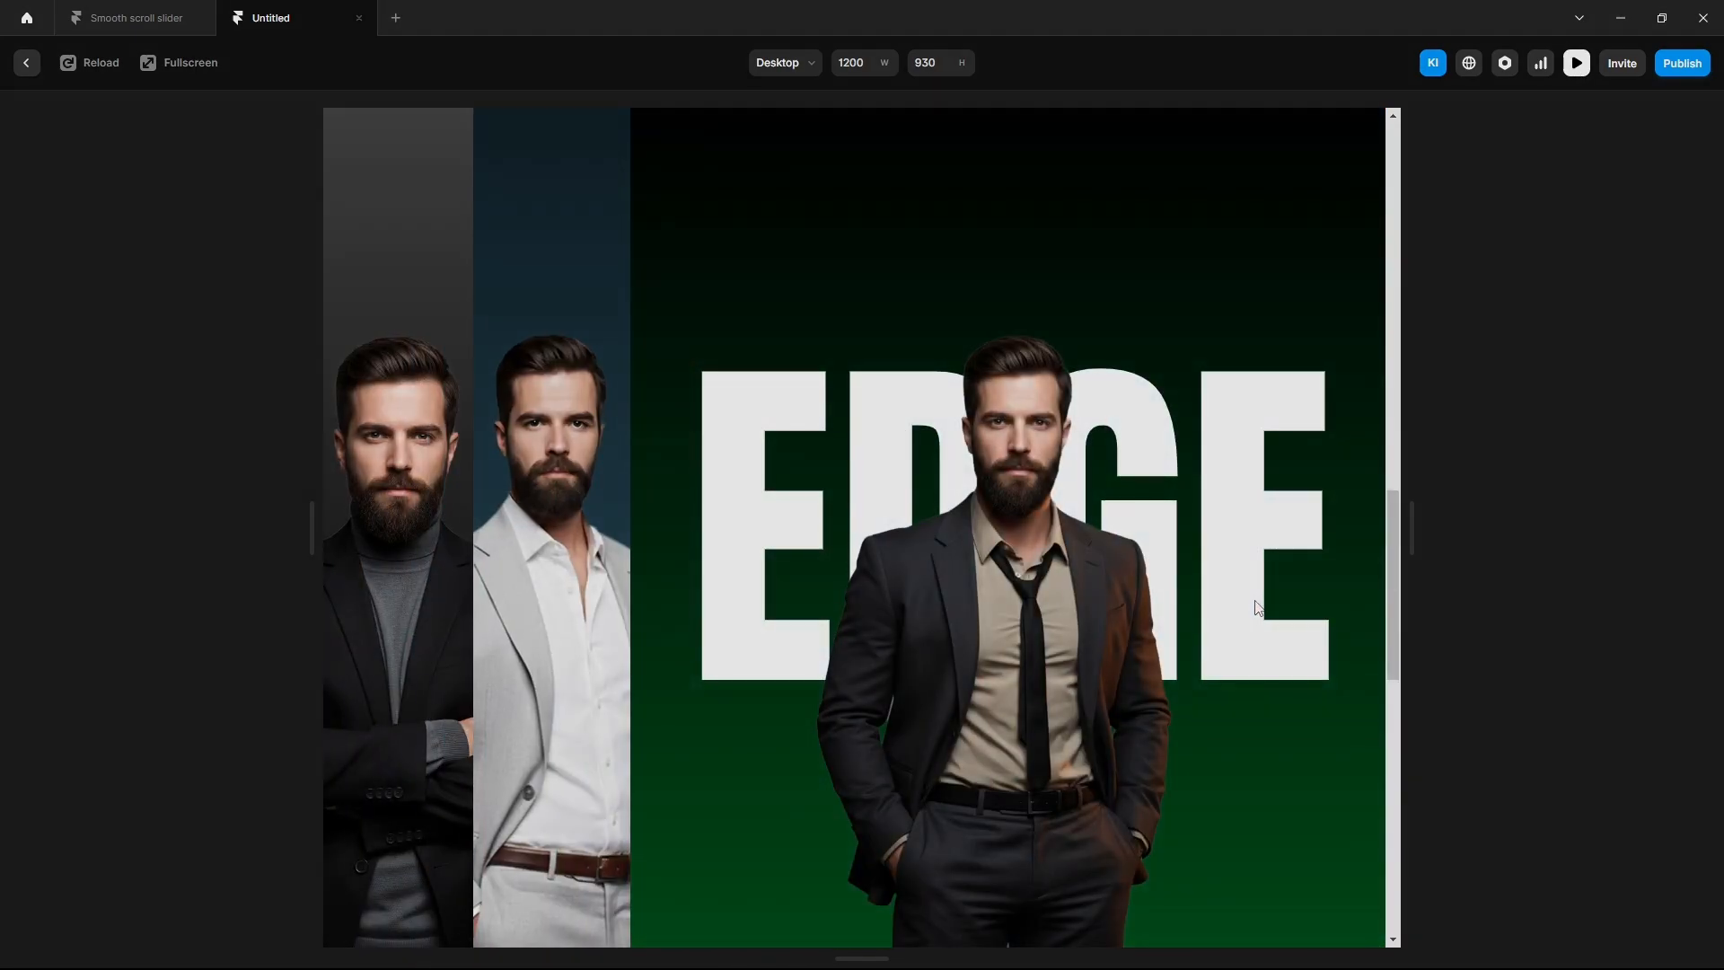
pyautogui.scroll(6, 1253, 600)
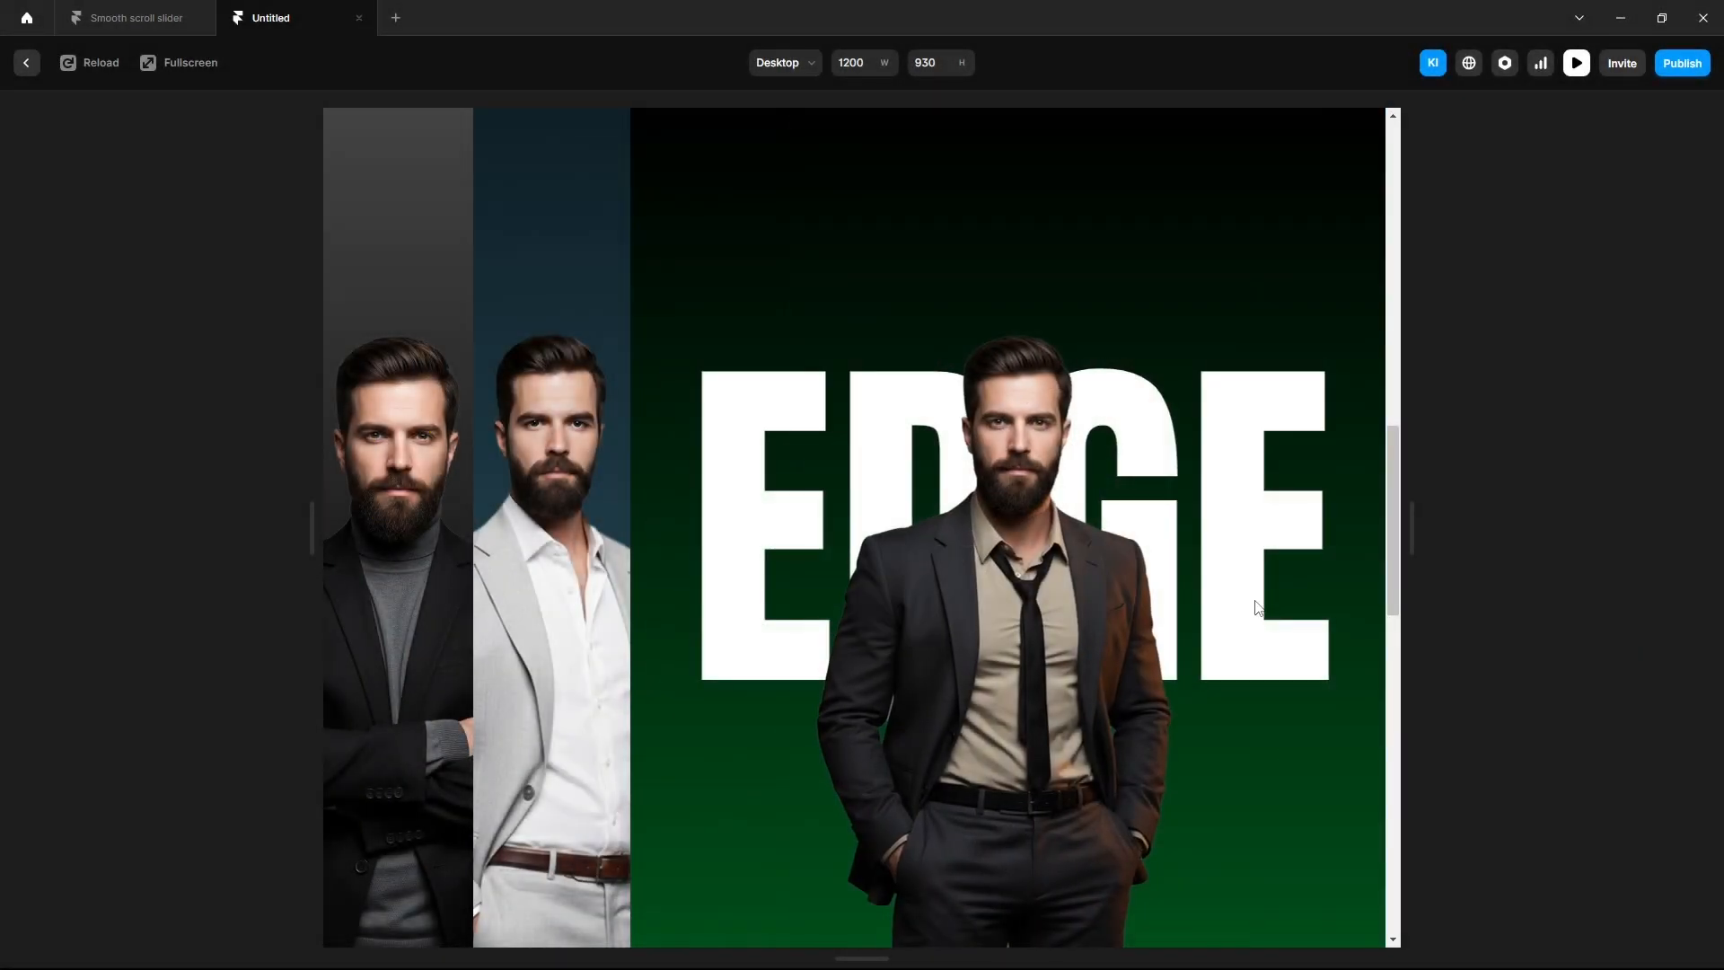
pyautogui.scroll(3, 1255, 600)
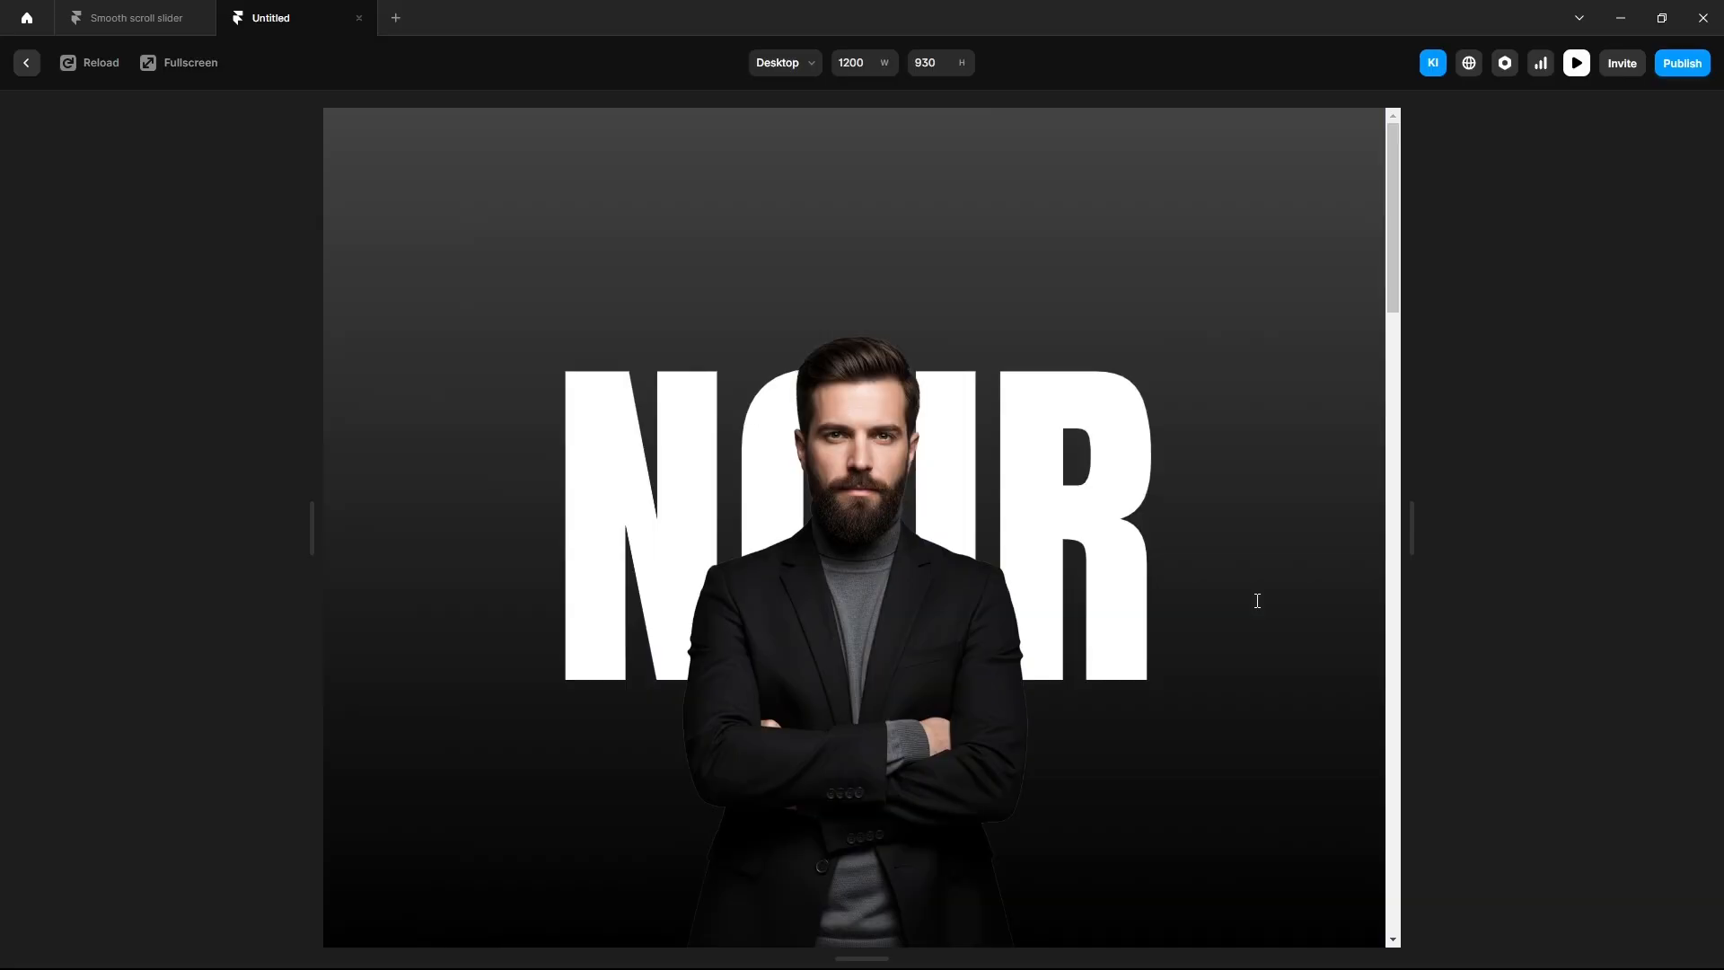
pyautogui.scroll(-6, 1257, 600)
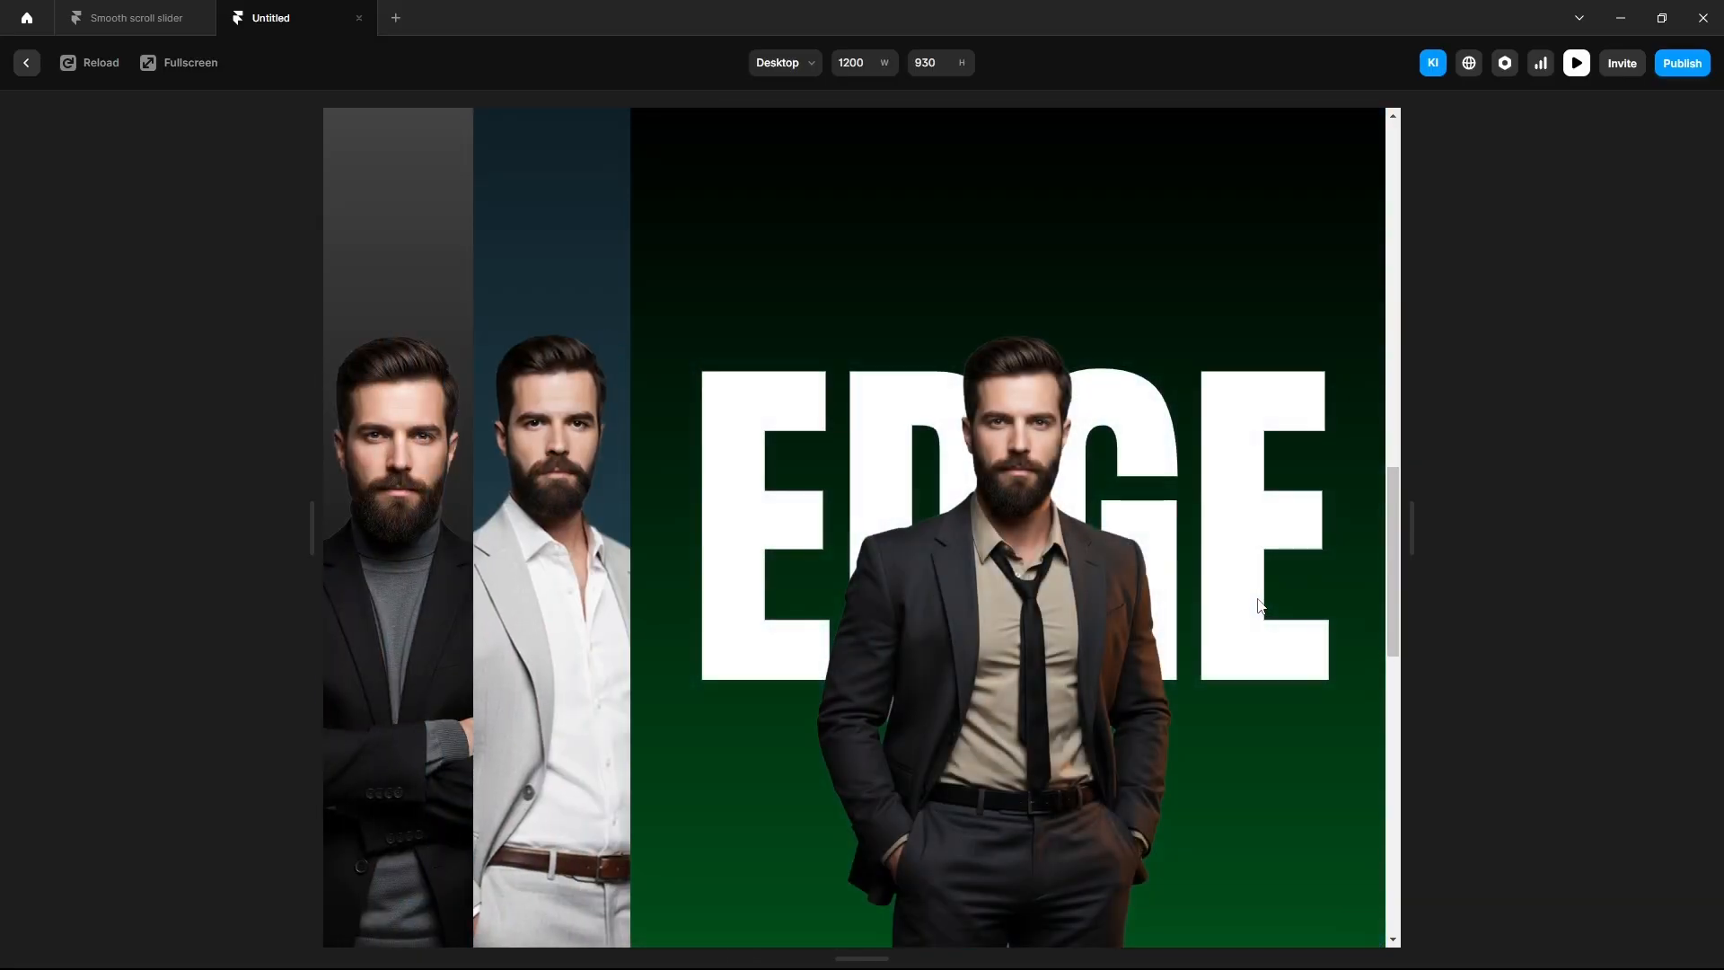
pyautogui.scroll(-3, 1258, 604)
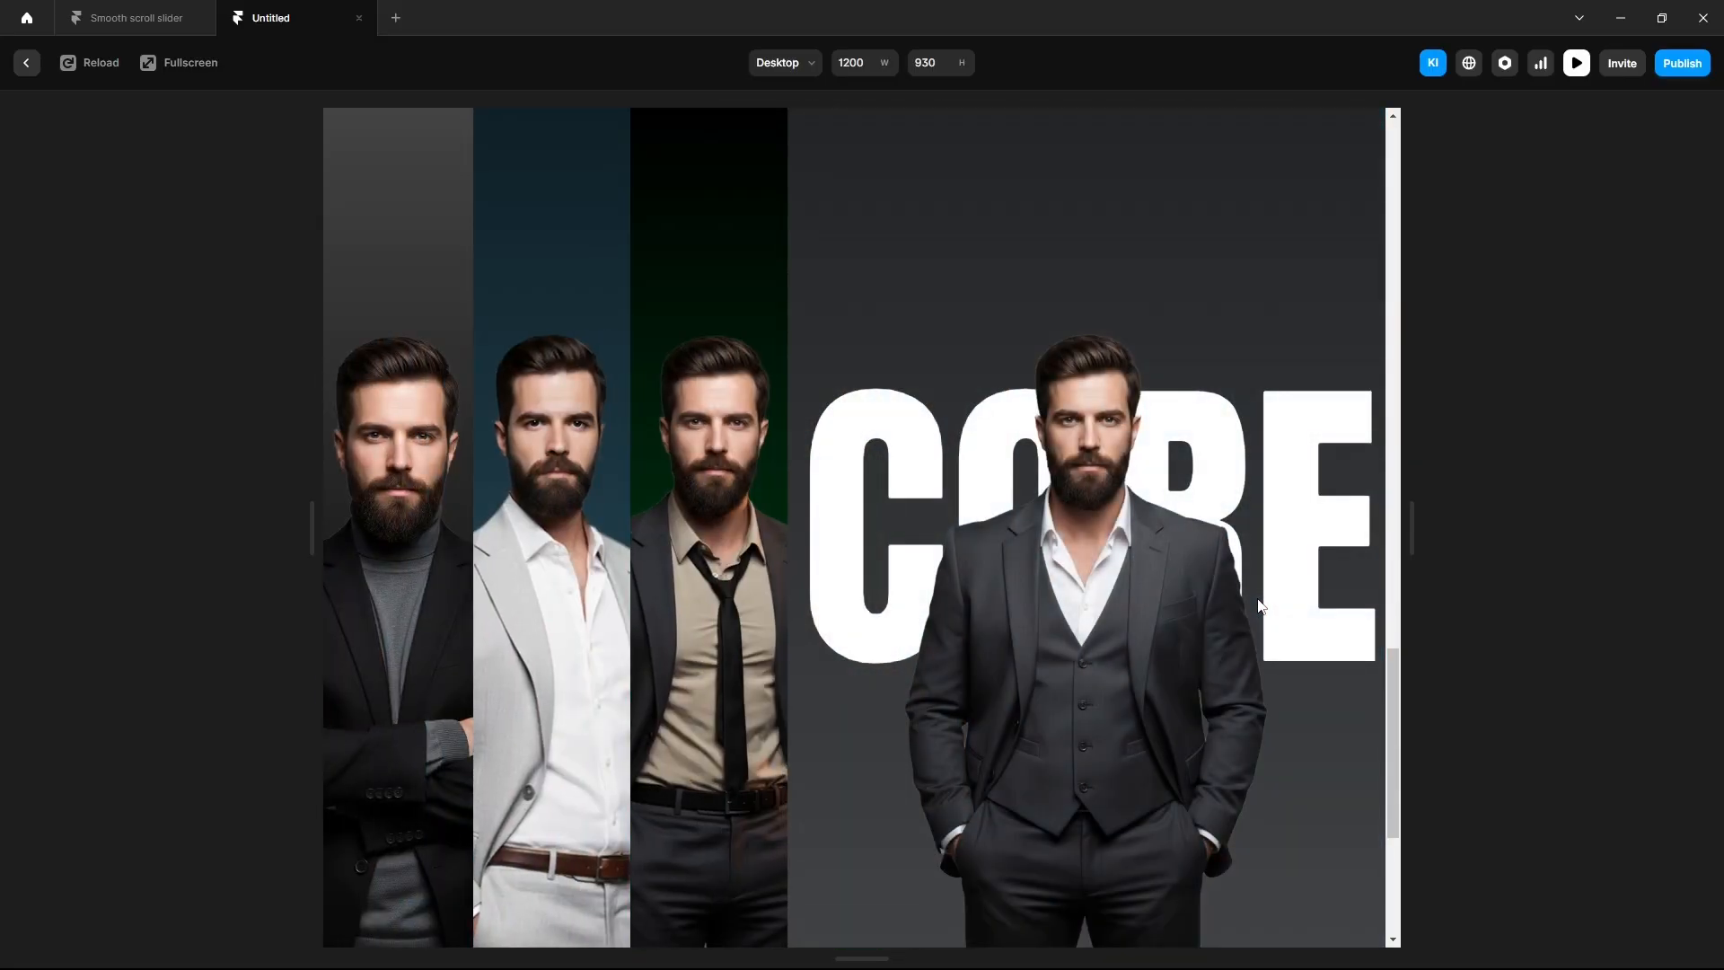